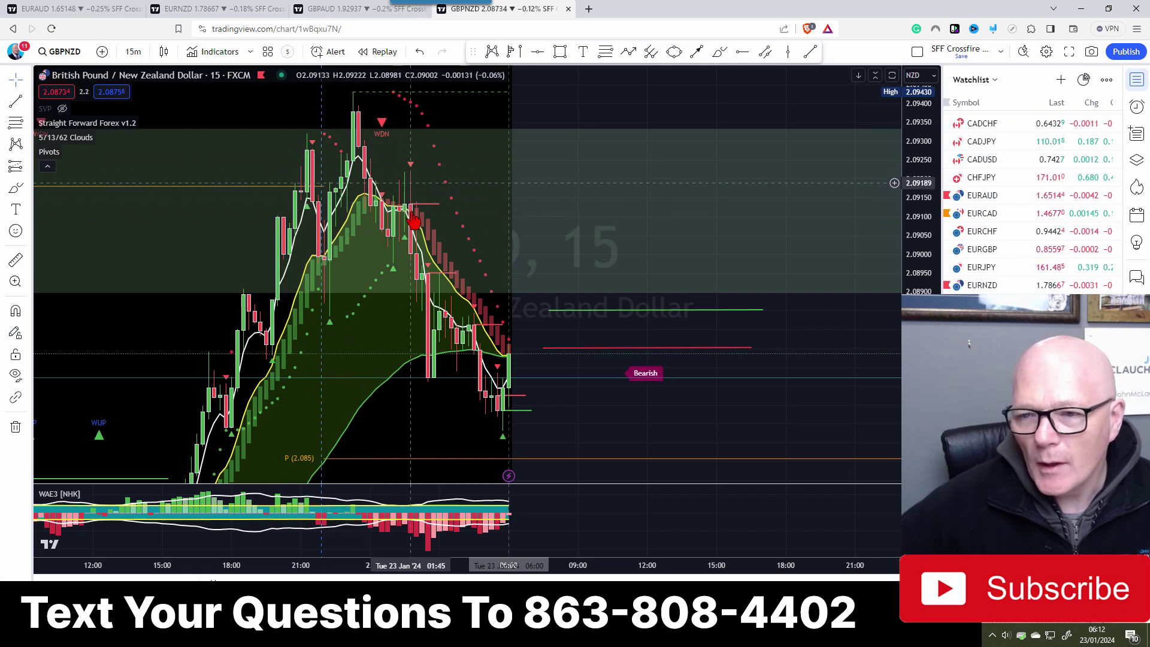
Draw a thin rectangle zone at about 2.0898 on the GBPNZD 15-minute chart, starting at the 01:15 candle and reaching 08:15.
{"action": "left_click_drag", "start_coordinate": [561, 402], "coordinate": [582, 375]}
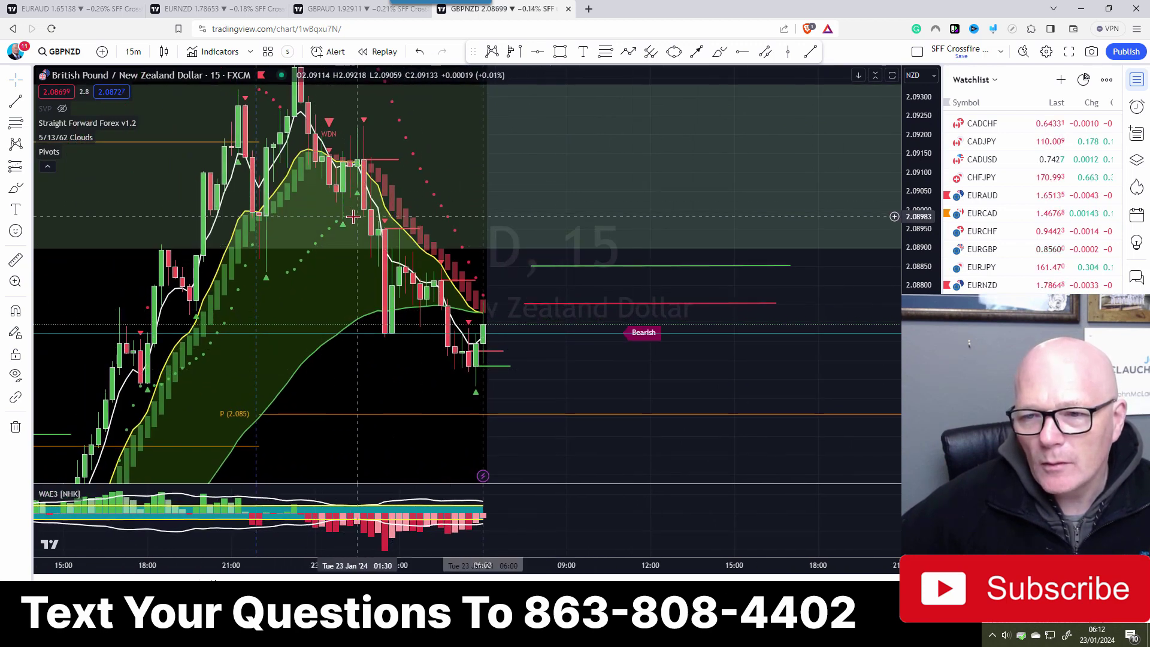
{"action": "left_click", "coordinate": [561, 52]}
{"action": "left_click", "coordinate": [349, 218]}
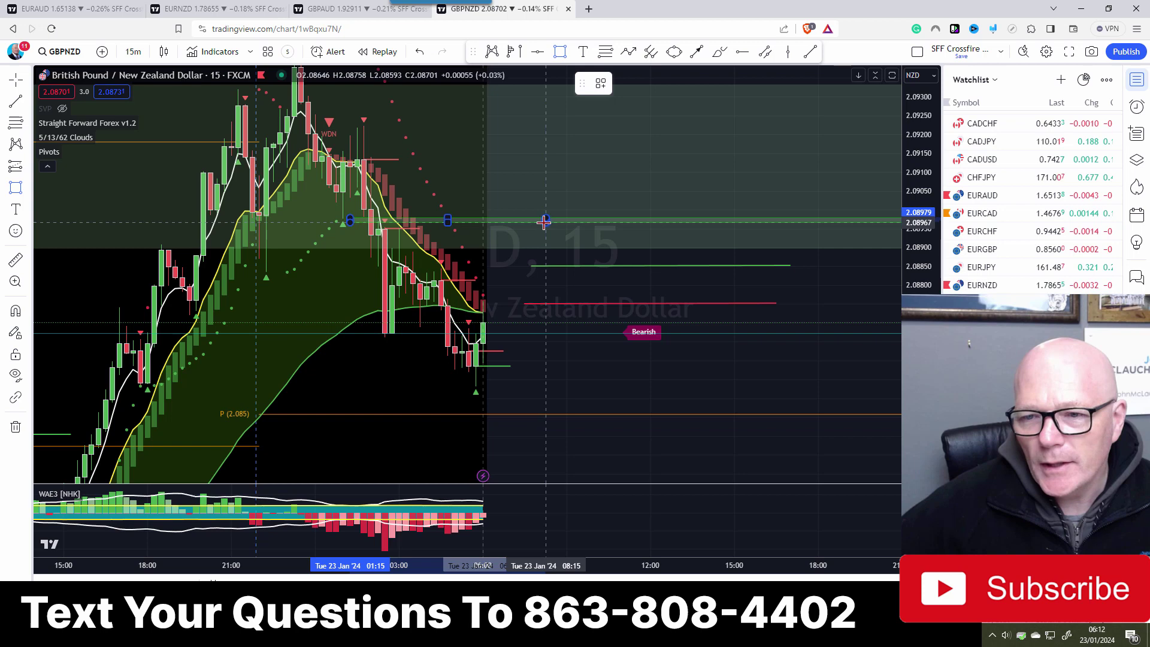
{"action": "left_click", "coordinate": [544, 220]}
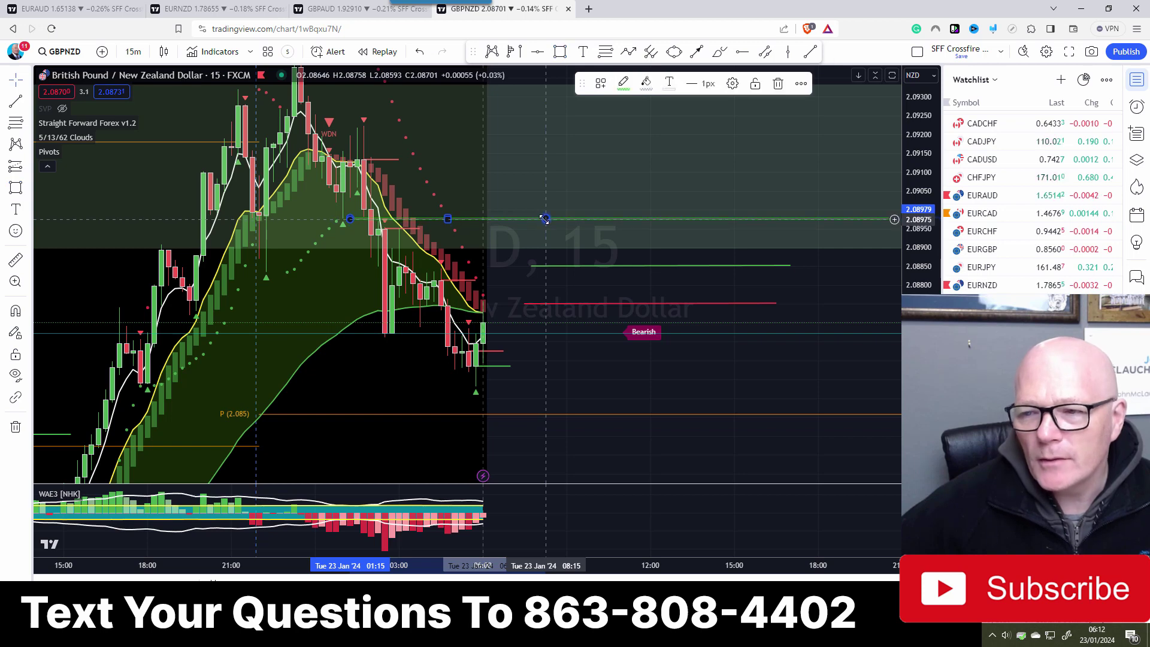
{"action": "left_click", "coordinate": [547, 219]}
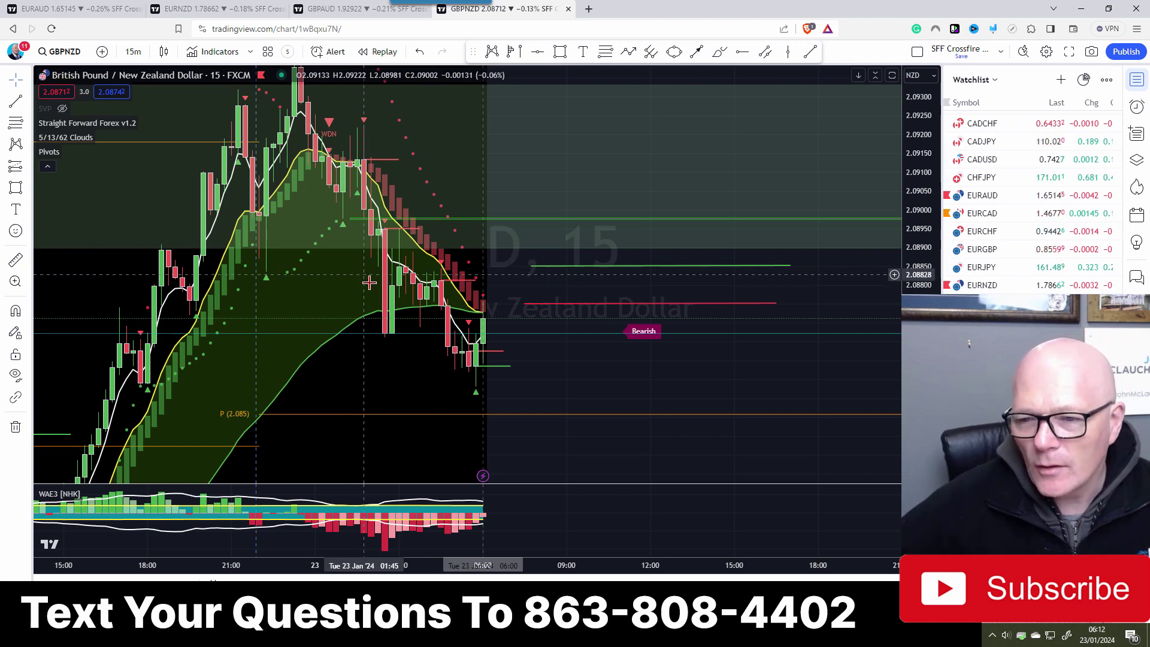
{"action": "left_click_drag", "start_coordinate": [526, 377], "coordinate": [417, 299]}
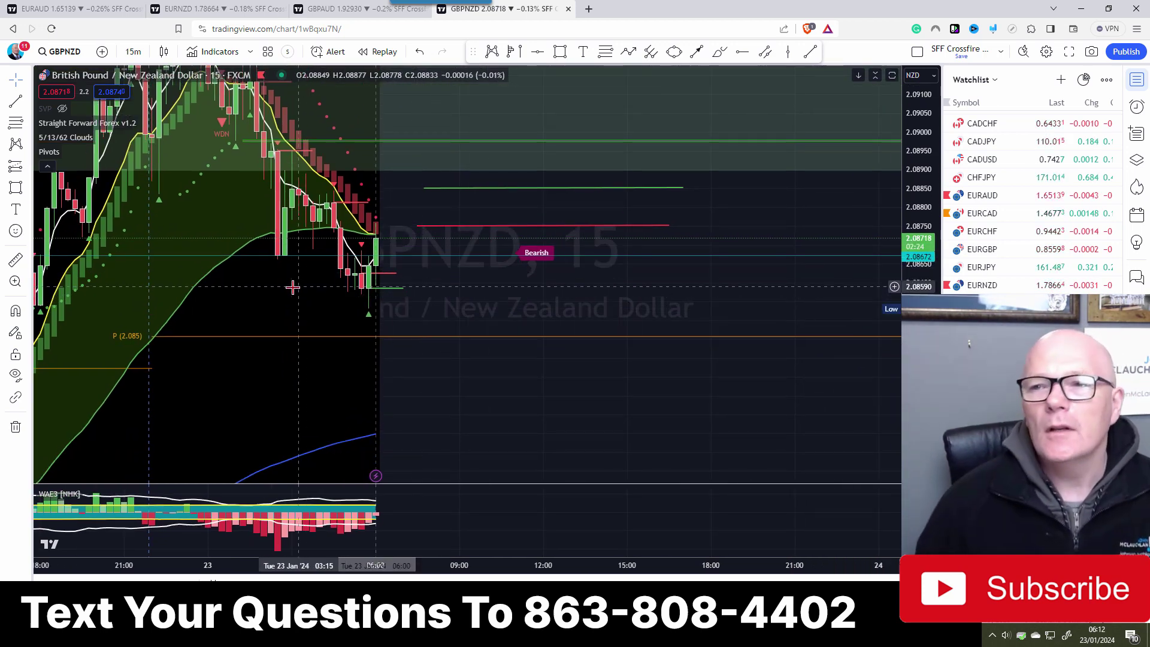
Open myfxbook.com in a new browser tab and view its economic calendar for the day's events.
{"action": "left_click", "coordinate": [589, 8]}
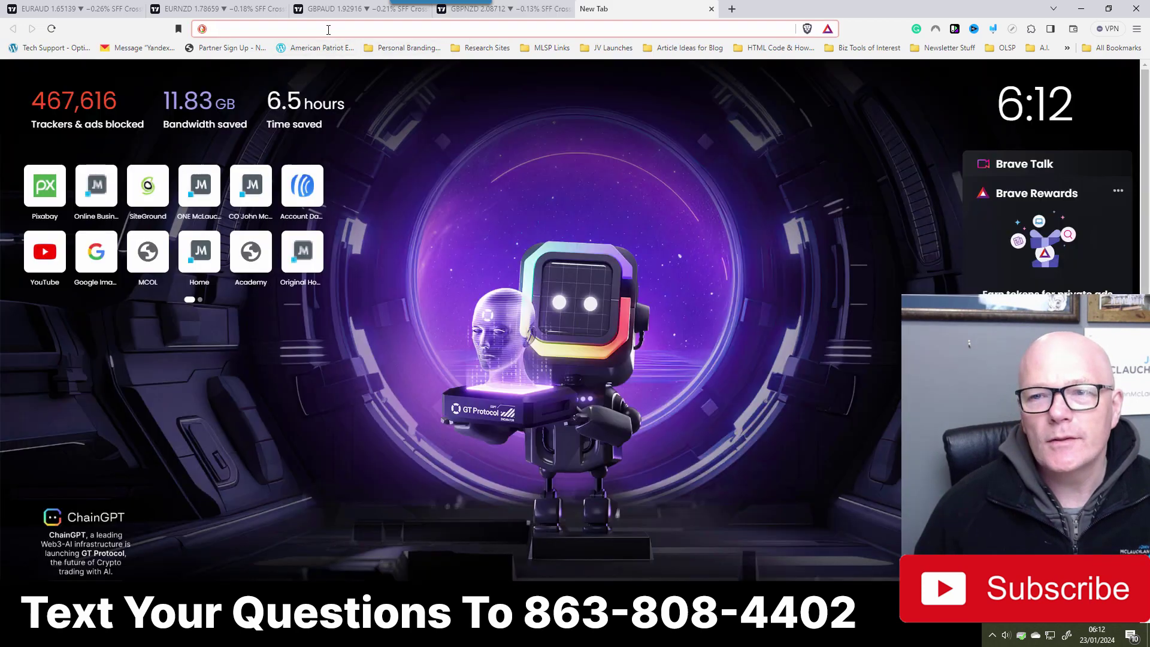
{"action": "type", "text": "my"}
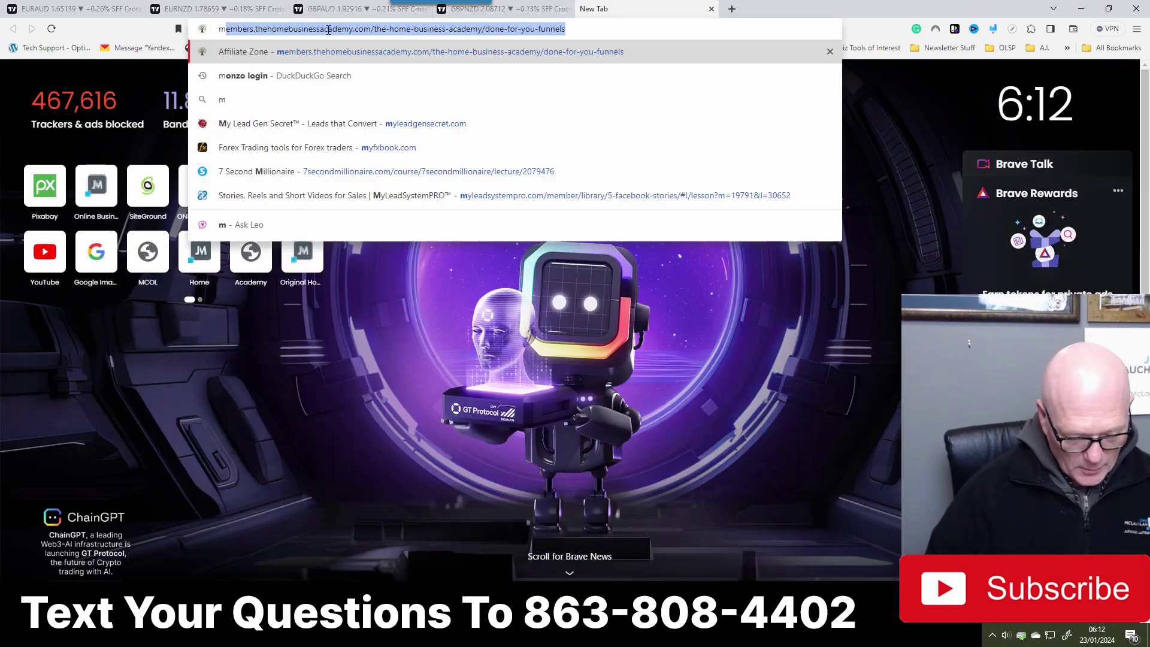
{"action": "left_click", "coordinate": [318, 99]}
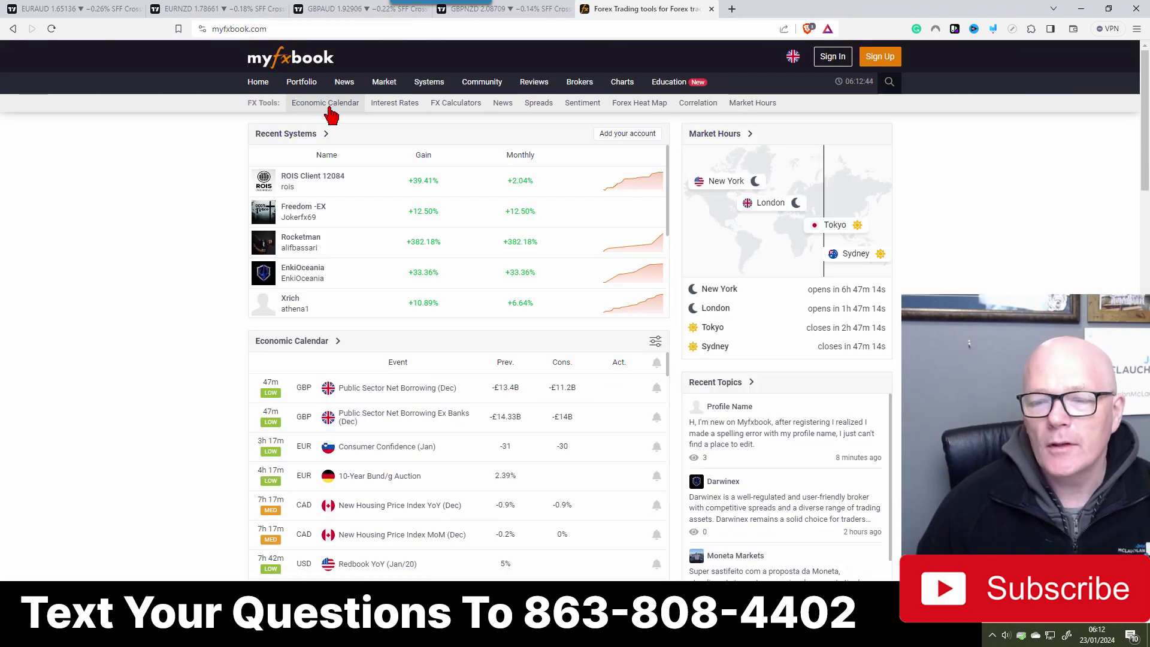
{"action": "left_click", "coordinate": [328, 105]}
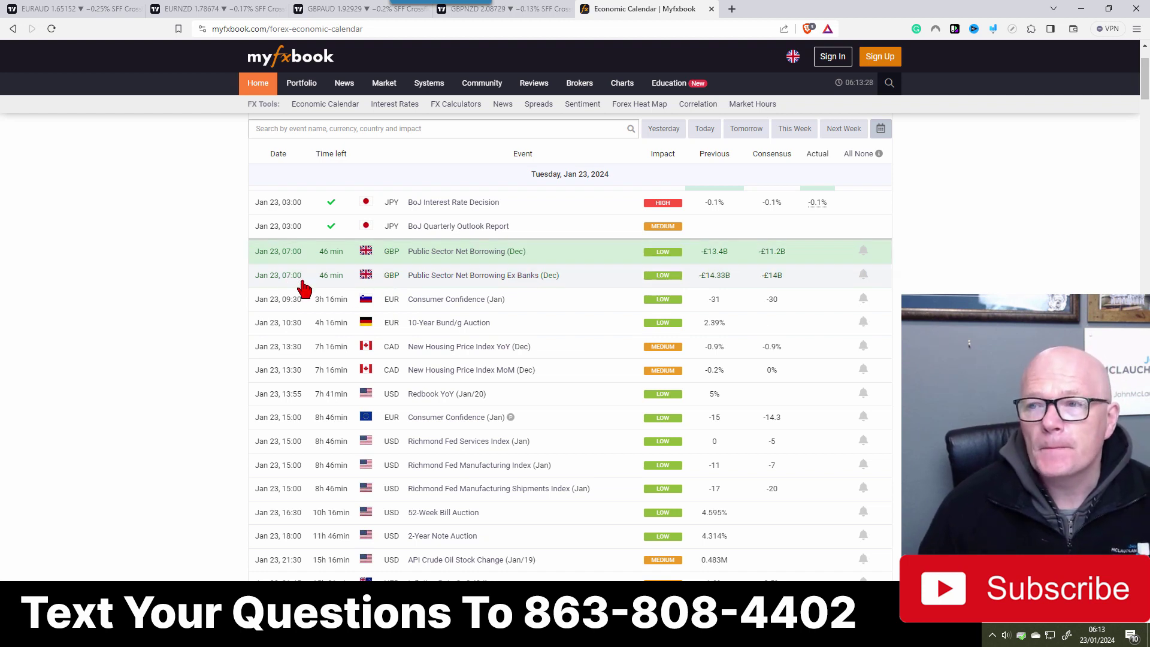
Open forexfactory.com in another new tab and check its calendar of today's news events.
{"action": "left_click", "coordinate": [732, 10]}
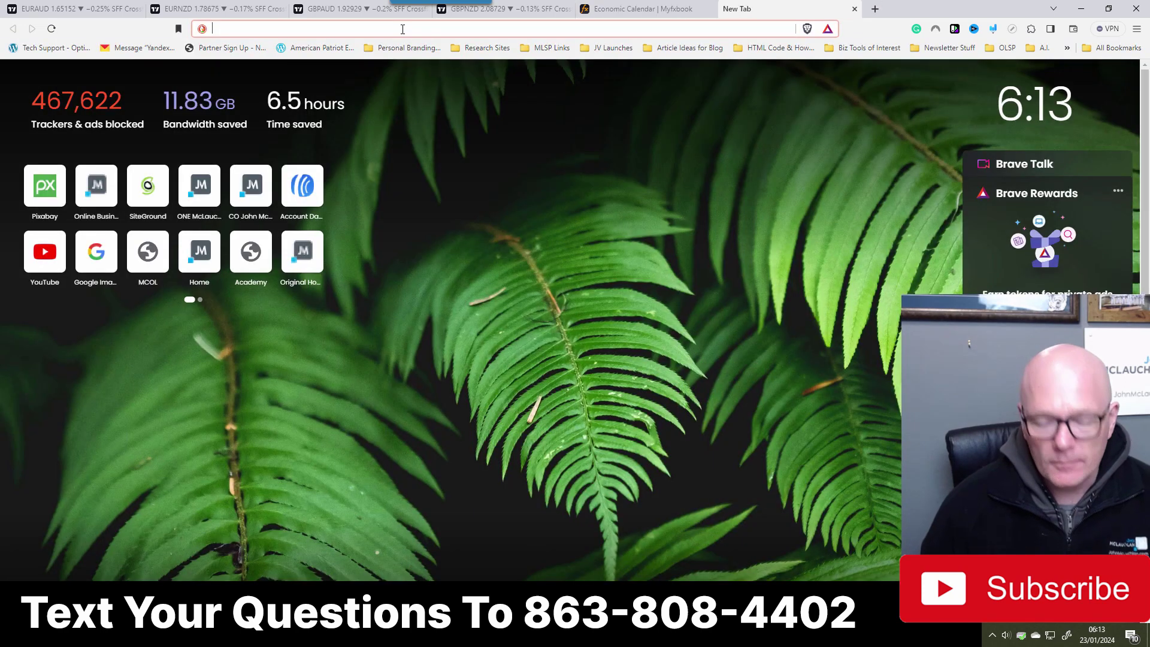
{"action": "type", "text": "for"}
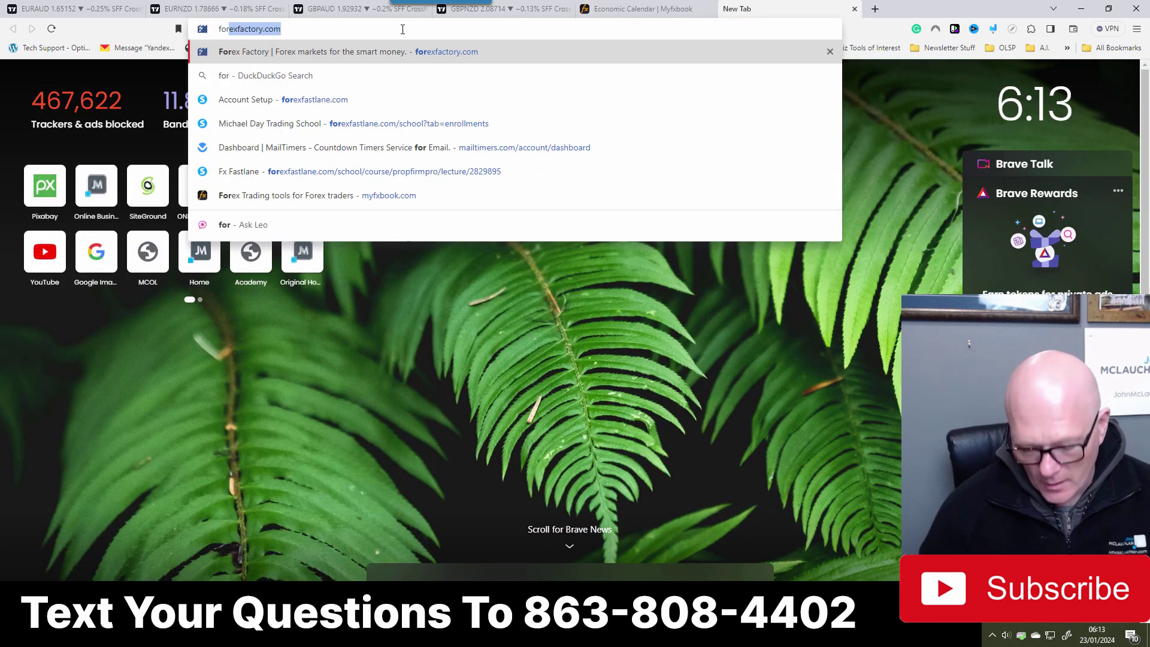
{"action": "key", "text": "Return"}
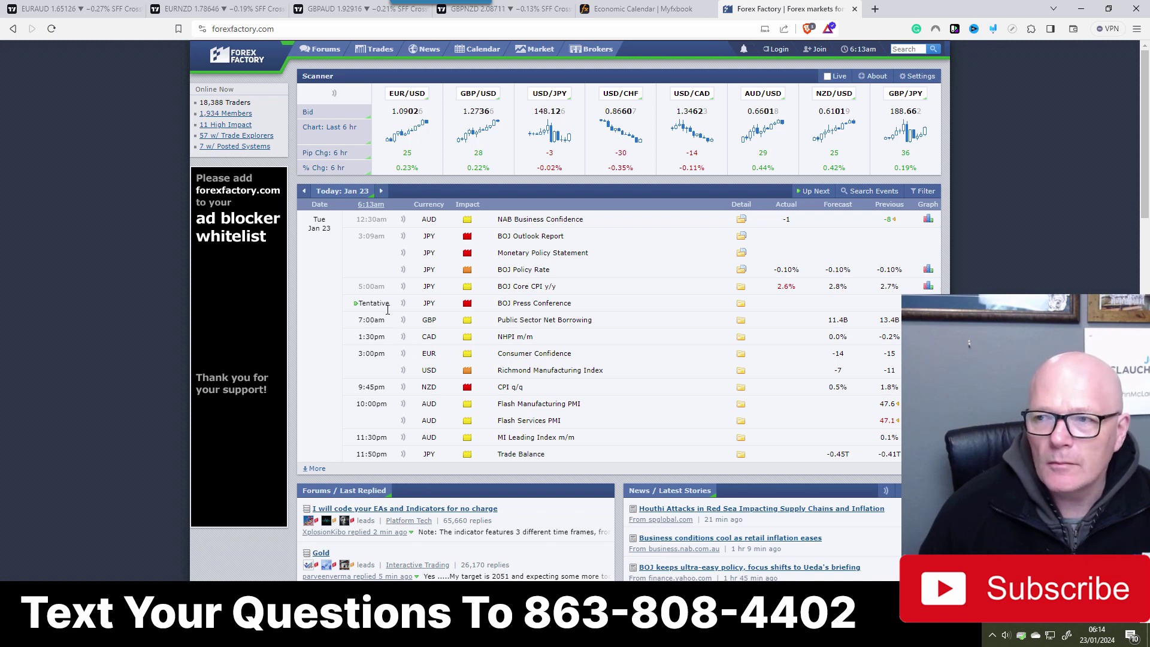
Return to the Myfxbook economic calendar and review the list of January 23 events and their impact.
{"action": "left_click", "coordinate": [653, 12]}
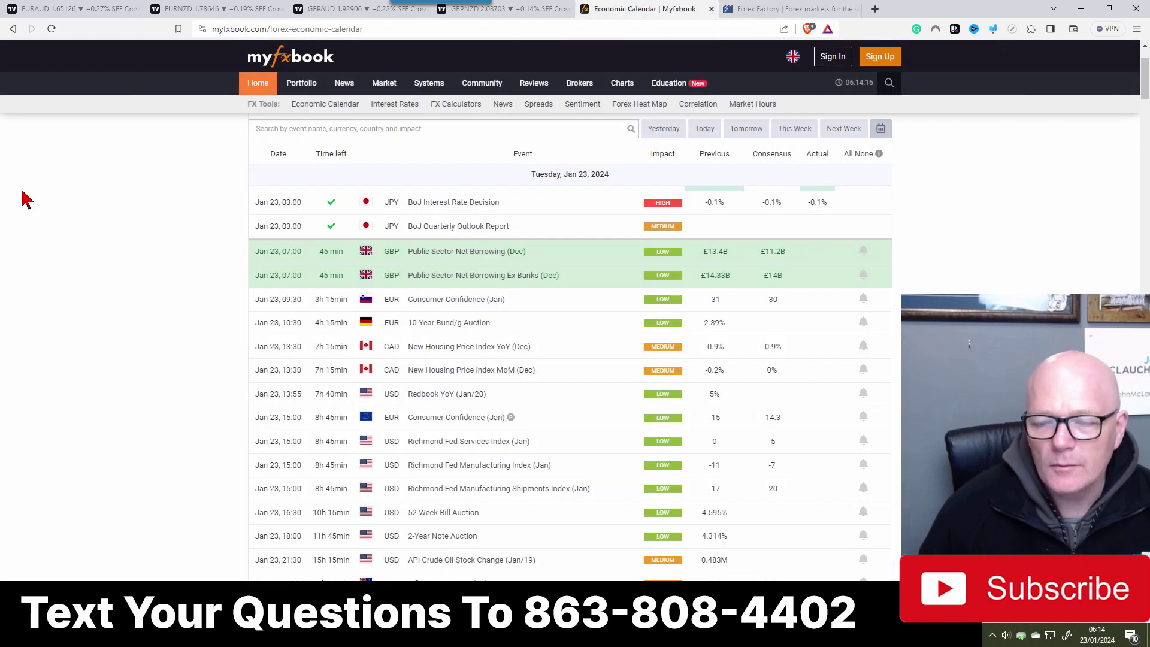
{"action": "scroll", "coordinate": [82, 334], "scroll_direction": "down", "scroll_amount": 1}
{"action": "scroll", "coordinate": [83, 334], "scroll_direction": "up", "scroll_amount": 3}
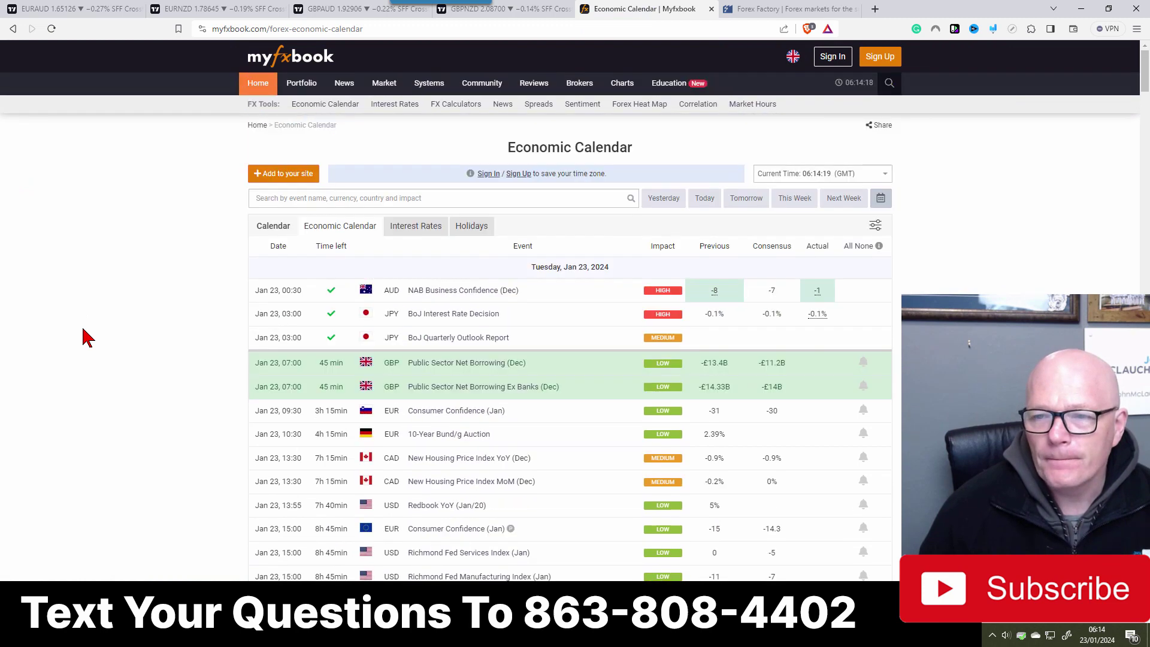
{"action": "scroll", "coordinate": [82, 337], "scroll_direction": "down", "scroll_amount": 1}
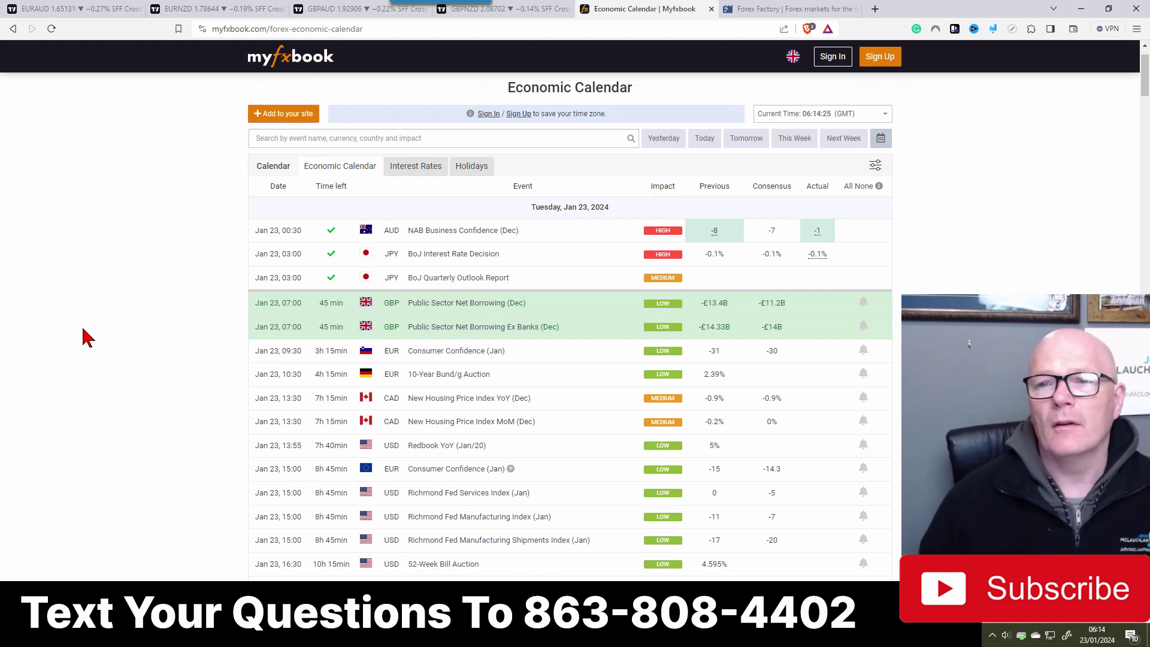
On the EURAUD 15-minute chart, recolour the lower of the two green lines beside the latest candles to red.
{"action": "left_click", "coordinate": [31, 12]}
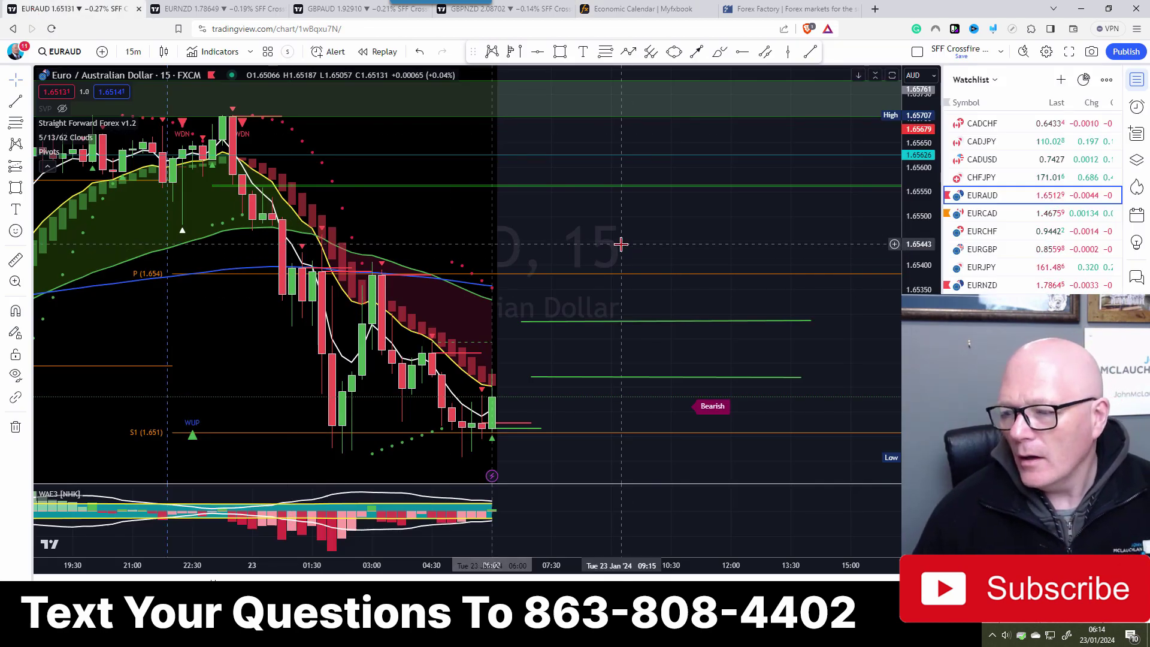
{"action": "left_click_drag", "start_coordinate": [621, 244], "coordinate": [495, 184]}
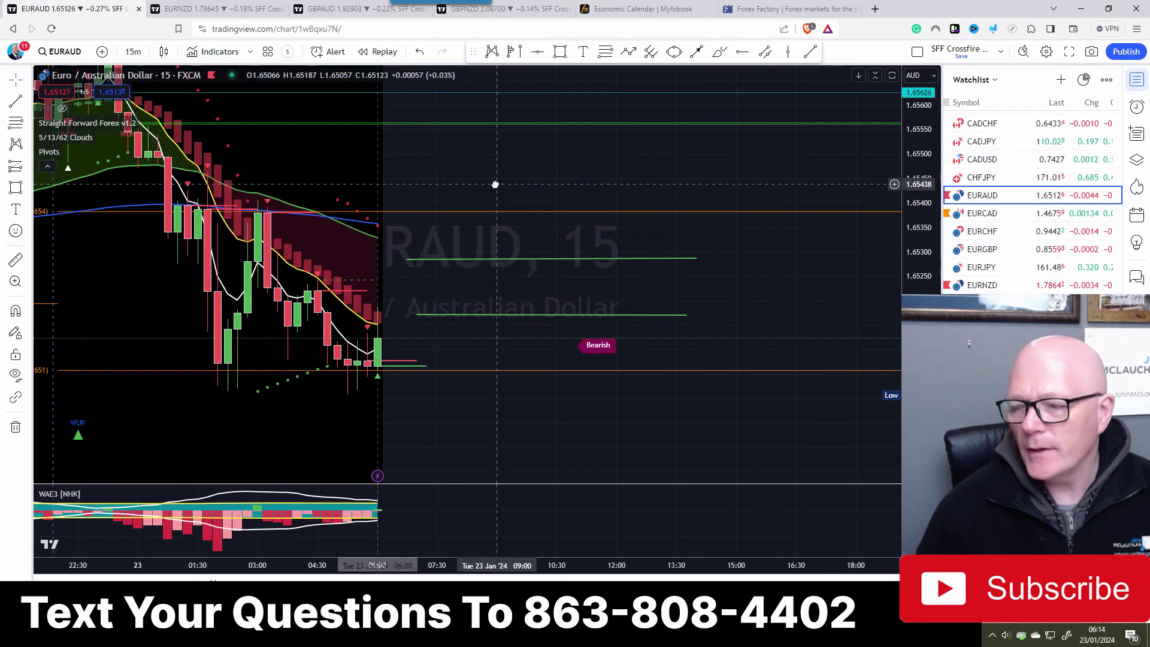
{"action": "left_click", "coordinate": [1101, 636]}
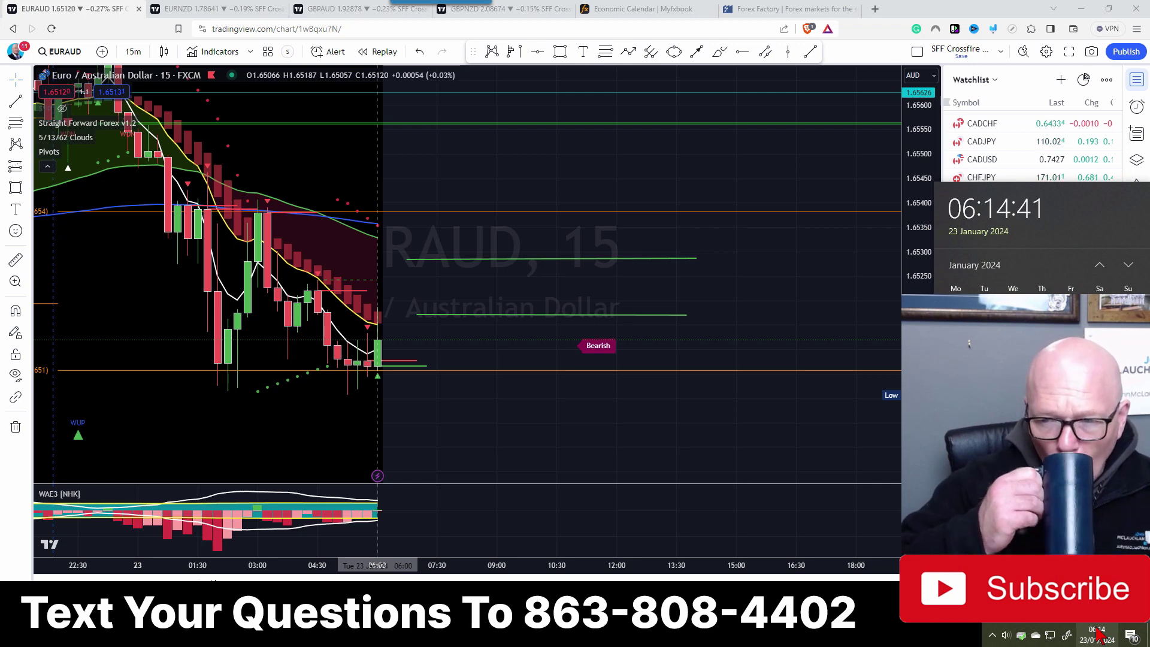
{"action": "left_click", "coordinate": [490, 326]}
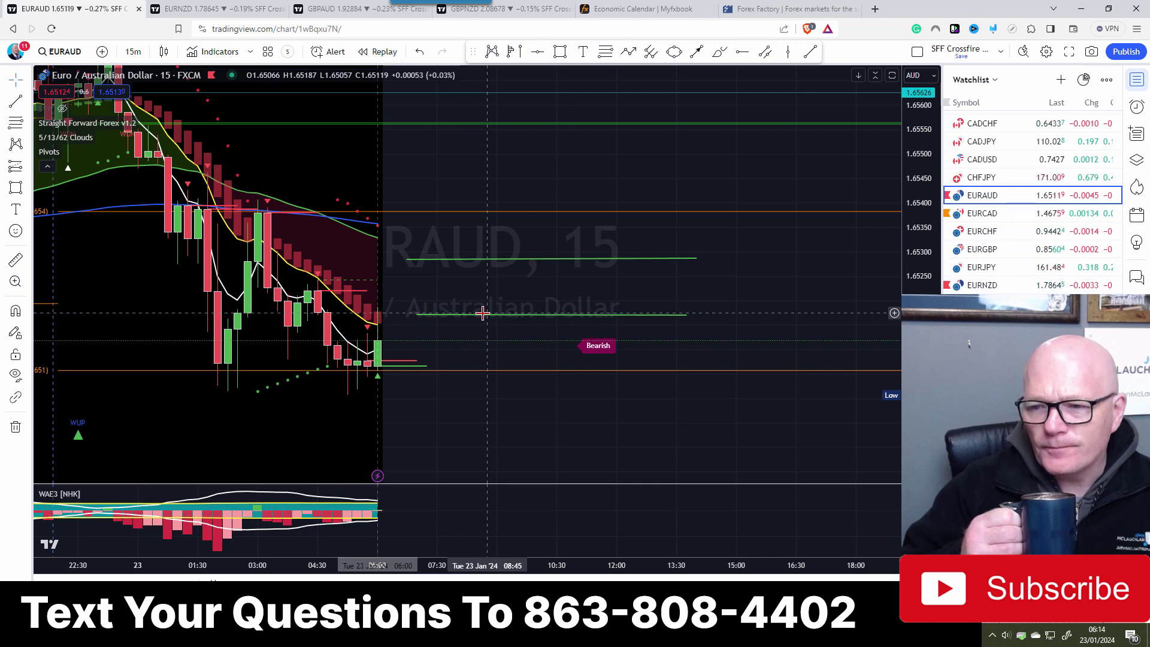
{"action": "left_click", "coordinate": [483, 314]}
{"action": "left_click", "coordinate": [623, 83]}
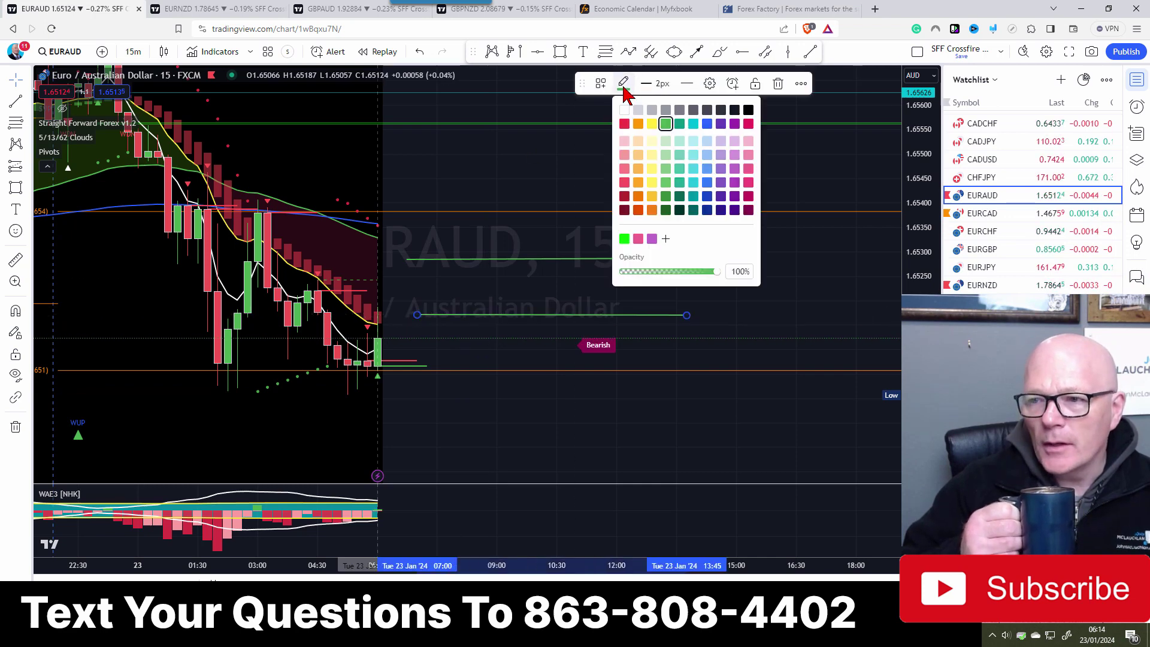
{"action": "left_click", "coordinate": [625, 124]}
{"action": "left_click", "coordinate": [515, 194]}
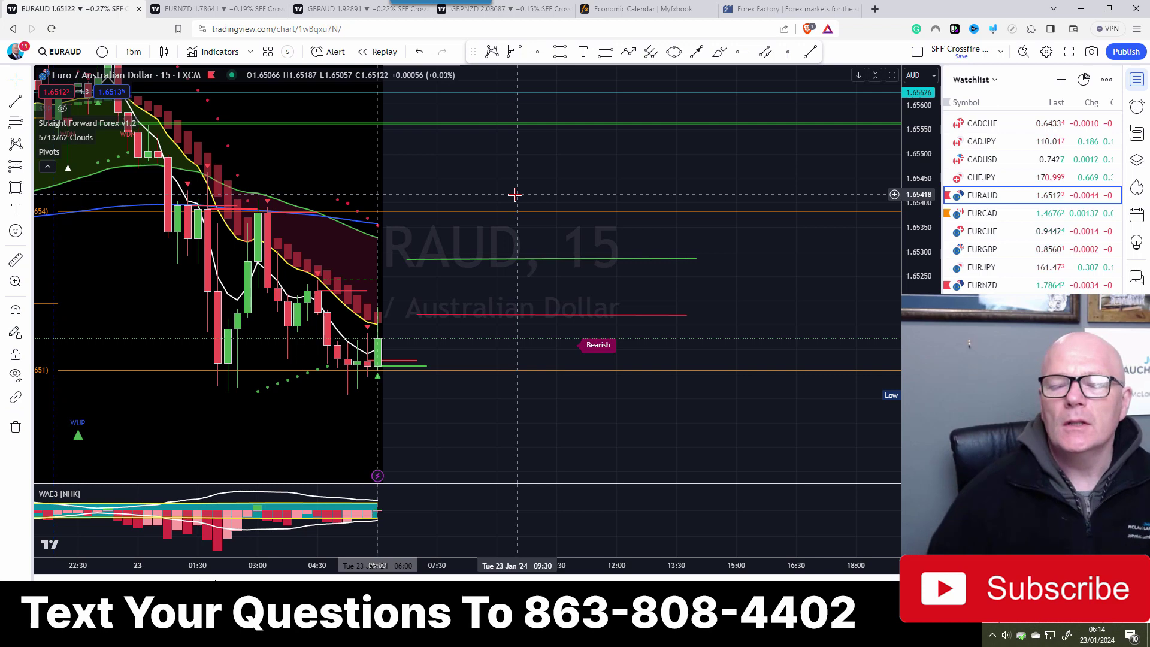
Turn on magnet snapping for drawings and hide the Straight Forward Forex v1.2 indicator on EURAUD.
{"action": "left_click", "coordinate": [16, 311]}
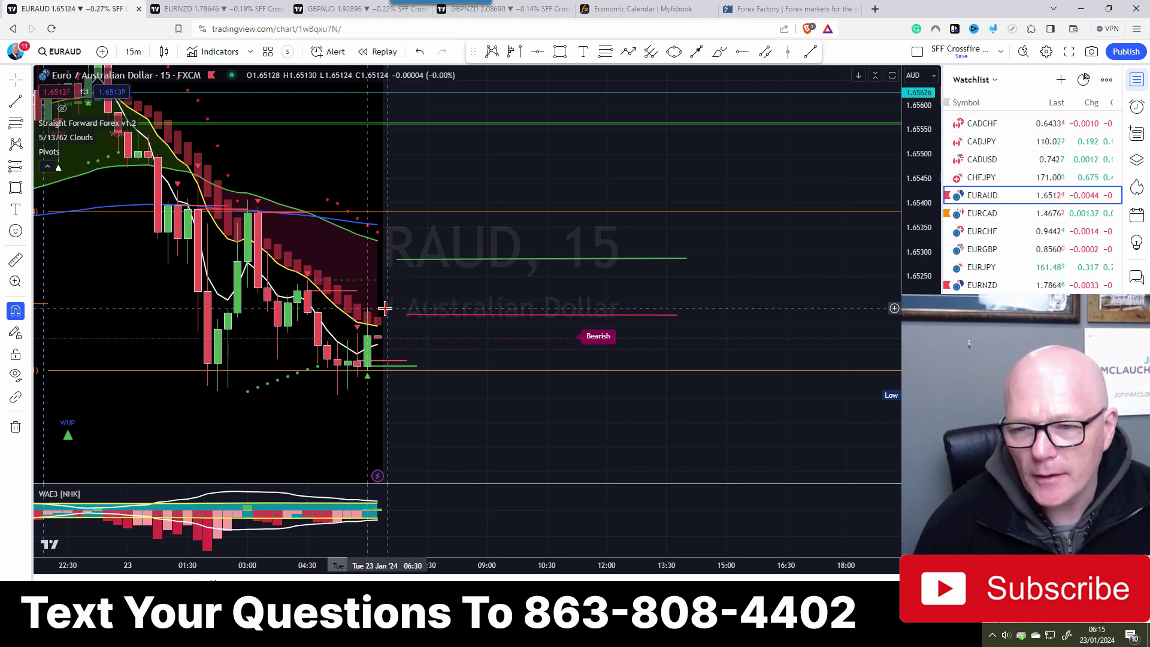
{"action": "left_click", "coordinate": [147, 123]}
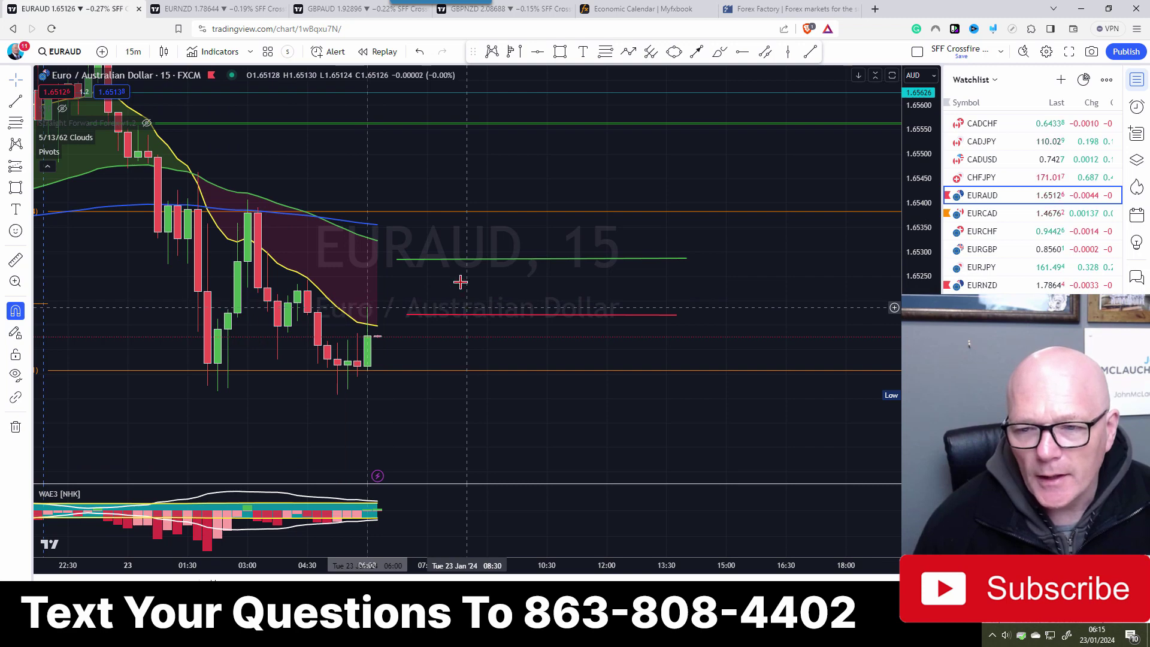
Reshape the green line to fall from 1.65242 at 04:30 to 13:00, and the red line to rise from the 05:45 low to 1.65356.
{"action": "left_click_drag", "start_coordinate": [397, 260], "coordinate": [309, 285]}
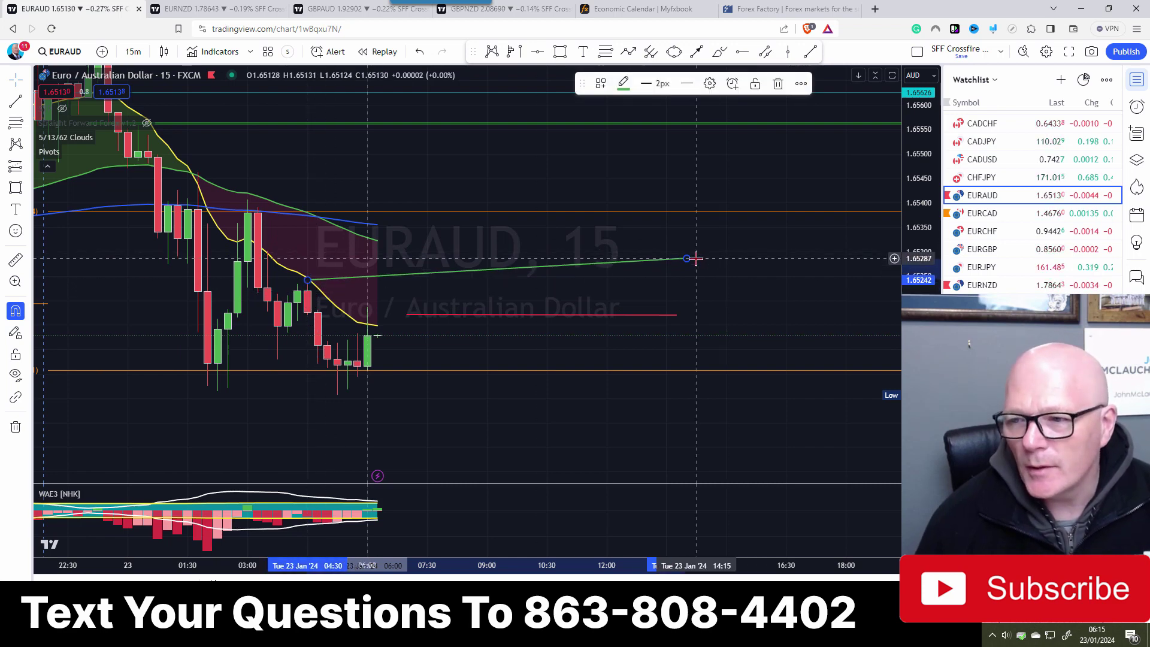
{"action": "left_click_drag", "start_coordinate": [691, 260], "coordinate": [686, 387]}
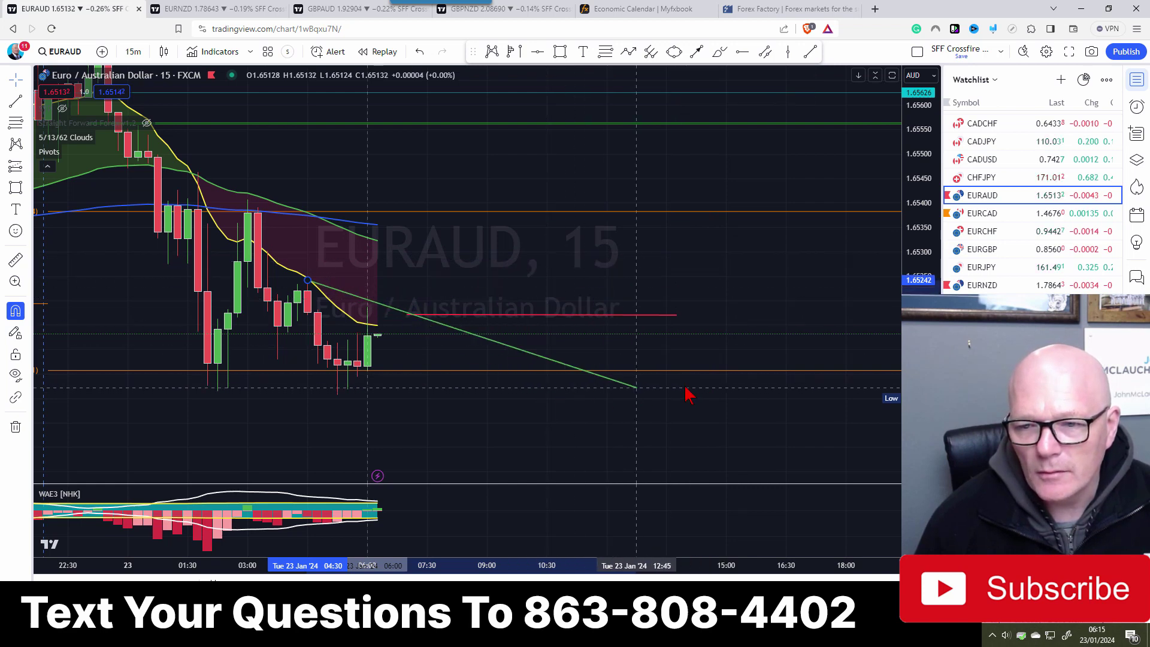
{"action": "left_click", "coordinate": [647, 432]}
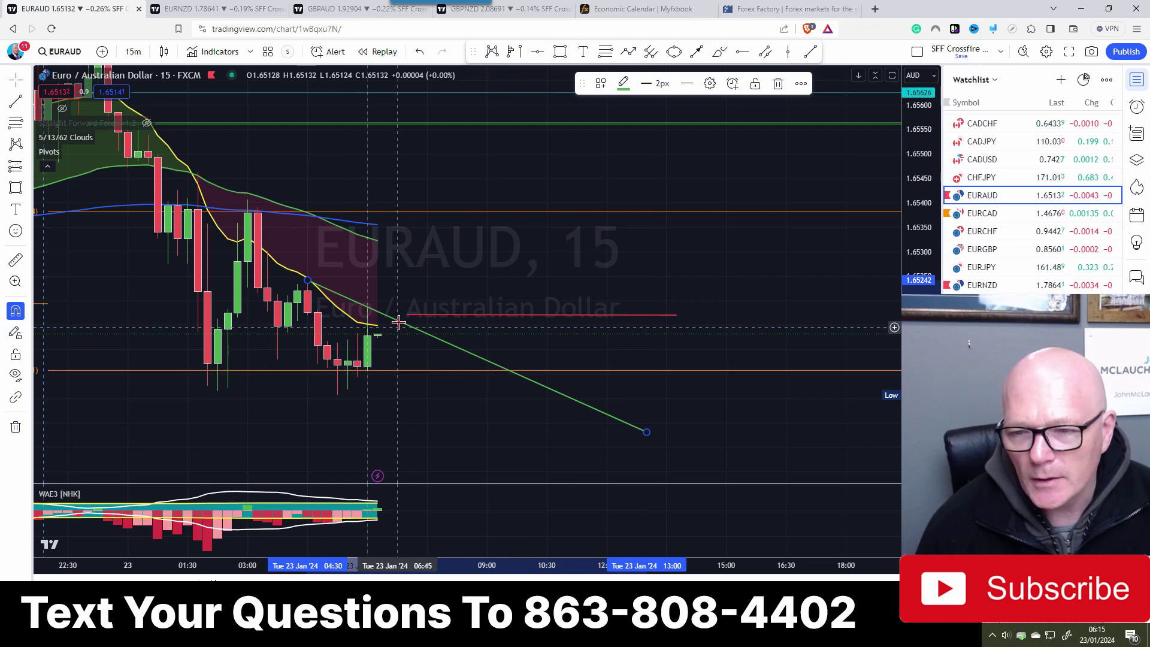
{"action": "left_click_drag", "start_coordinate": [407, 316], "coordinate": [358, 377]}
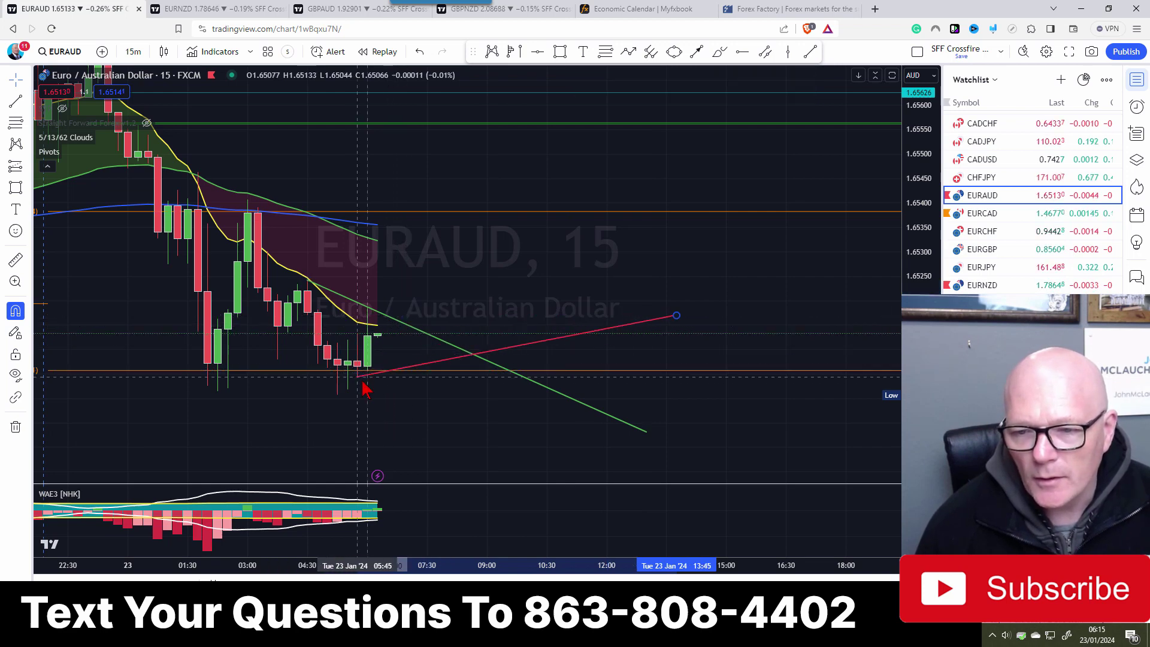
{"action": "left_click_drag", "start_coordinate": [677, 315], "coordinate": [626, 225]}
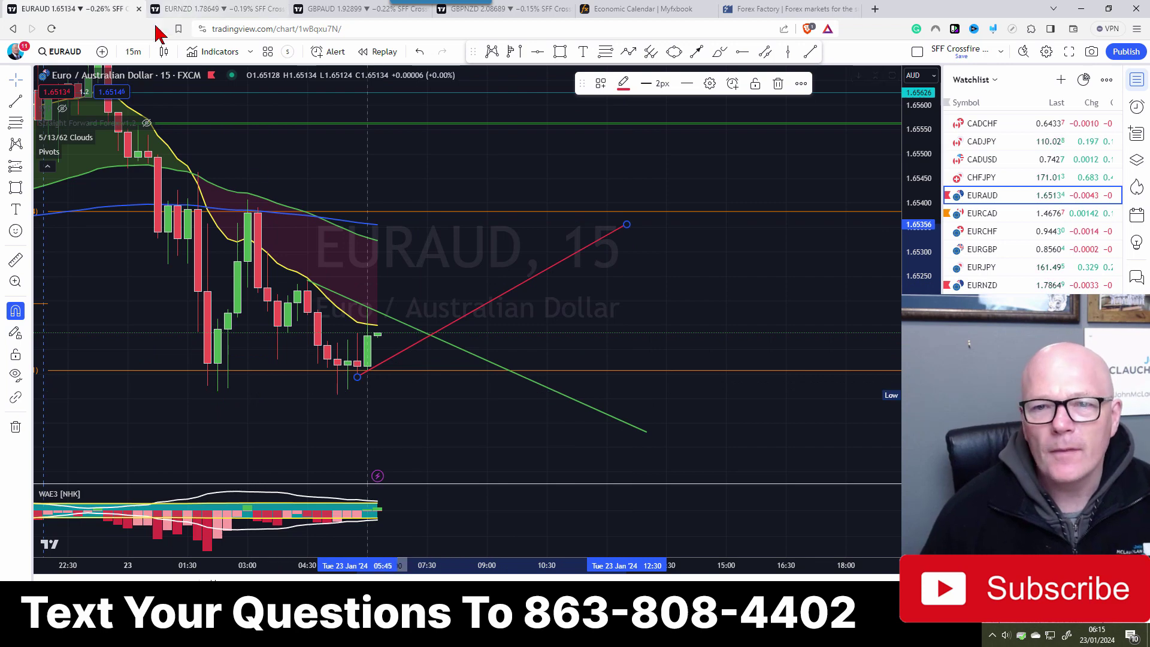
Switch the EURAUD chart to the 2-minute interval and show the Straight Forward Forex v1.2 indicator again.
{"action": "left_click", "coordinate": [133, 51]}
{"action": "left_click", "coordinate": [132, 137]}
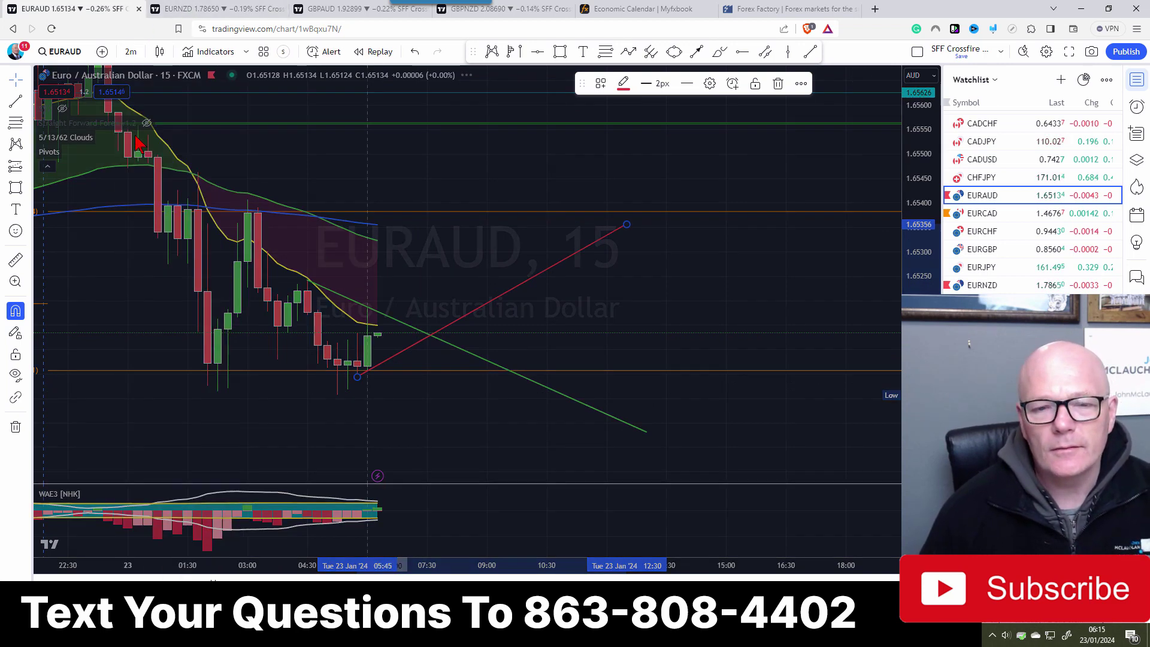
{"action": "left_click", "coordinate": [686, 413]}
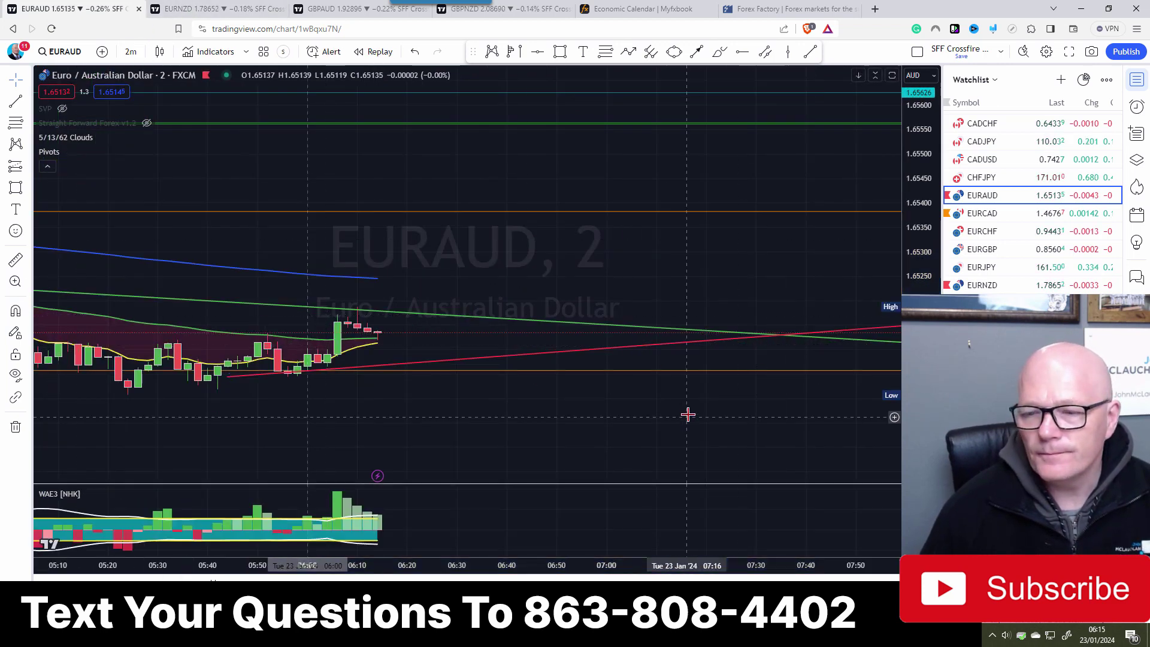
{"action": "left_click_drag", "start_coordinate": [685, 413], "coordinate": [743, 390]}
{"action": "scroll", "coordinate": [744, 388], "scroll_direction": "up", "scroll_amount": 2}
{"action": "scroll", "coordinate": [498, 429], "scroll_direction": "down", "scroll_amount": 3}
{"action": "left_click_drag", "start_coordinate": [497, 429], "coordinate": [580, 384]}
{"action": "mouse_move", "coordinate": [83, 133]}
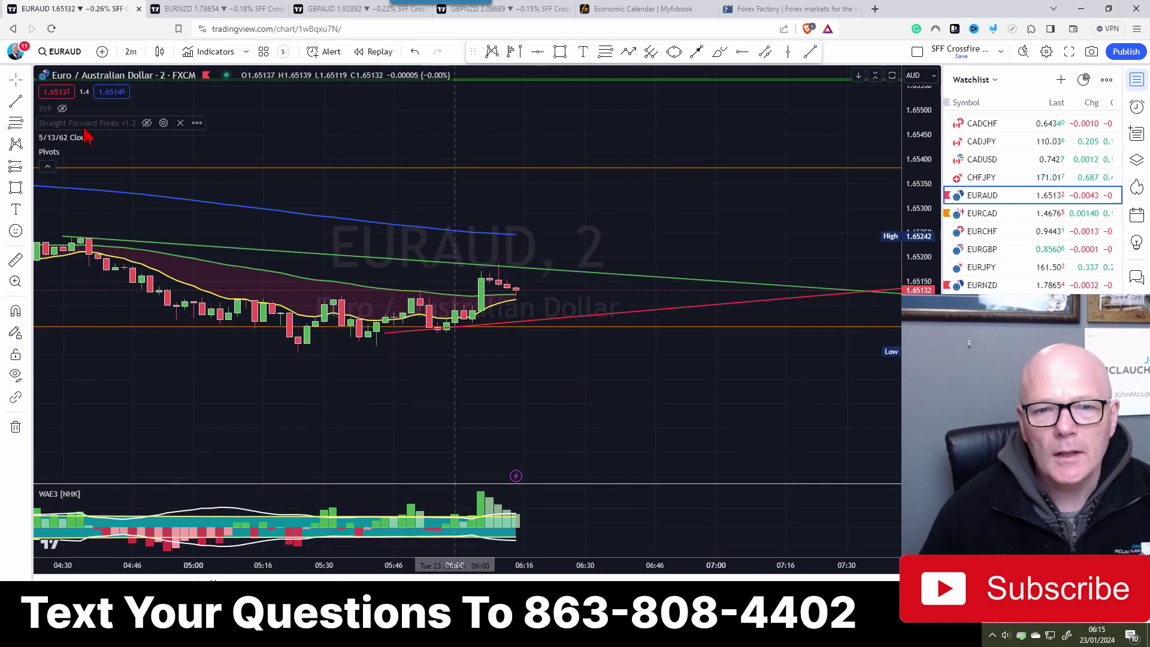
{"action": "left_click", "coordinate": [148, 122]}
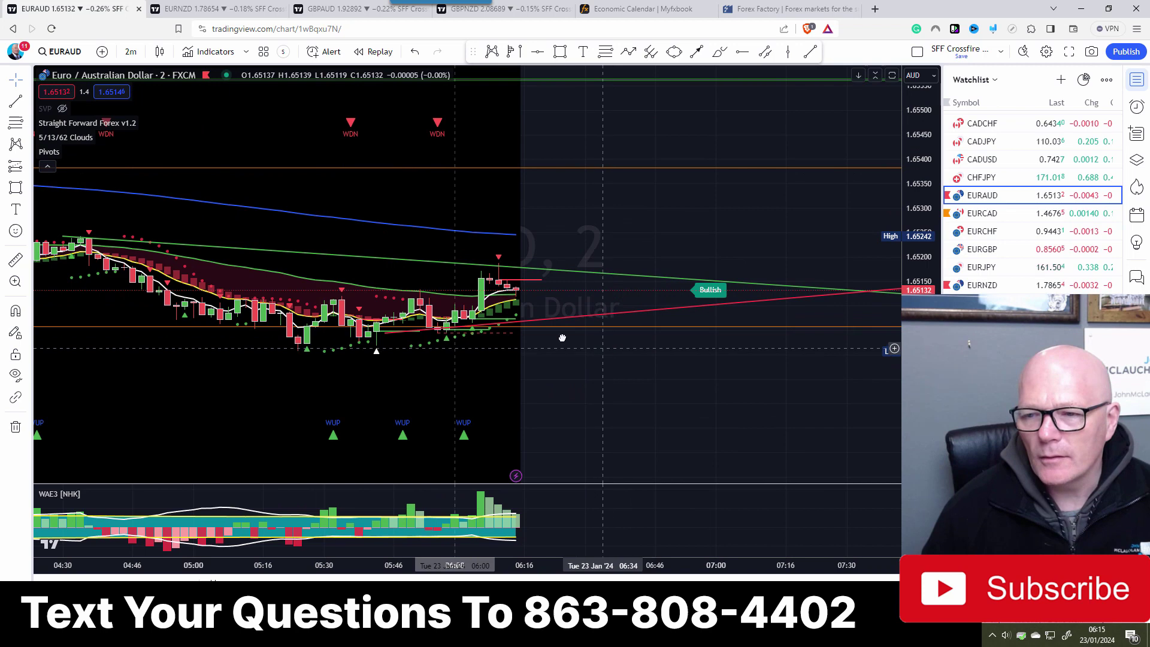
{"action": "left_click_drag", "start_coordinate": [590, 342], "coordinate": [561, 337]}
On the EURNZD 15-minute chart, reshape the green line to fall from 1.78800 at 04:30 to the top of the imbalance zone at 11:00.
{"action": "left_click", "coordinate": [189, 12]}
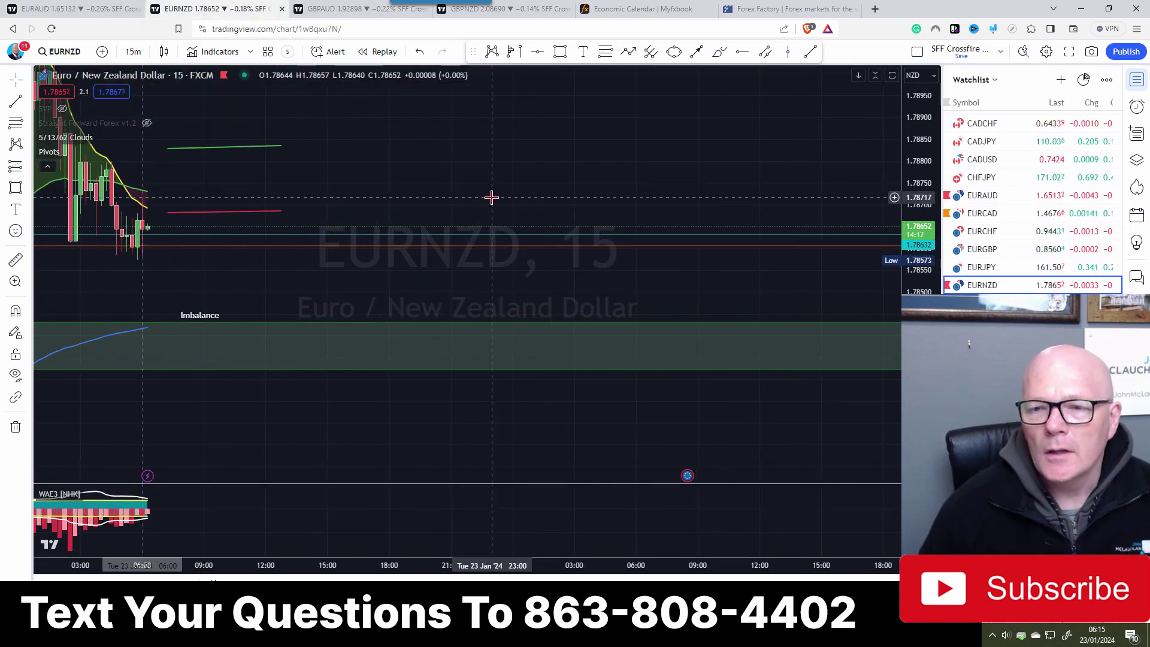
{"action": "scroll", "coordinate": [657, 249], "scroll_direction": "up", "scroll_amount": 5}
{"action": "left_click_drag", "start_coordinate": [526, 246], "coordinate": [745, 224]}
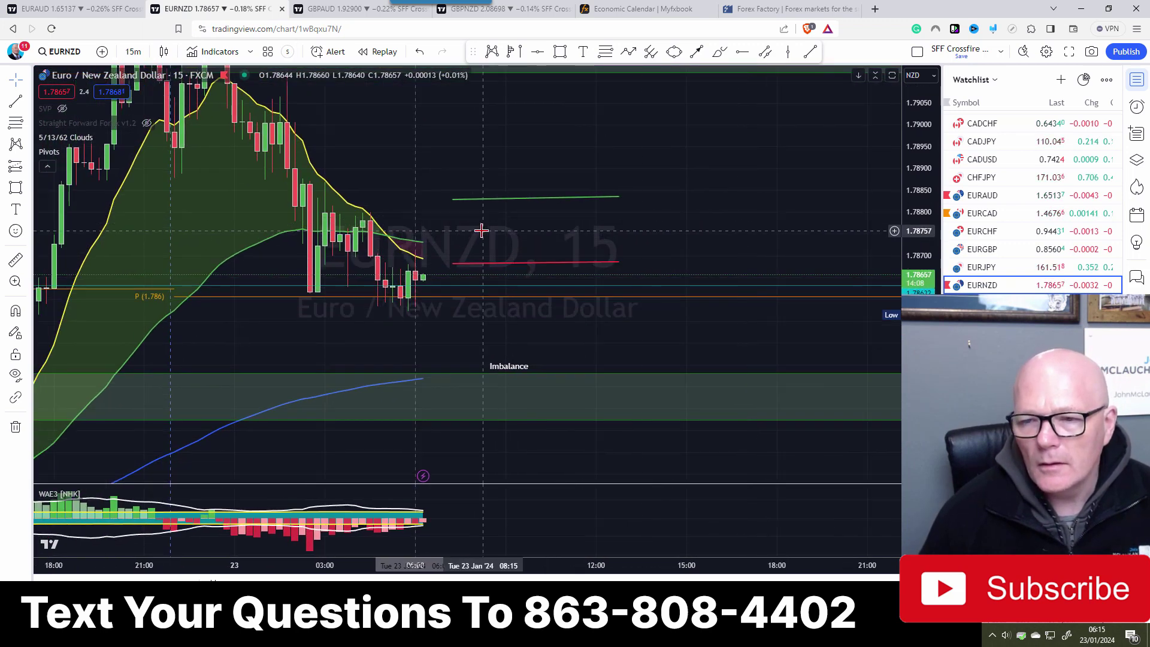
{"action": "scroll", "coordinate": [482, 231], "scroll_direction": "up", "scroll_amount": 3}
{"action": "left_click_drag", "start_coordinate": [416, 236], "coordinate": [641, 235]}
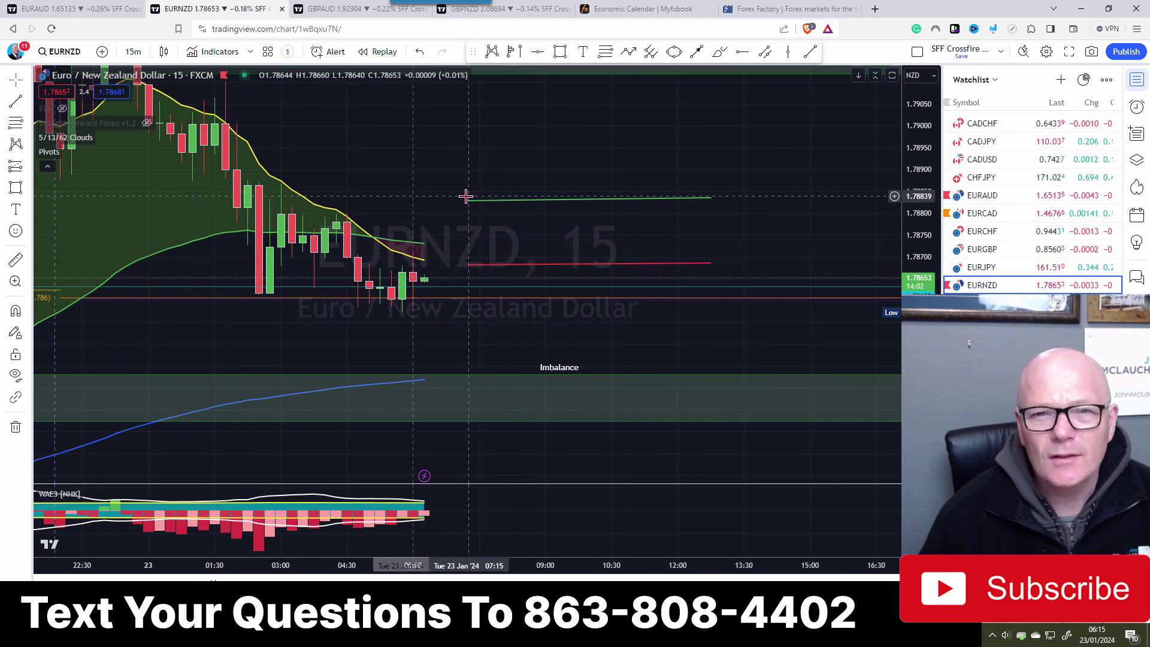
{"action": "left_click_drag", "start_coordinate": [469, 204], "coordinate": [360, 256]}
{"action": "key", "text": "ctrl"}
{"action": "left_click_drag", "start_coordinate": [711, 198], "coordinate": [645, 206]}
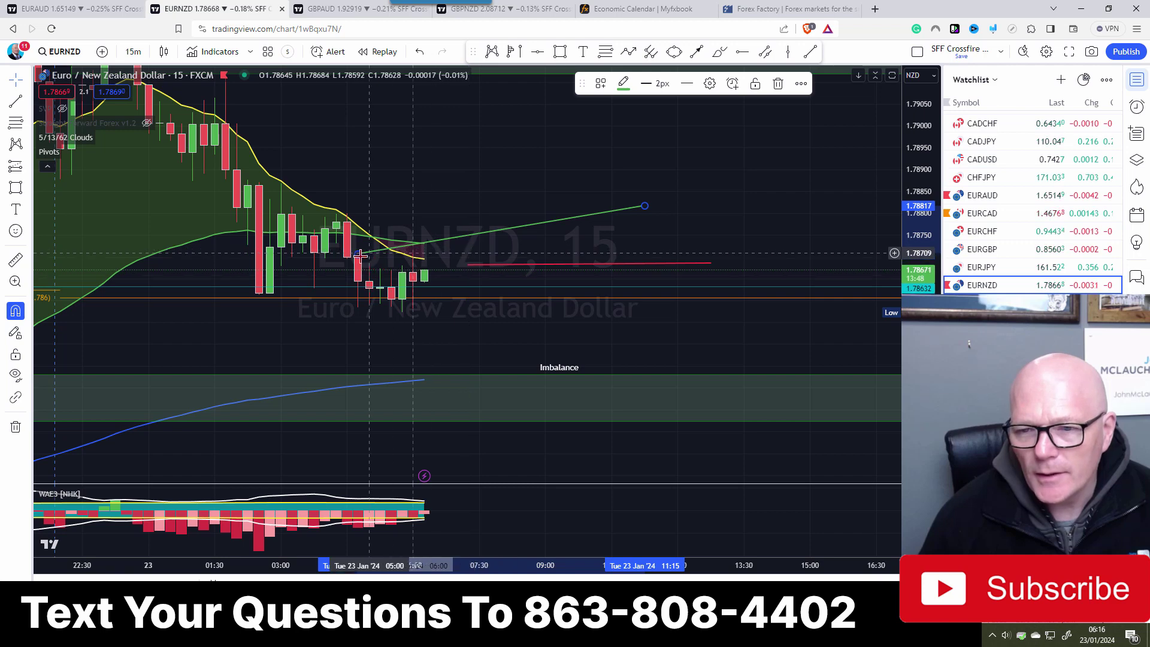
{"action": "left_click_drag", "start_coordinate": [360, 238], "coordinate": [347, 214]}
{"action": "left_click_drag", "start_coordinate": [645, 206], "coordinate": [634, 370]}
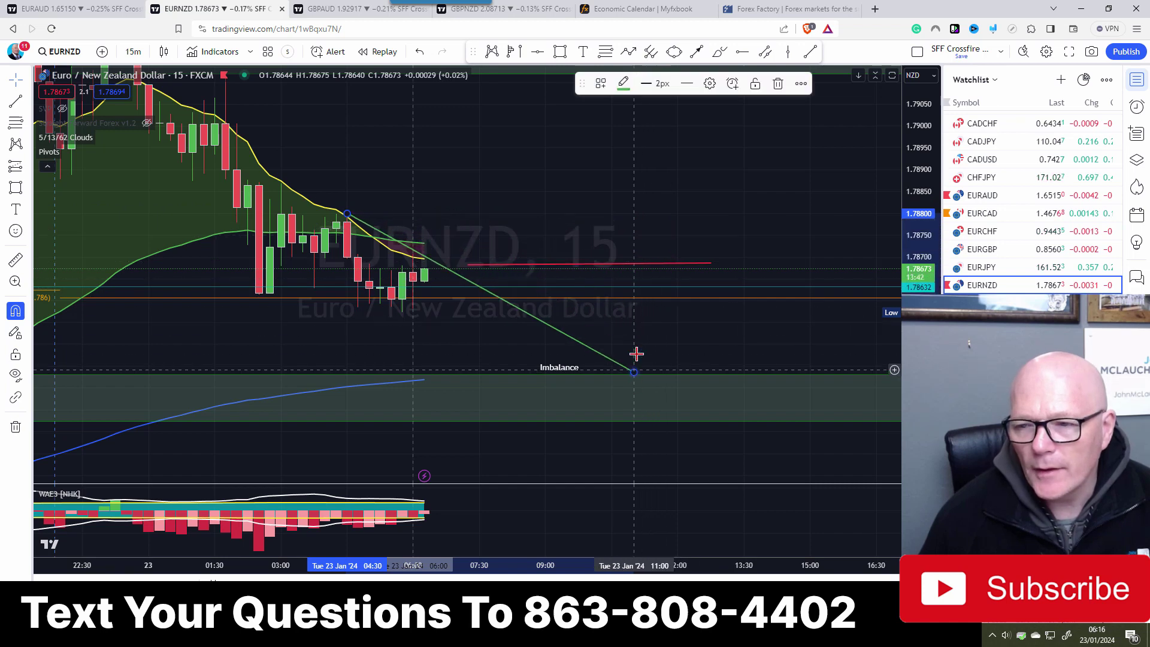
{"action": "left_click", "coordinate": [648, 335]}
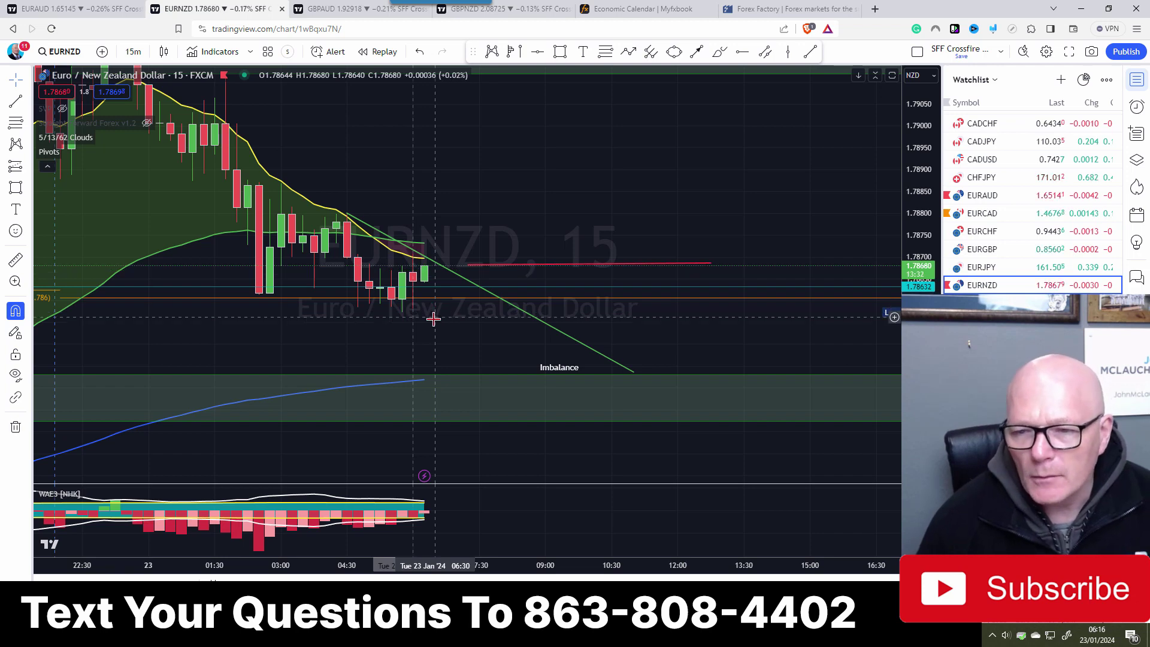
Reshape the red line on EURNZD to rise from the 05:45 candle low to 1.78857 at 12:30.
{"action": "scroll", "coordinate": [434, 319], "scroll_direction": "up", "scroll_amount": 2}
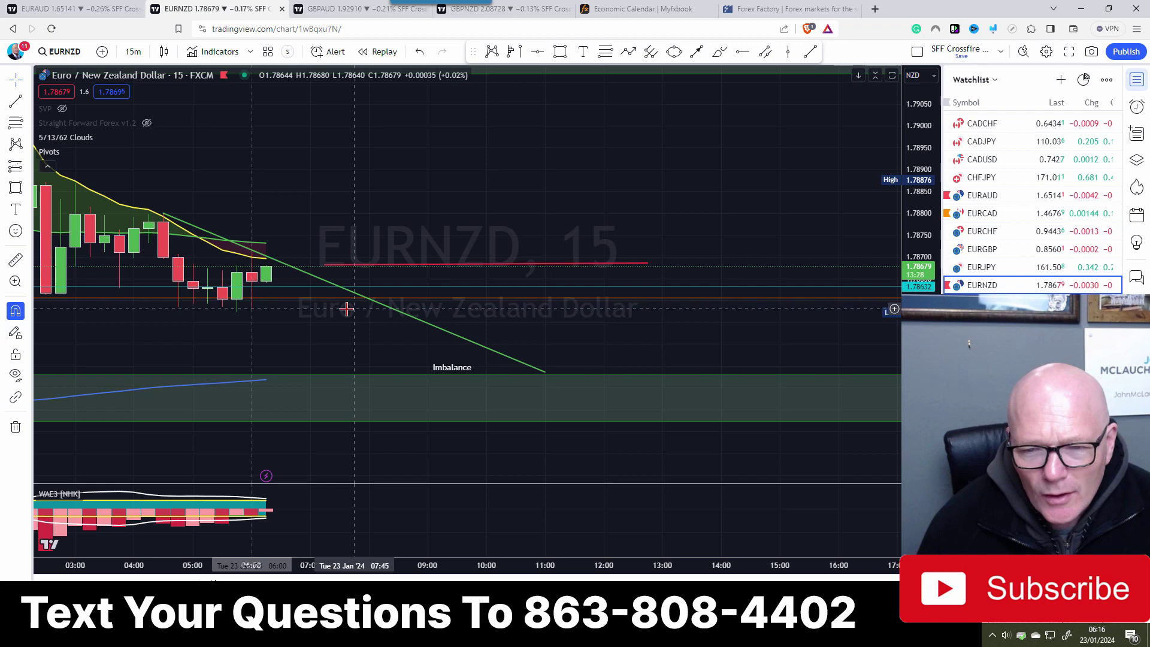
{"action": "left_click_drag", "start_coordinate": [326, 266], "coordinate": [237, 312]}
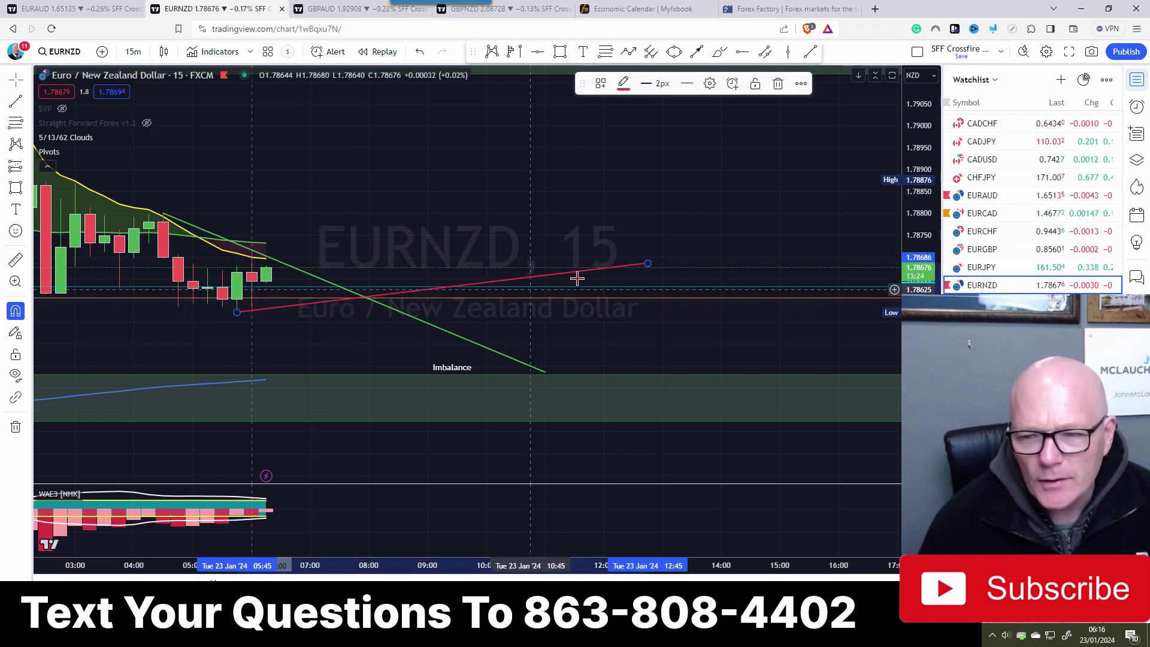
{"action": "left_click_drag", "start_coordinate": [649, 265], "coordinate": [639, 192]}
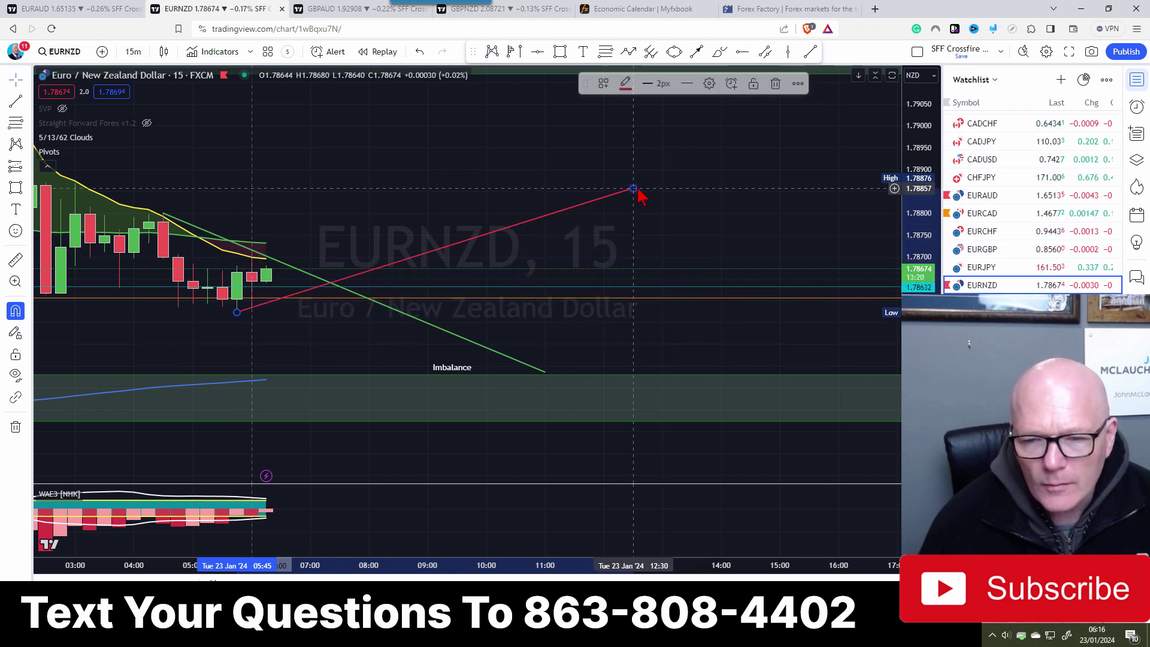
{"action": "left_click", "coordinate": [444, 215]}
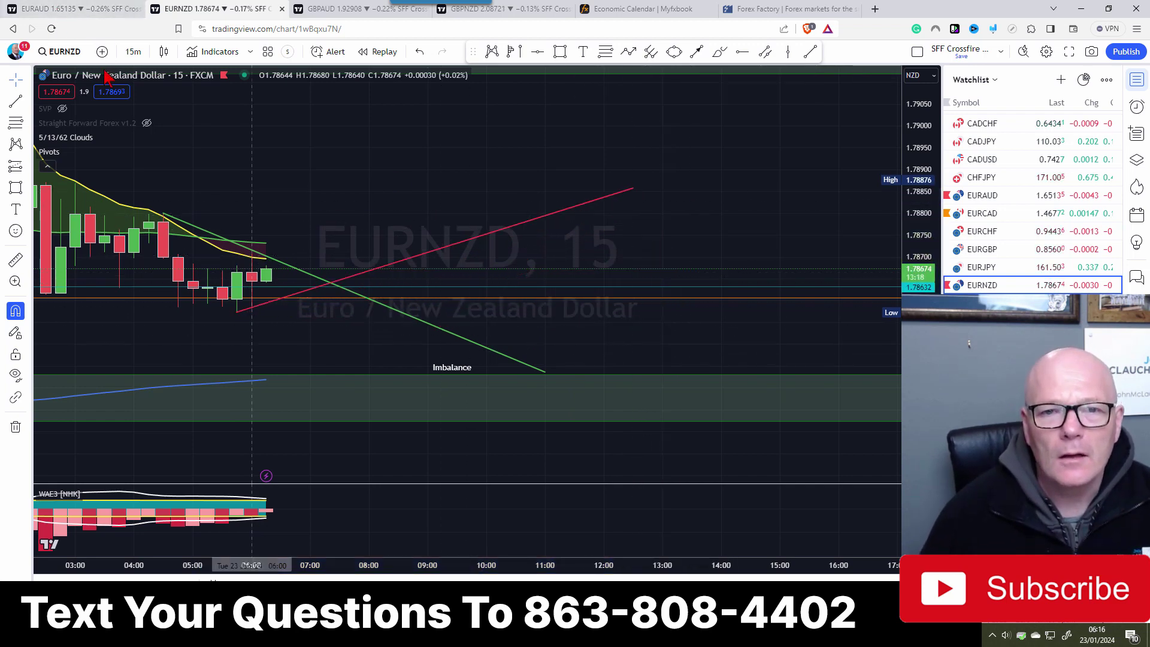
Switch the EURNZD chart to the 2-minute interval and examine the latest candles between the converging lines.
{"action": "left_click", "coordinate": [130, 51]}
{"action": "left_click", "coordinate": [144, 133]}
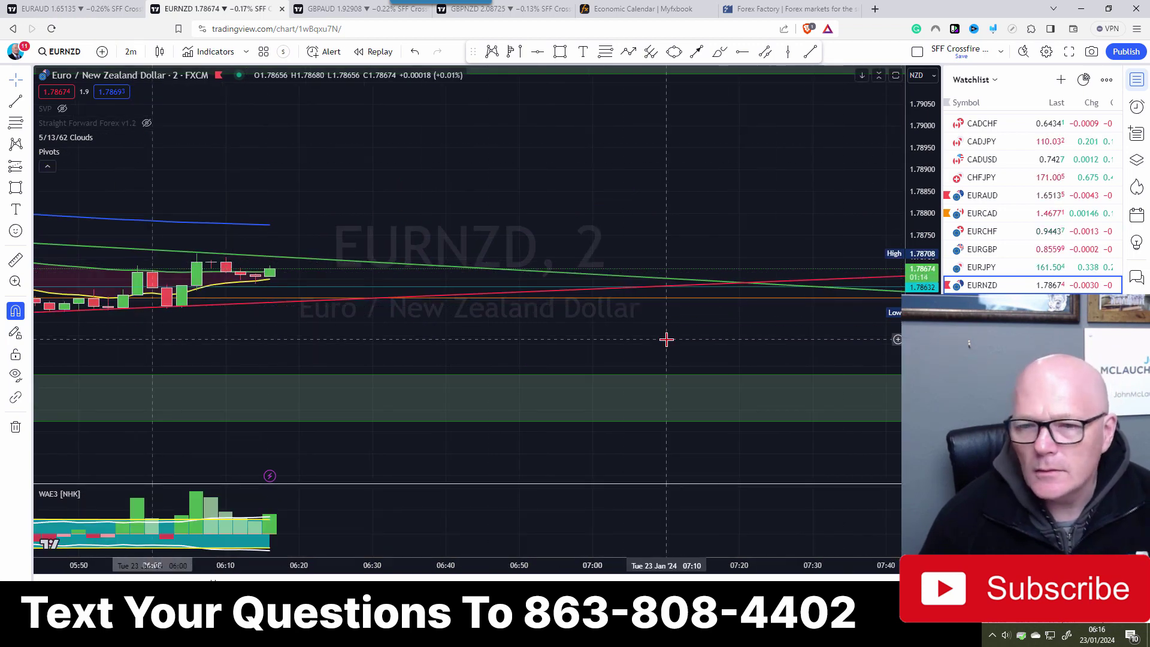
{"action": "scroll", "coordinate": [665, 336], "scroll_direction": "up", "scroll_amount": 2}
{"action": "scroll", "coordinate": [251, 342], "scroll_direction": "down", "scroll_amount": 2}
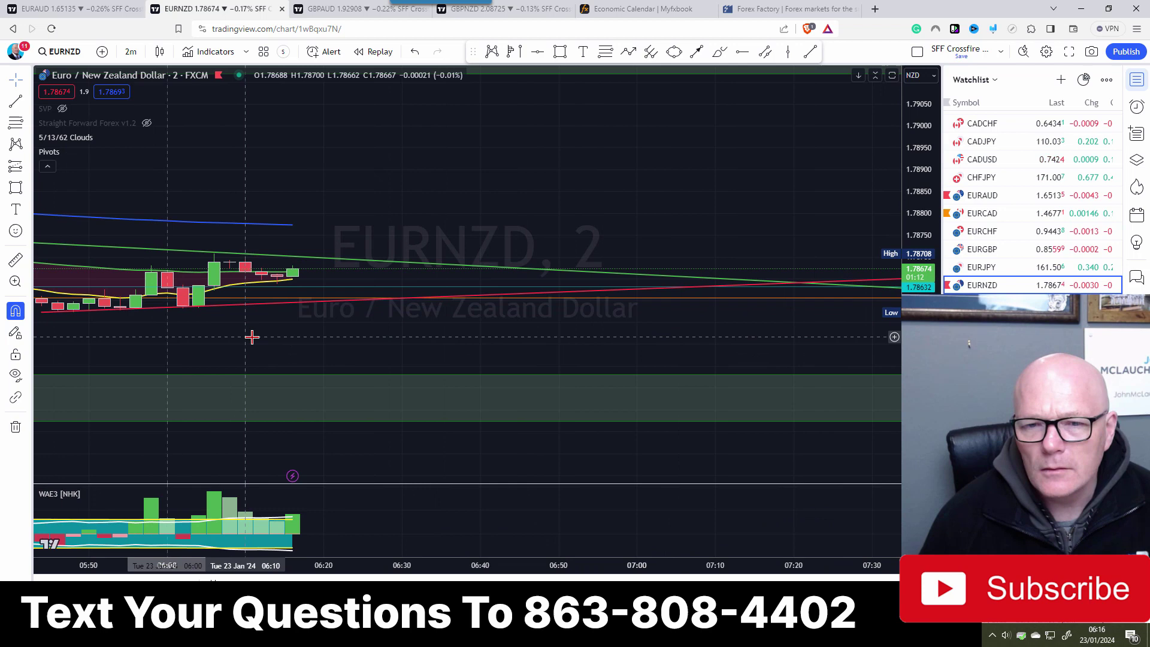
{"action": "left_click_drag", "start_coordinate": [915, 294], "coordinate": [763, 205]}
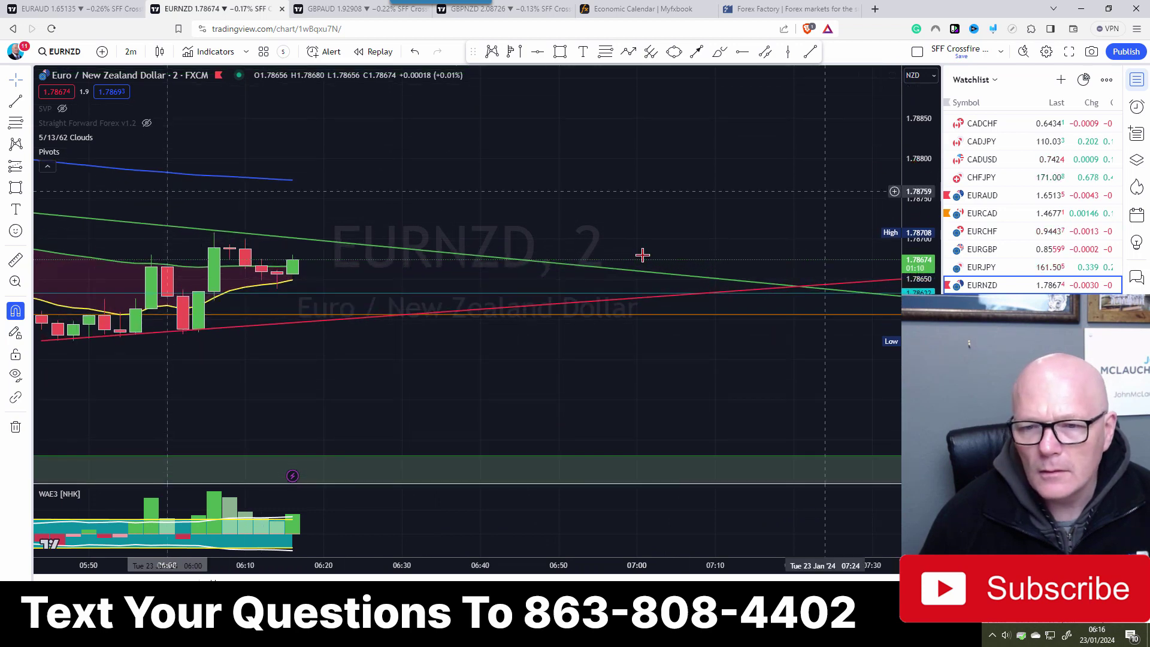
{"action": "left_click_drag", "start_coordinate": [326, 357], "coordinate": [540, 347]}
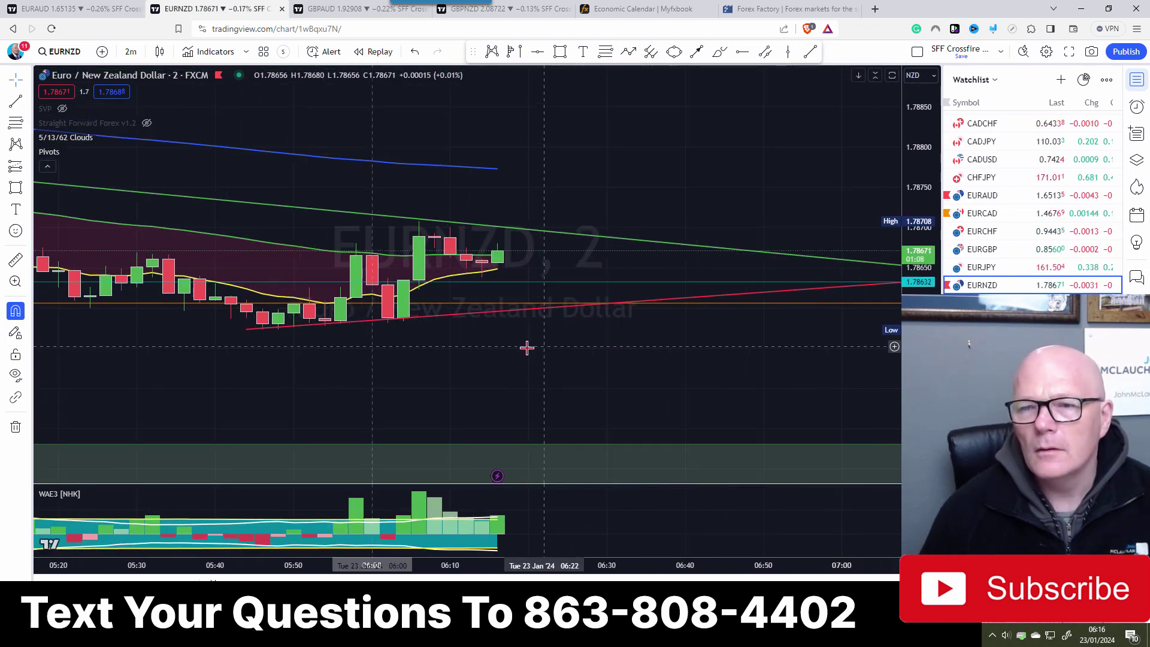
On the GBPAUD 15-minute chart, anchor the green line's start at 1.92999 at 04:30 and hide the Straight Forward Forex v1.2 indicator.
{"action": "left_click", "coordinate": [326, 12]}
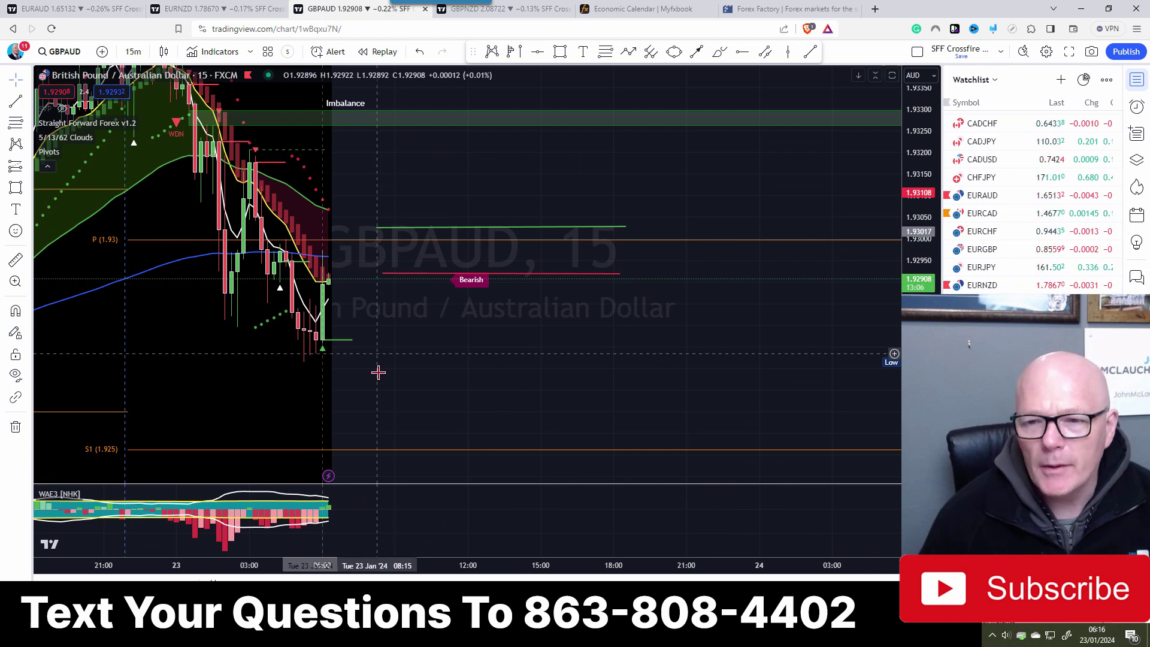
{"action": "scroll", "coordinate": [375, 366], "scroll_direction": "right", "scroll_amount": 5}
{"action": "scroll", "coordinate": [222, 383], "scroll_direction": "up", "scroll_amount": 2}
{"action": "left_click_drag", "start_coordinate": [222, 382], "coordinate": [572, 362]}
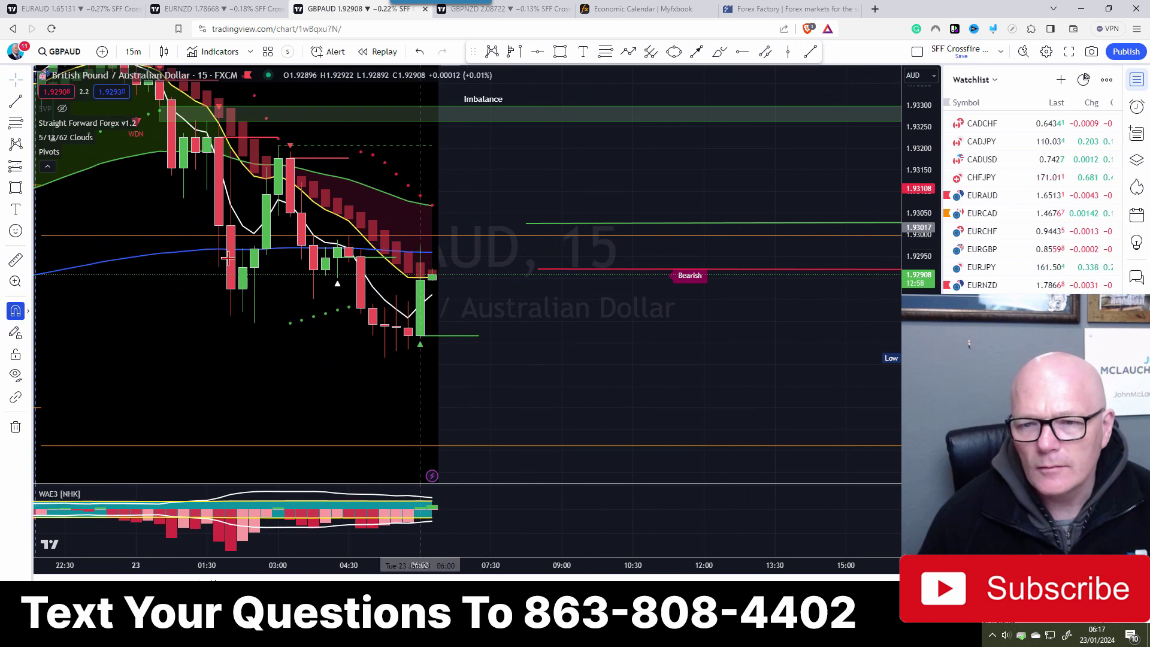
{"action": "left_click_drag", "start_coordinate": [530, 222], "coordinate": [349, 235]}
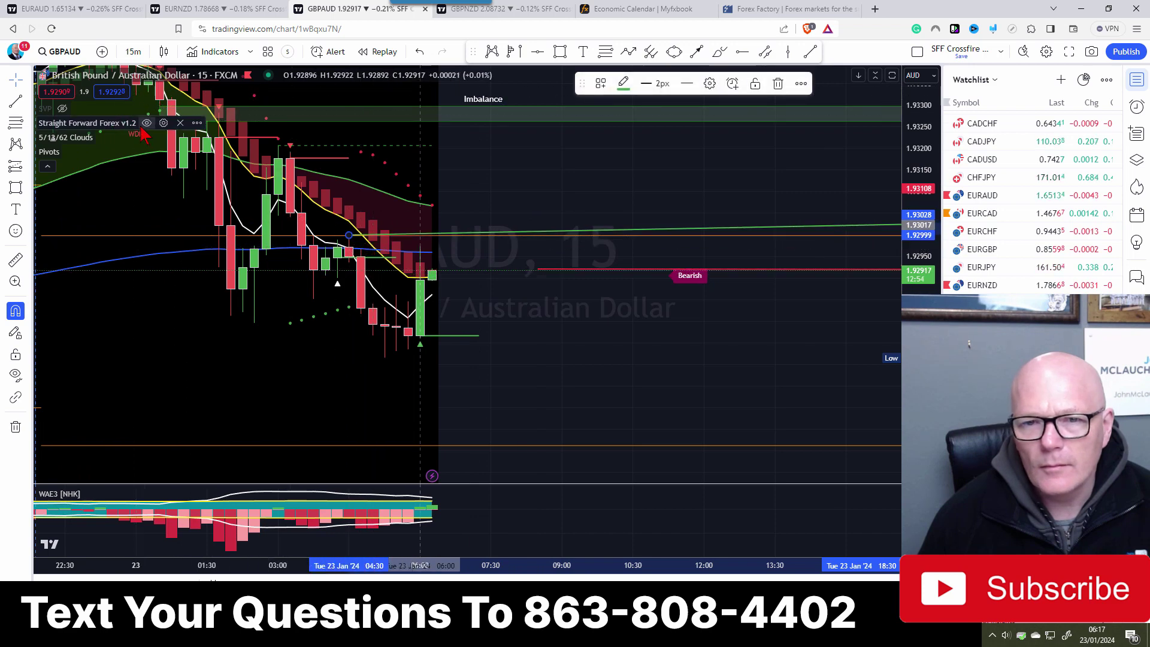
{"action": "left_click", "coordinate": [147, 123]}
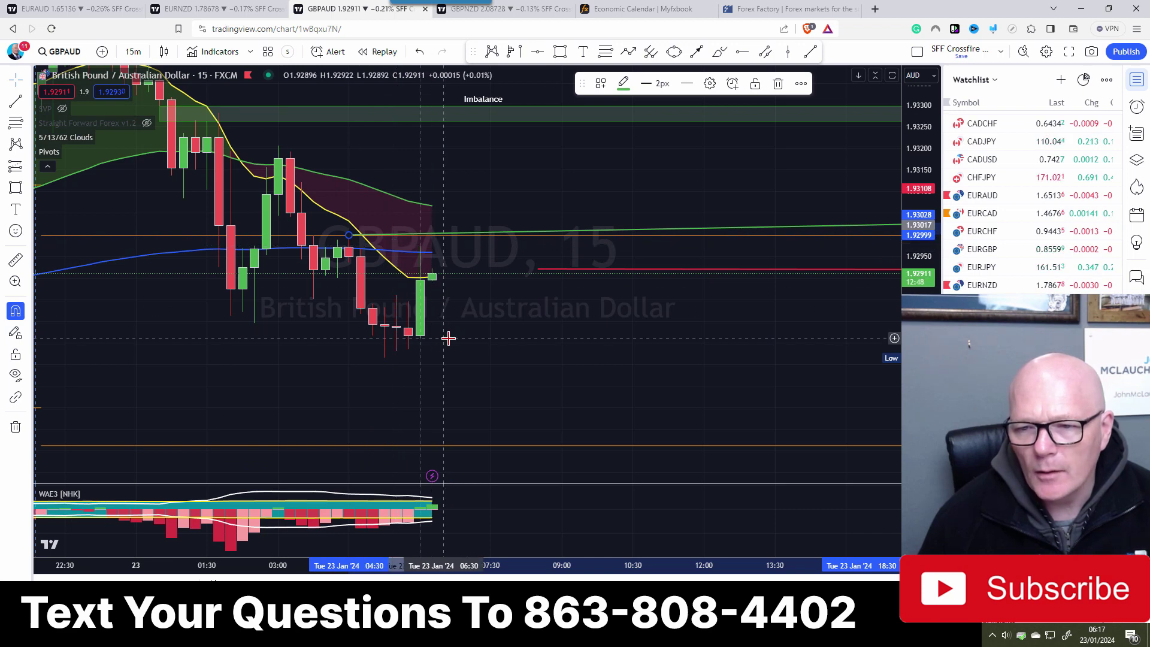
Reshape GBPAUD's red line to rise from the 05:45 low to 13:15 above the imbalance zone, and lower the green line's end at 17:45.
{"action": "left_click", "coordinate": [408, 349]}
{"action": "left_click_drag", "start_coordinate": [519, 363], "coordinate": [375, 386]}
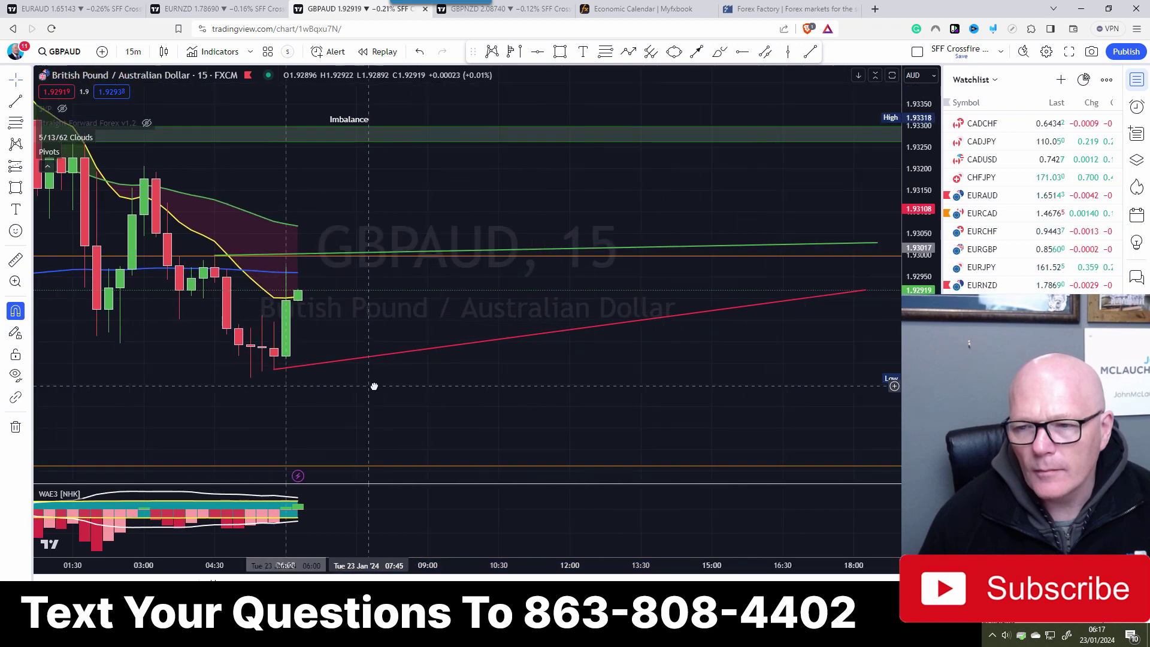
{"action": "scroll", "coordinate": [432, 322], "scroll_direction": "down", "scroll_amount": 2}
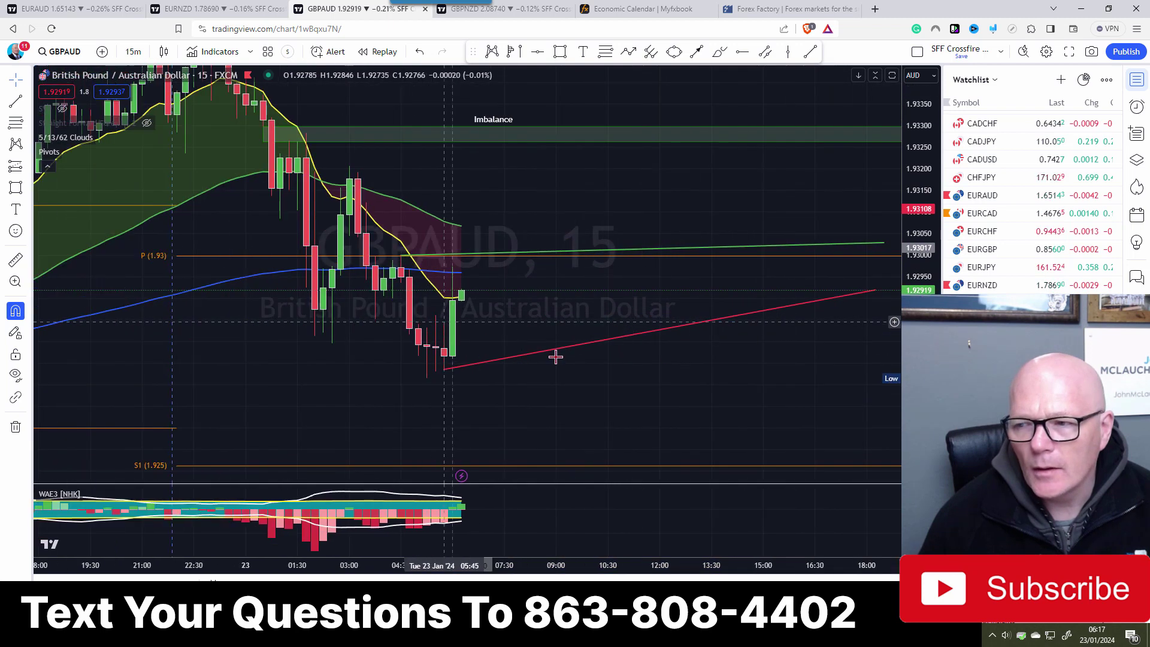
{"action": "left_click", "coordinate": [876, 291]}
{"action": "left_click_drag", "start_coordinate": [876, 291], "coordinate": [706, 85]}
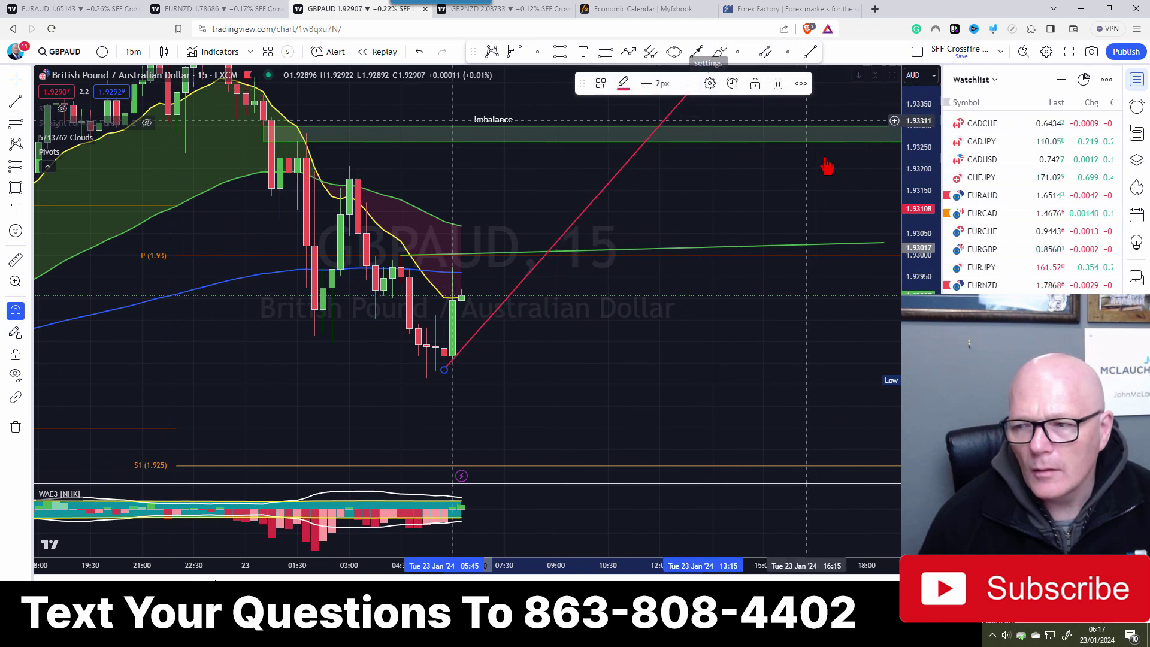
{"action": "left_click_drag", "start_coordinate": [887, 247], "coordinate": [866, 366]}
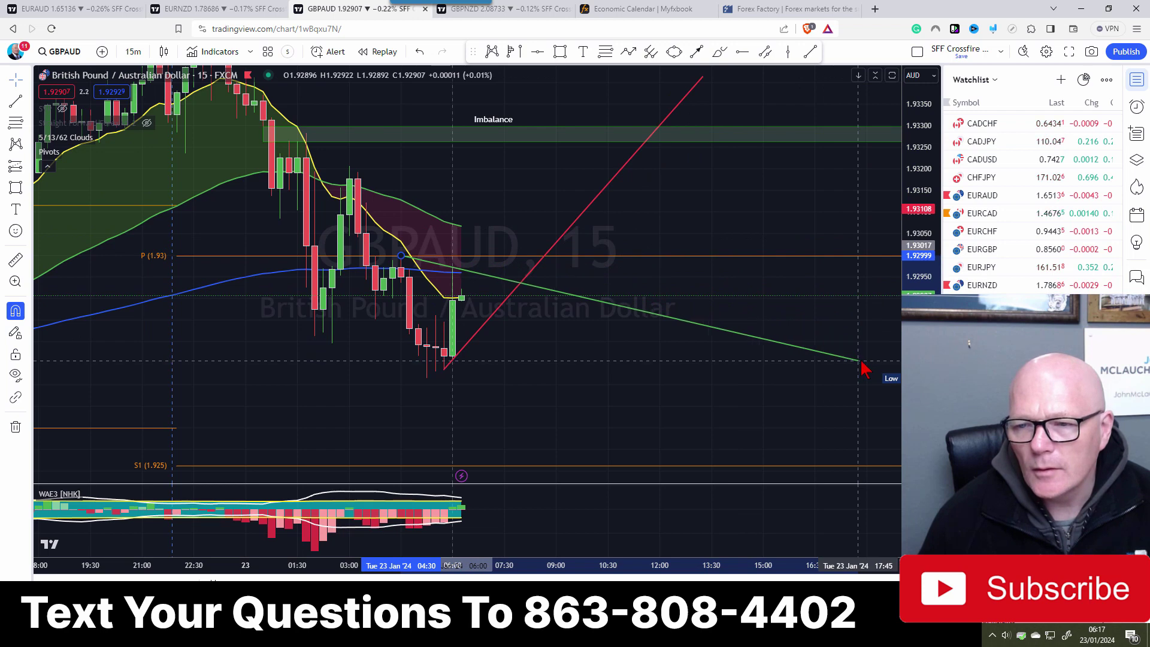
Switch the GBPAUD chart to the 2-minute interval and examine the latest candles between the converging lines.
{"action": "left_click", "coordinate": [136, 52]}
{"action": "left_click", "coordinate": [143, 140]}
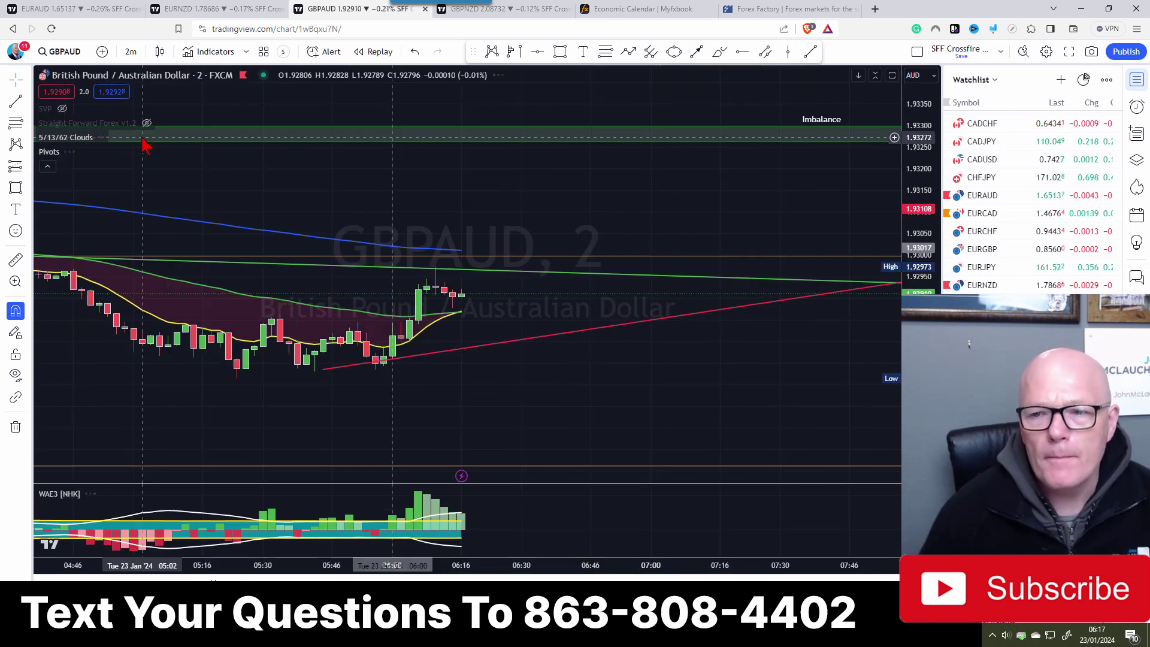
{"action": "left_click_drag", "start_coordinate": [435, 221], "coordinate": [349, 205]}
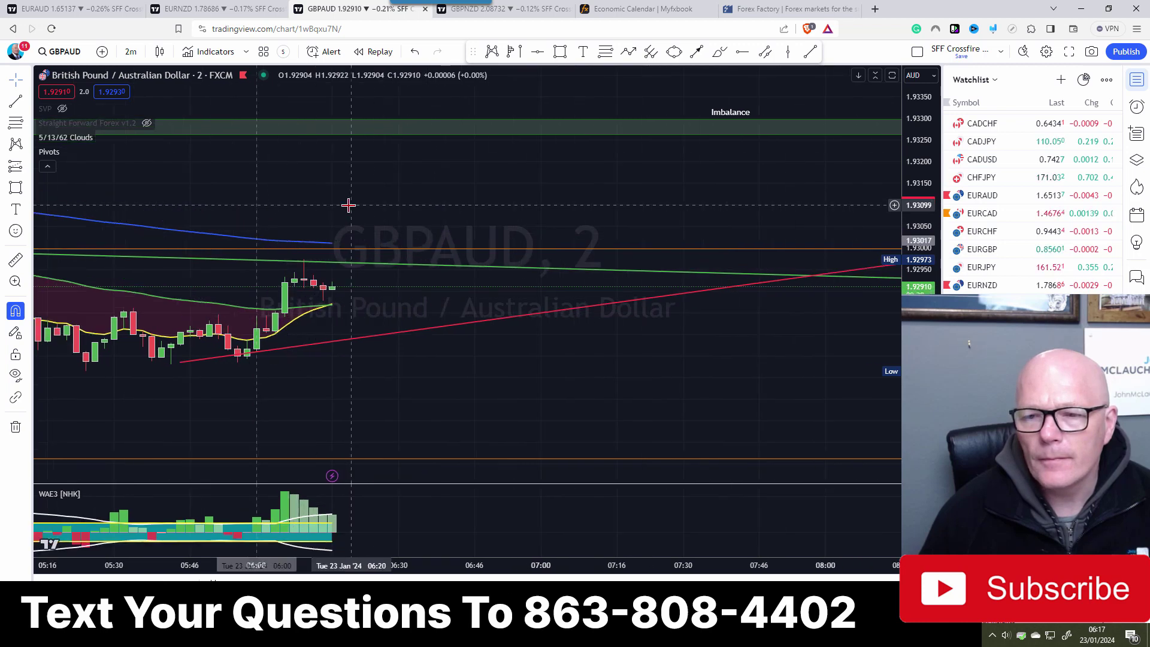
{"action": "scroll", "coordinate": [461, 332], "scroll_direction": "up", "scroll_amount": 2}
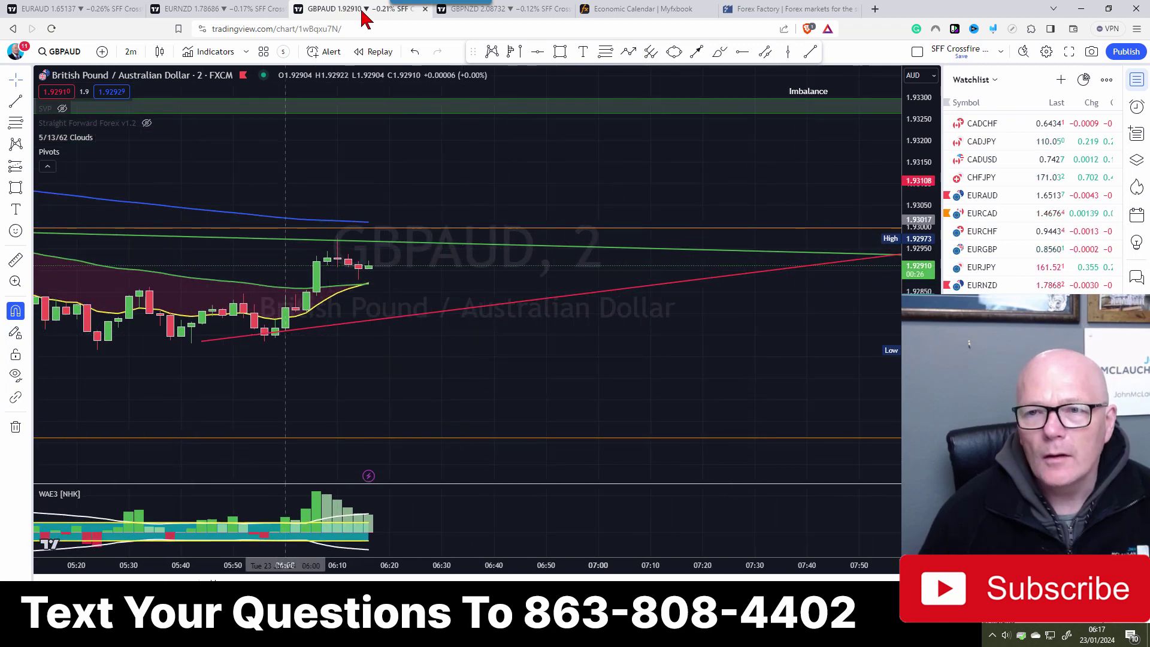
On the GBPNZD 15-minute chart, hide the Straight Forward Forex v1.2 indicator and anchor the green line's start at 2.08845 at 04:30.
{"action": "left_click", "coordinate": [523, 18]}
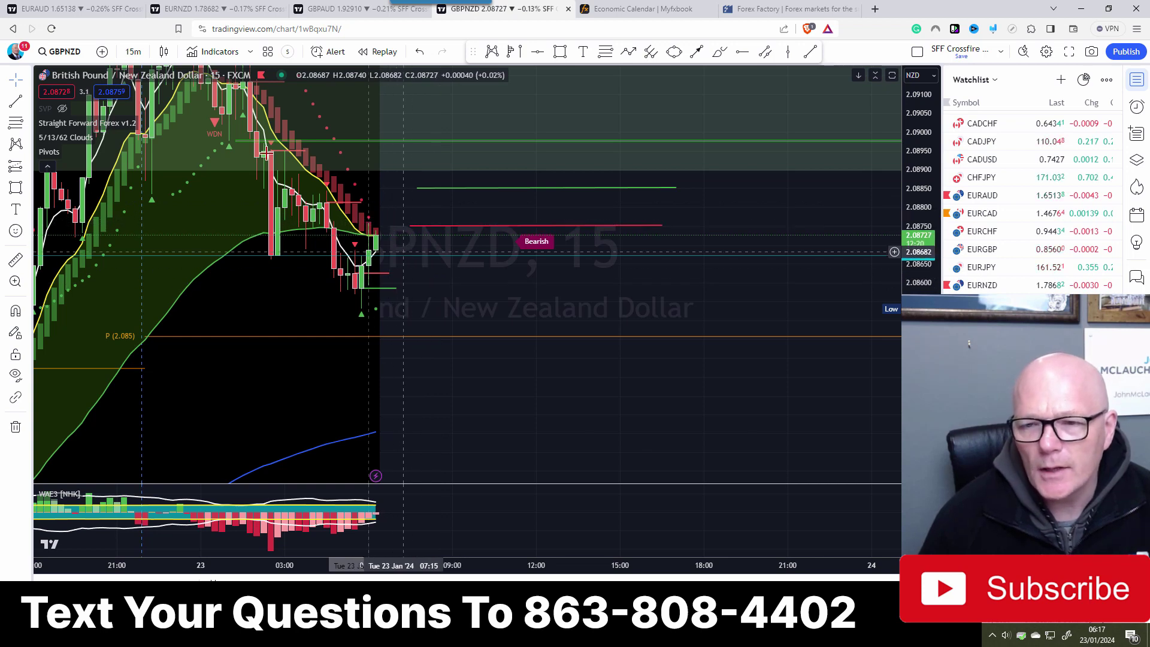
{"action": "left_click", "coordinate": [147, 123]}
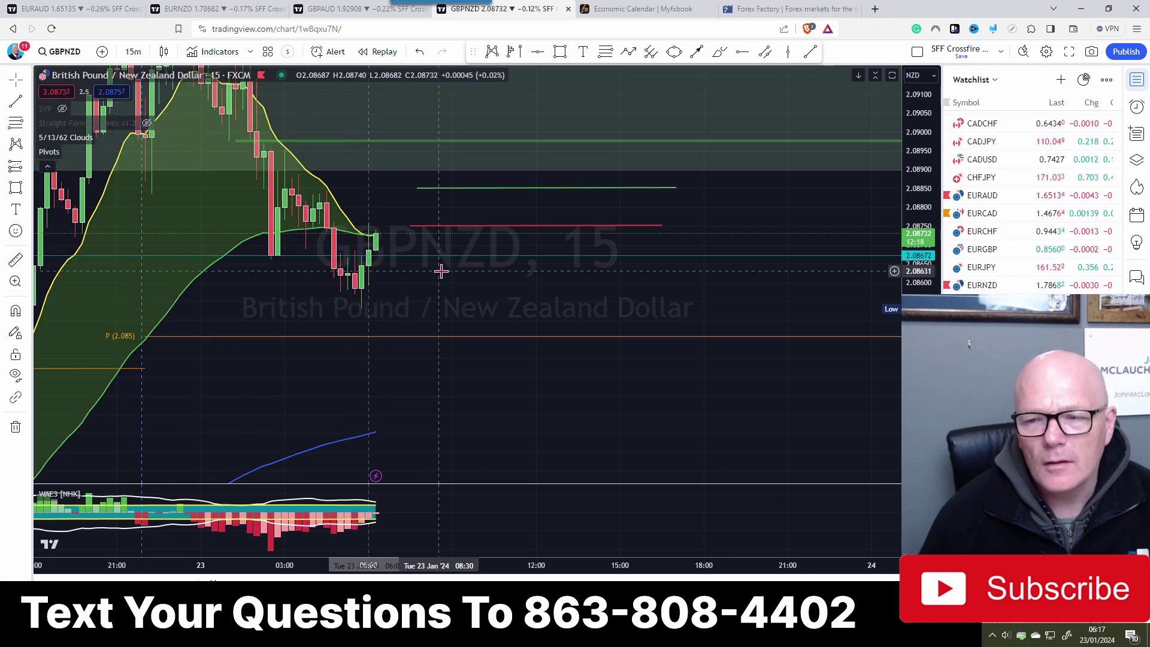
{"action": "scroll", "coordinate": [437, 268], "scroll_direction": "up", "scroll_amount": 2}
{"action": "left_click_drag", "start_coordinate": [423, 270], "coordinate": [567, 287]}
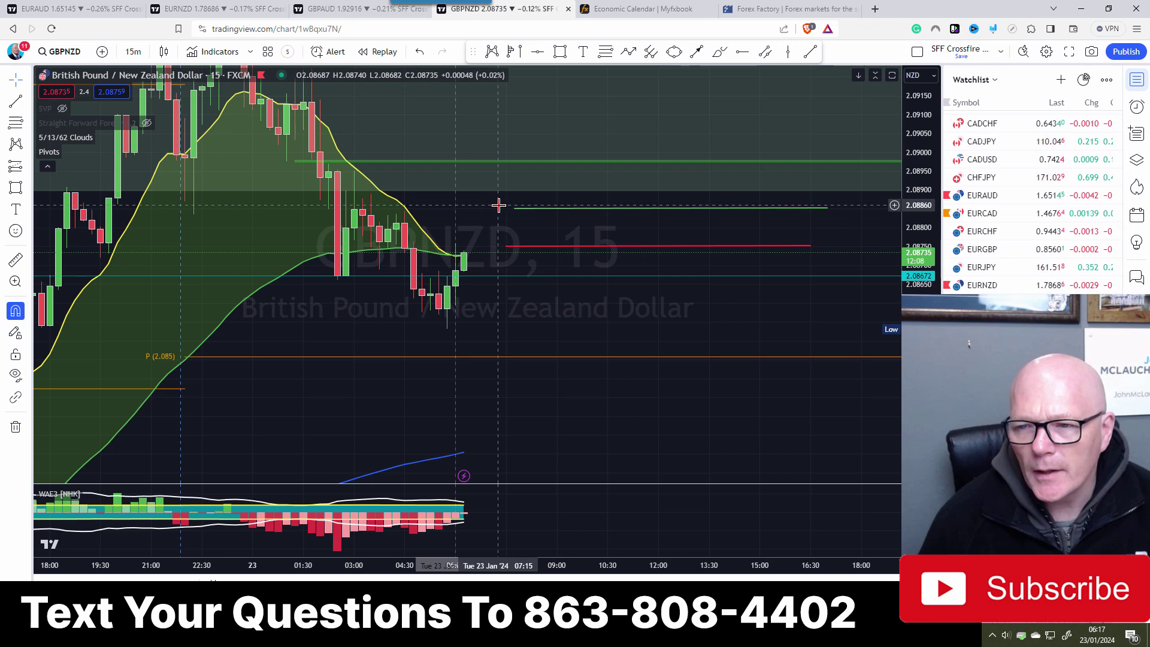
{"action": "left_click_drag", "start_coordinate": [517, 210], "coordinate": [405, 211]}
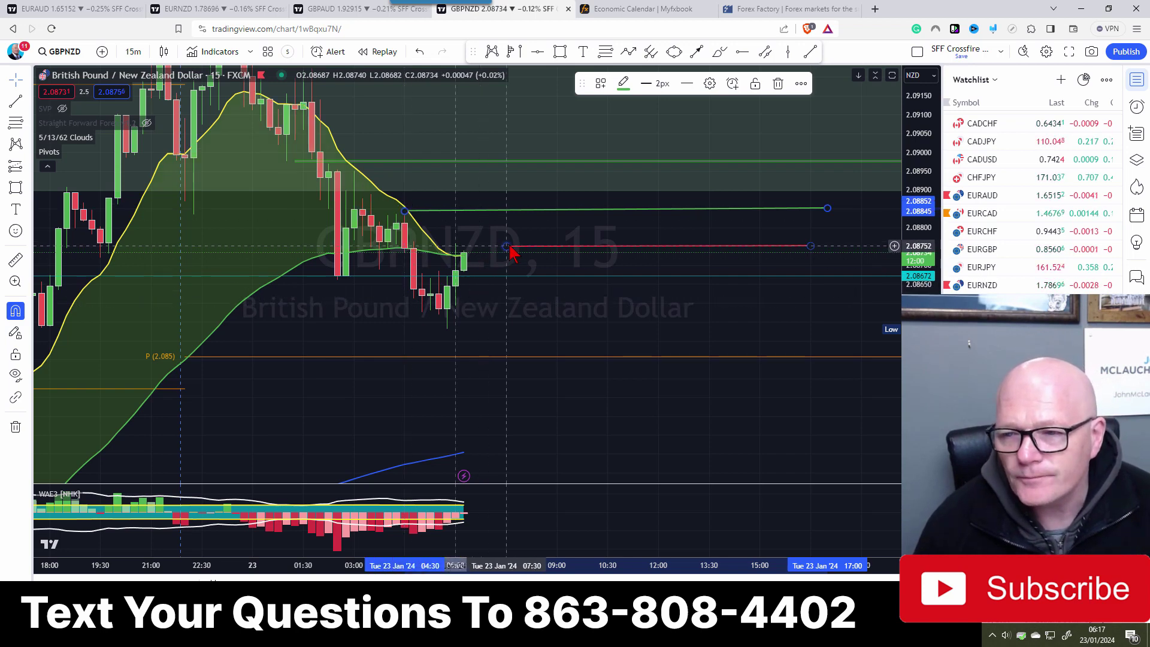
Reshape GBPNZD's red line to rise steeply from the 05:45 low to 08:45, and lower the green line's end to below the pivot at 14:15.
{"action": "left_click_drag", "start_coordinate": [508, 247], "coordinate": [448, 328]}
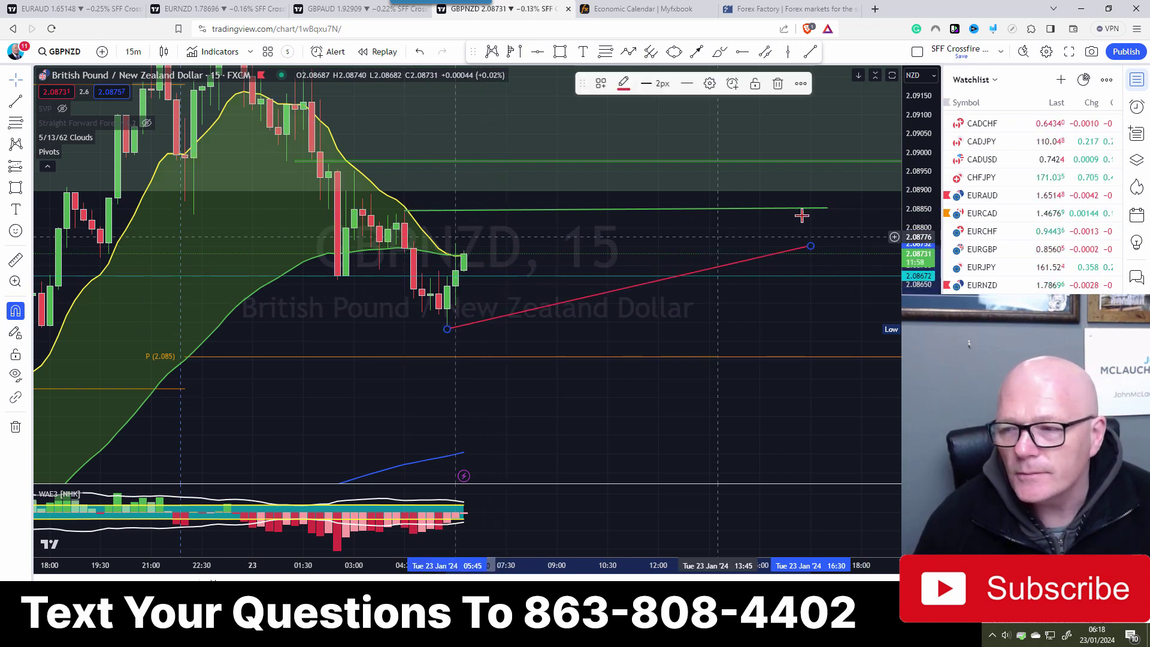
{"action": "left_click_drag", "start_coordinate": [810, 246], "coordinate": [554, 8]}
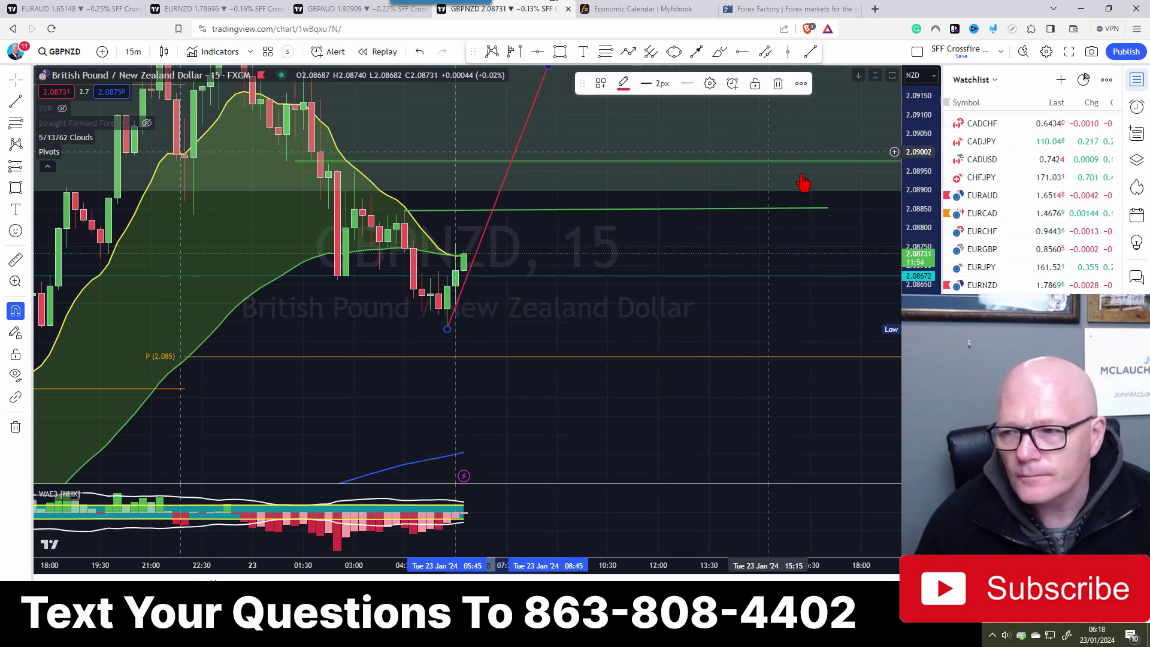
{"action": "left_click_drag", "start_coordinate": [828, 210], "coordinate": [739, 429]}
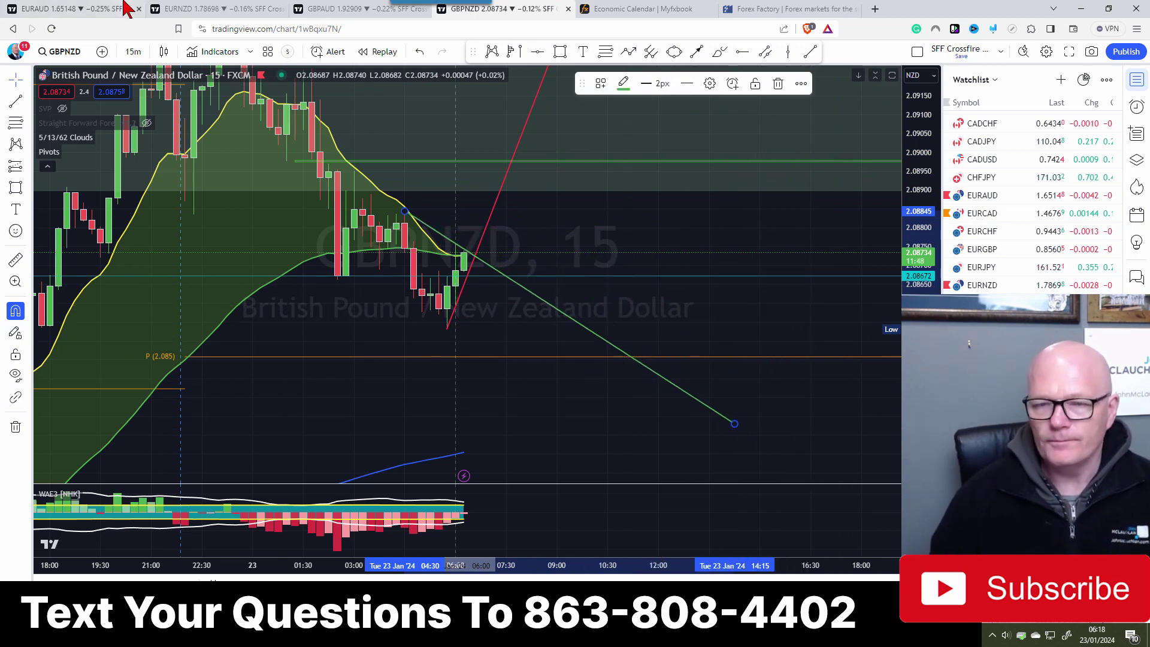
Switch the GBPNZD chart to the 2-minute interval and show the Straight Forward Forex v1.2 indicator again.
{"action": "left_click", "coordinate": [137, 53]}
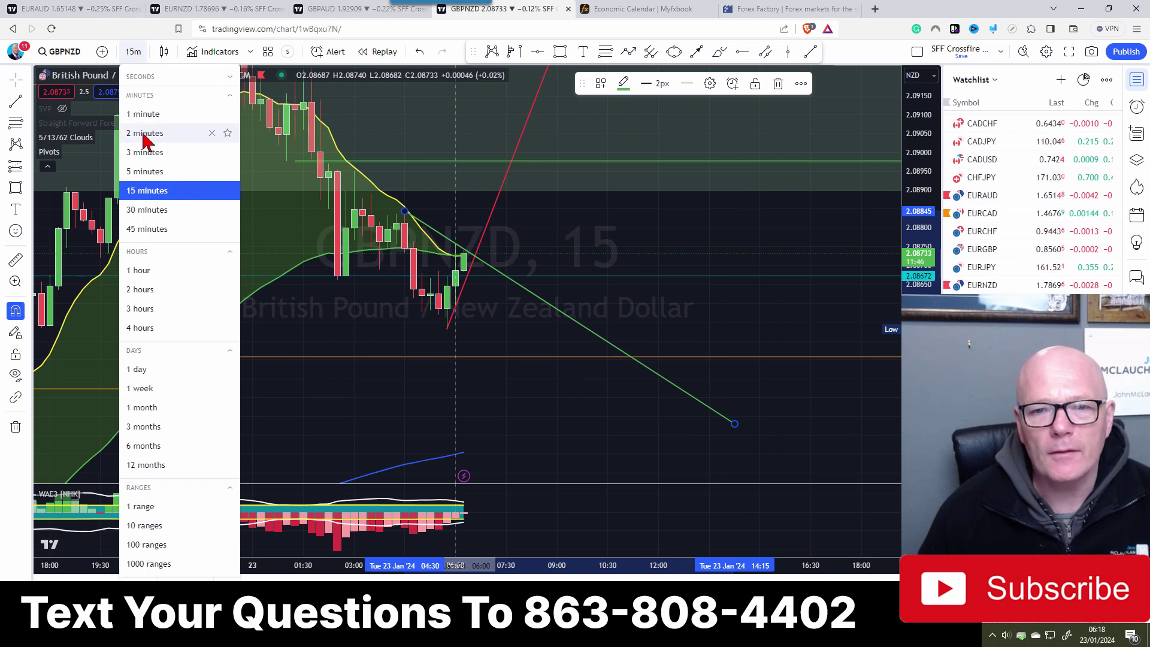
{"action": "left_click", "coordinate": [148, 142]}
{"action": "left_click", "coordinate": [147, 124]}
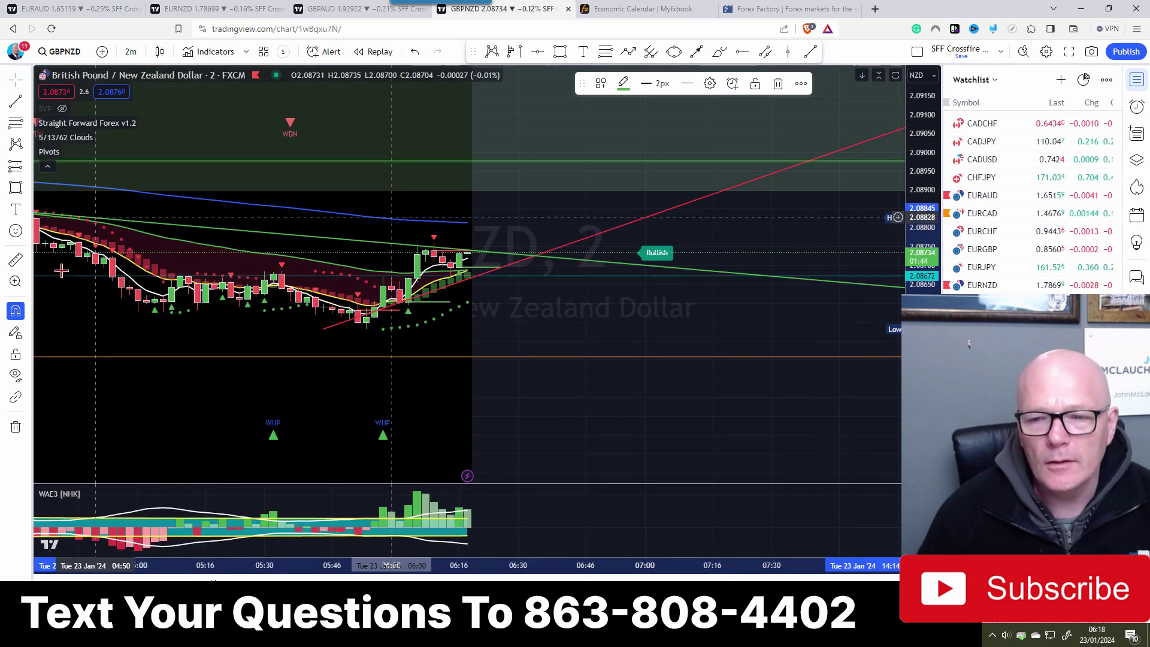
{"action": "scroll", "coordinate": [547, 290], "scroll_direction": "up", "scroll_amount": 3}
{"action": "left_click_drag", "start_coordinate": [406, 324], "coordinate": [600, 249]}
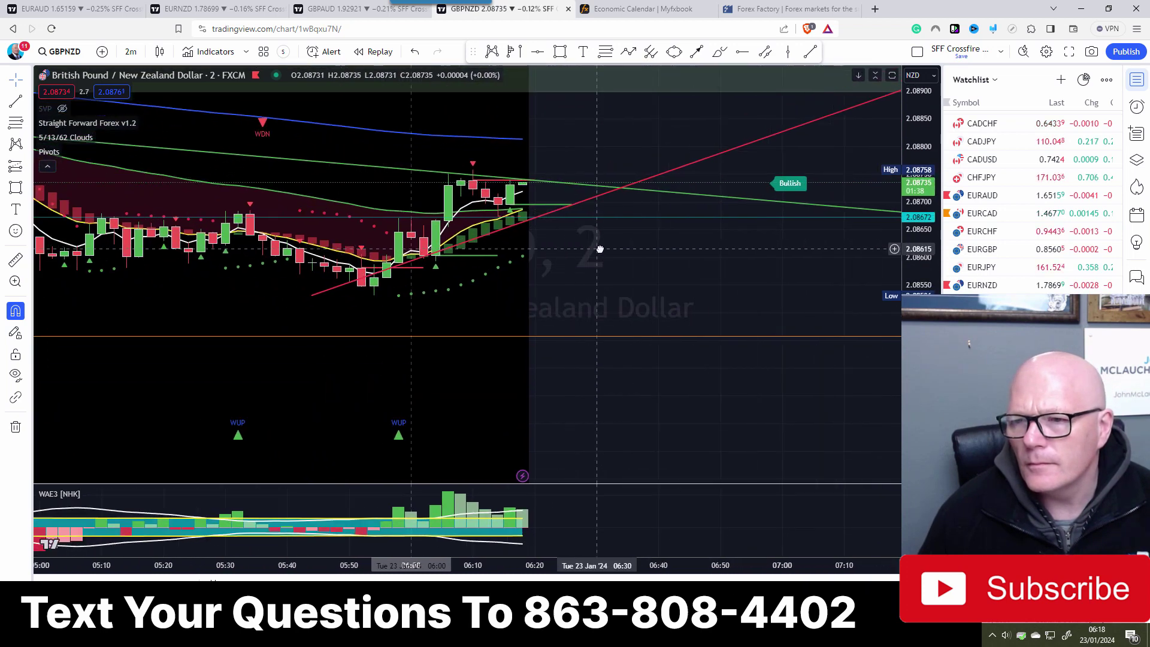
Return to the EURAUD 2-minute chart and examine the session's swings, the converging lines and the P and S1 pivots.
{"action": "scroll", "coordinate": [596, 249], "scroll_direction": "down", "scroll_amount": 2}
{"action": "left_click_drag", "start_coordinate": [699, 254], "coordinate": [434, 261]}
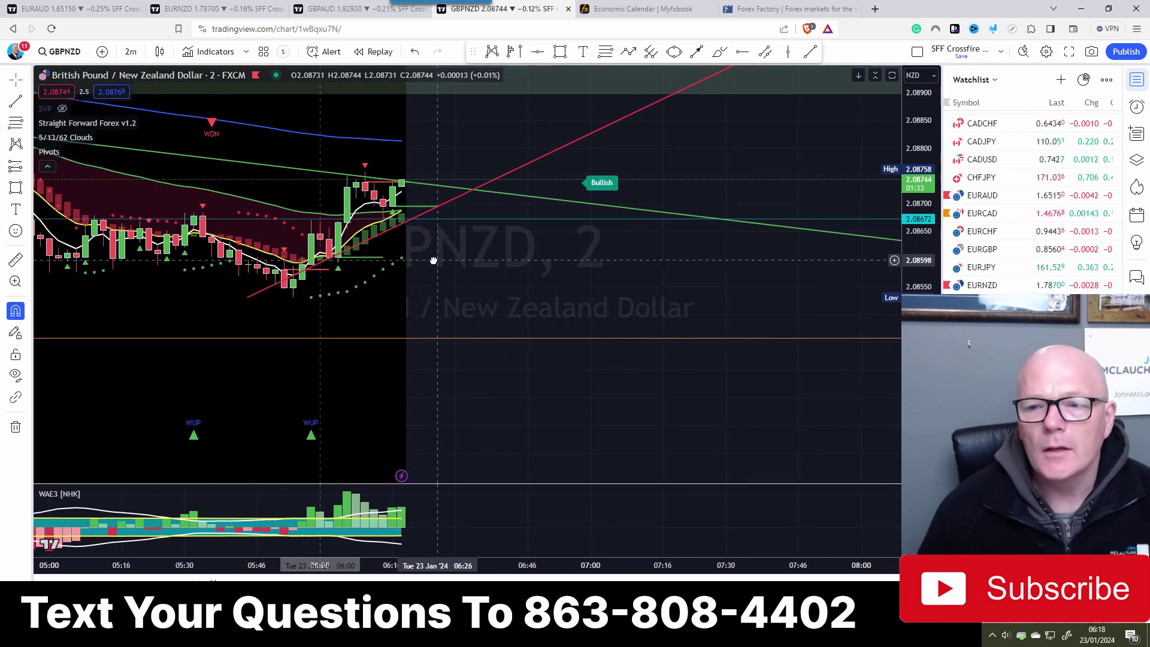
{"action": "left_click", "coordinate": [97, 10]}
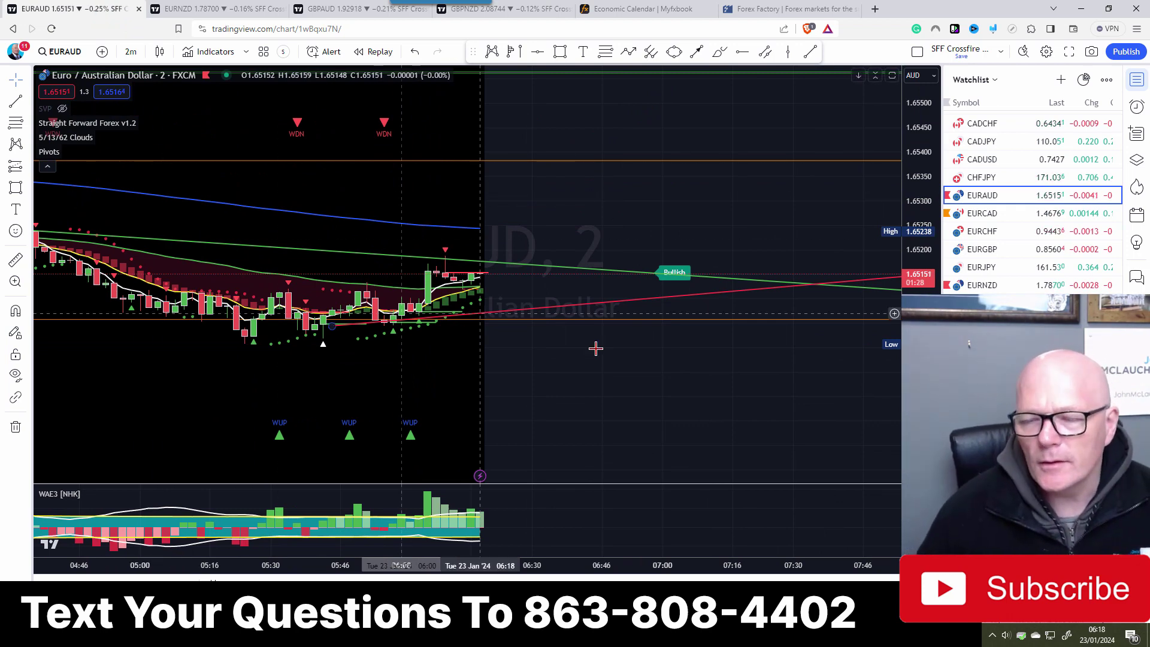
{"action": "left_click_drag", "start_coordinate": [619, 377], "coordinate": [601, 359]}
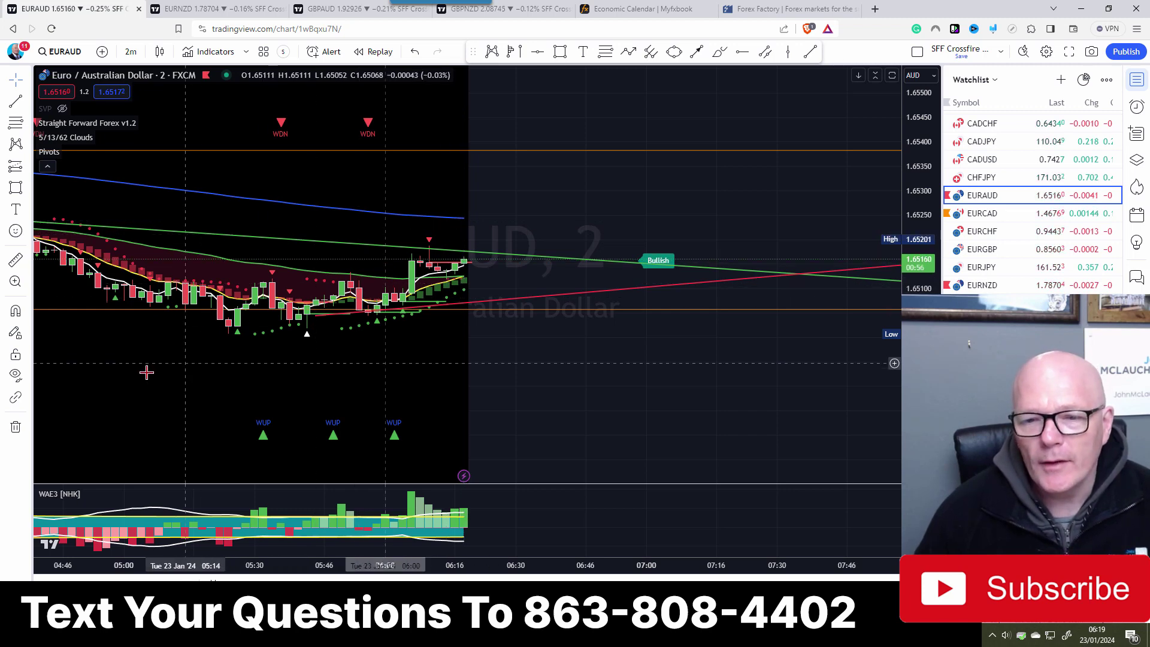
{"action": "scroll", "coordinate": [313, 361], "scroll_direction": "down", "scroll_amount": 3}
{"action": "scroll", "coordinate": [313, 360], "scroll_direction": "down", "scroll_amount": 5}
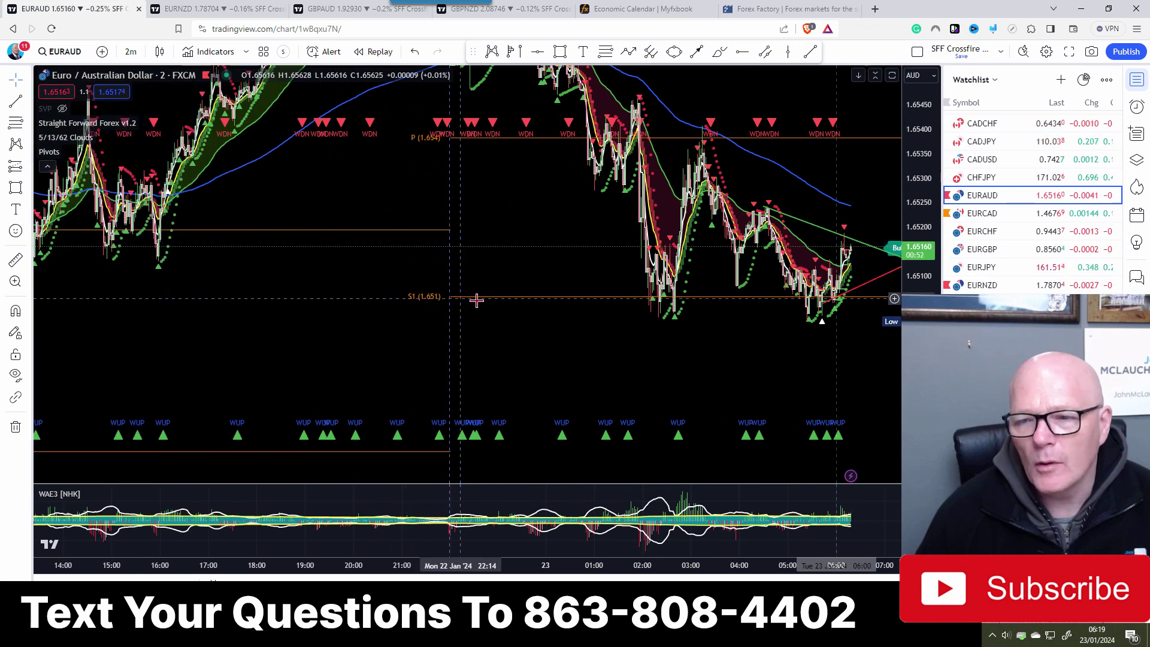
{"action": "left_click_drag", "start_coordinate": [570, 336], "coordinate": [331, 300]}
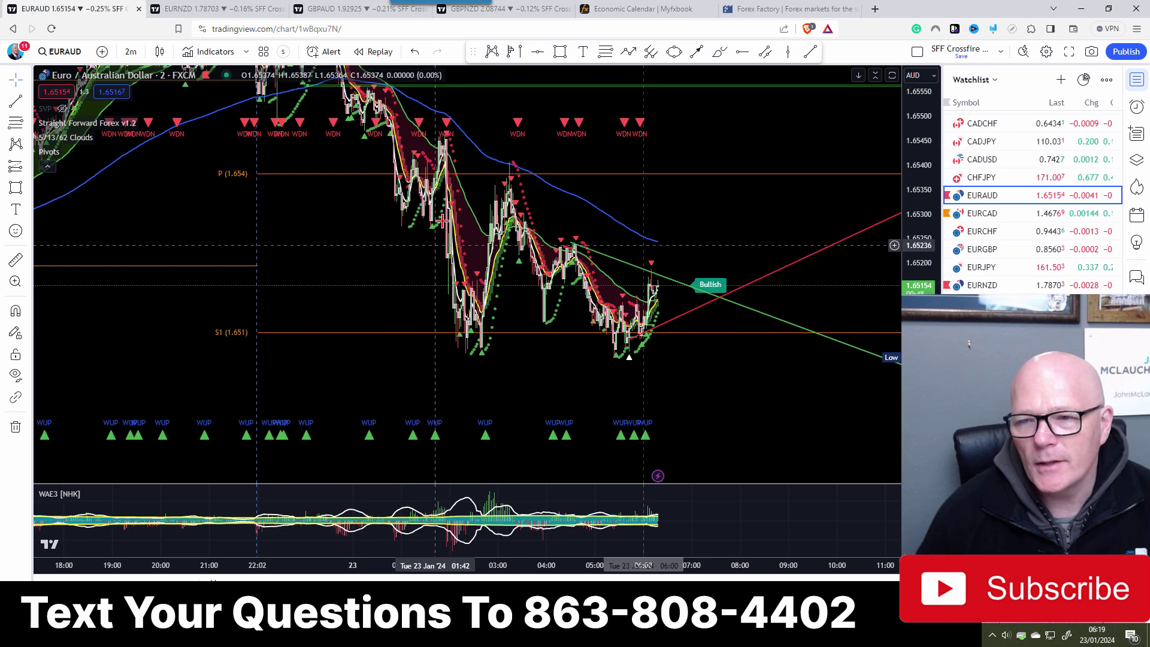
{"action": "left_click_drag", "start_coordinate": [701, 385], "coordinate": [521, 390]}
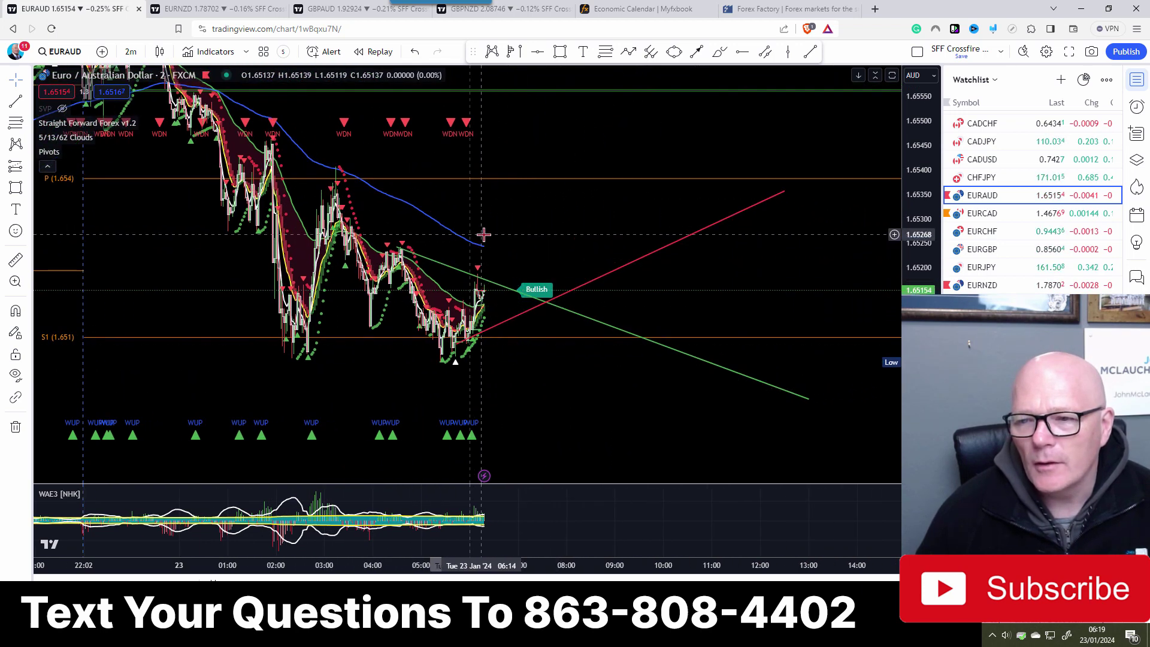
{"action": "scroll", "coordinate": [468, 241], "scroll_direction": "down", "scroll_amount": 3}
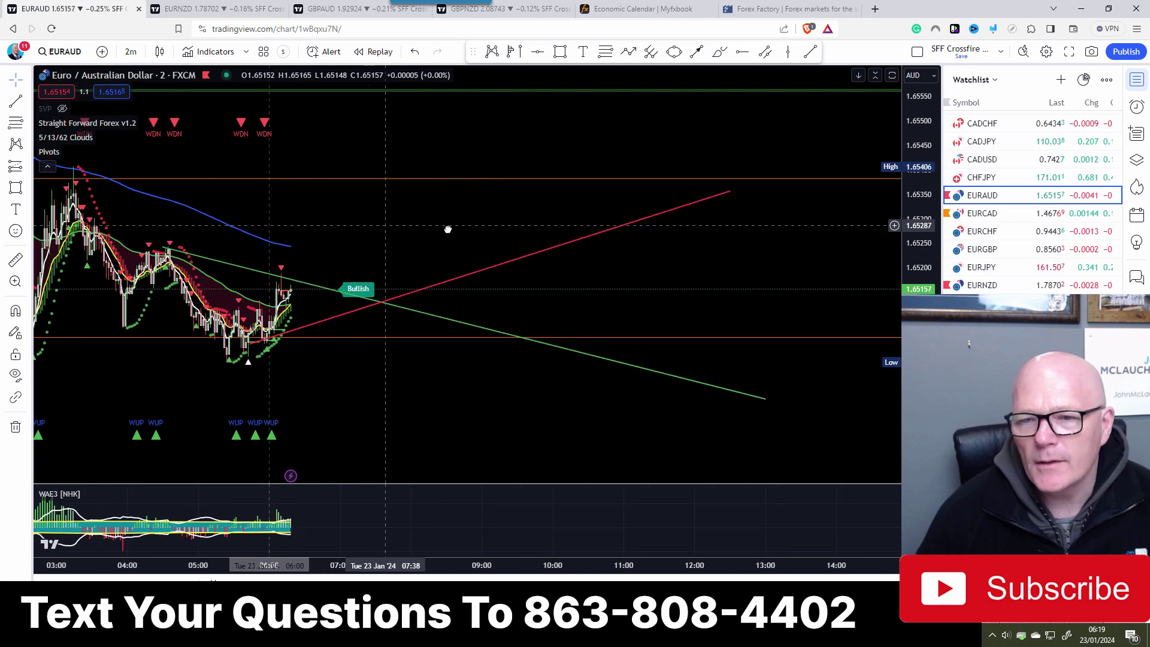
{"action": "scroll", "coordinate": [460, 233], "scroll_direction": "up", "scroll_amount": 5}
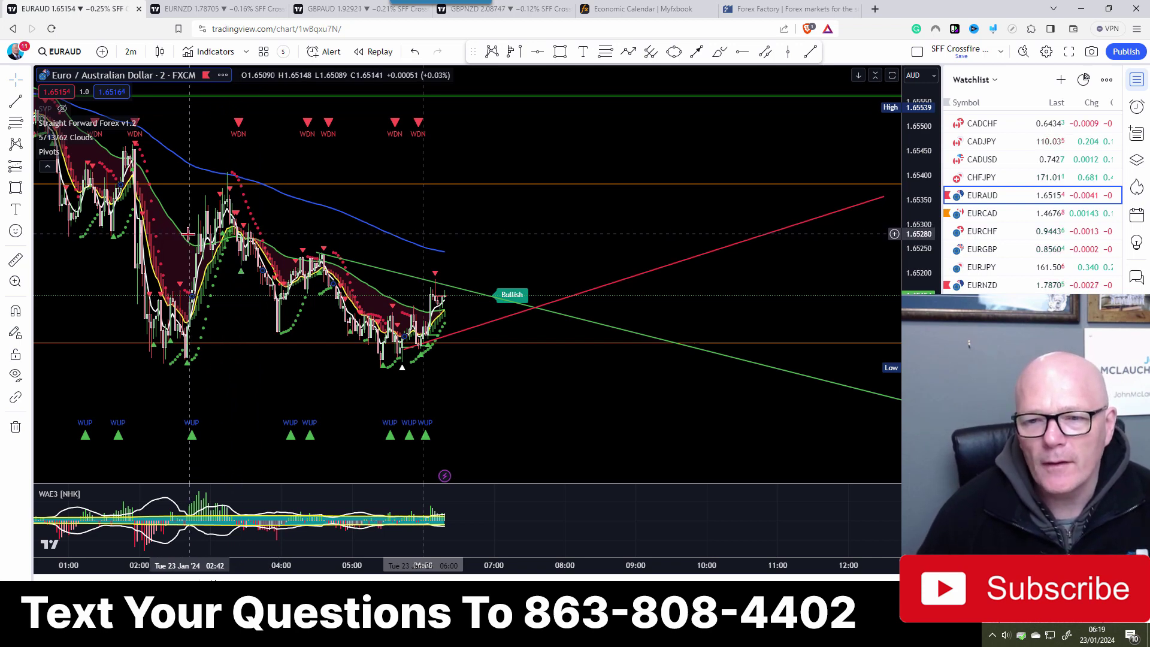
Measure the EURAUD distance from just above the blue moving average up to the P pivot line, and clear the measurement.
{"action": "left_click", "coordinate": [16, 259]}
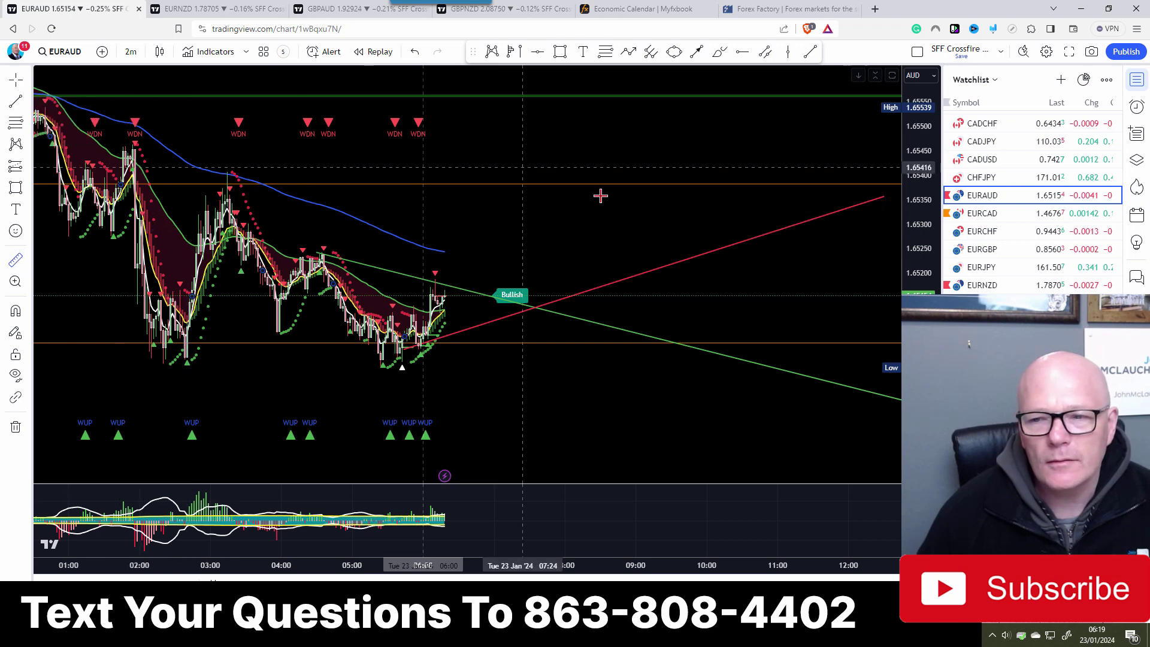
{"action": "left_click", "coordinate": [458, 245]}
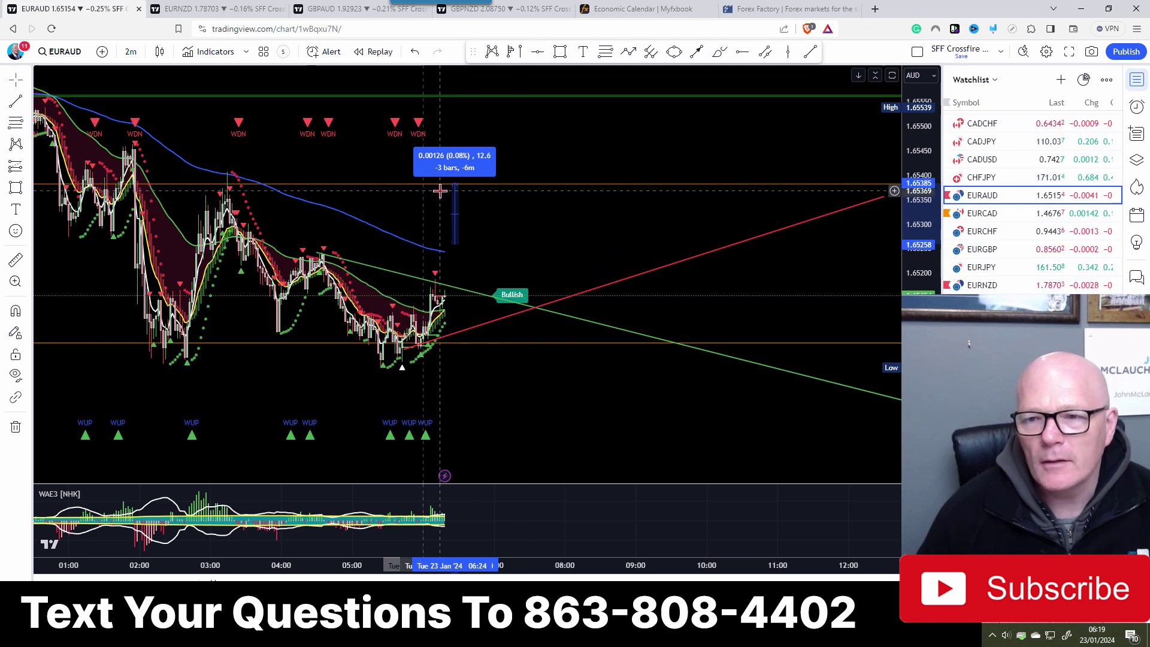
{"action": "left_click", "coordinate": [488, 190]}
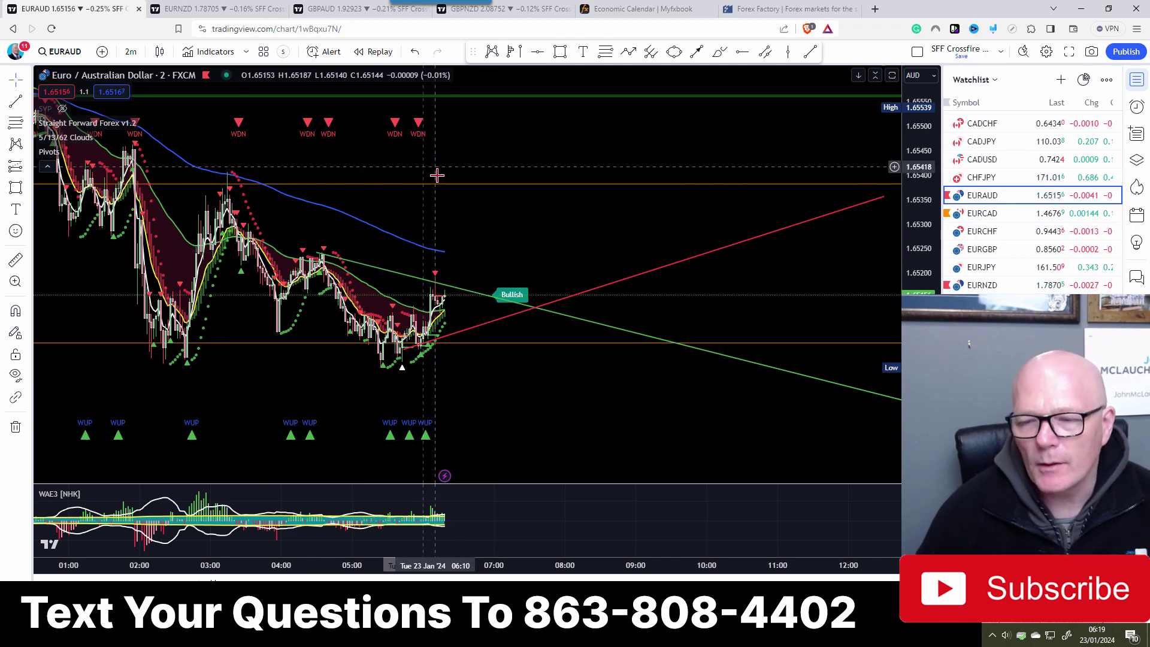
Examine the latest EURAUD candles between the converging lines, with a brief check of the EURNZD chart.
{"action": "scroll", "coordinate": [509, 249], "scroll_direction": "up", "scroll_amount": 2}
{"action": "scroll", "coordinate": [739, 188], "scroll_direction": "up", "scroll_amount": 5}
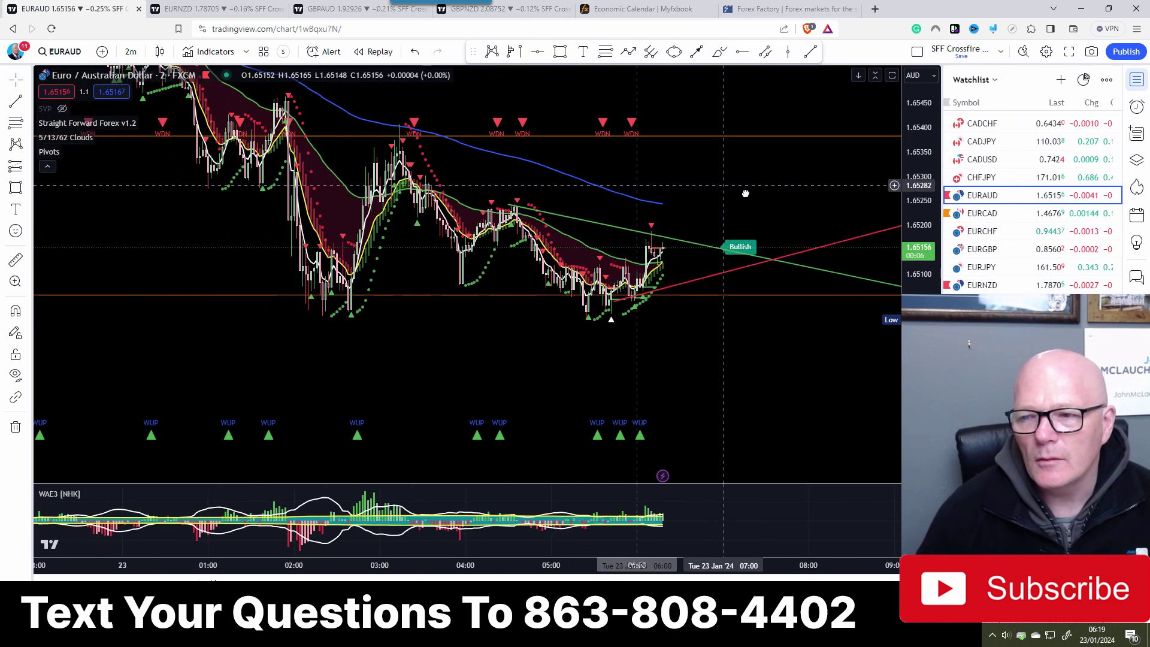
{"action": "left_click_drag", "start_coordinate": [578, 353], "coordinate": [644, 362]}
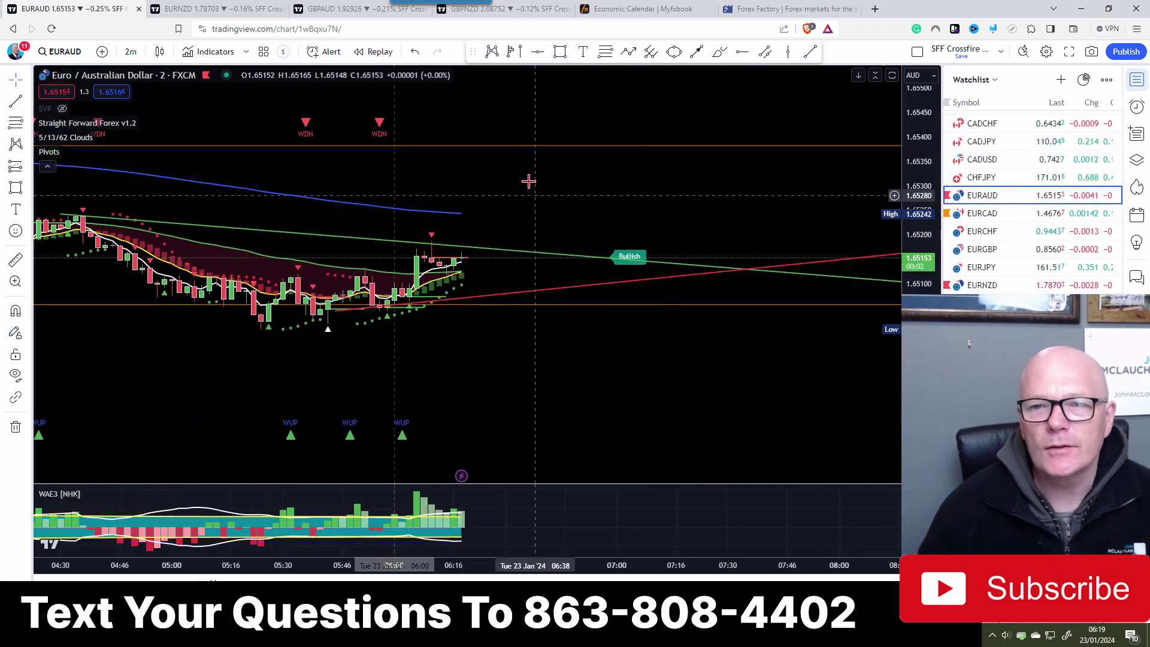
{"action": "left_click", "coordinate": [179, 9]}
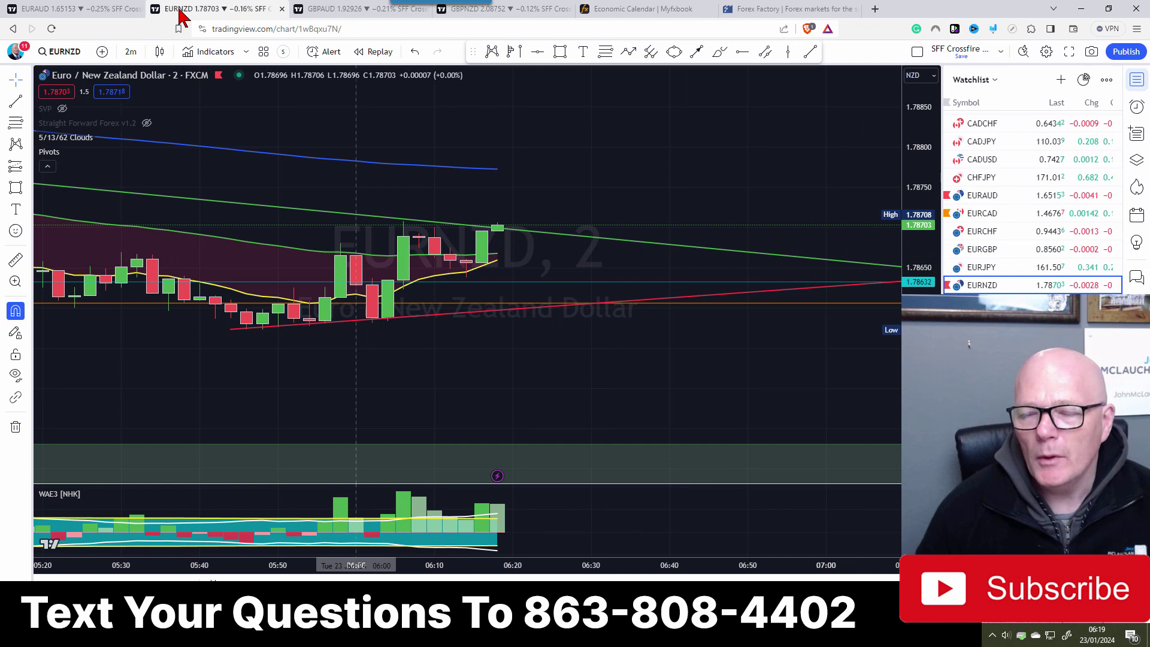
{"action": "key", "text": "ctrl+shift+Tab"}
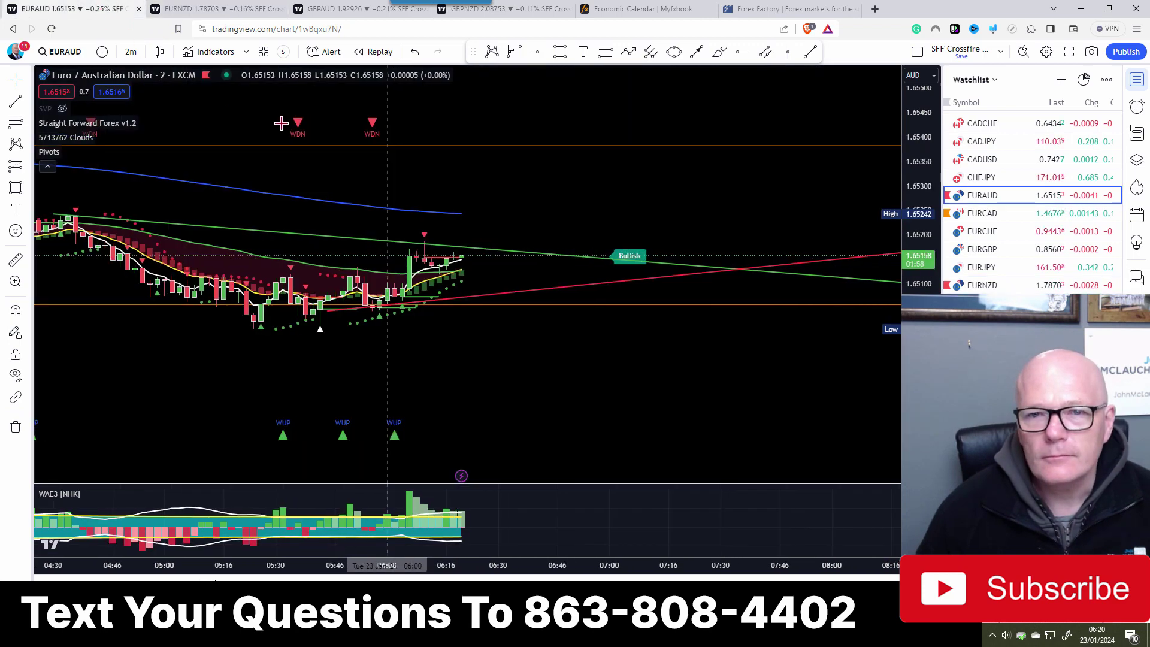
{"action": "left_click_drag", "start_coordinate": [348, 326], "coordinate": [870, 347]}
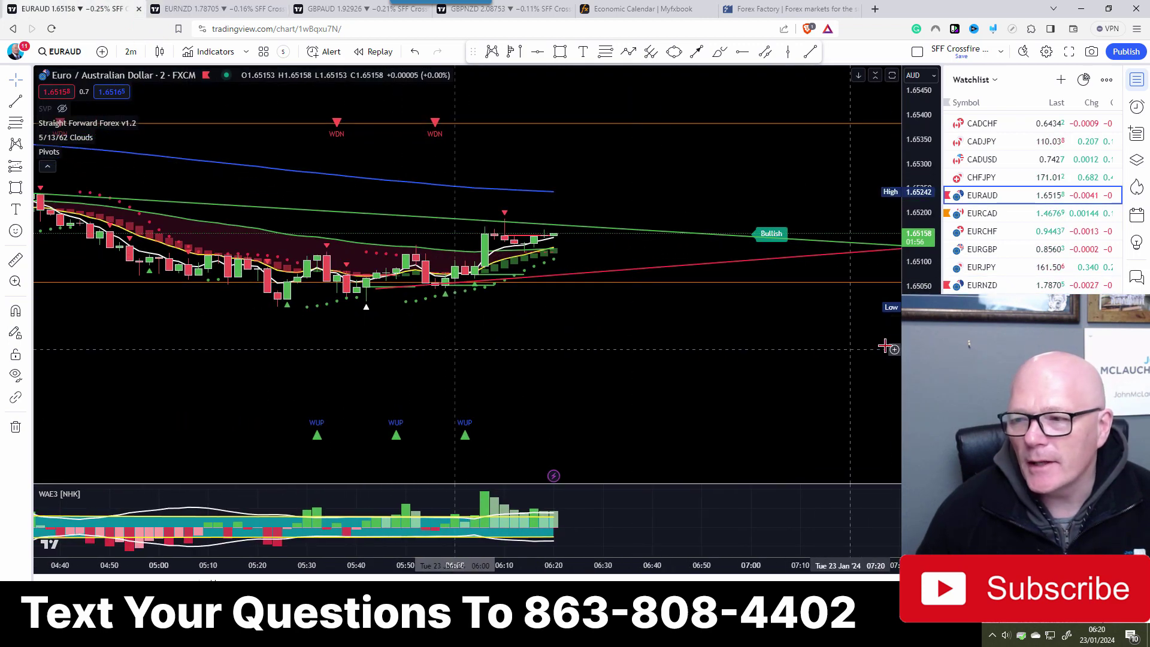
{"action": "left_click_drag", "start_coordinate": [570, 333], "coordinate": [412, 390]}
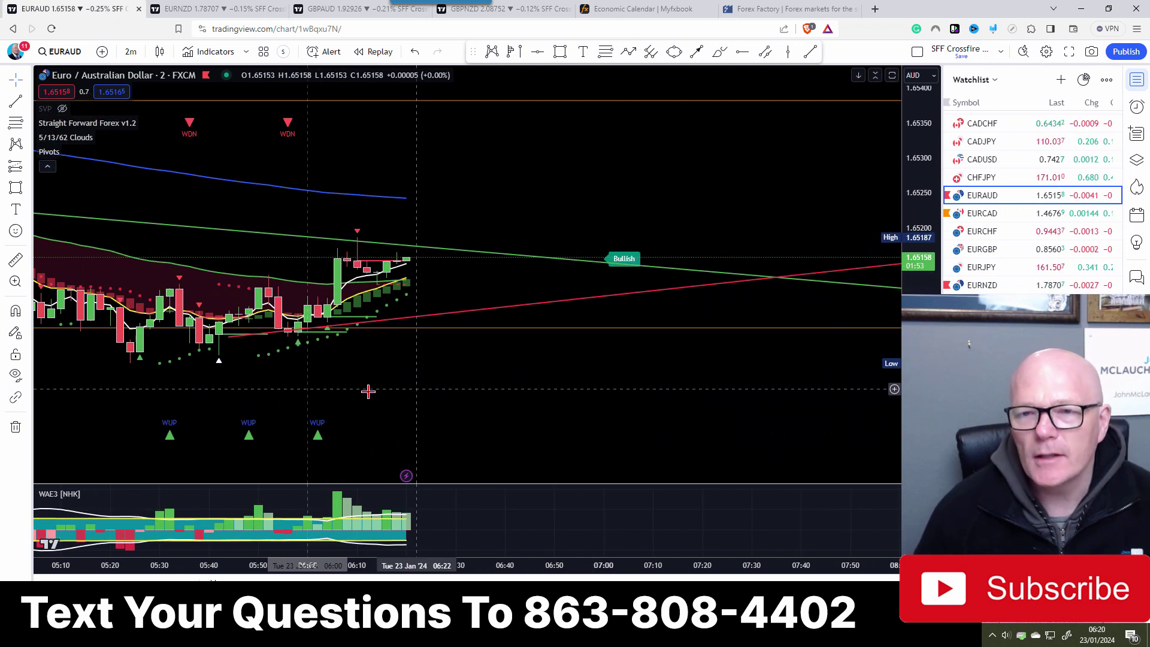
On the EURNZD 2-minute chart, measure the distance from the current price up to the blue moving average, and clear the measurement.
{"action": "left_click", "coordinate": [170, 9]}
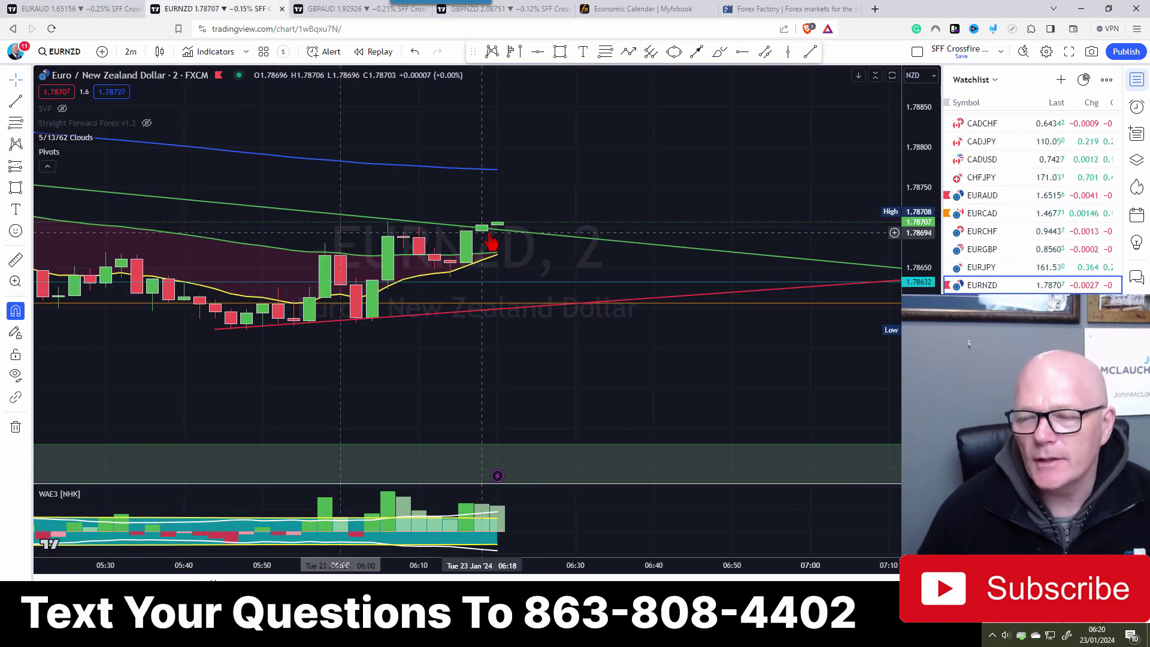
{"action": "left_click_drag", "start_coordinate": [547, 342], "coordinate": [450, 375]}
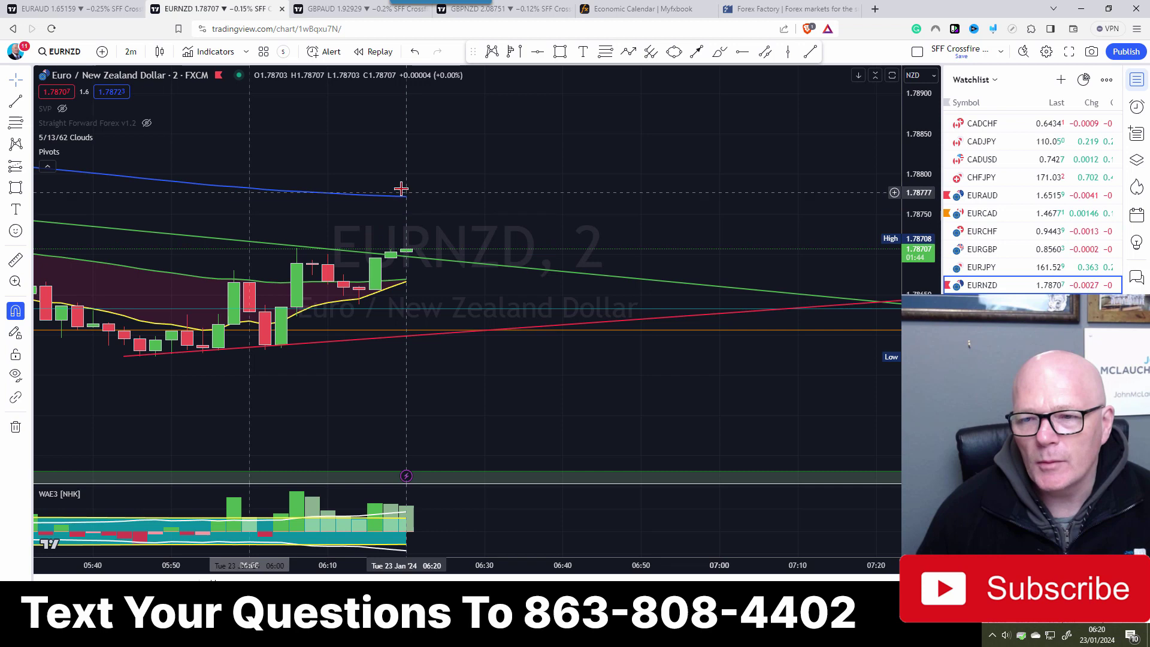
{"action": "left_click", "coordinate": [16, 260]}
{"action": "left_click", "coordinate": [429, 248]}
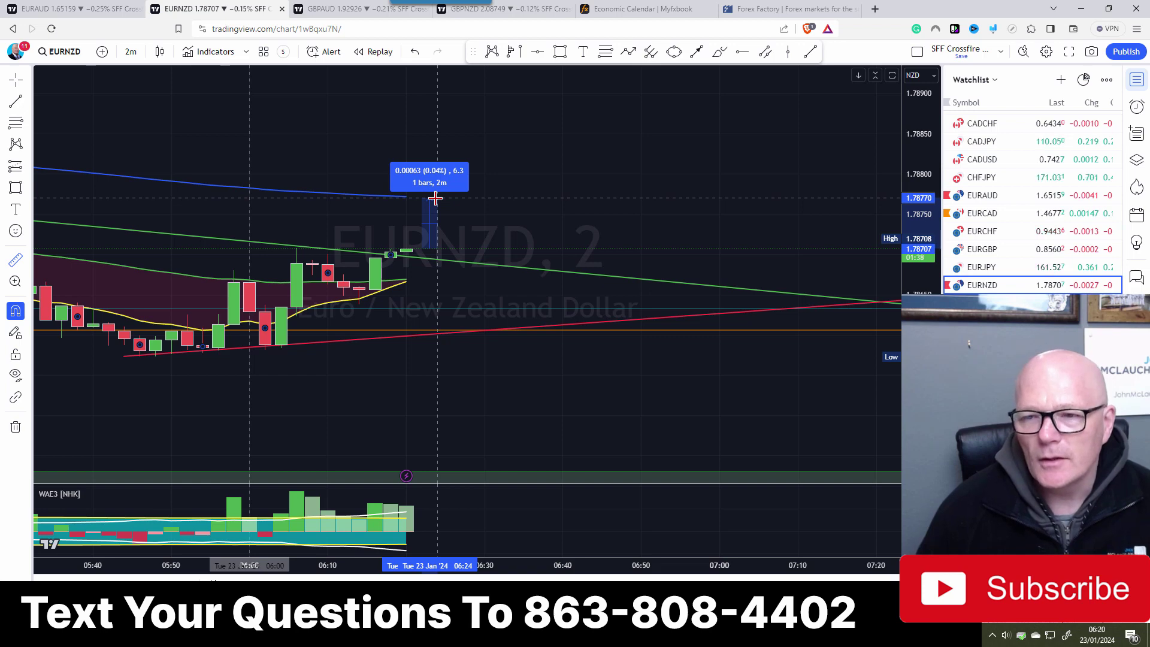
{"action": "key", "text": "Escape"}
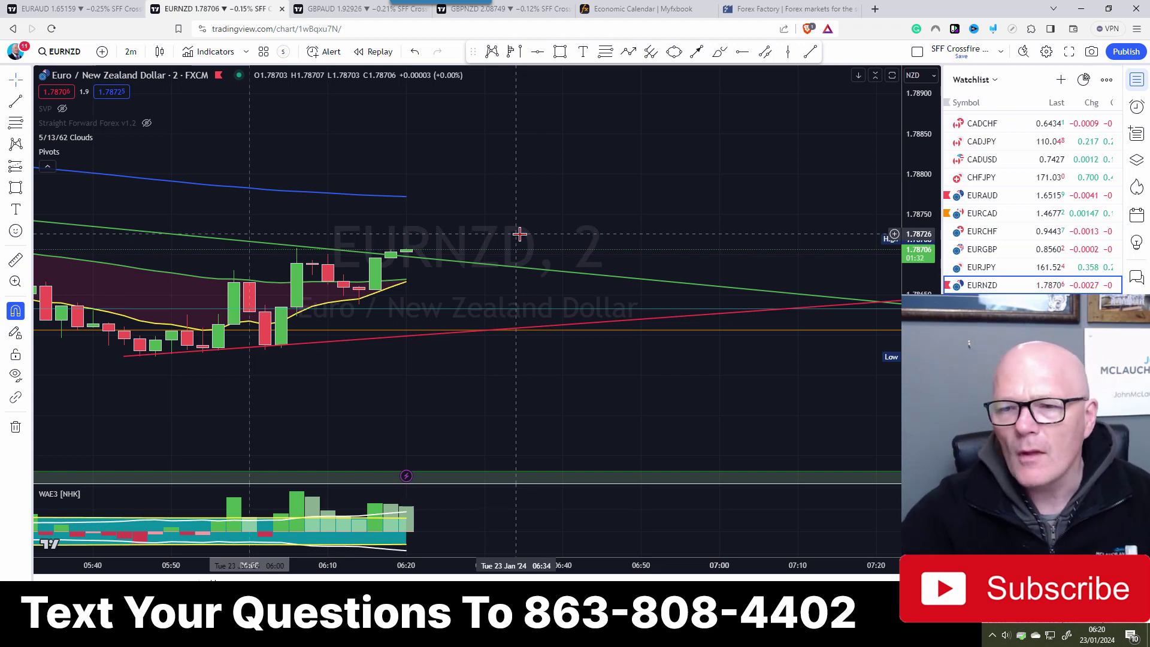
Examine EURNZD's earlier 2-minute price action between the two shaded zones, back to the previous evening's high.
{"action": "left_click_drag", "start_coordinate": [485, 180], "coordinate": [570, 298]}
{"action": "scroll", "coordinate": [558, 274], "scroll_direction": "down", "scroll_amount": 3}
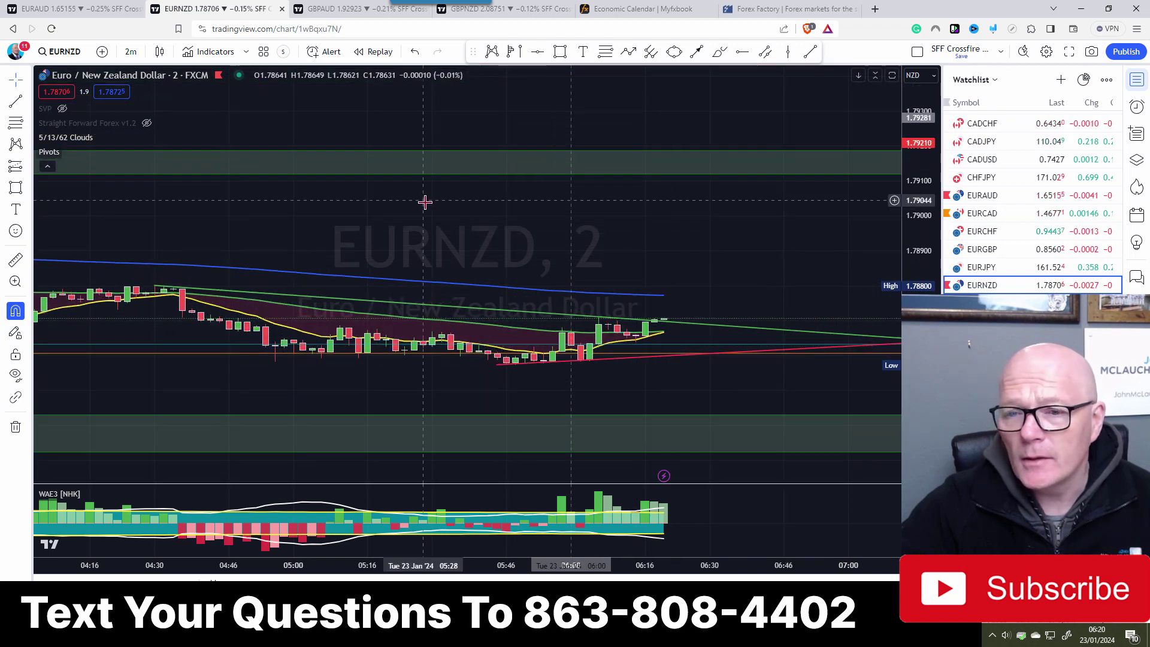
{"action": "left_click_drag", "start_coordinate": [414, 221], "coordinate": [691, 226]}
{"action": "scroll", "coordinate": [694, 226], "scroll_direction": "down", "scroll_amount": 3}
{"action": "scroll", "coordinate": [689, 228], "scroll_direction": "down", "scroll_amount": 1}
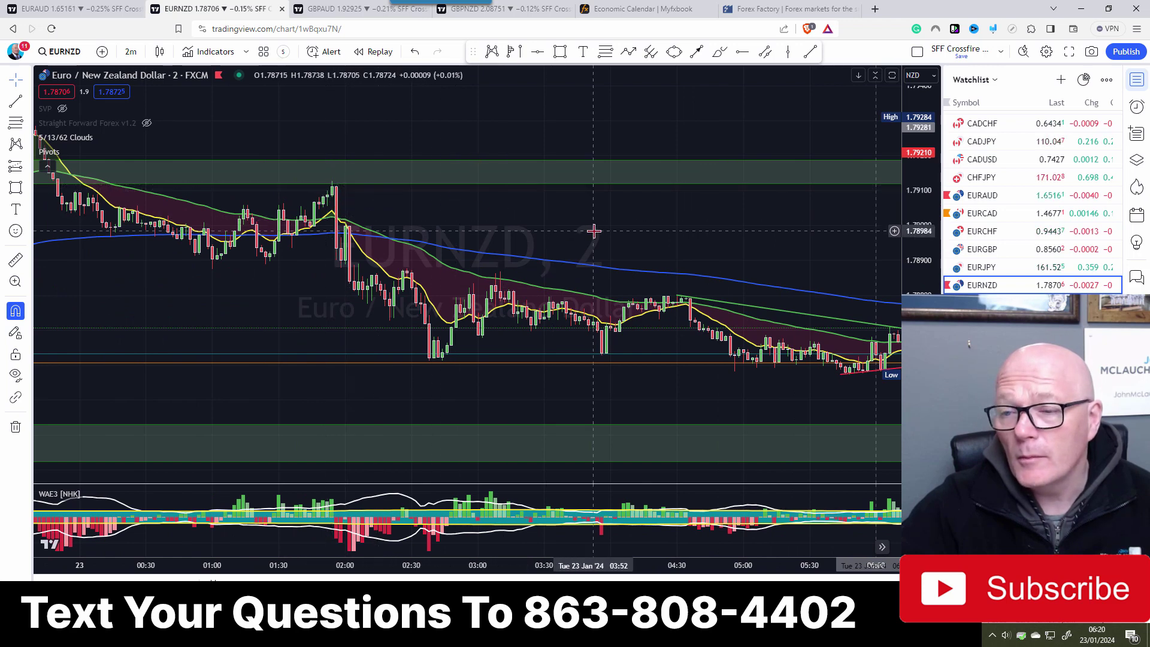
{"action": "left_click_drag", "start_coordinate": [574, 231], "coordinate": [735, 226]}
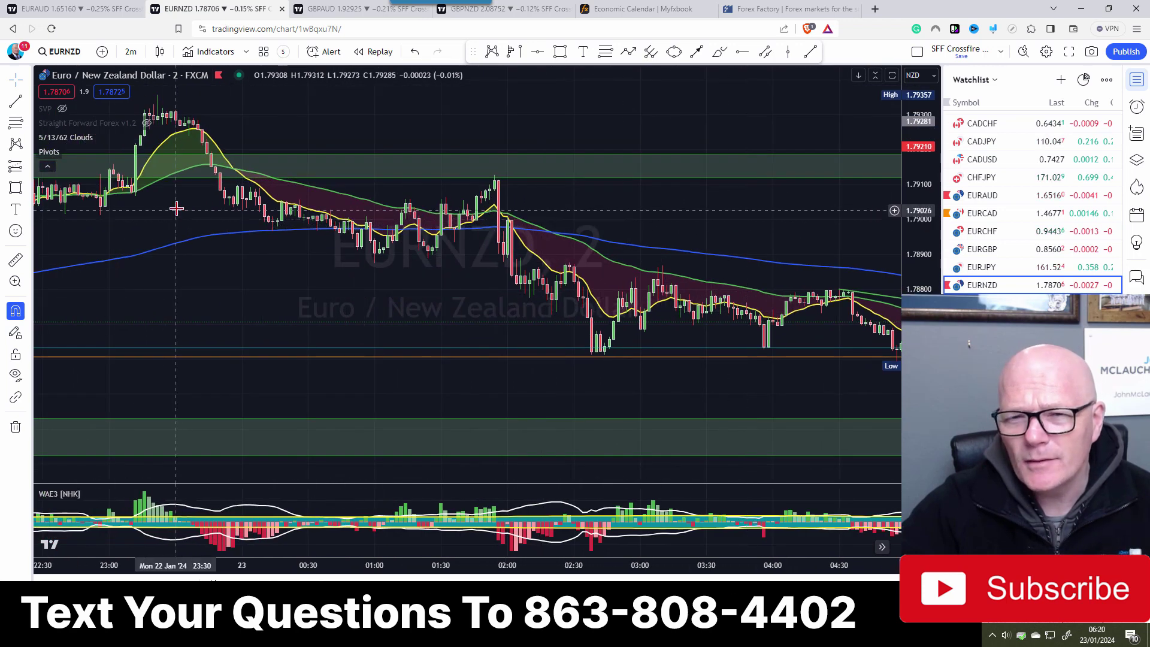
{"action": "left_click_drag", "start_coordinate": [216, 219], "coordinate": [128, 240]}
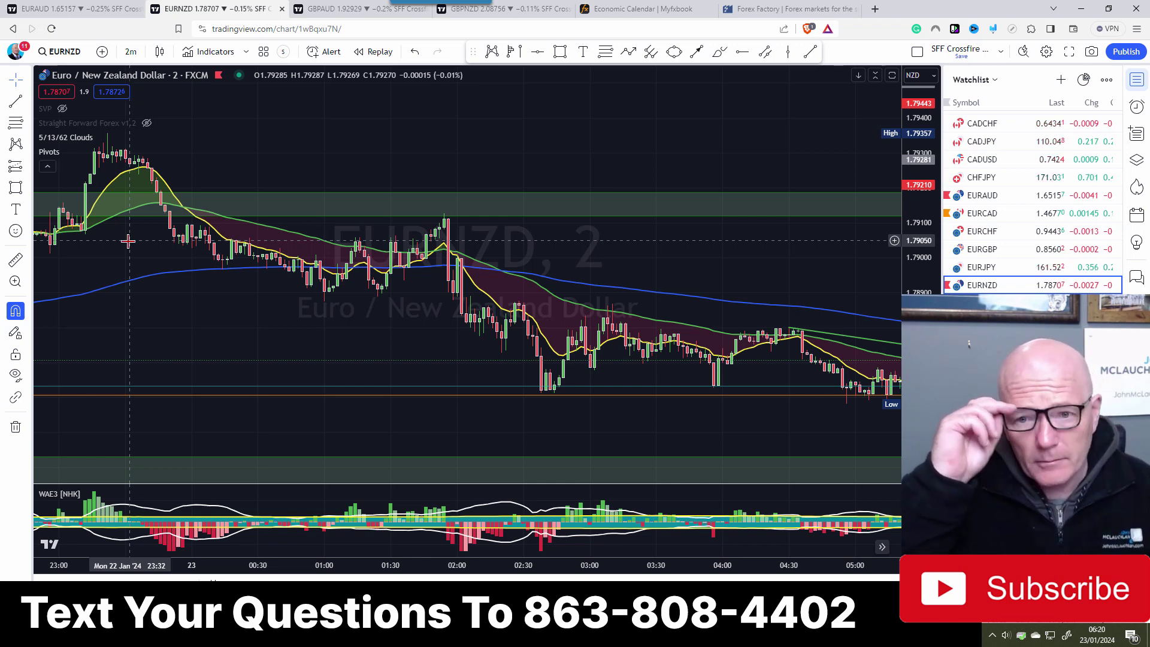
Check the EURNZD Imbalance zones on the 15-minute interval, and return the chart to 2 minutes.
{"action": "left_click", "coordinate": [131, 51]}
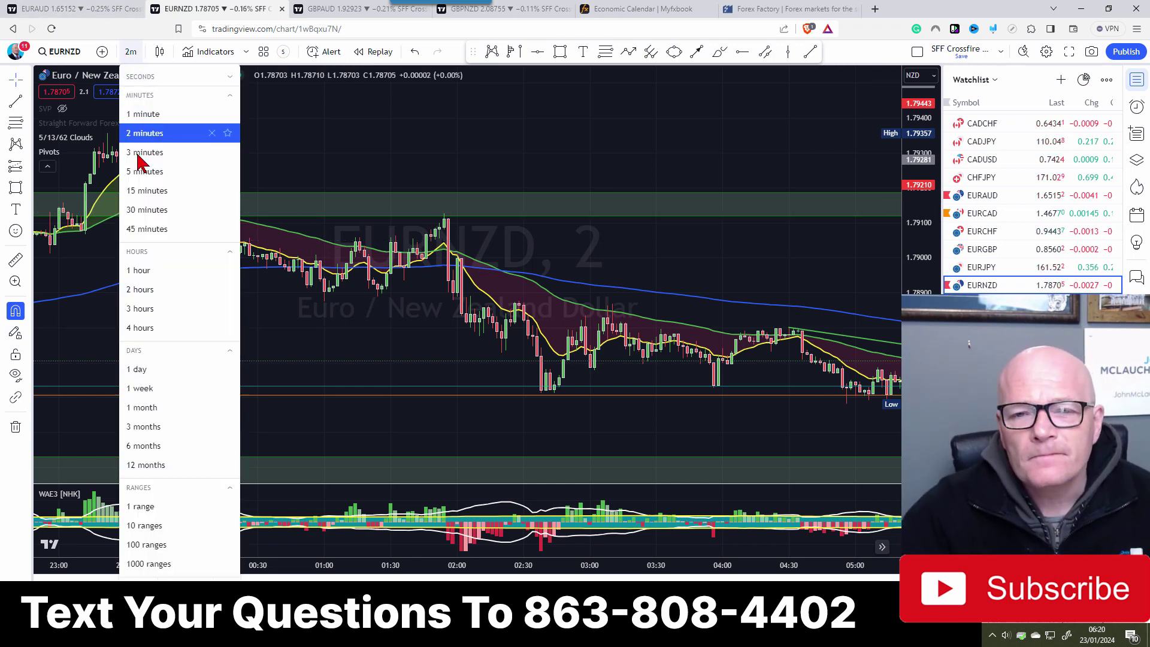
{"action": "left_click", "coordinate": [144, 190]}
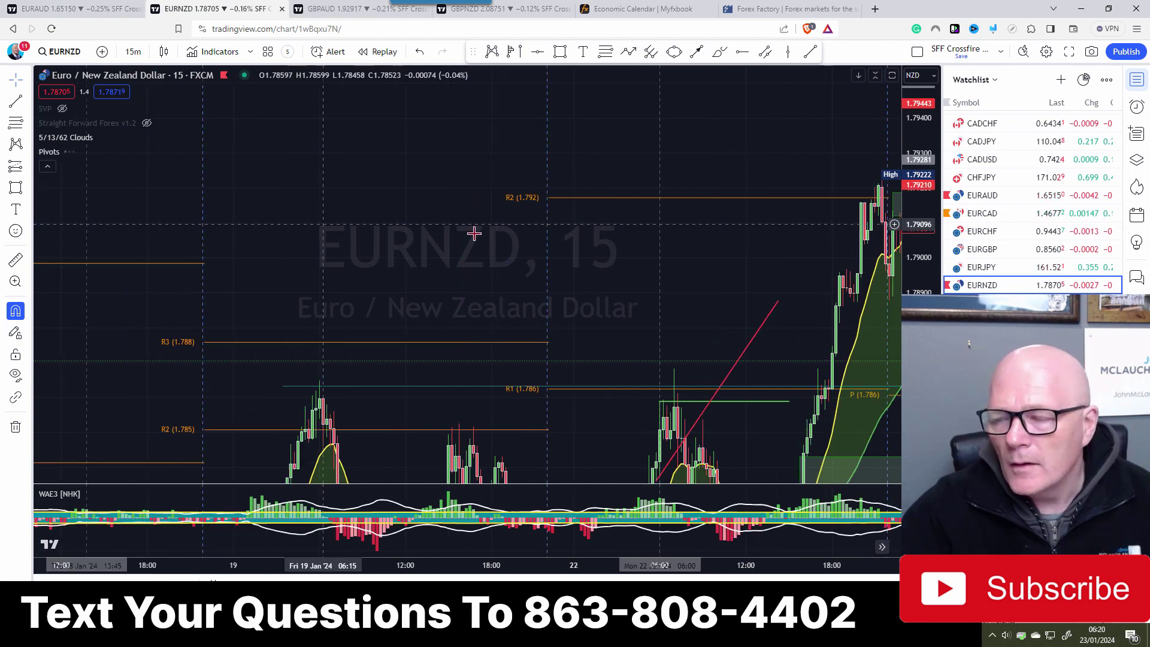
{"action": "left_click_drag", "start_coordinate": [688, 236], "coordinate": [165, 234]}
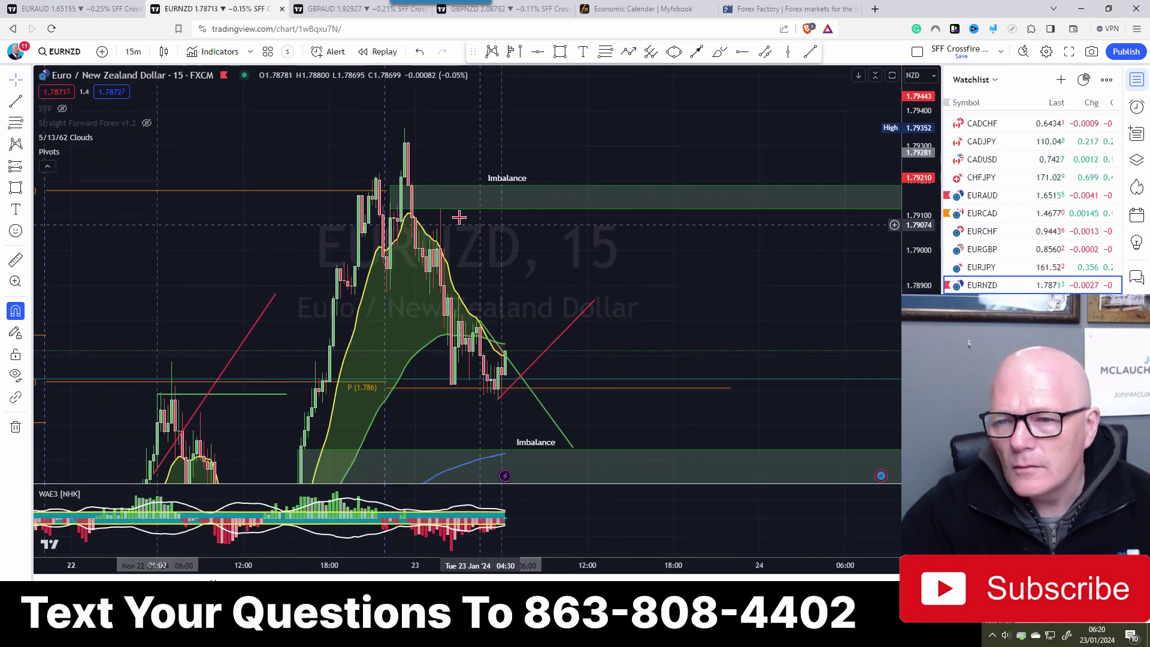
{"action": "left_click", "coordinate": [402, 197]}
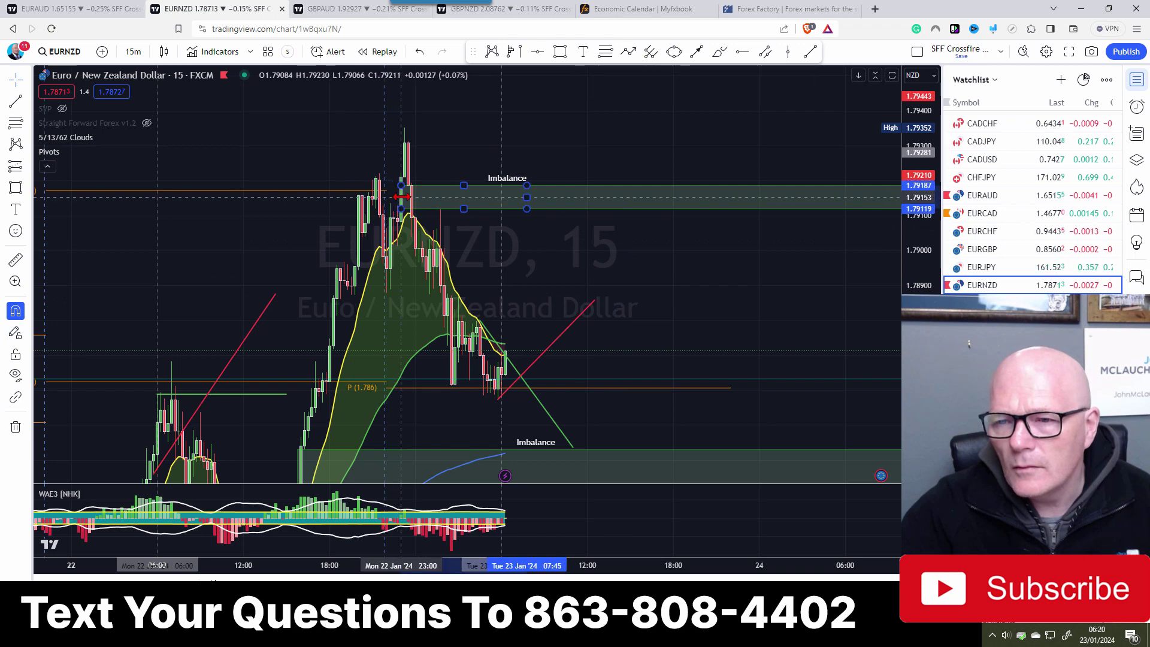
{"action": "left_click", "coordinate": [502, 250]}
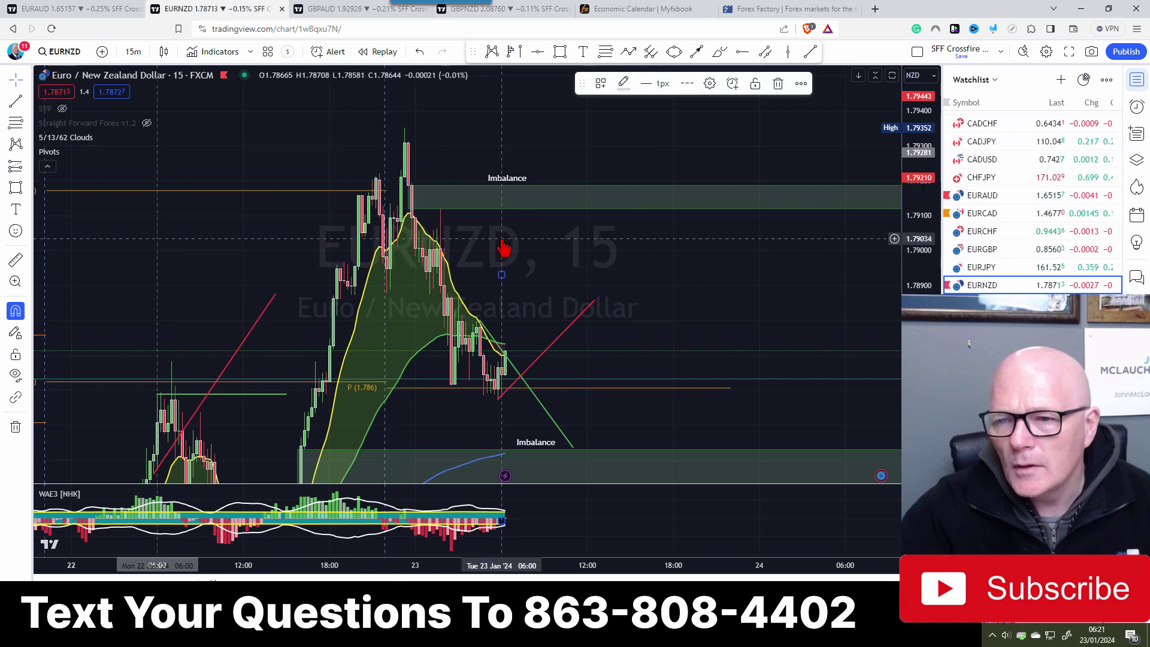
{"action": "left_click", "coordinate": [140, 52]}
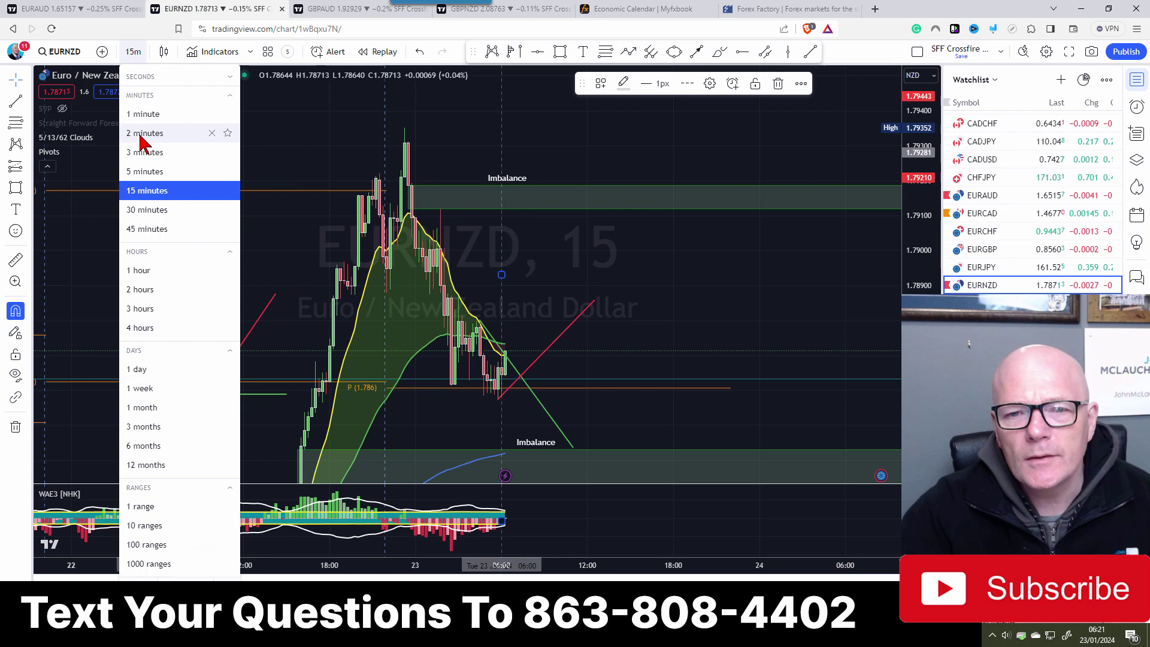
{"action": "left_click", "coordinate": [143, 134]}
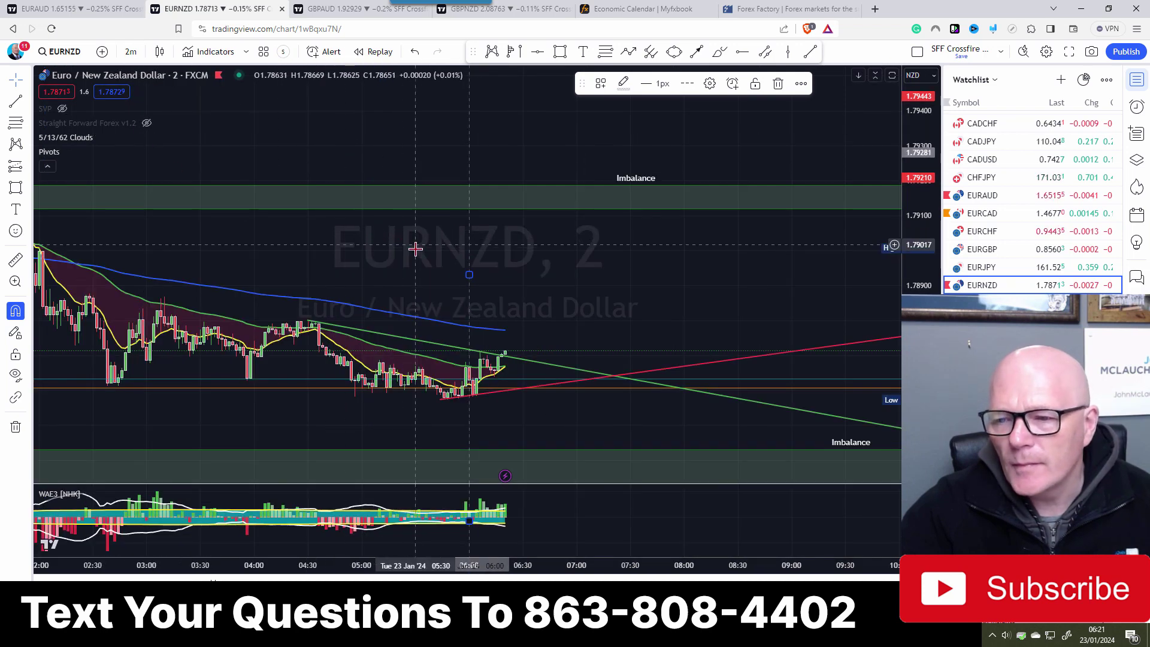
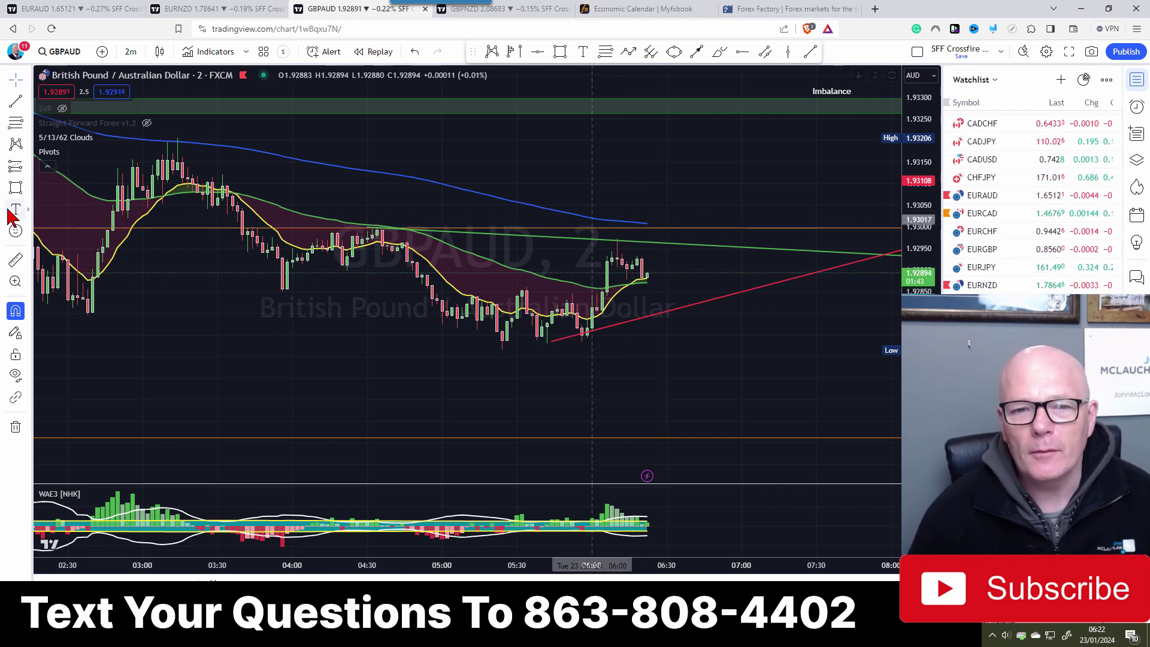
On the GBPAUD 2-minute chart, measure the distance from the blue moving average up to the early-morning high, and clear the measurement.
{"action": "left_click", "coordinate": [15, 260]}
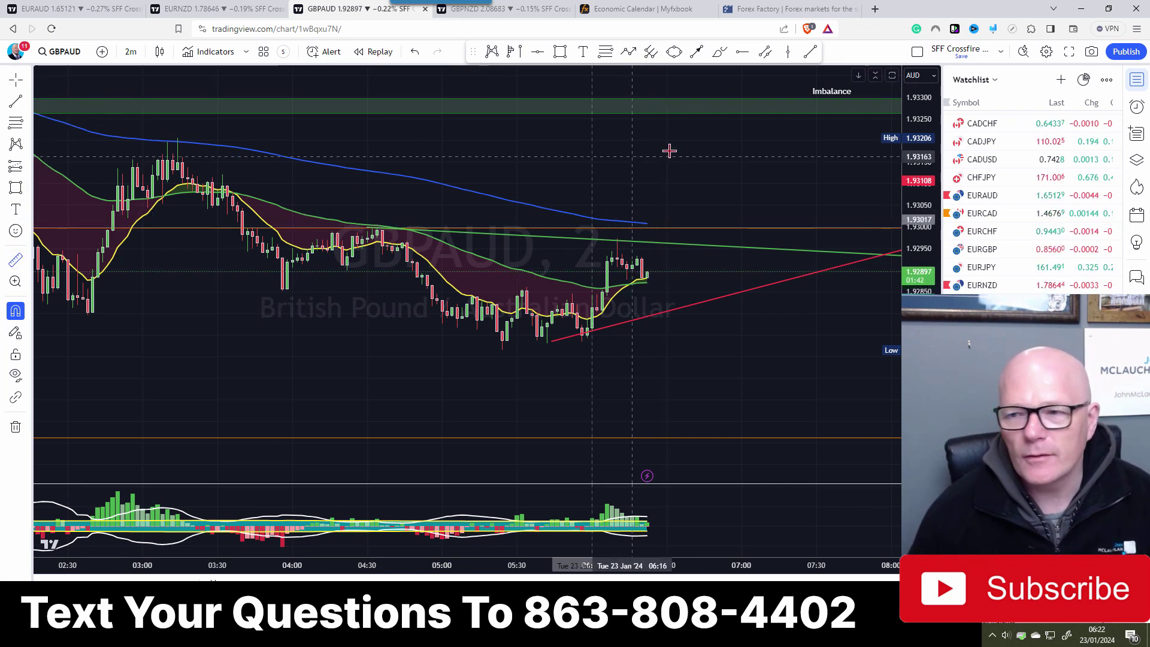
{"action": "left_click", "coordinate": [662, 214]}
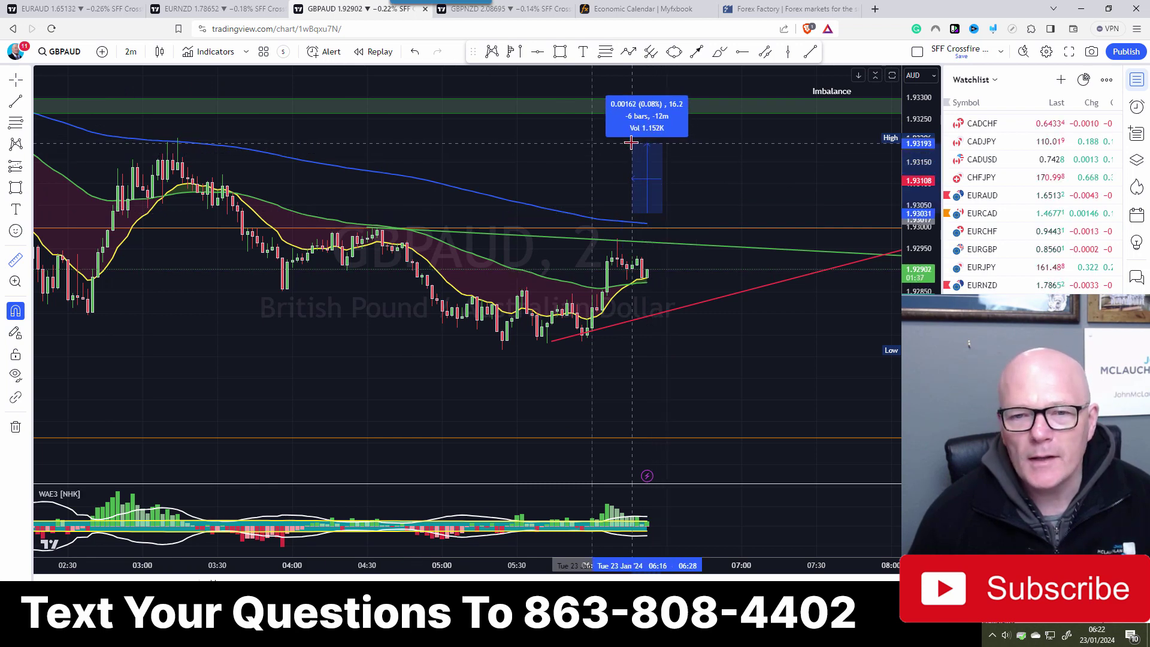
{"action": "left_click", "coordinate": [176, 142]}
{"action": "left_click", "coordinate": [735, 162]}
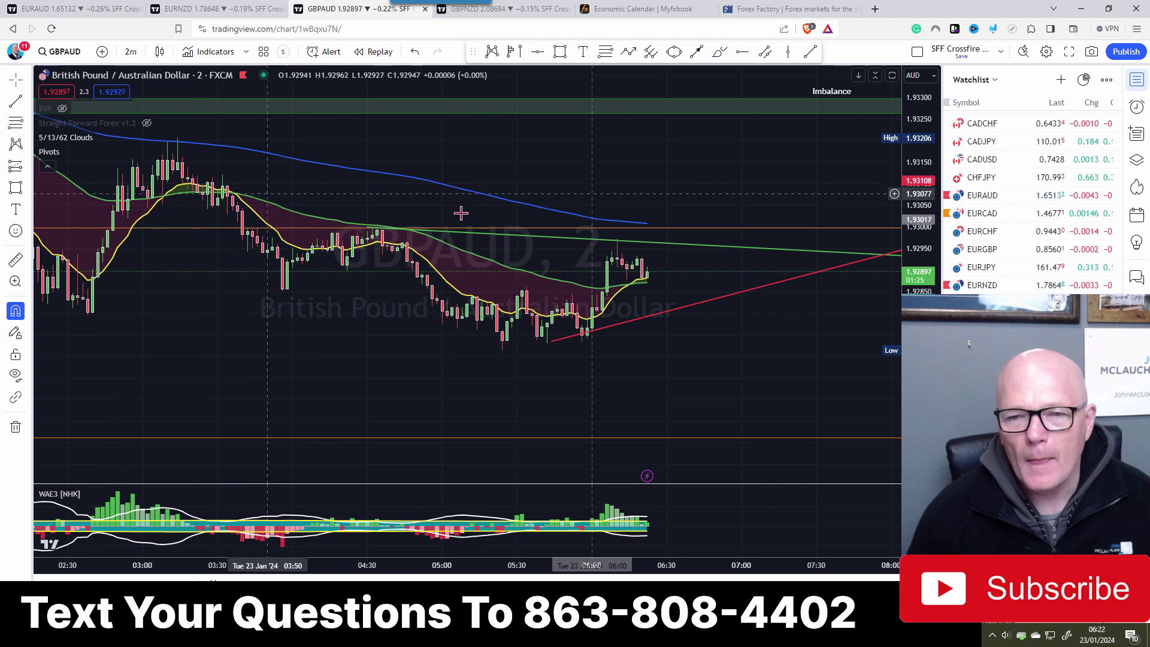
Show the Straight Forward Forex v1.2 indicator on the GBPAUD 2-minute chart, after a brief look at GBPNZD.
{"action": "left_click_drag", "start_coordinate": [708, 185], "coordinate": [590, 181]}
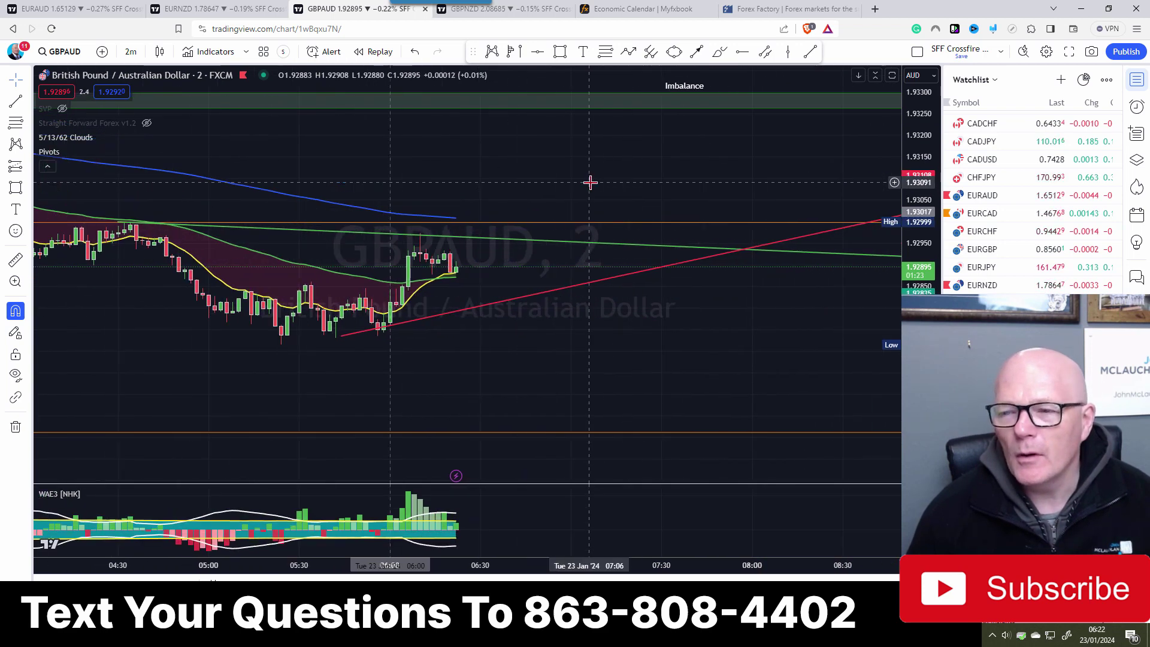
{"action": "left_click_drag", "start_coordinate": [477, 180], "coordinate": [422, 180]}
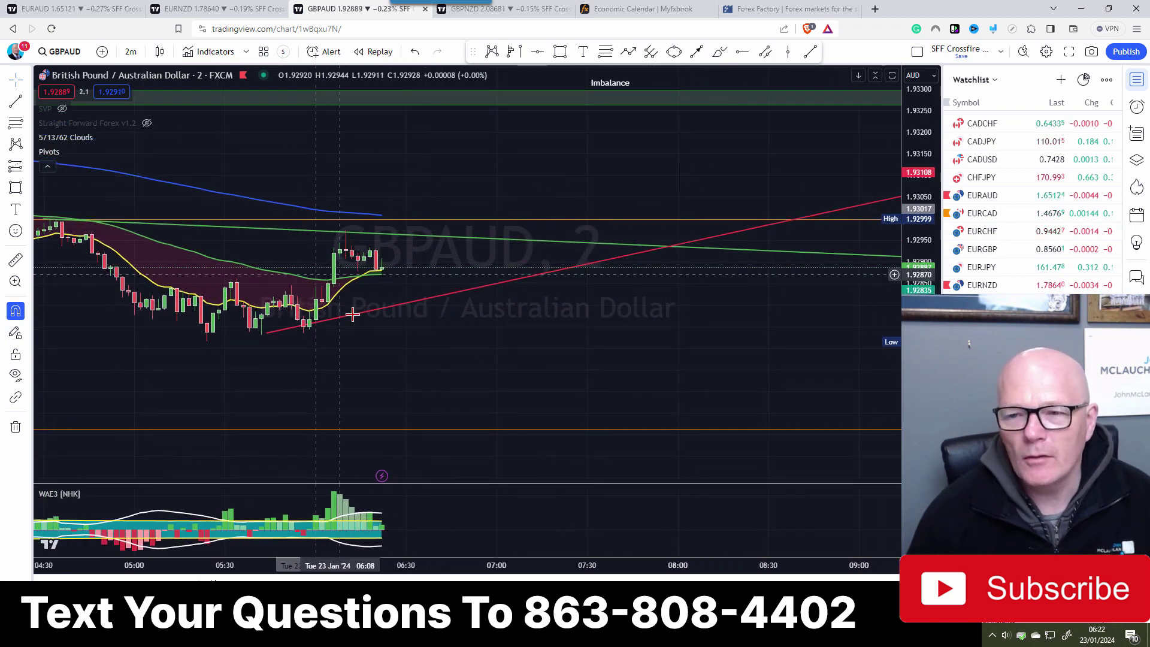
{"action": "left_click", "coordinate": [524, 16]}
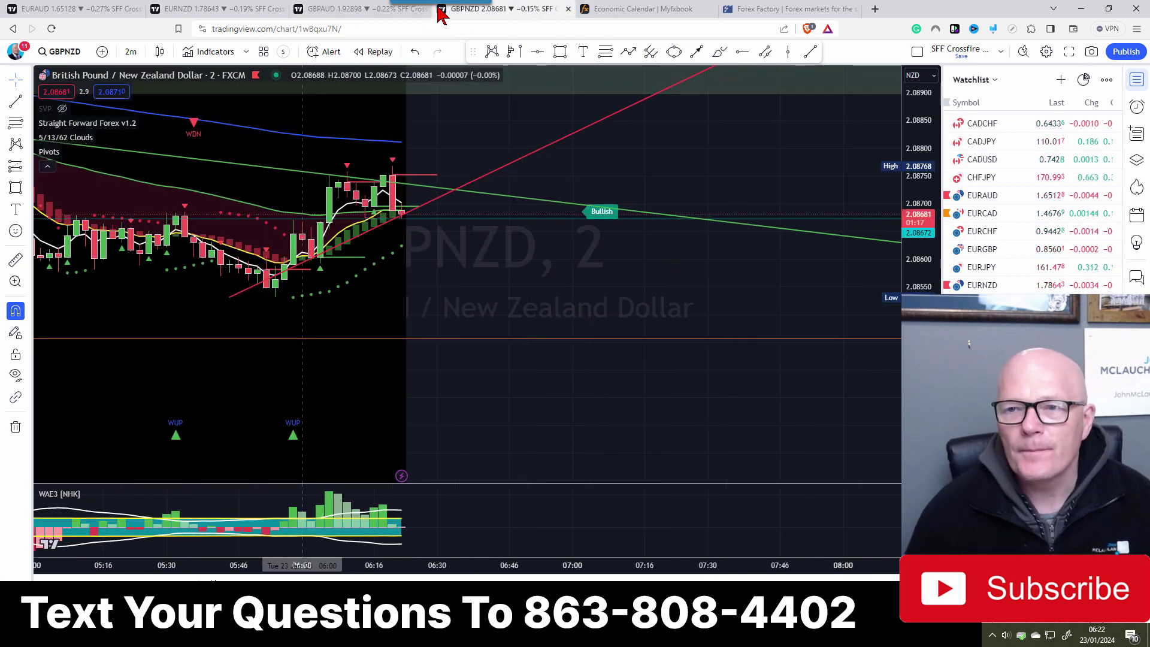
{"action": "left_click", "coordinate": [340, 16]}
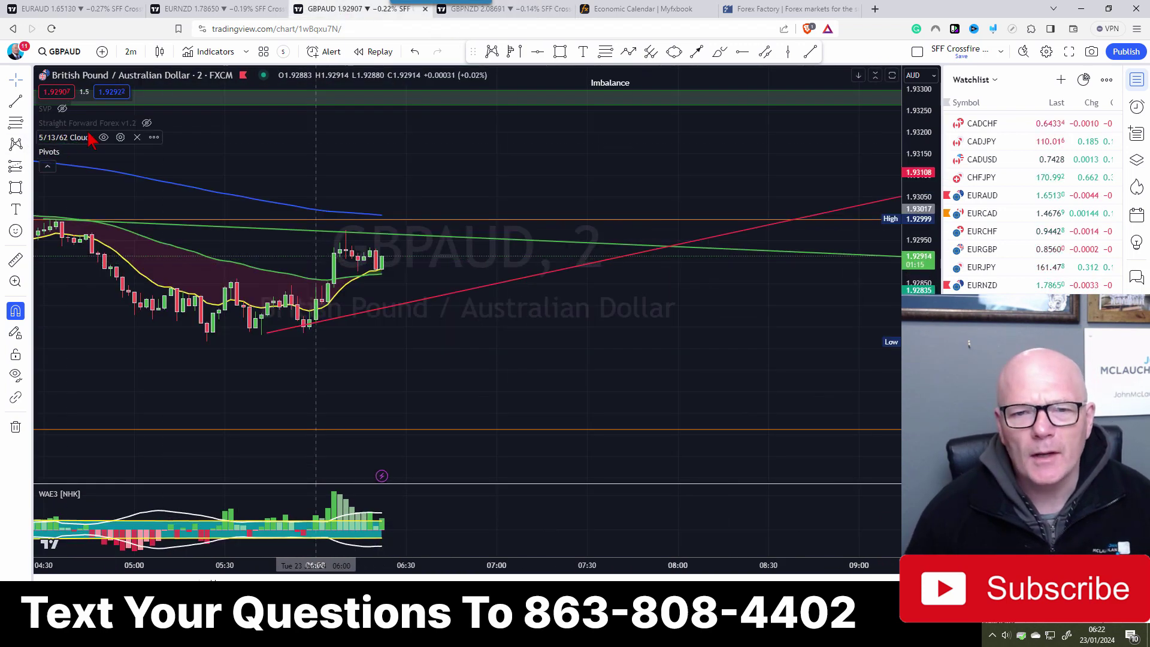
{"action": "left_click", "coordinate": [146, 124]}
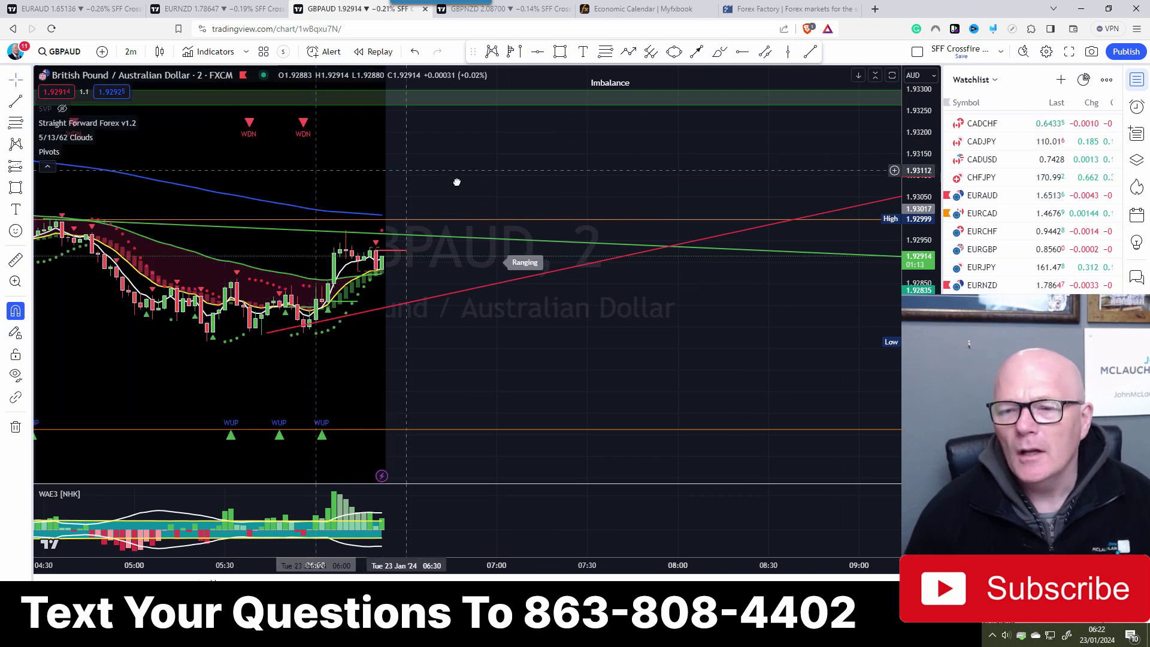
Examine the latest GBPAUD candles and indicator signals between the converging green and red trend lines.
{"action": "left_click_drag", "start_coordinate": [457, 180], "coordinate": [614, 202]}
{"action": "scroll", "coordinate": [613, 202], "scroll_direction": "up", "scroll_amount": 2}
{"action": "left_click_drag", "start_coordinate": [542, 380], "coordinate": [506, 316]}
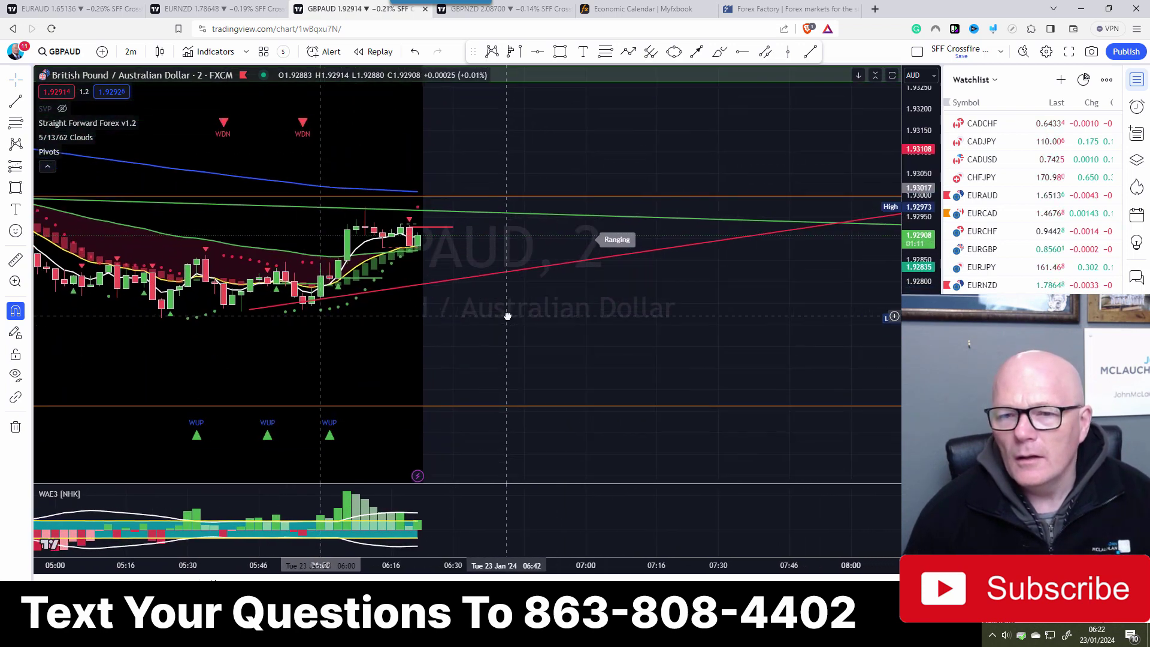
{"action": "left_click_drag", "start_coordinate": [519, 159], "coordinate": [472, 173]}
{"action": "scroll", "coordinate": [595, 306], "scroll_direction": "down", "scroll_amount": 2}
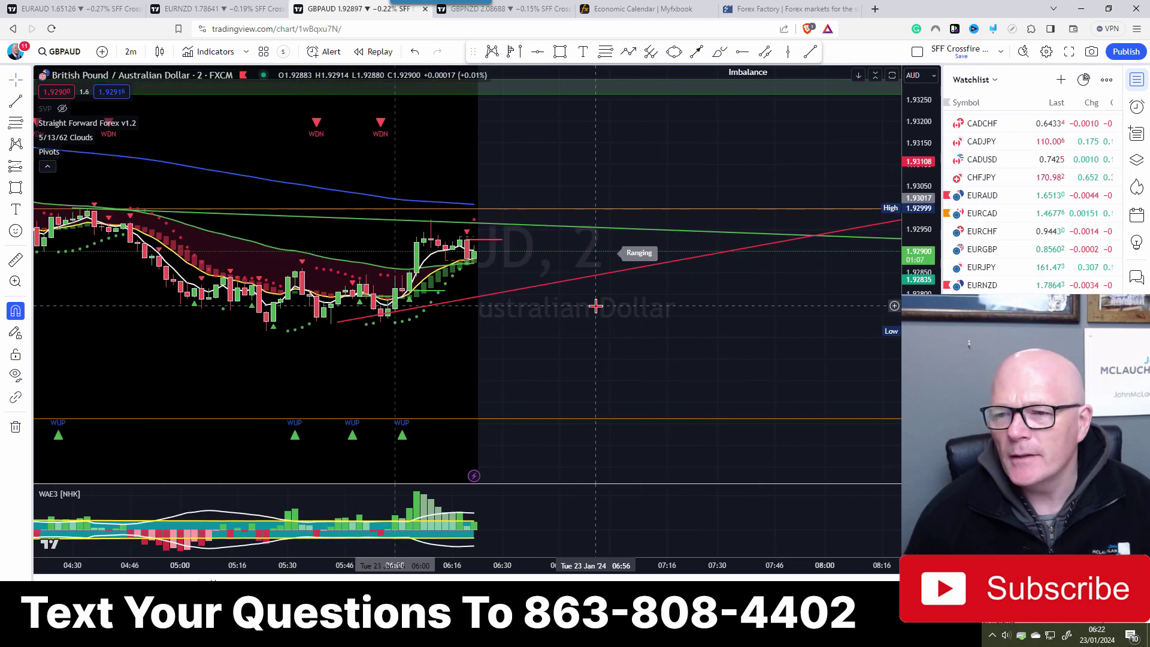
{"action": "left_click_drag", "start_coordinate": [628, 352], "coordinate": [625, 346]}
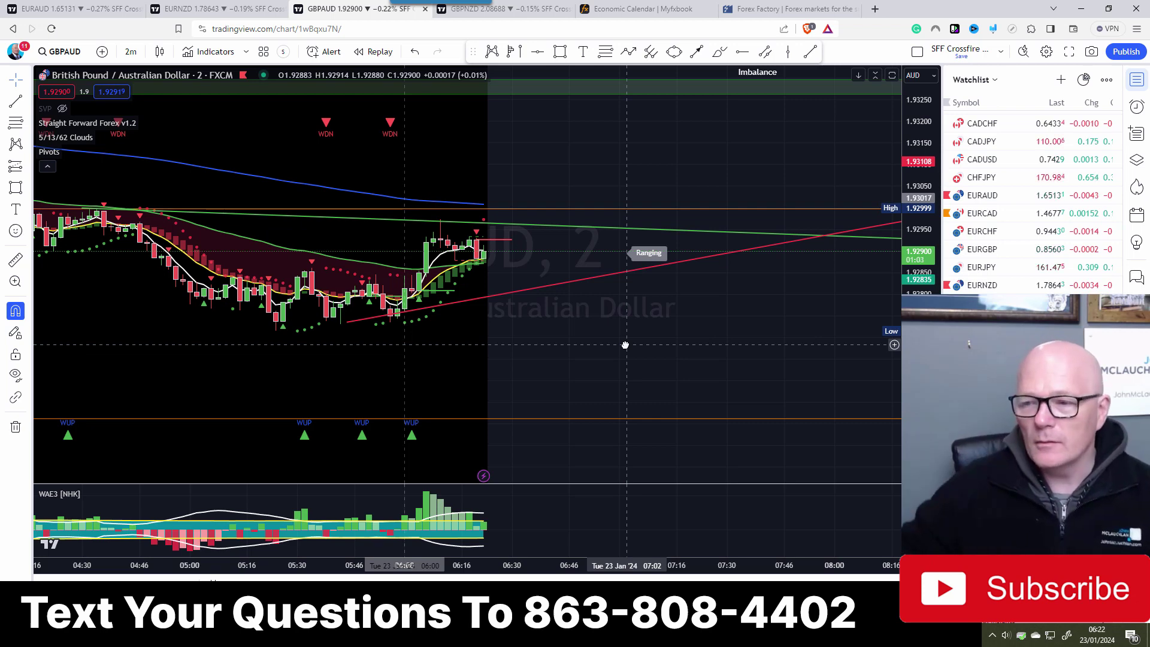
{"action": "scroll", "coordinate": [611, 325], "scroll_direction": "up", "scroll_amount": 2}
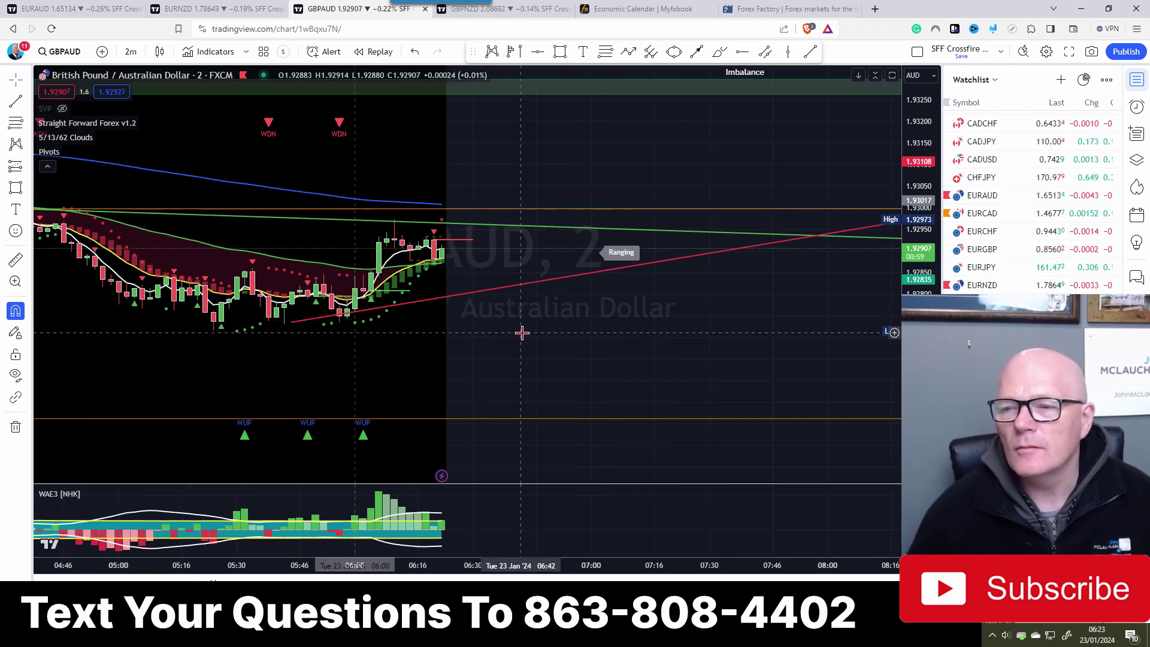
{"action": "left_click_drag", "start_coordinate": [525, 328], "coordinate": [515, 316]}
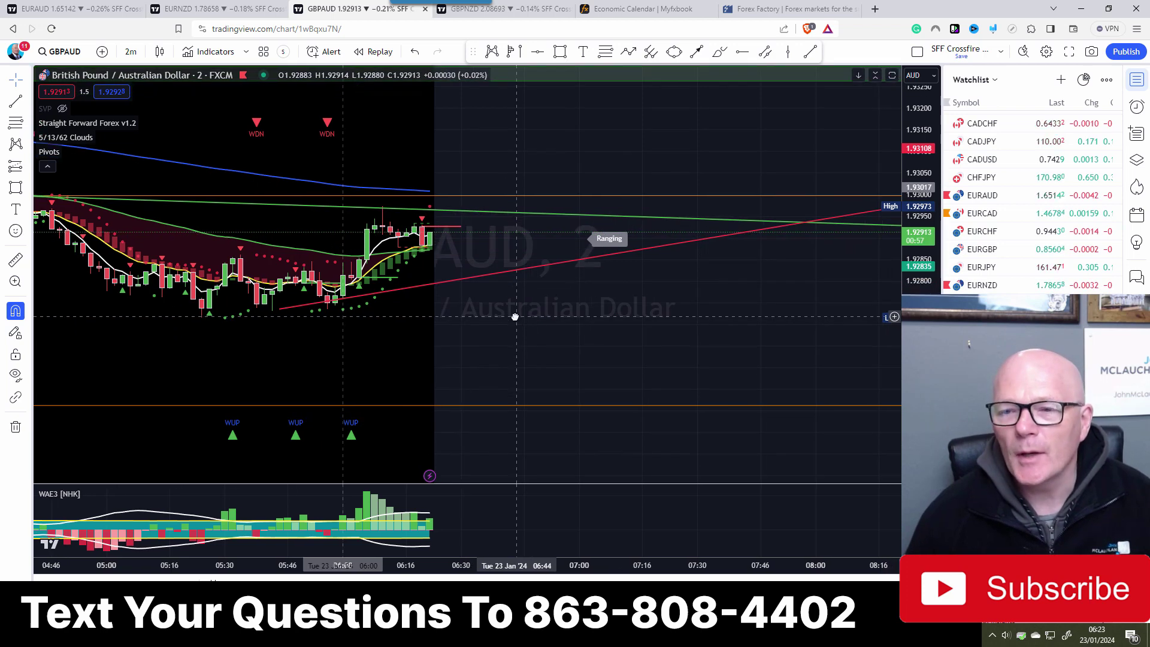
Examine the GBPNZD 2-minute candles against the converging trend lines, the blue moving average and the shaded zone above.
{"action": "left_click", "coordinate": [531, 10]}
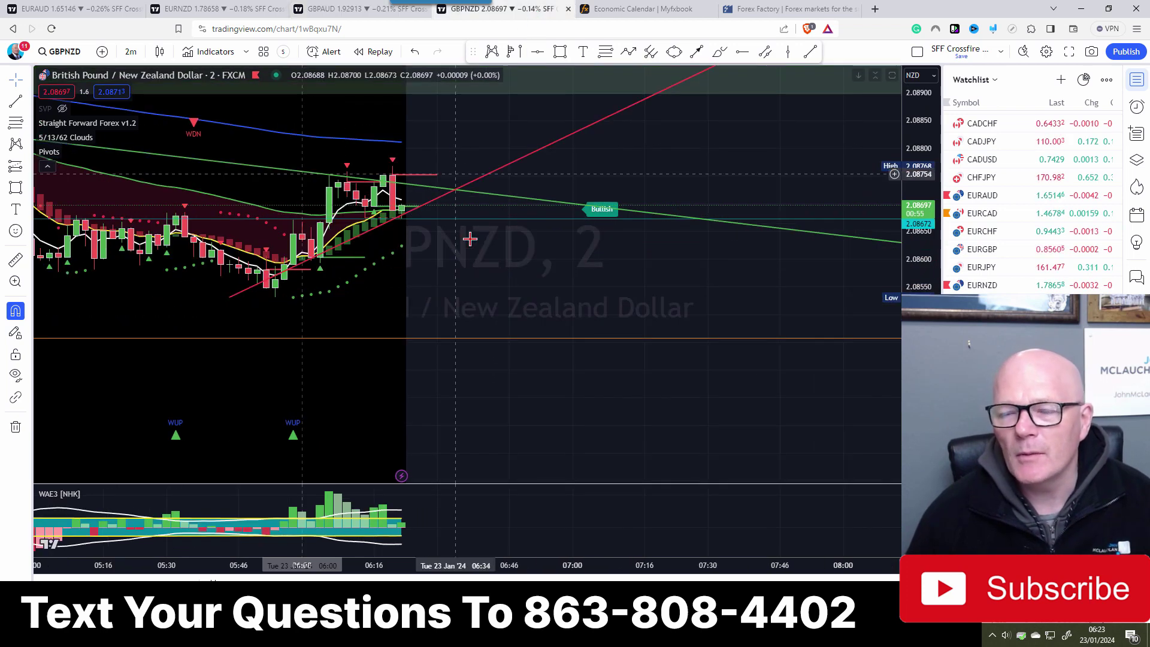
{"action": "left_click_drag", "start_coordinate": [499, 270], "coordinate": [558, 277]}
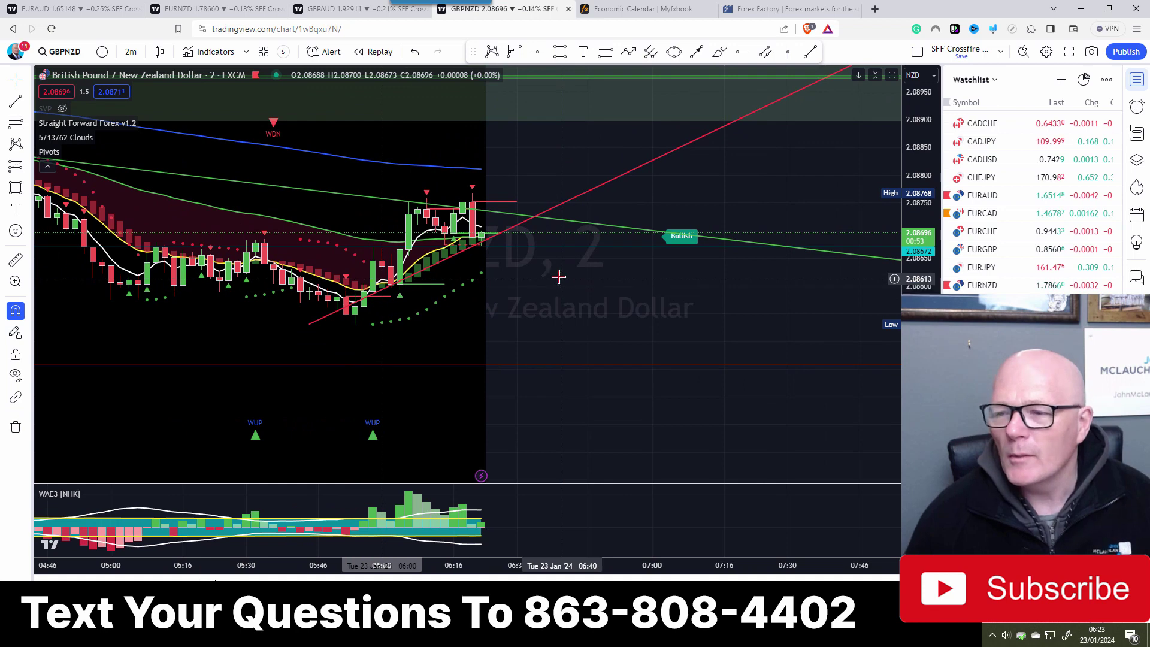
{"action": "left_click_drag", "start_coordinate": [562, 278], "coordinate": [661, 321]}
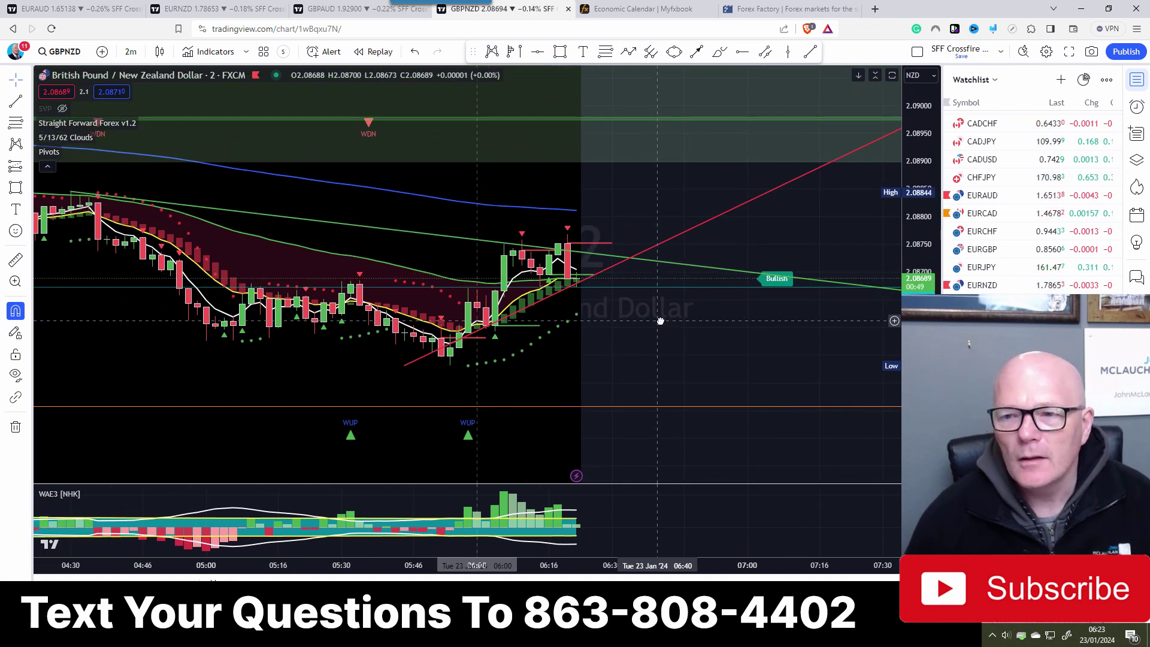
{"action": "scroll", "coordinate": [660, 321], "scroll_direction": "down", "scroll_amount": 3}
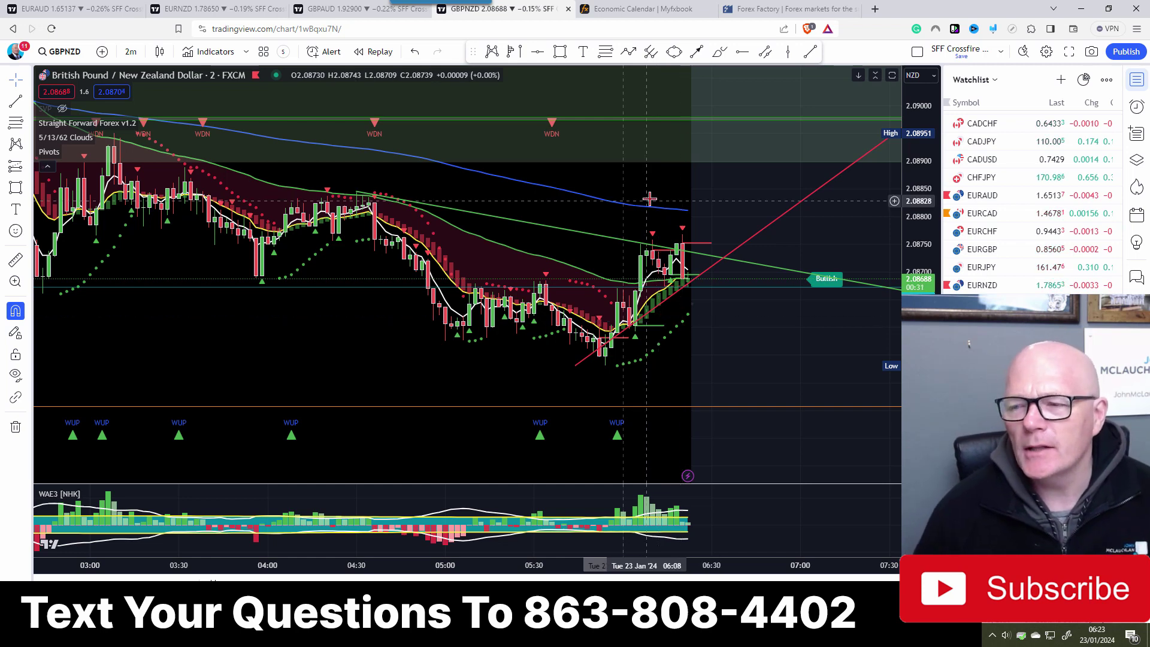
{"action": "left_click_drag", "start_coordinate": [591, 154], "coordinate": [405, 190]}
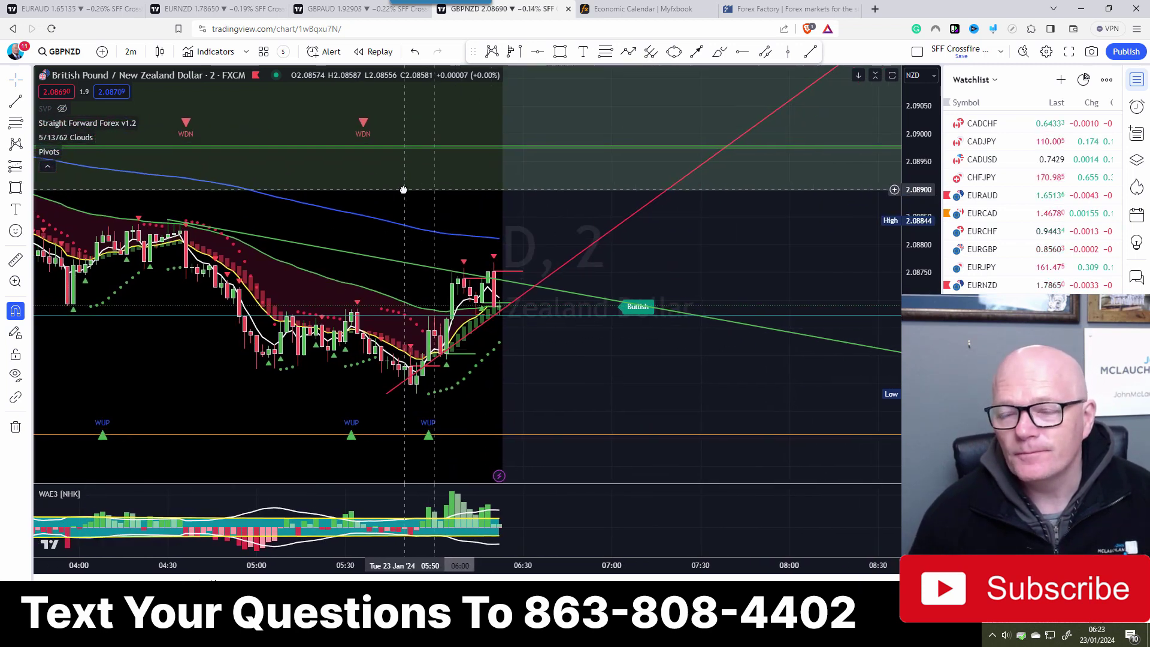
Compare the EURAUD, EURNZD and GBPAUD 2-minute charts, and return to GBPNZD.
{"action": "left_click", "coordinate": [108, 15]}
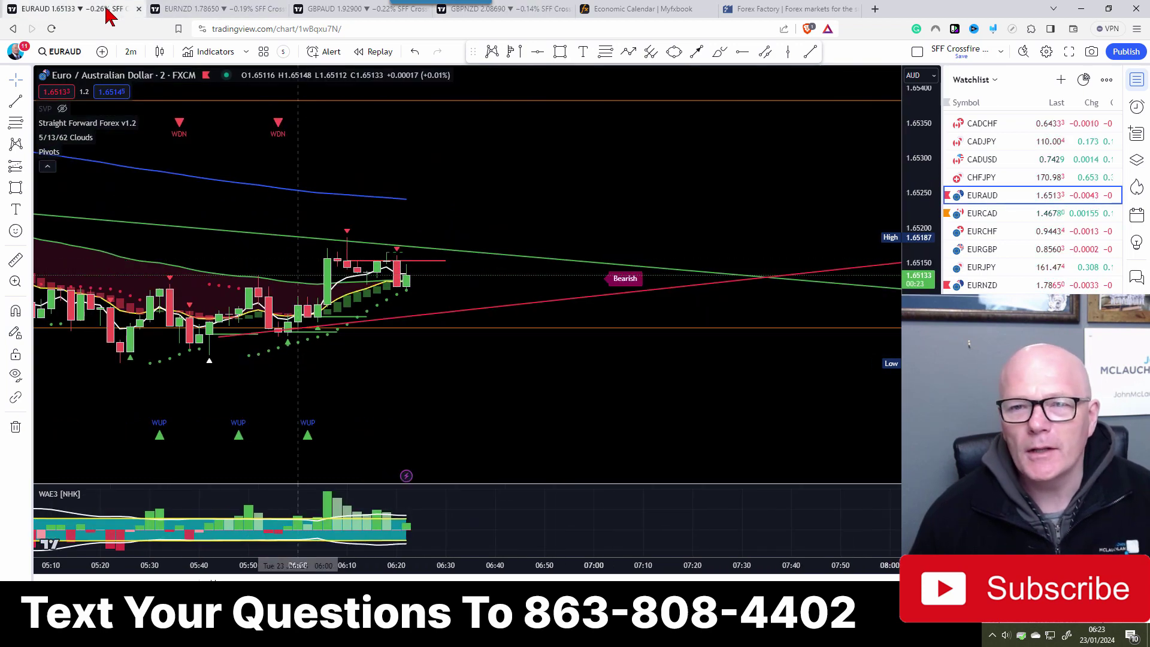
{"action": "left_click", "coordinate": [182, 10]}
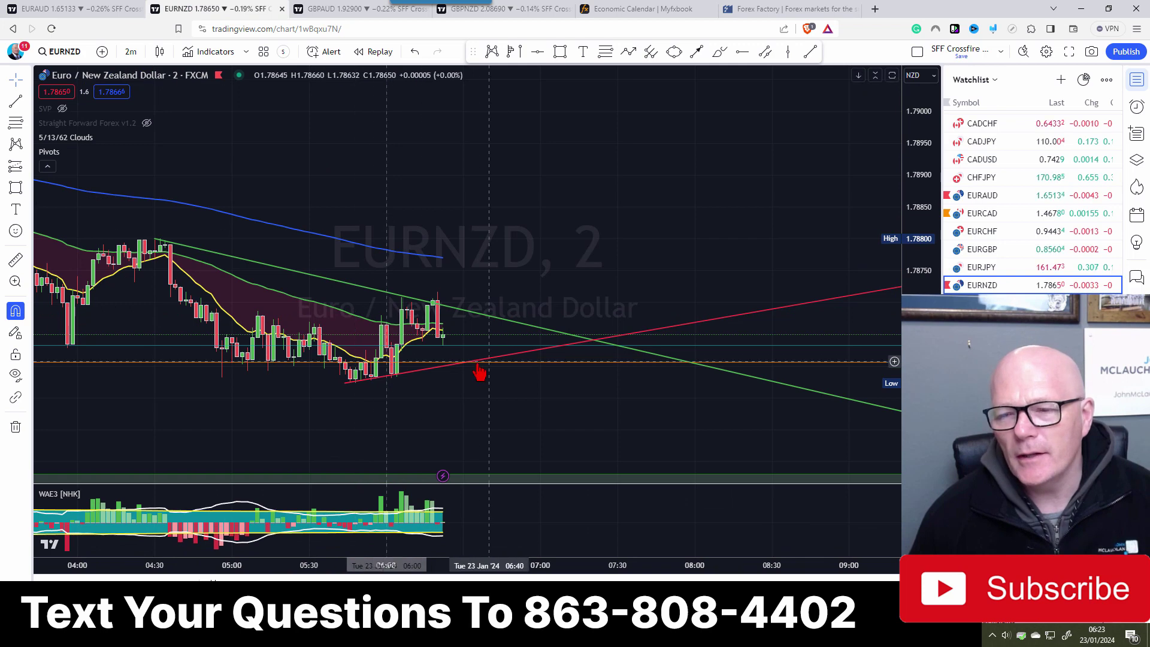
{"action": "left_click", "coordinate": [320, 15]}
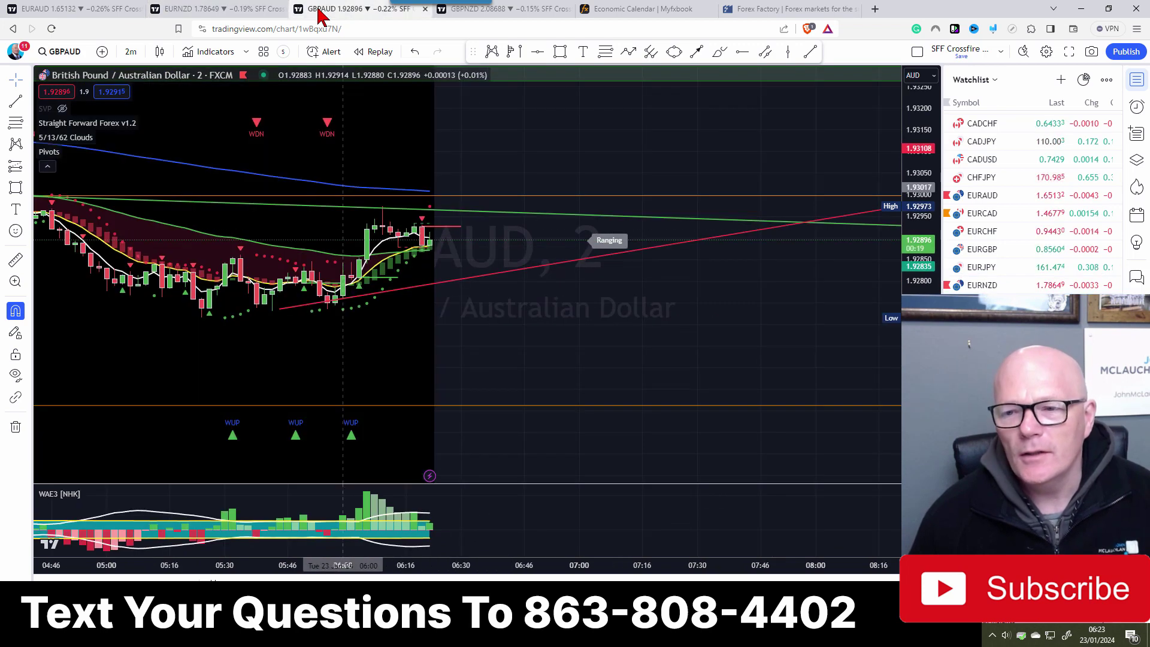
{"action": "left_click", "coordinate": [454, 8]}
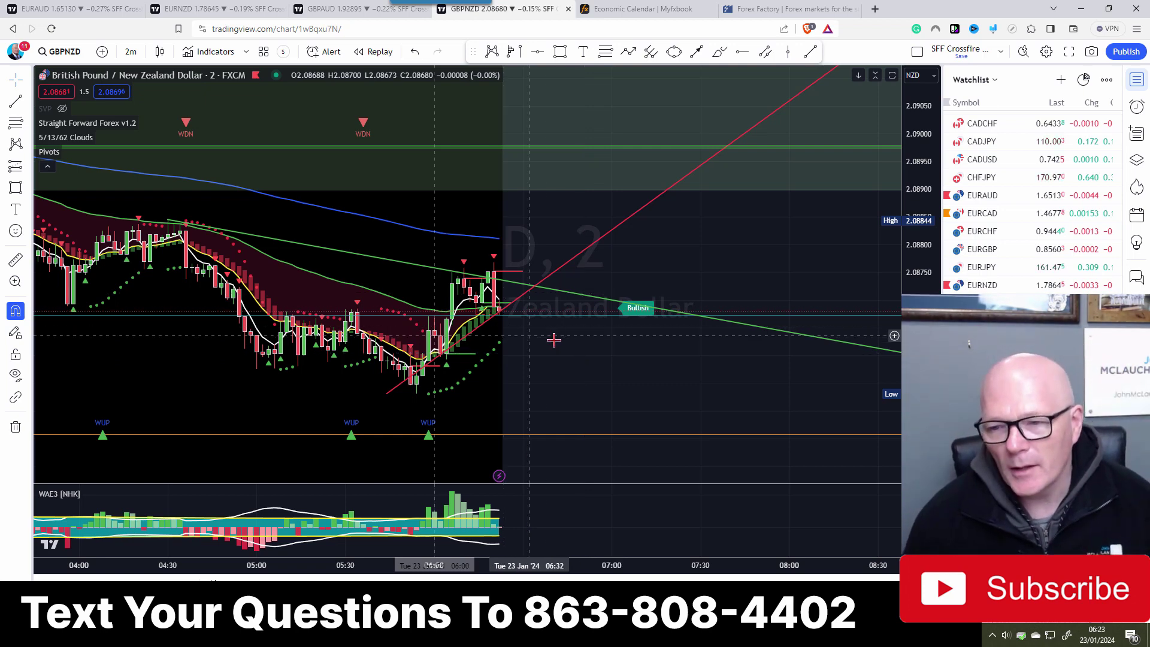
Examine GBPNZD's earlier 2-minute price action and pivot levels back to 18 January.
{"action": "left_click_drag", "start_coordinate": [556, 333], "coordinate": [464, 254]}
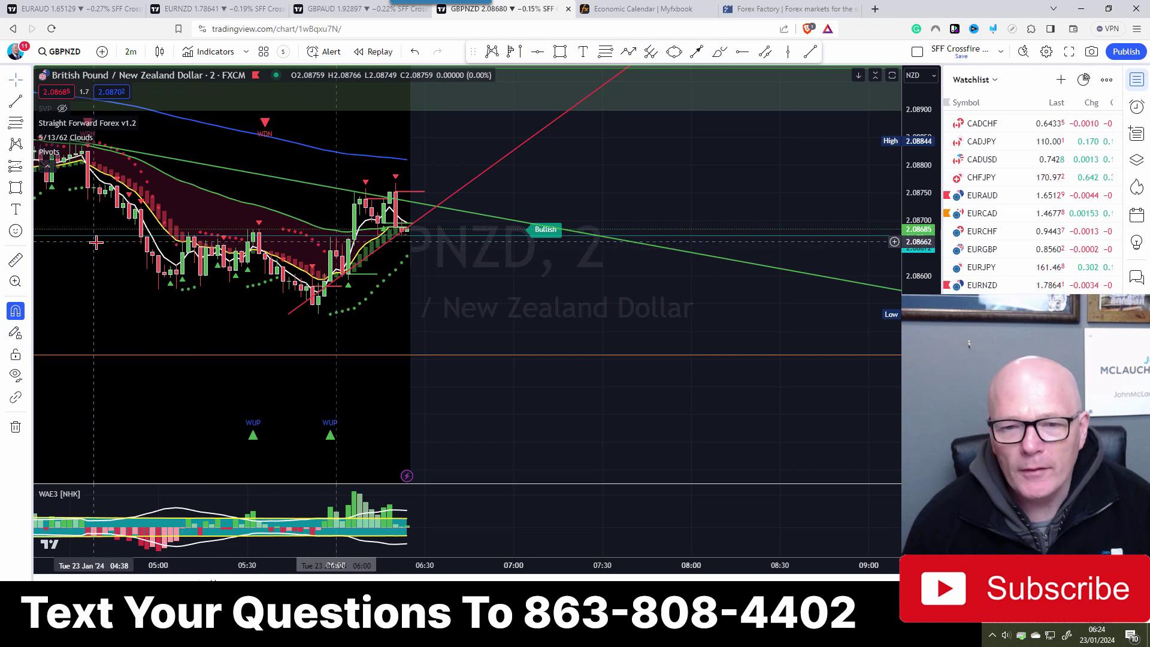
{"action": "left_click_drag", "start_coordinate": [155, 260], "coordinate": [360, 262]}
{"action": "scroll", "coordinate": [360, 262], "scroll_direction": "down", "scroll_amount": 10}
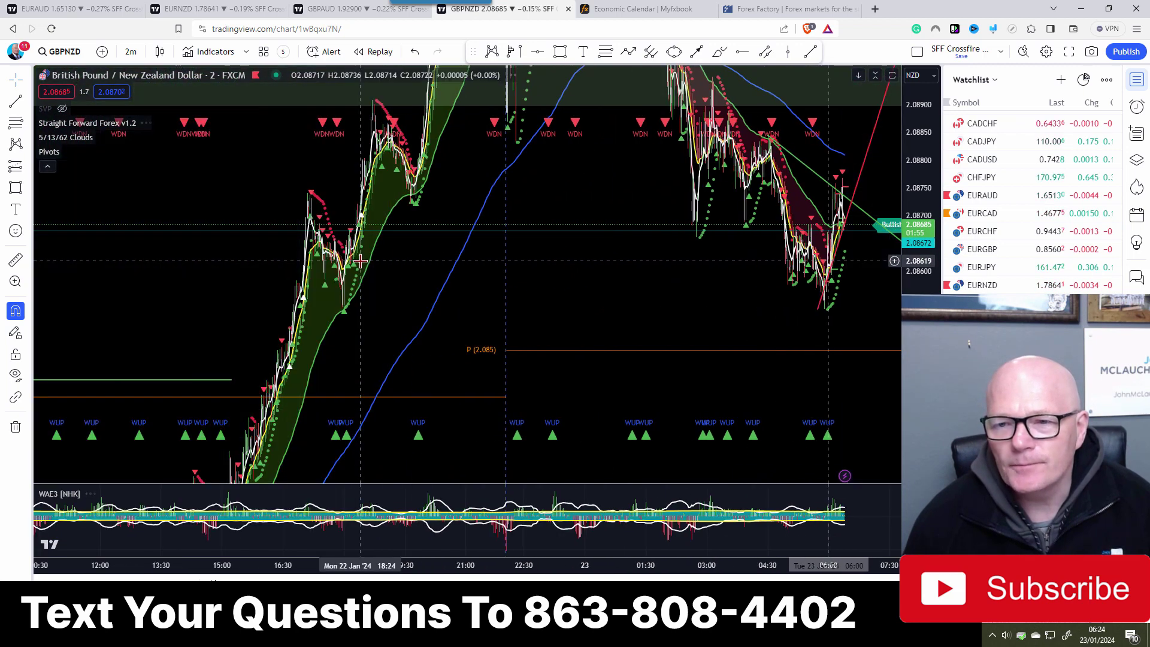
{"action": "scroll", "coordinate": [360, 261], "scroll_direction": "down", "scroll_amount": 10}
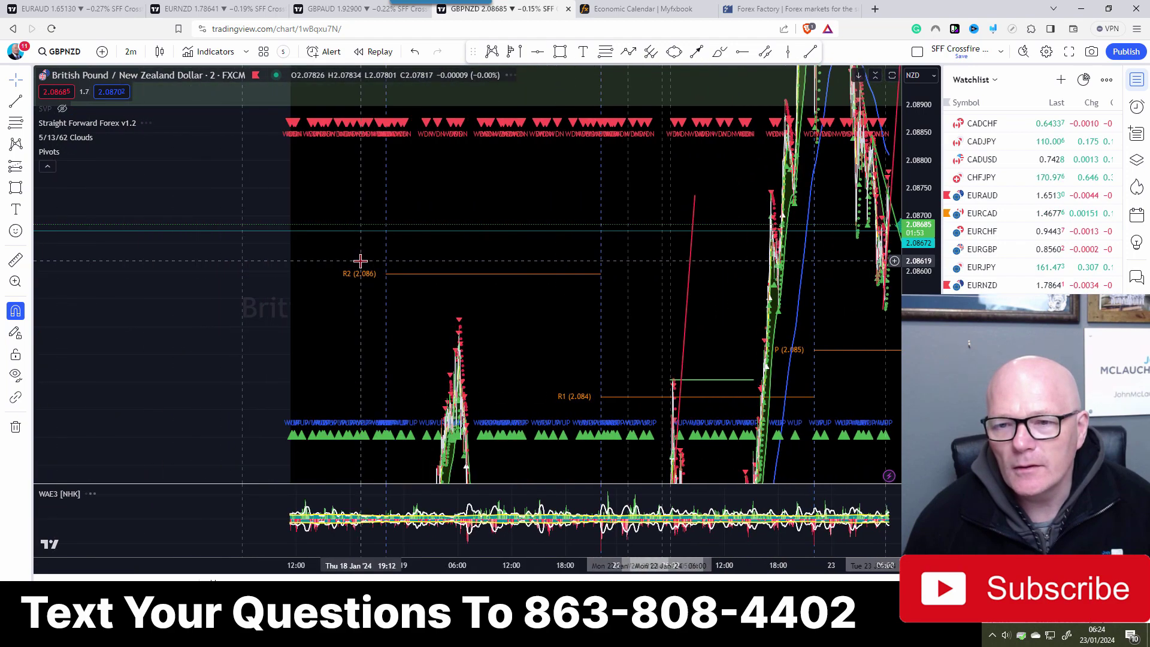
Check GBPNZD on the 15-minute and 1-hour intervals, and return the chart to 2 minutes.
{"action": "left_click", "coordinate": [130, 51]}
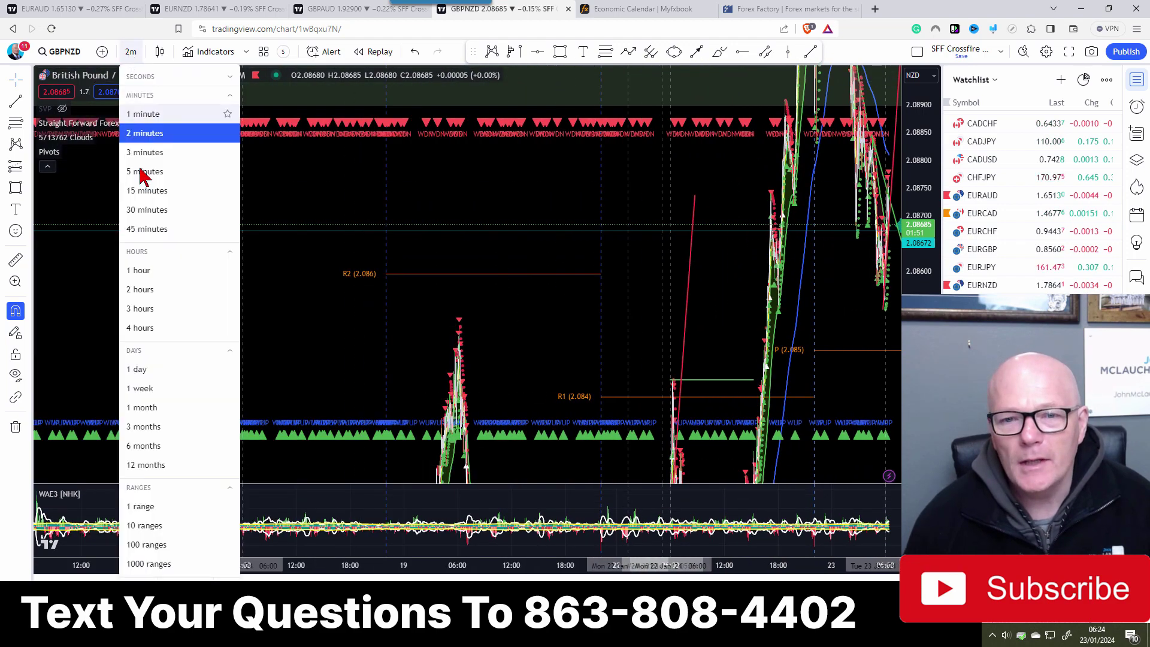
{"action": "left_click", "coordinate": [145, 191]}
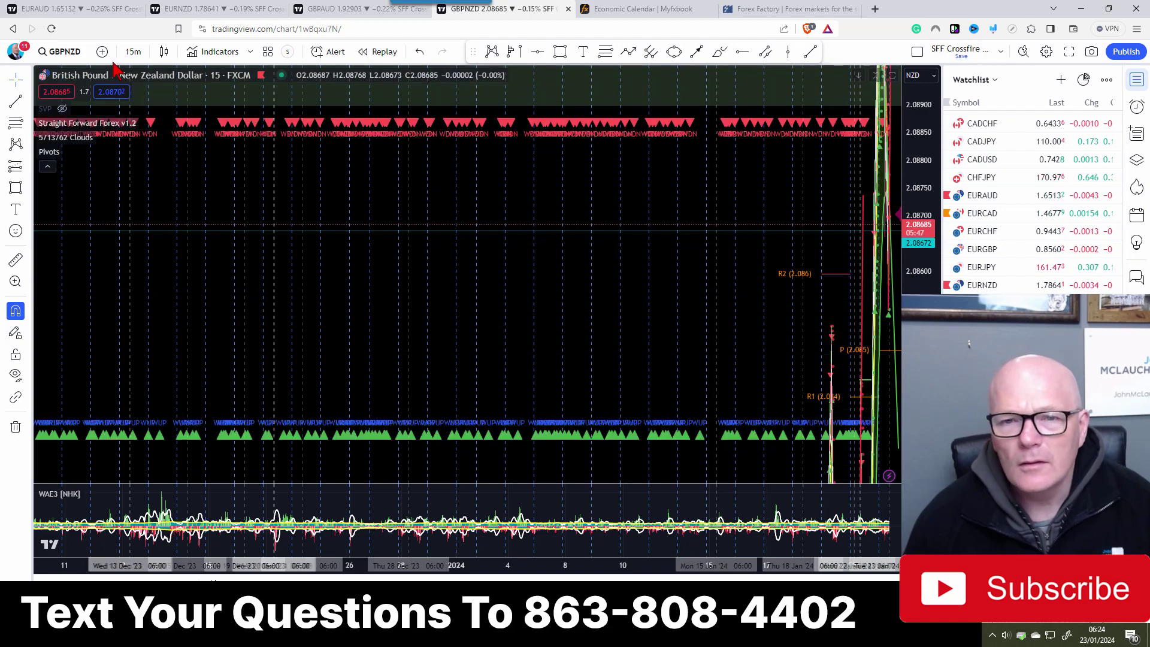
{"action": "left_click", "coordinate": [126, 52]}
{"action": "left_click", "coordinate": [137, 274]}
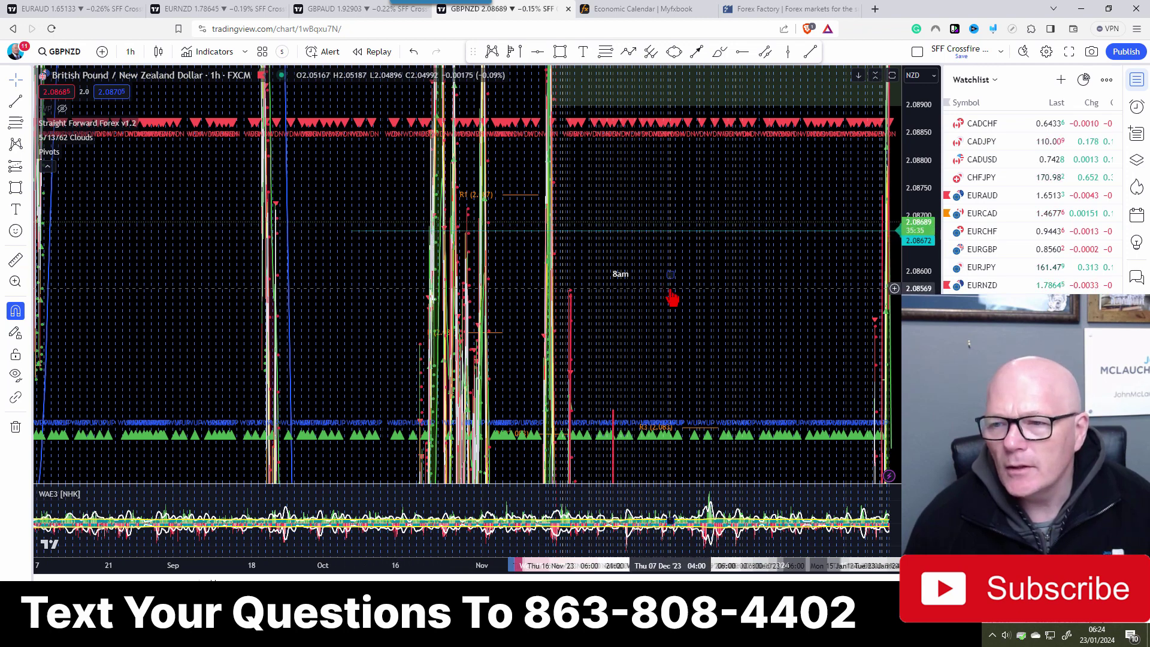
{"action": "scroll", "coordinate": [665, 294], "scroll_direction": "up", "scroll_amount": 2}
{"action": "left_click", "coordinate": [130, 51]}
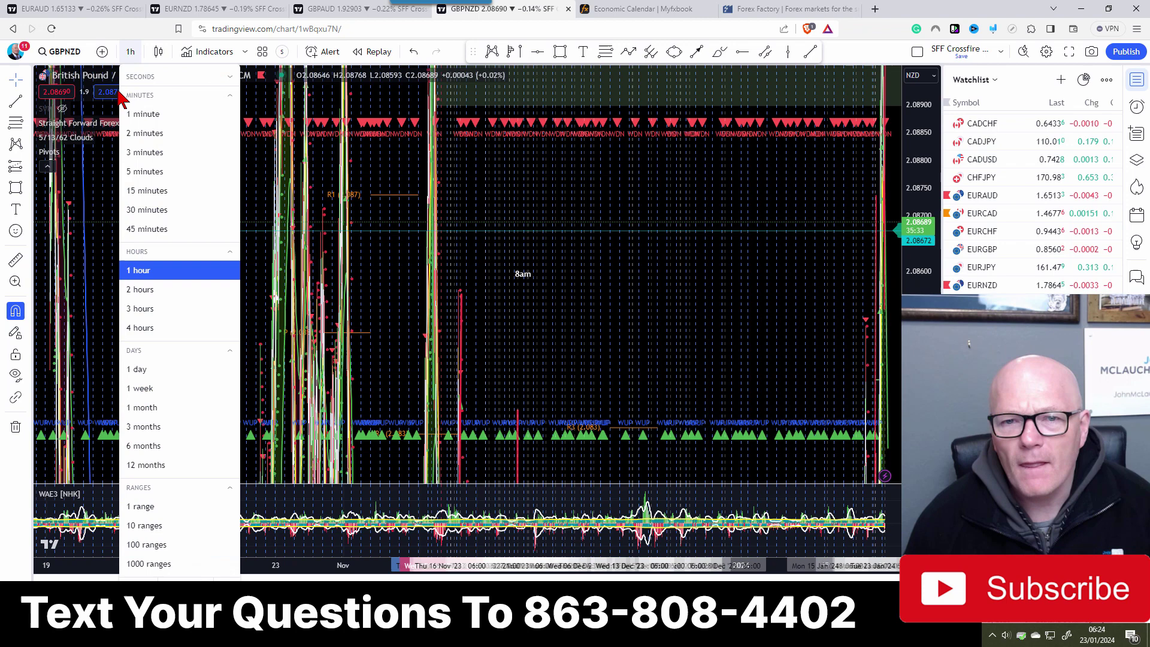
{"action": "left_click", "coordinate": [144, 133]}
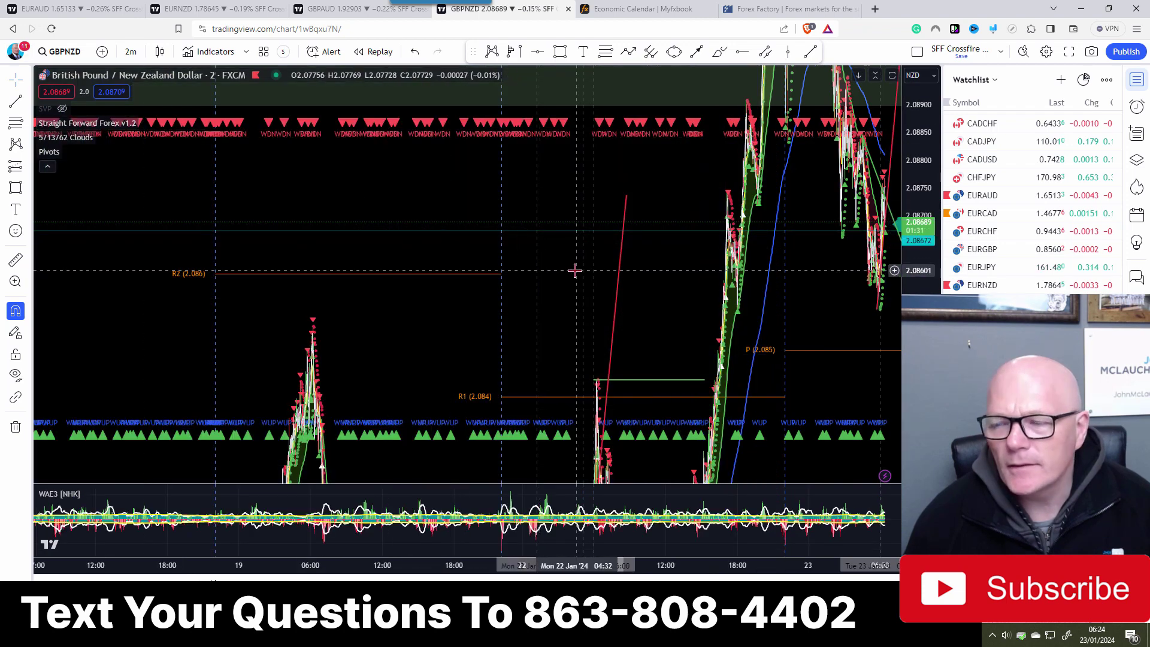
Zoom in on the area around the latest GBPNZD candles, and reset the chart view to the current session.
{"action": "left_click_drag", "start_coordinate": [575, 267], "coordinate": [180, 272]}
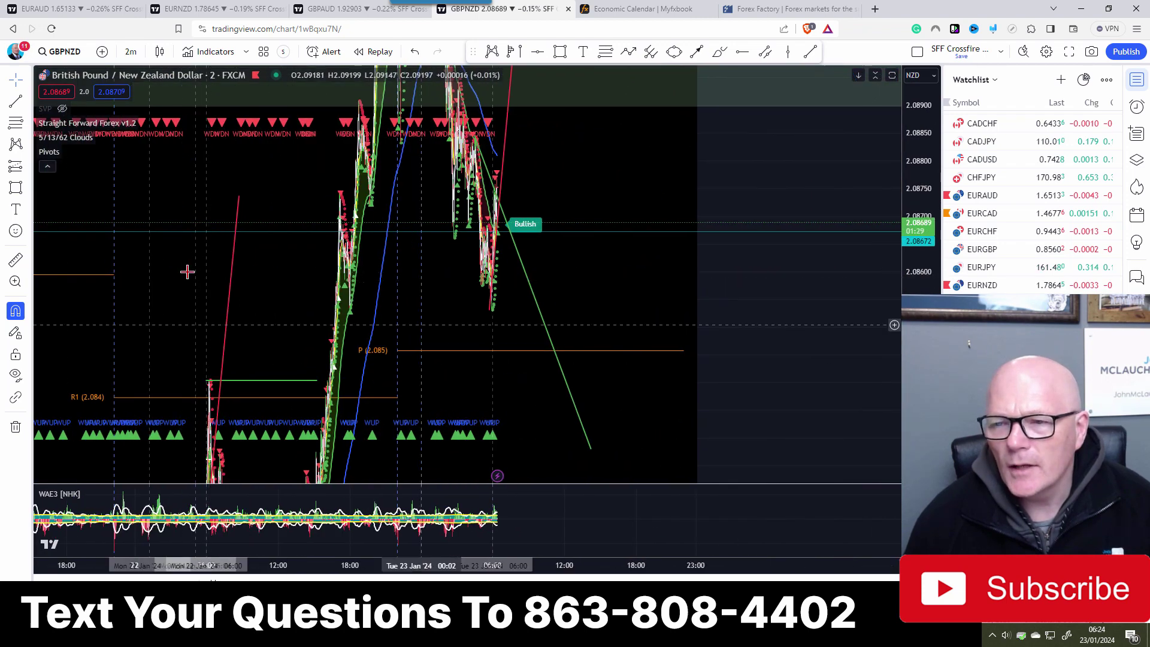
{"action": "left_click", "coordinate": [16, 281]}
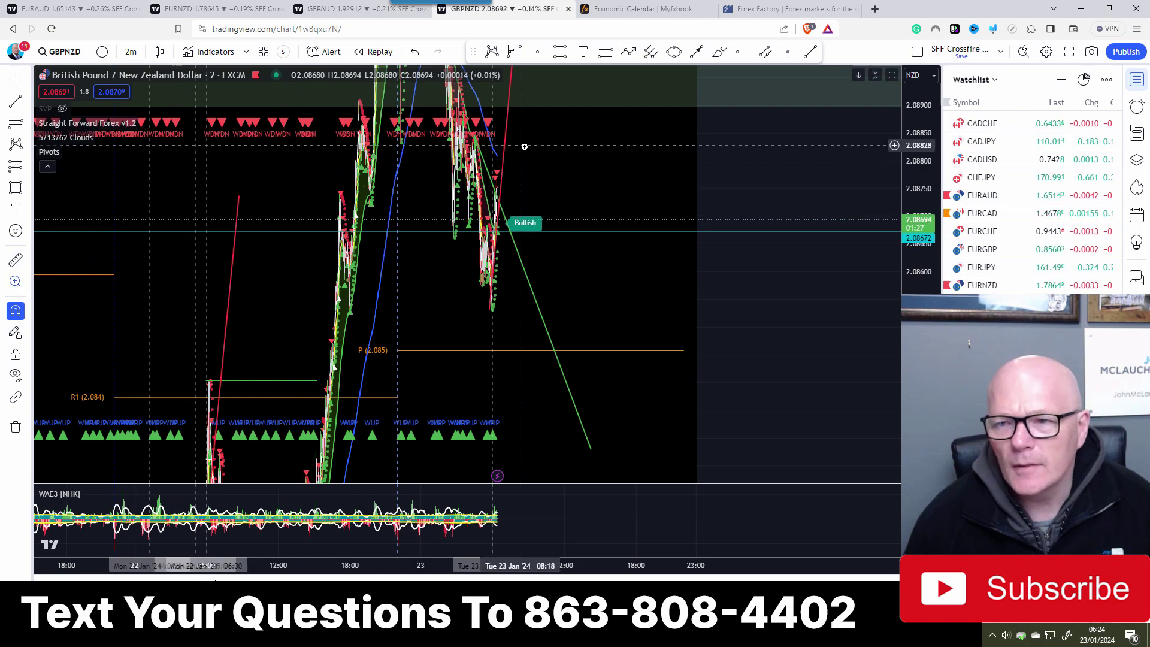
{"action": "left_click_drag", "start_coordinate": [537, 145], "coordinate": [401, 299]}
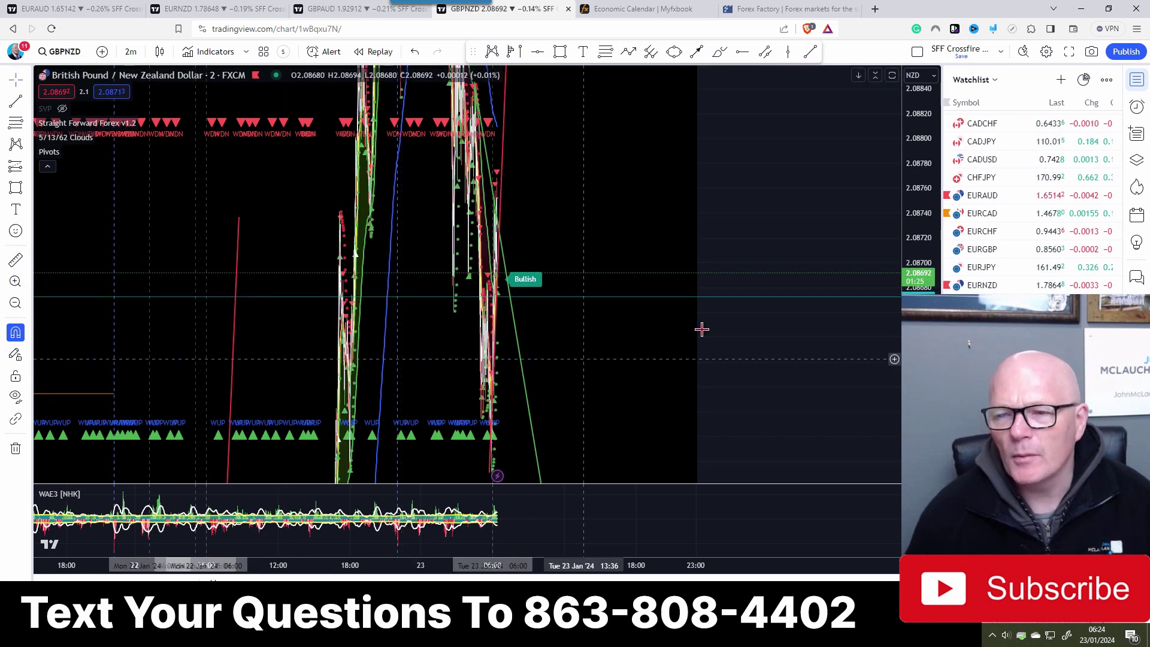
{"action": "scroll", "coordinate": [827, 339], "scroll_direction": "up", "scroll_amount": 5}
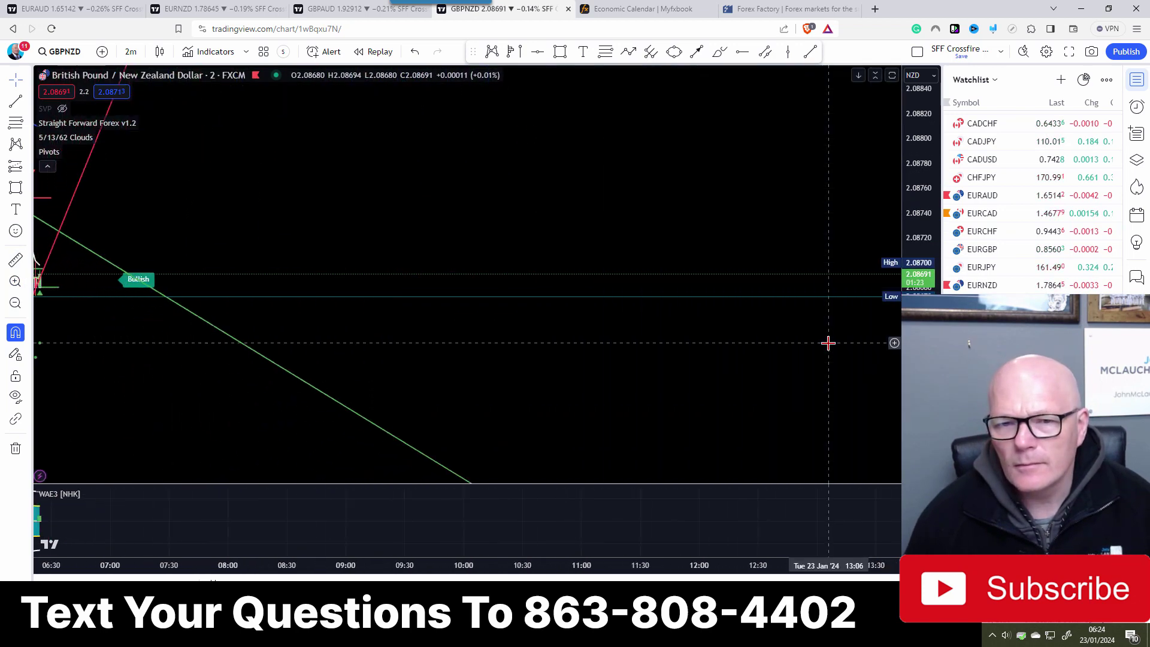
{"action": "key", "text": "alt+r"}
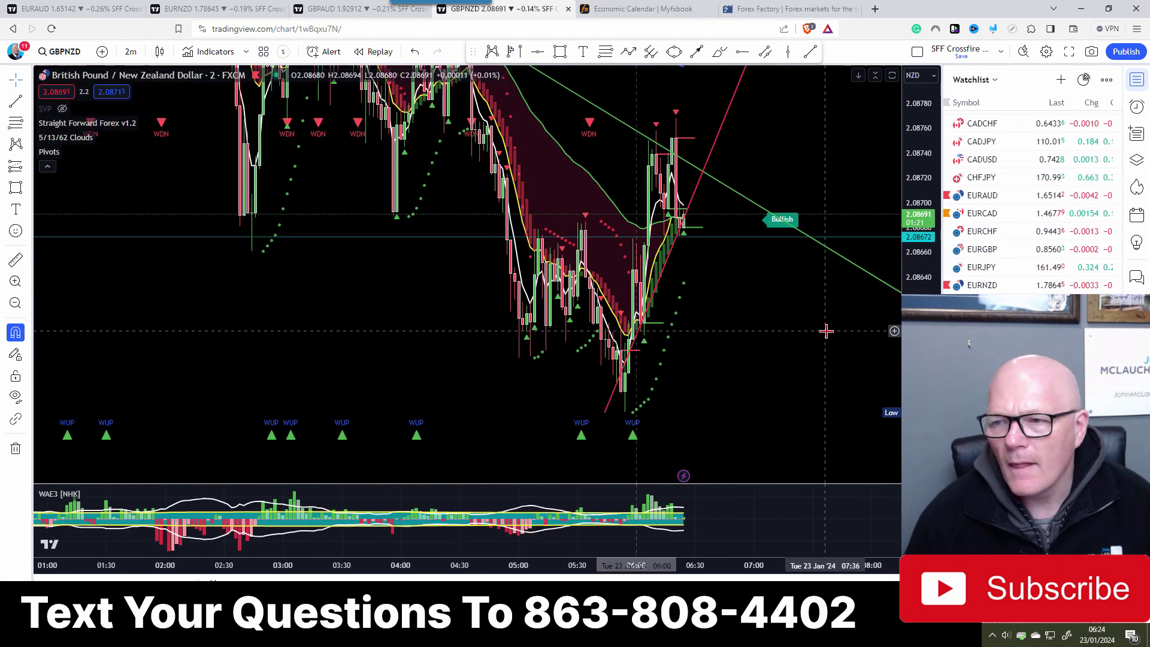
Examine GBPNZD's latest 2-minute candles where the rising red and falling green trend lines converge.
{"action": "scroll", "coordinate": [827, 329], "scroll_direction": "up", "scroll_amount": 5}
{"action": "left_click_drag", "start_coordinate": [595, 268], "coordinate": [866, 268]}
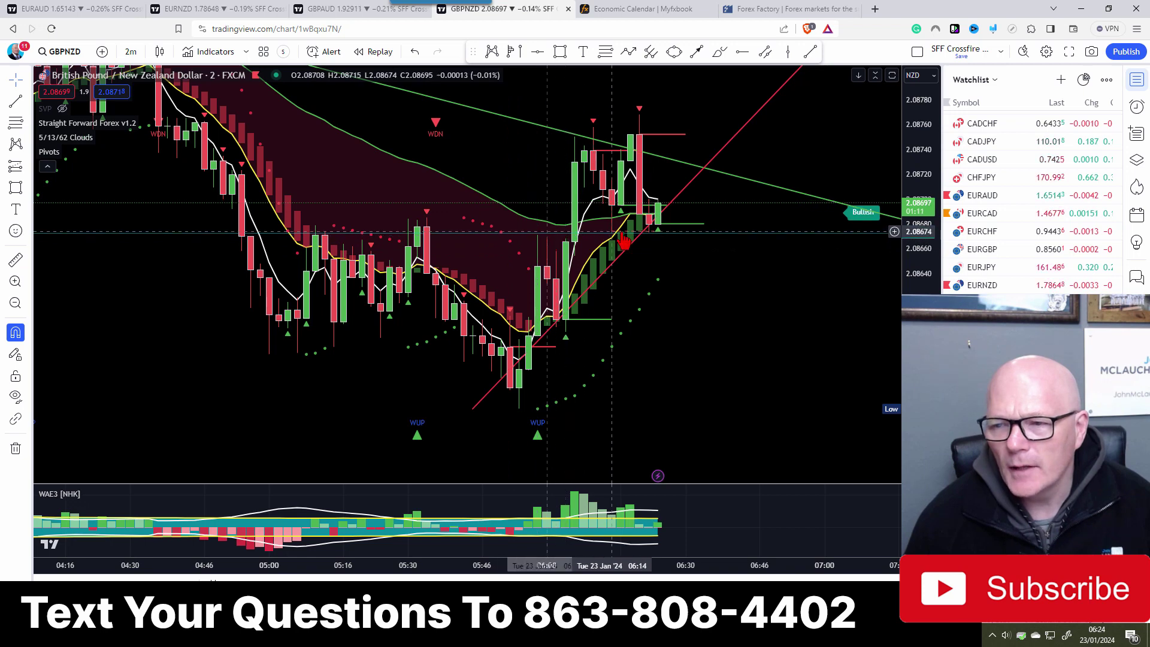
{"action": "left_click_drag", "start_coordinate": [752, 275], "coordinate": [568, 302]}
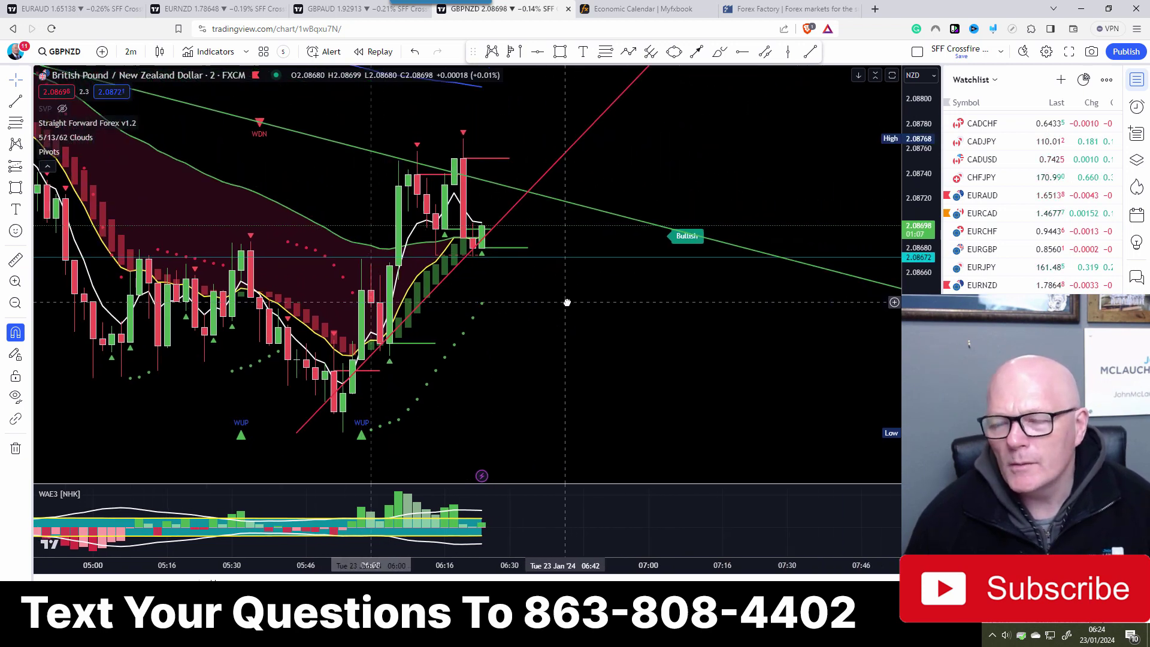
{"action": "scroll", "coordinate": [568, 303], "scroll_direction": "down", "scroll_amount": 1}
{"action": "scroll", "coordinate": [567, 302], "scroll_direction": "up", "scroll_amount": 1}
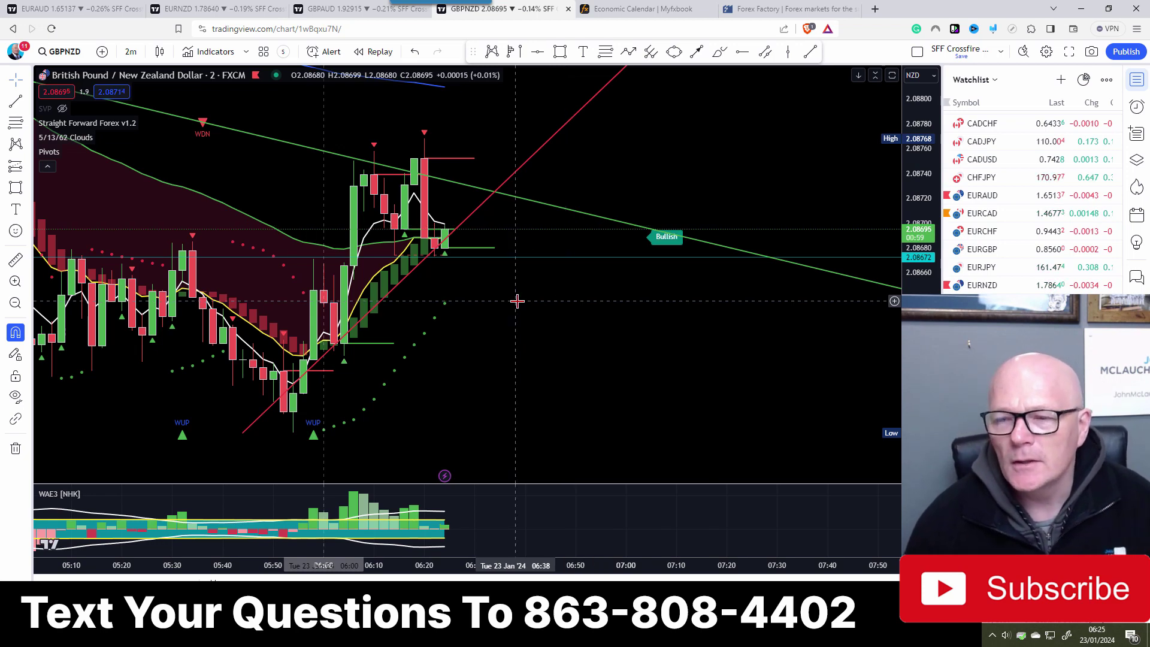
{"action": "left_click_drag", "start_coordinate": [545, 304], "coordinate": [517, 281]}
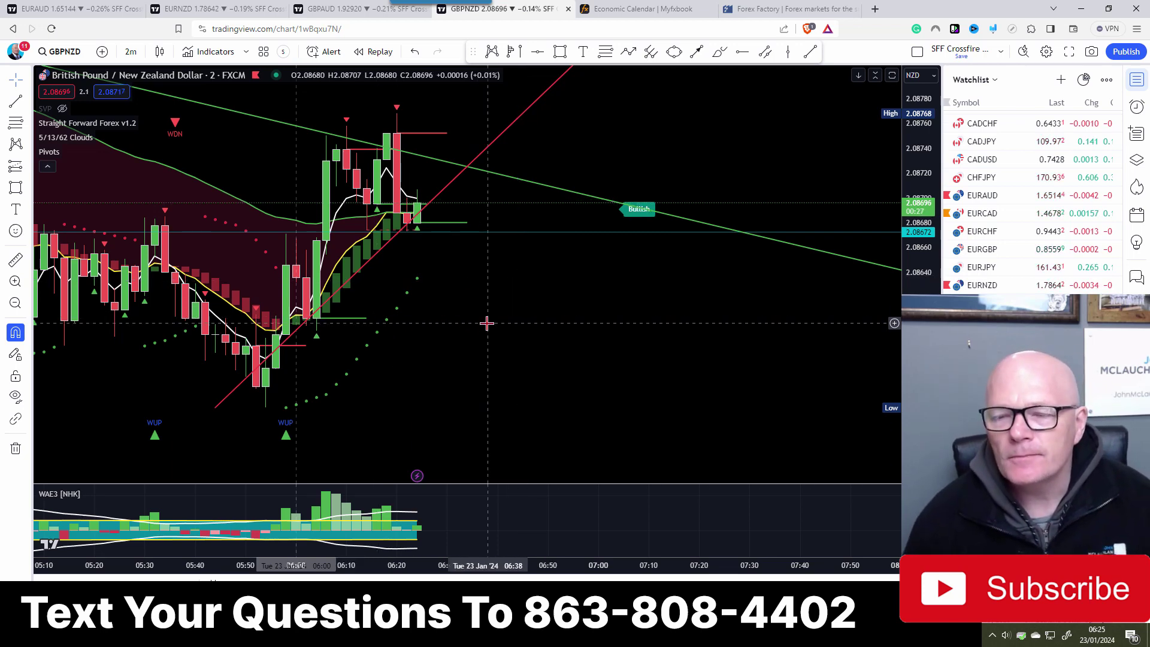
{"action": "left_click_drag", "start_coordinate": [490, 293], "coordinate": [541, 323]}
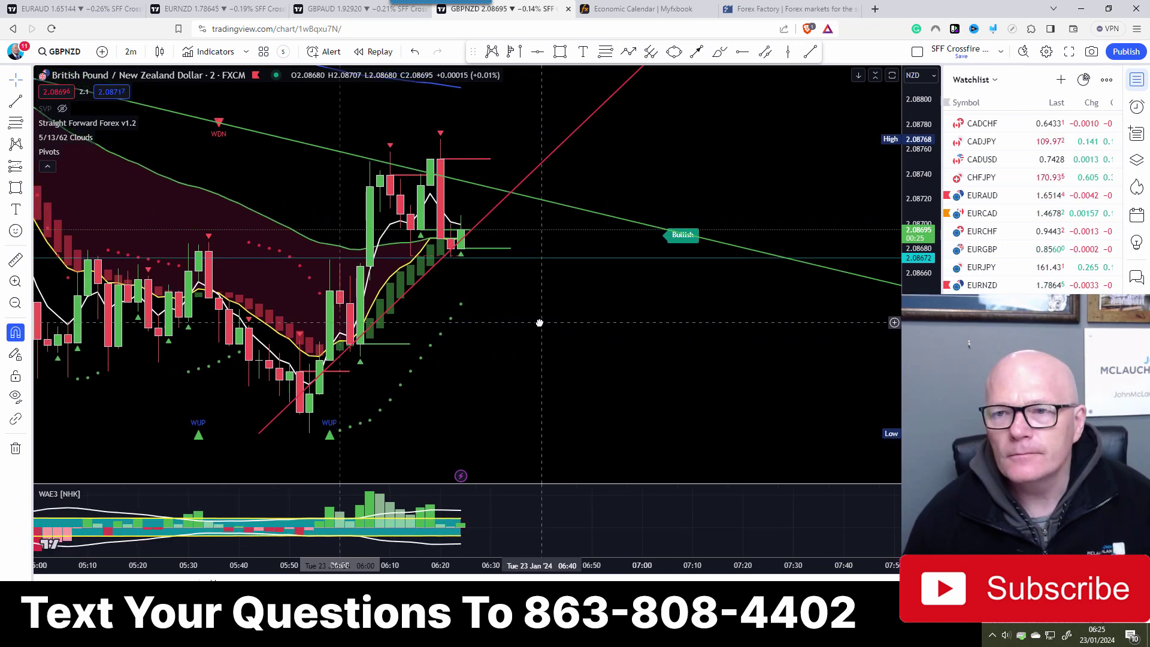
Check the EURAUD chart, and show the hidden Straight Forward Forex v1.2 indicator on the EURNZD 2-minute chart.
{"action": "left_click", "coordinate": [48, 8]}
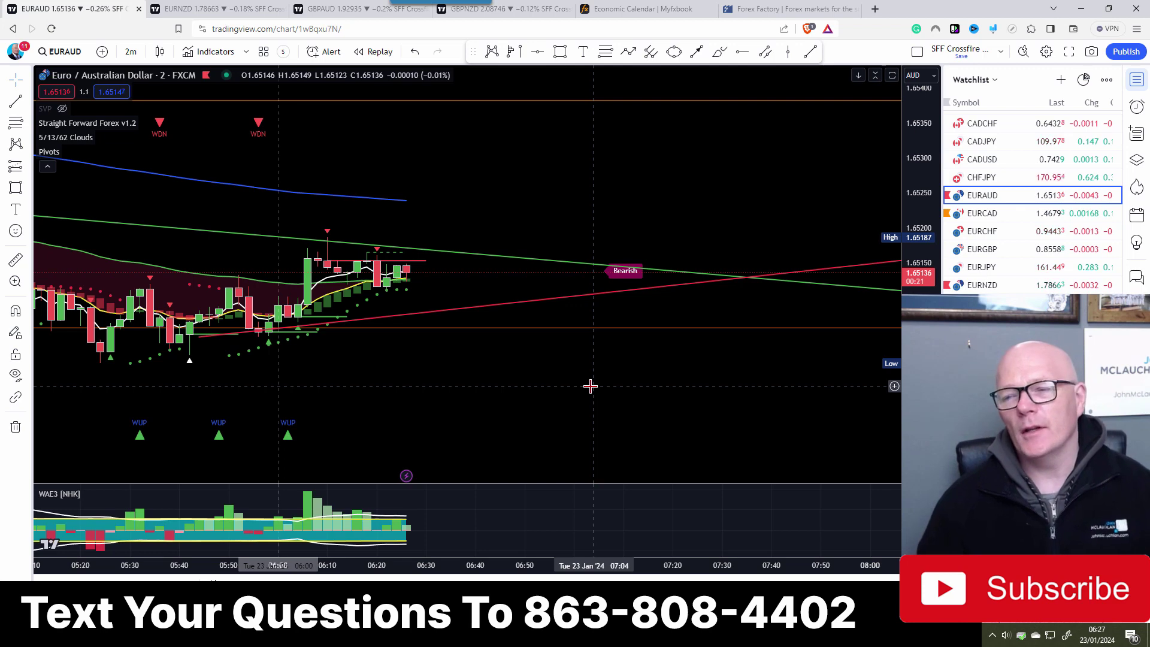
{"action": "left_click", "coordinate": [176, 12]}
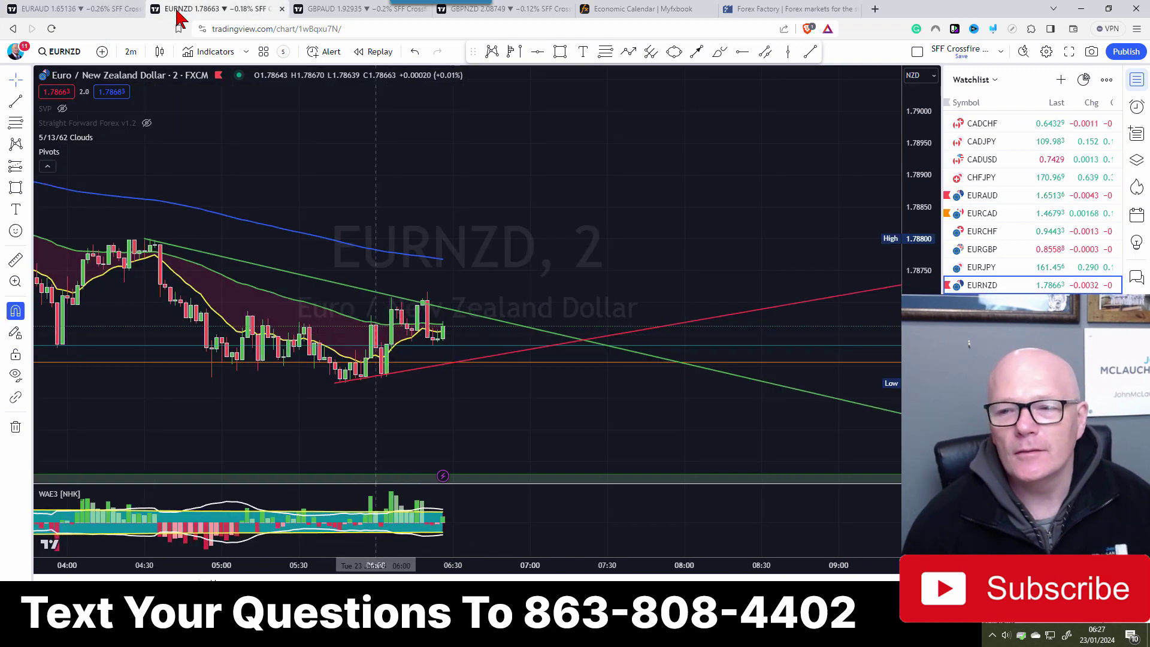
{"action": "left_click_drag", "start_coordinate": [520, 261], "coordinate": [484, 208]}
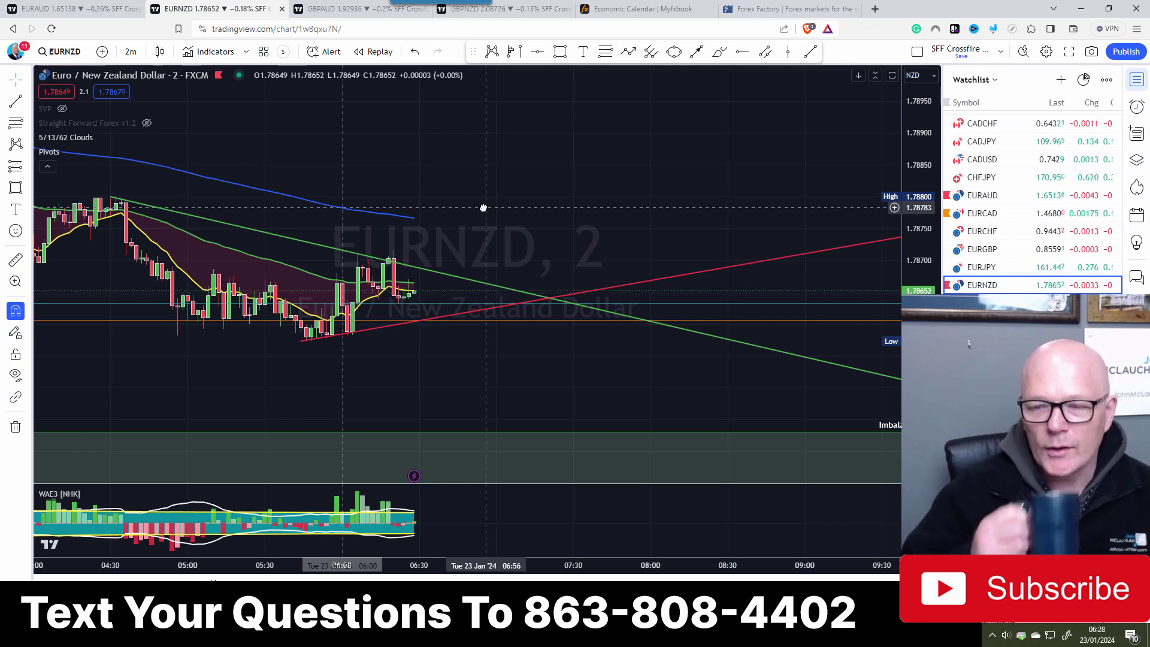
{"action": "mouse_move", "coordinate": [110, 135]}
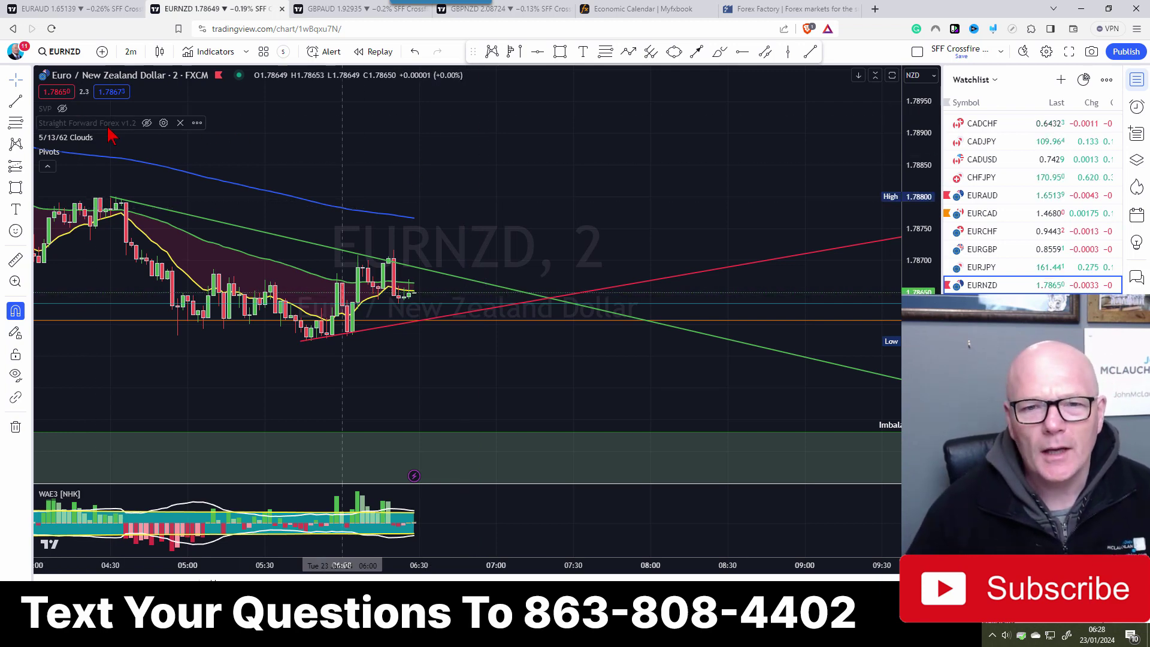
{"action": "left_click", "coordinate": [147, 123]}
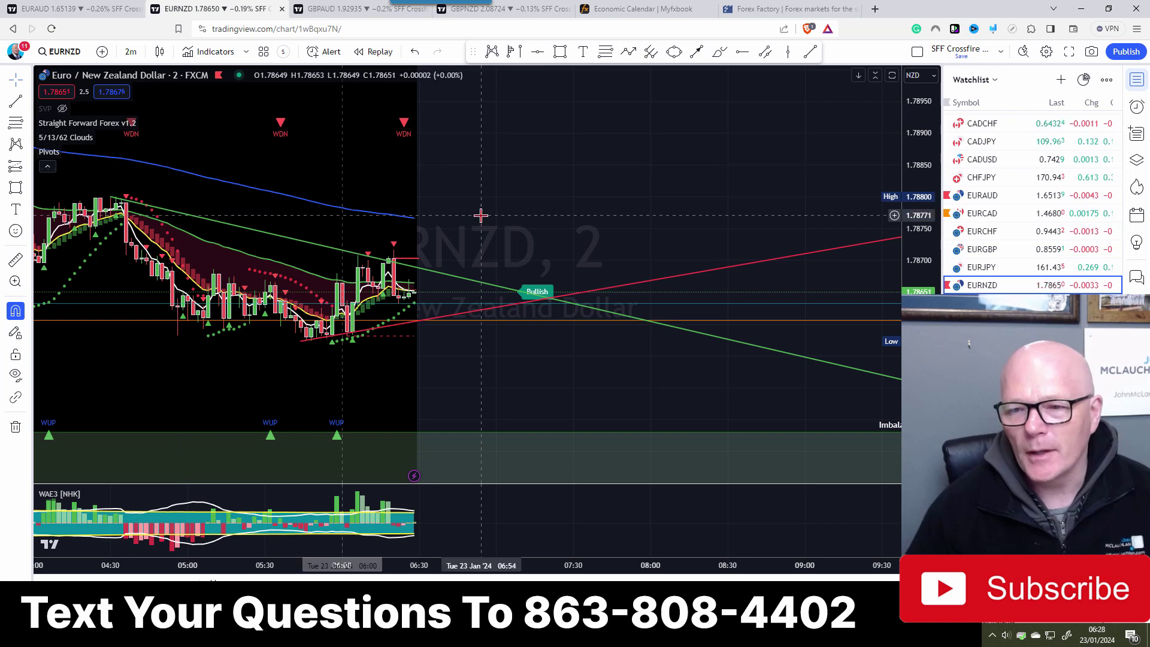
{"action": "scroll", "coordinate": [468, 210], "scroll_direction": "up", "scroll_amount": 4}
{"action": "left_click_drag", "start_coordinate": [305, 218], "coordinate": [699, 170]}
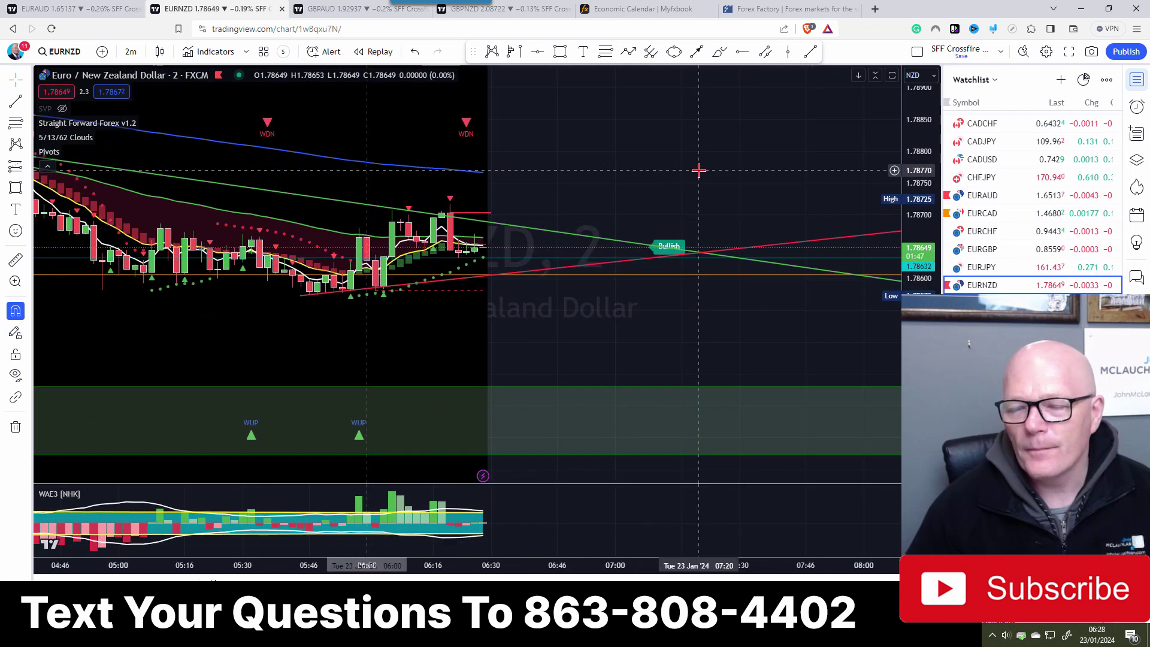
{"action": "scroll", "coordinate": [700, 171], "scroll_direction": "up", "scroll_amount": 2}
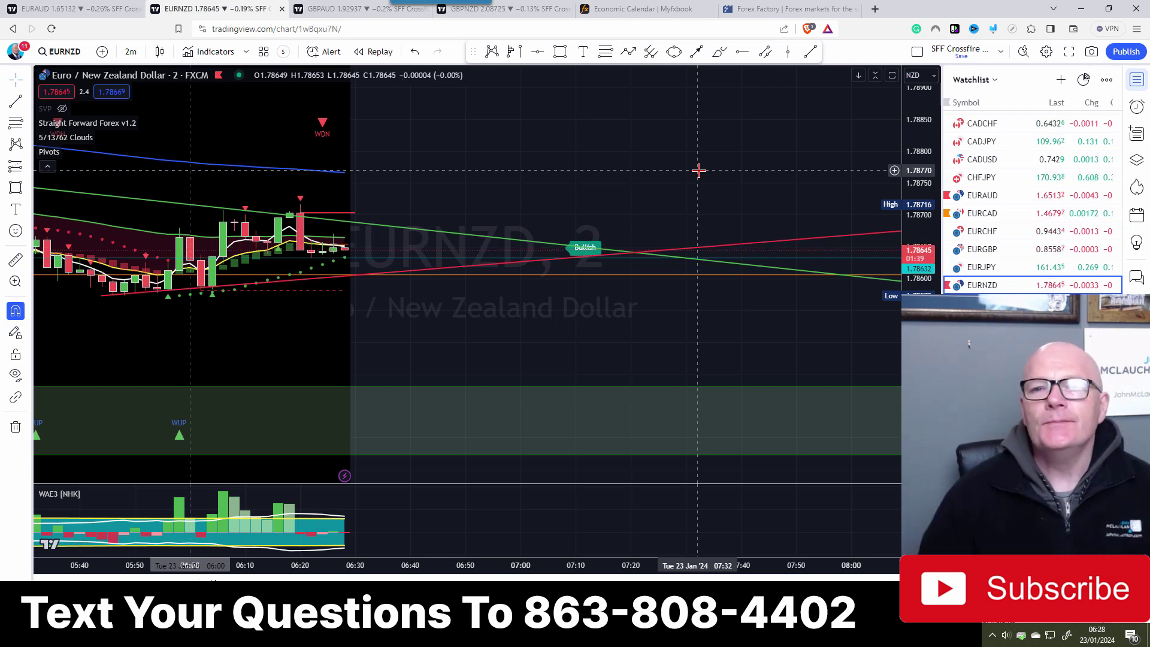
Compare GBPAUD and GBPNZD on their 2-minute charts, viewing price against the trend lines and the blue moving average.
{"action": "left_click", "coordinate": [354, 9]}
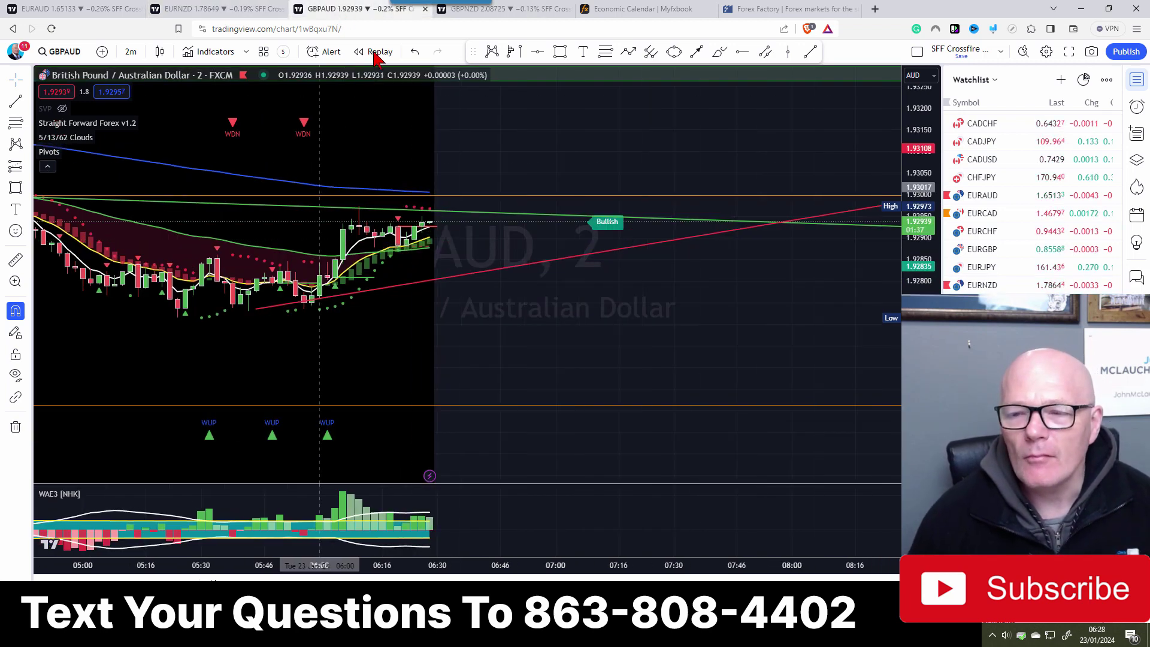
{"action": "scroll", "coordinate": [540, 323], "scroll_direction": "up", "scroll_amount": 3}
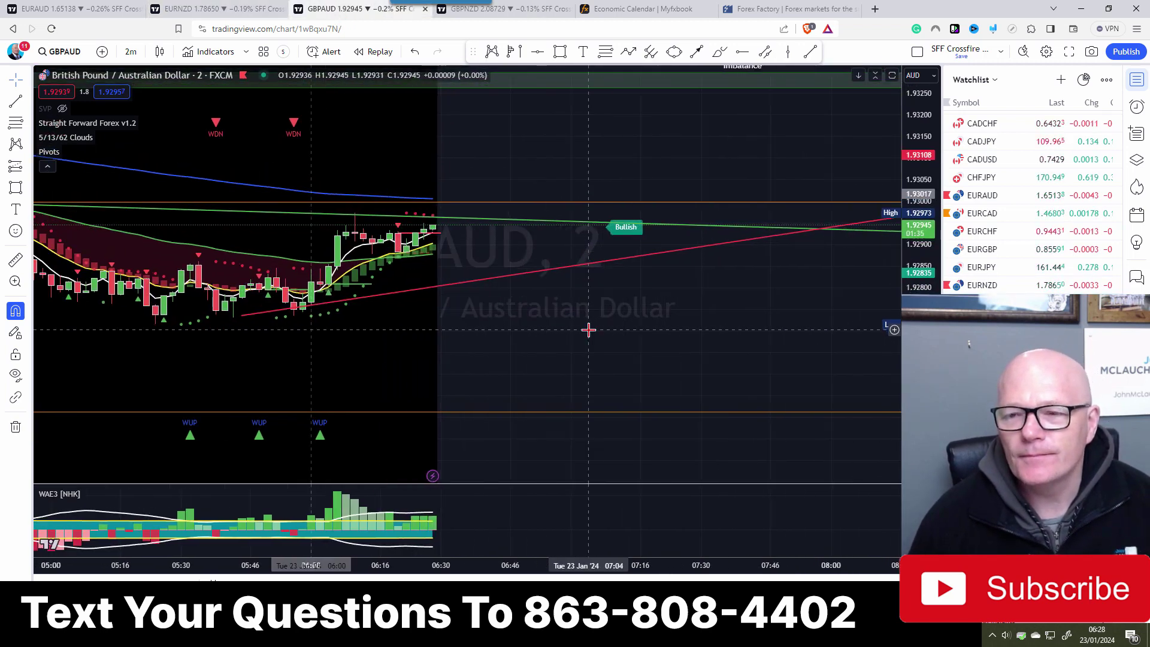
{"action": "scroll", "coordinate": [603, 321], "scroll_direction": "up", "scroll_amount": 2}
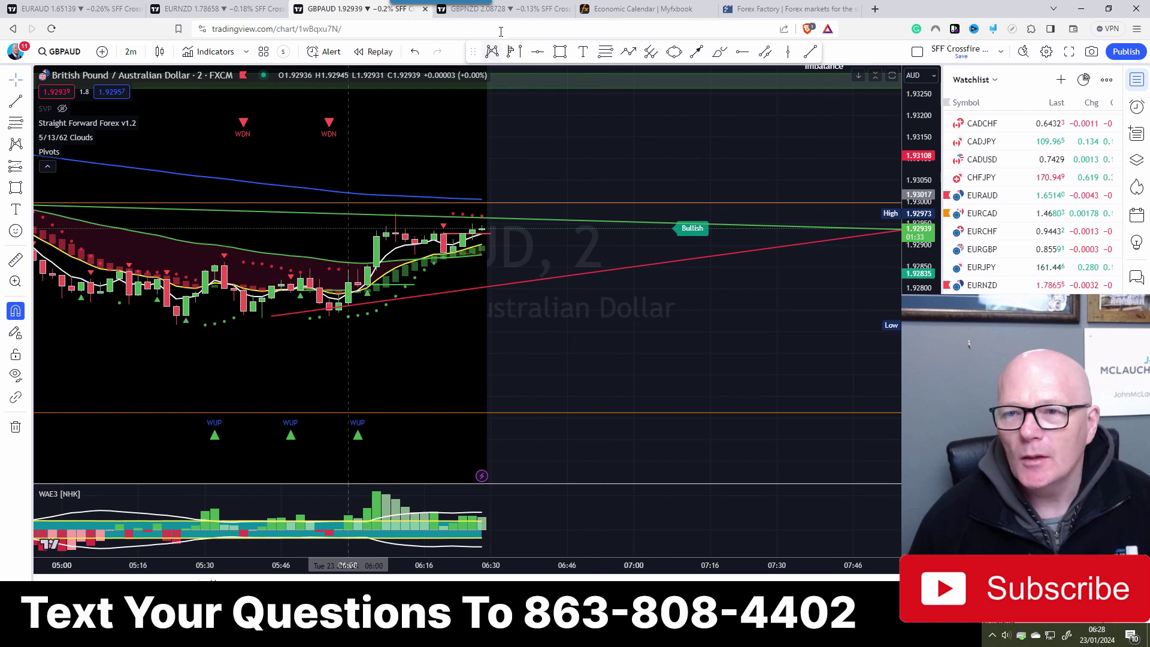
{"action": "left_click", "coordinate": [527, 11]}
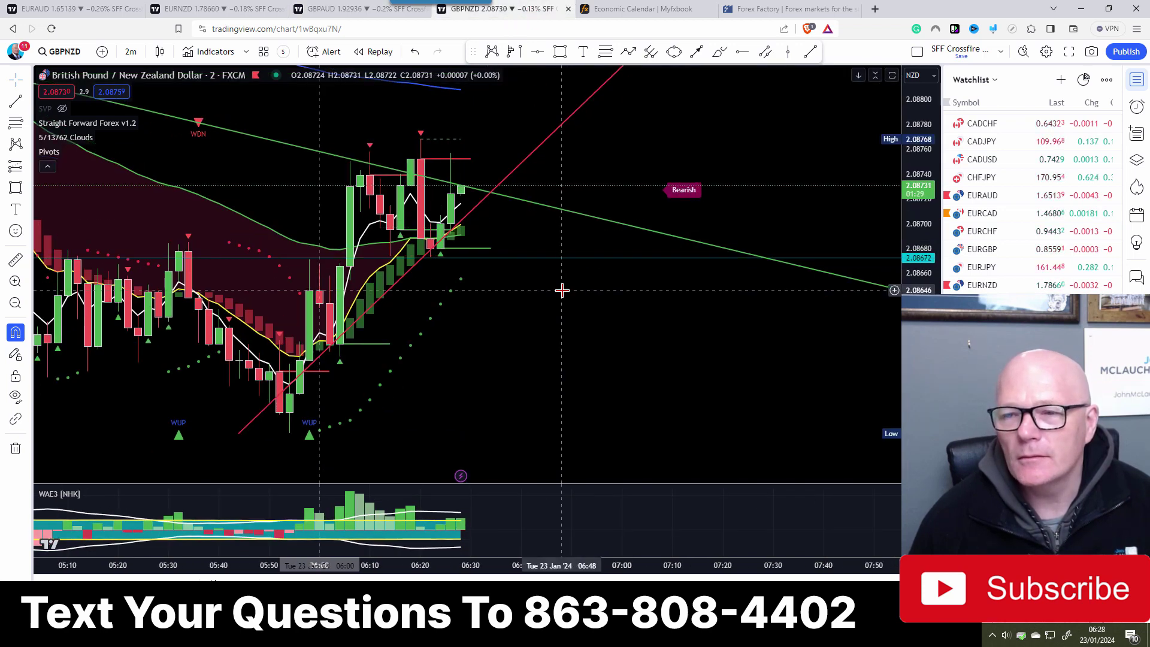
{"action": "left_click_drag", "start_coordinate": [593, 276], "coordinate": [645, 335]}
{"action": "left_click_drag", "start_coordinate": [920, 180], "coordinate": [922, 255]}
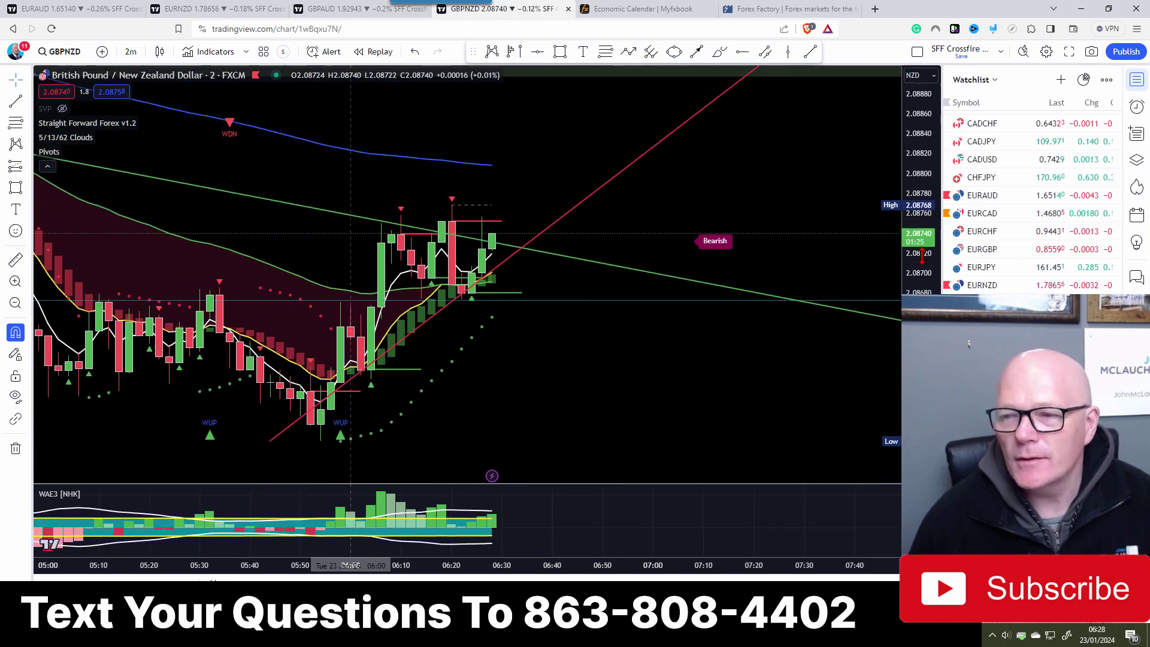
{"action": "left_click_drag", "start_coordinate": [621, 336], "coordinate": [524, 362]}
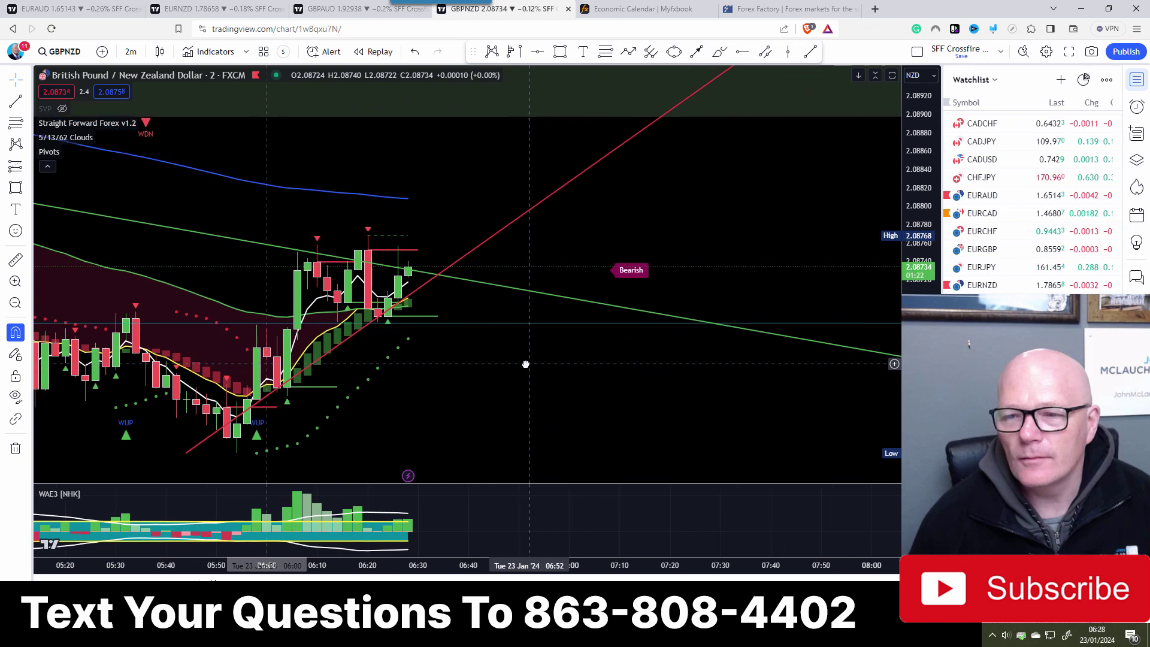
{"action": "left_click", "coordinate": [321, 18]}
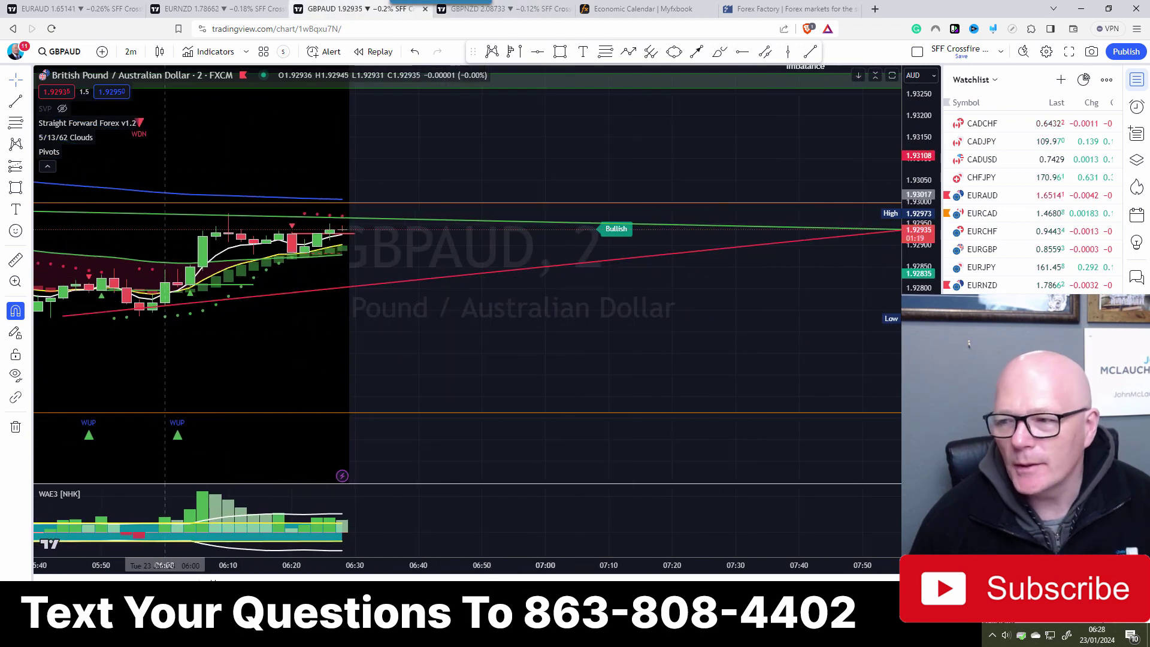
{"action": "left_click_drag", "start_coordinate": [412, 330], "coordinate": [650, 398]}
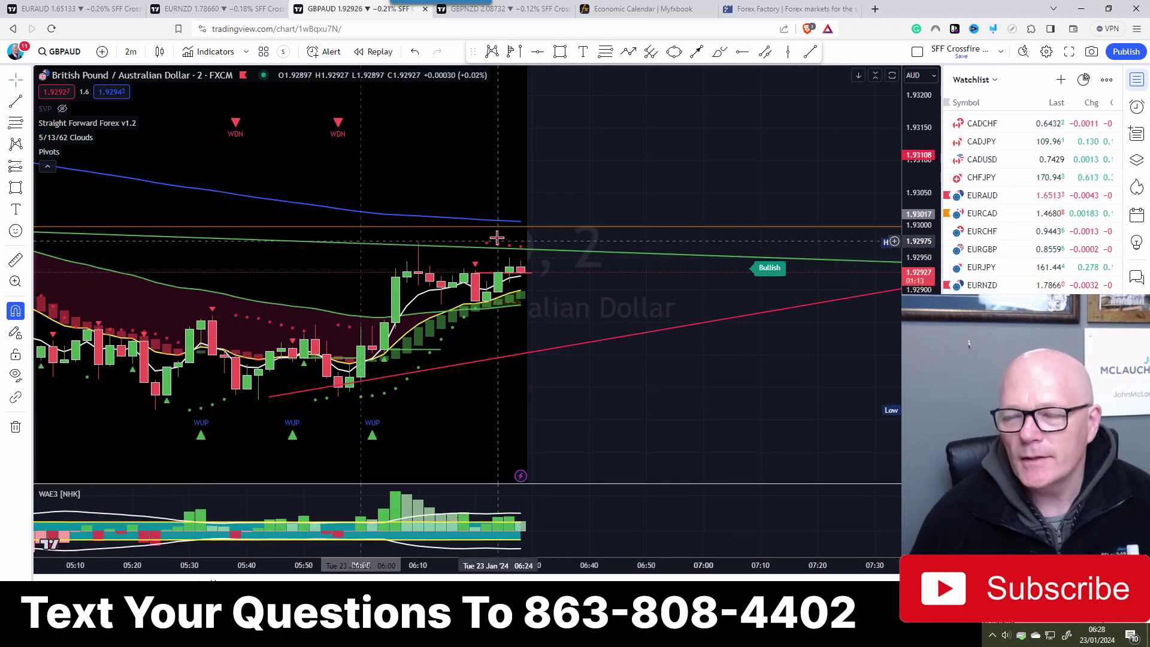
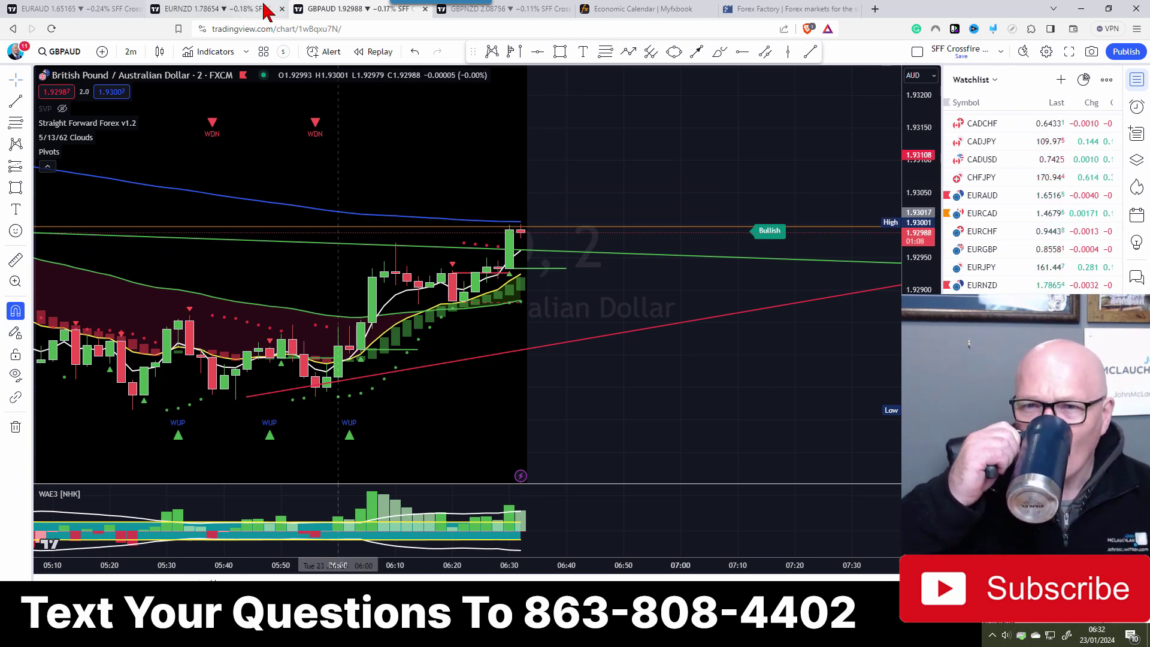
Examine GBPNZD's latest push to the blue moving average against the earlier session and the green zone overhead.
{"action": "left_click", "coordinate": [531, 11]}
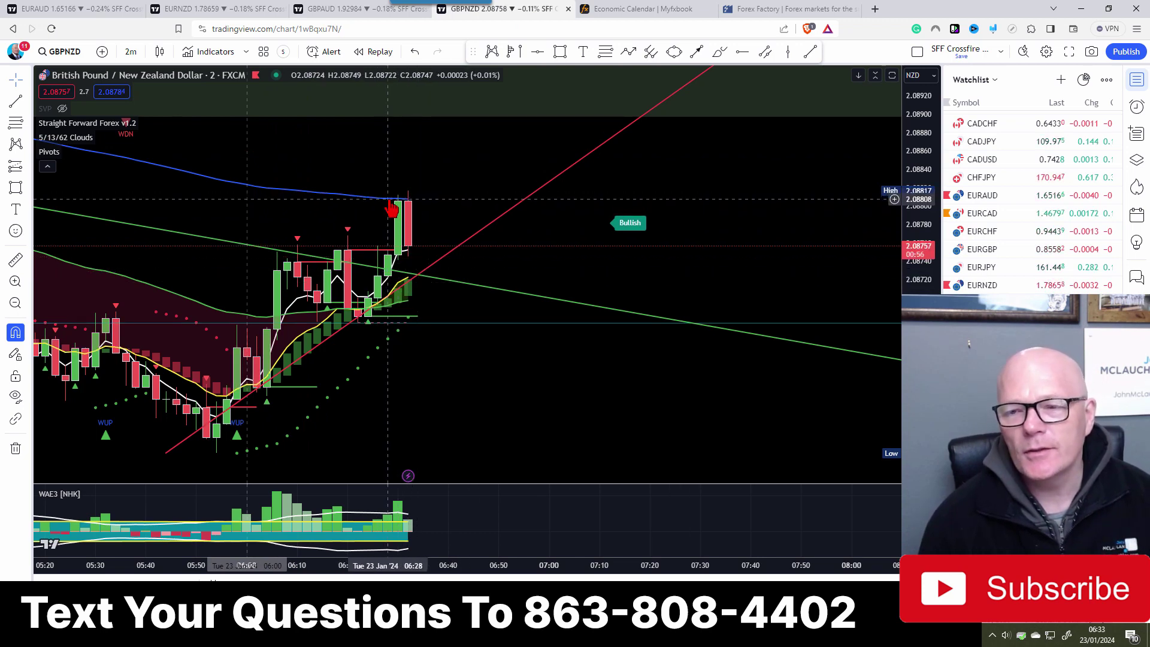
{"action": "scroll", "coordinate": [392, 208], "scroll_direction": "down", "scroll_amount": 2}
{"action": "left_click_drag", "start_coordinate": [393, 209], "coordinate": [480, 275]}
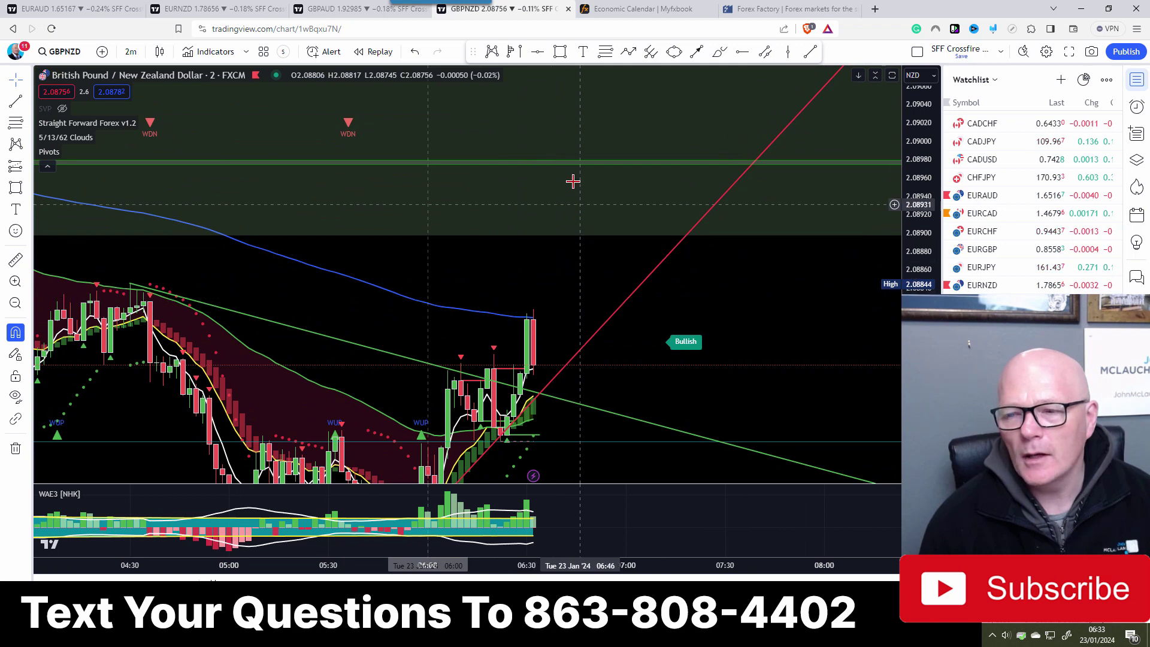
{"action": "scroll", "coordinate": [486, 218], "scroll_direction": "down", "scroll_amount": 3}
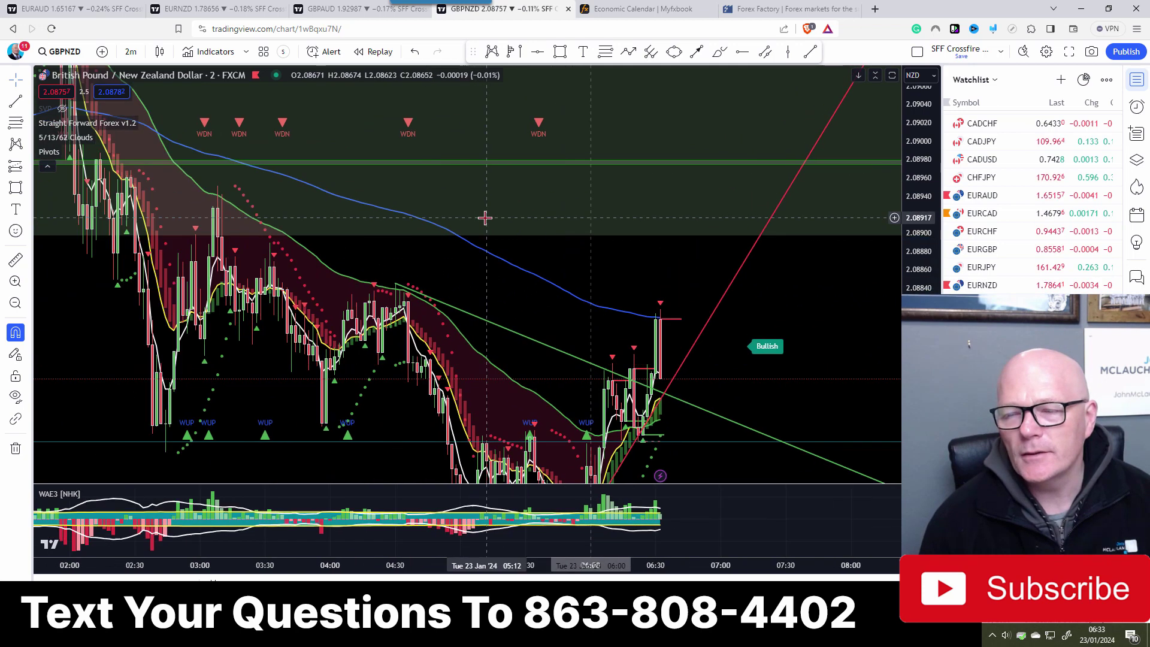
{"action": "scroll", "coordinate": [486, 218], "scroll_direction": "down", "scroll_amount": 2}
{"action": "scroll", "coordinate": [571, 222], "scroll_direction": "up", "scroll_amount": 1}
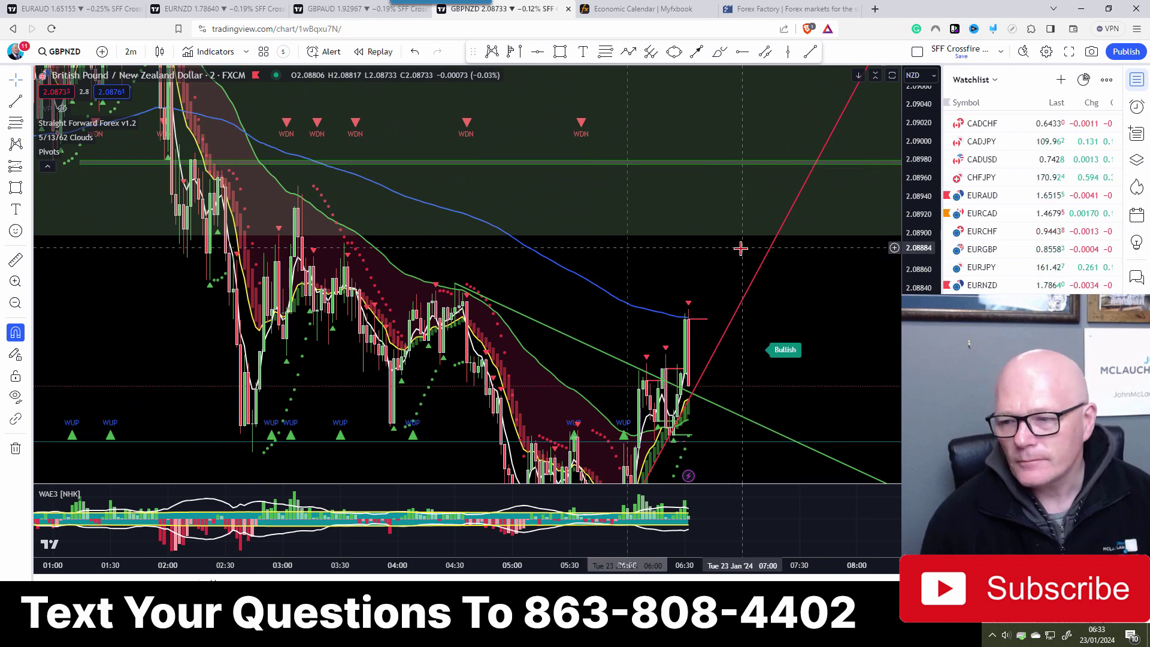
{"action": "left_click_drag", "start_coordinate": [609, 236], "coordinate": [407, 149]}
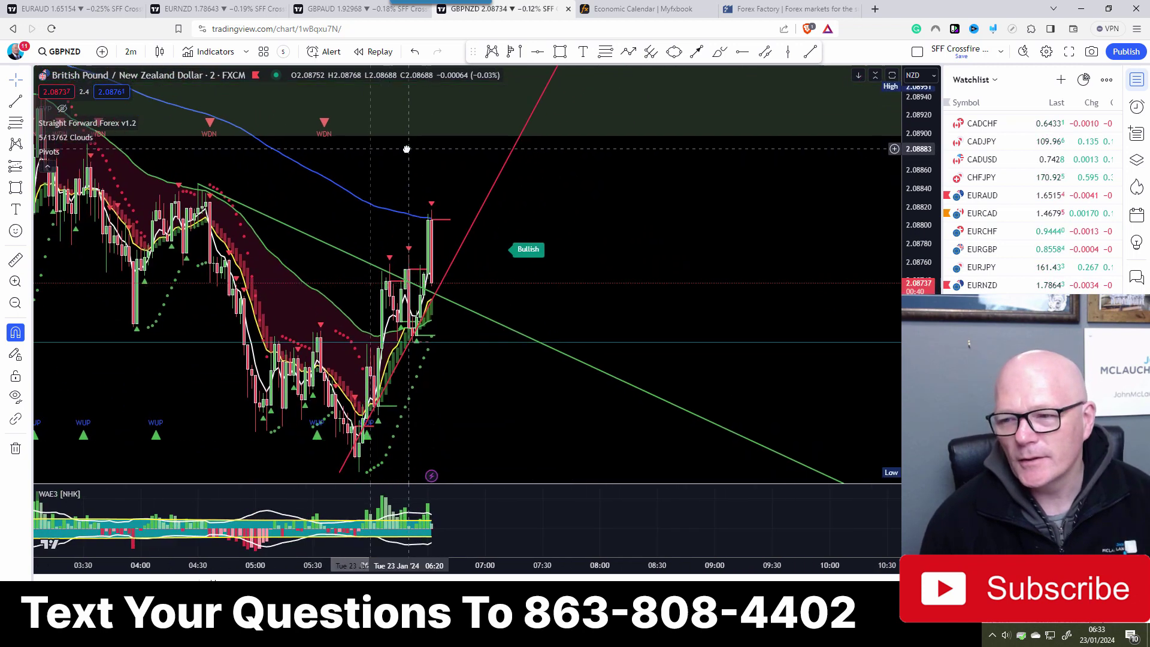
Inspect GBPNZD's newest candles near the trend line crossing together with the WAE3 histogram.
{"action": "scroll", "coordinate": [394, 171], "scroll_direction": "up", "scroll_amount": 5}
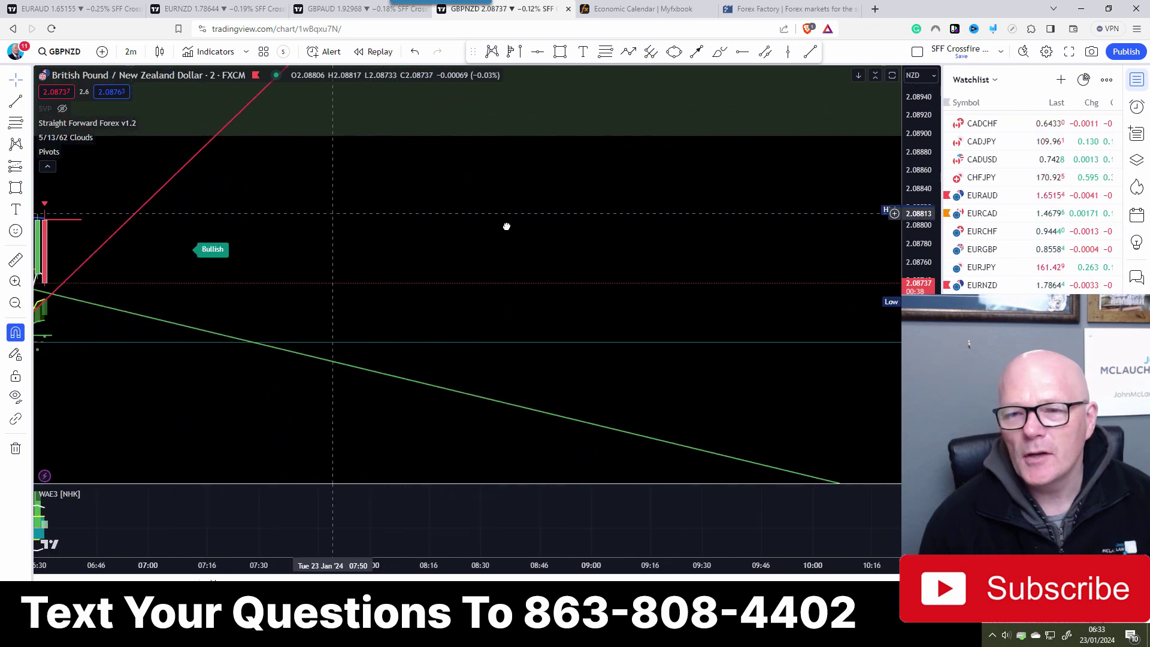
{"action": "left_click_drag", "start_coordinate": [506, 227], "coordinate": [683, 200]}
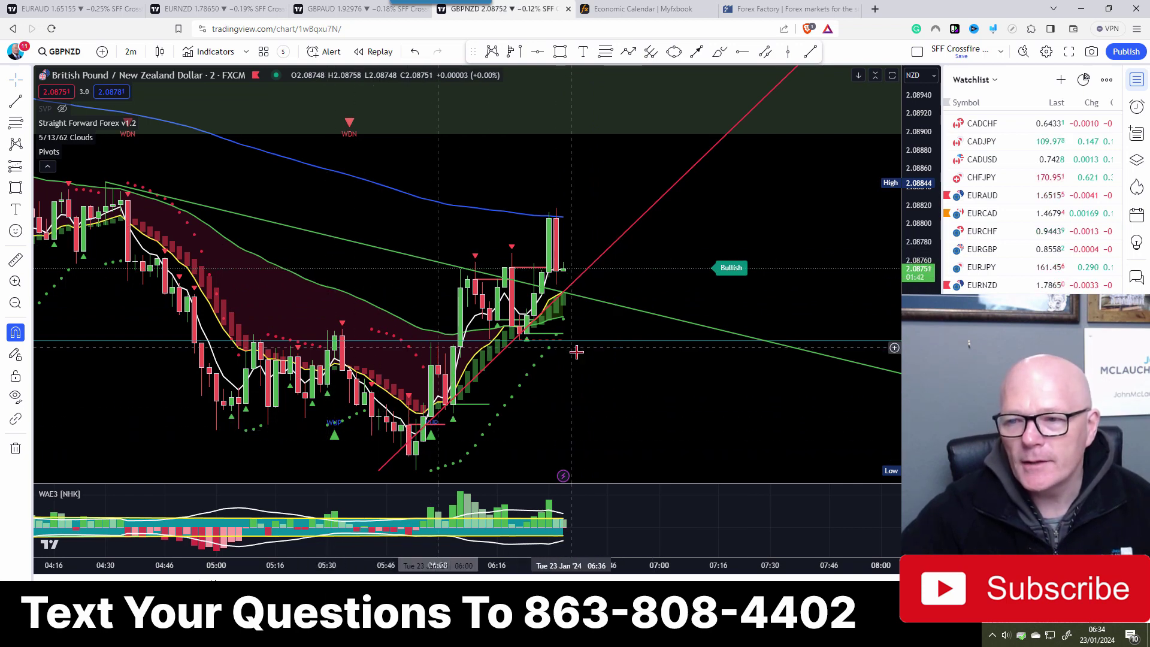
{"action": "left_click_drag", "start_coordinate": [577, 353], "coordinate": [523, 257]}
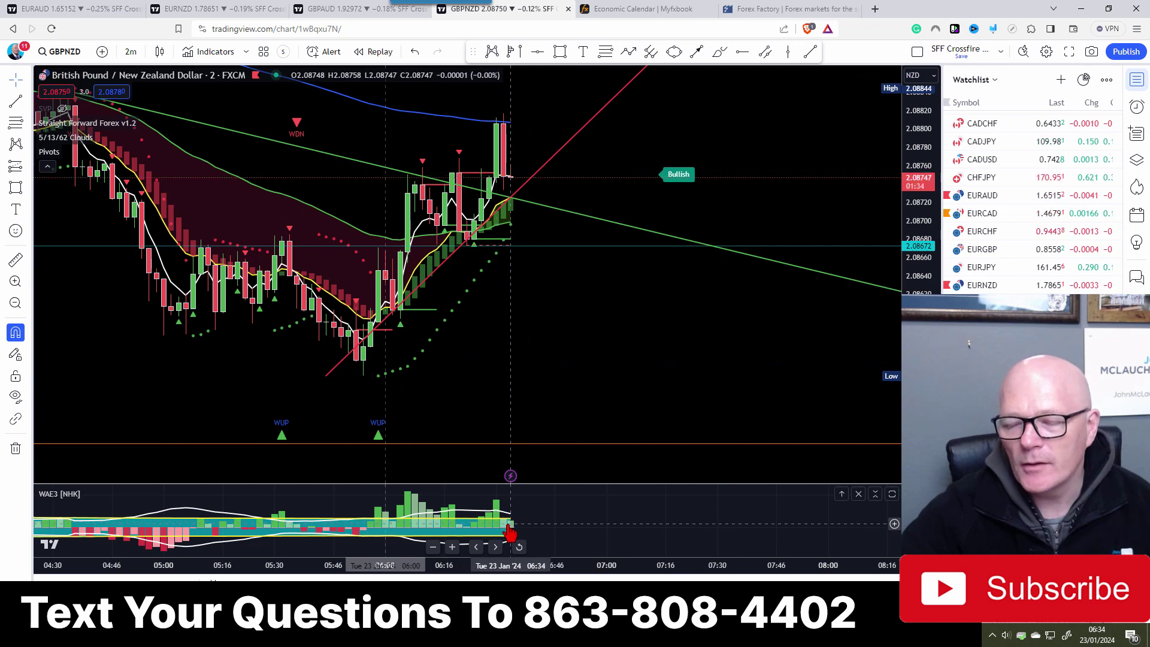
{"action": "left_click_drag", "start_coordinate": [559, 289], "coordinate": [566, 322]}
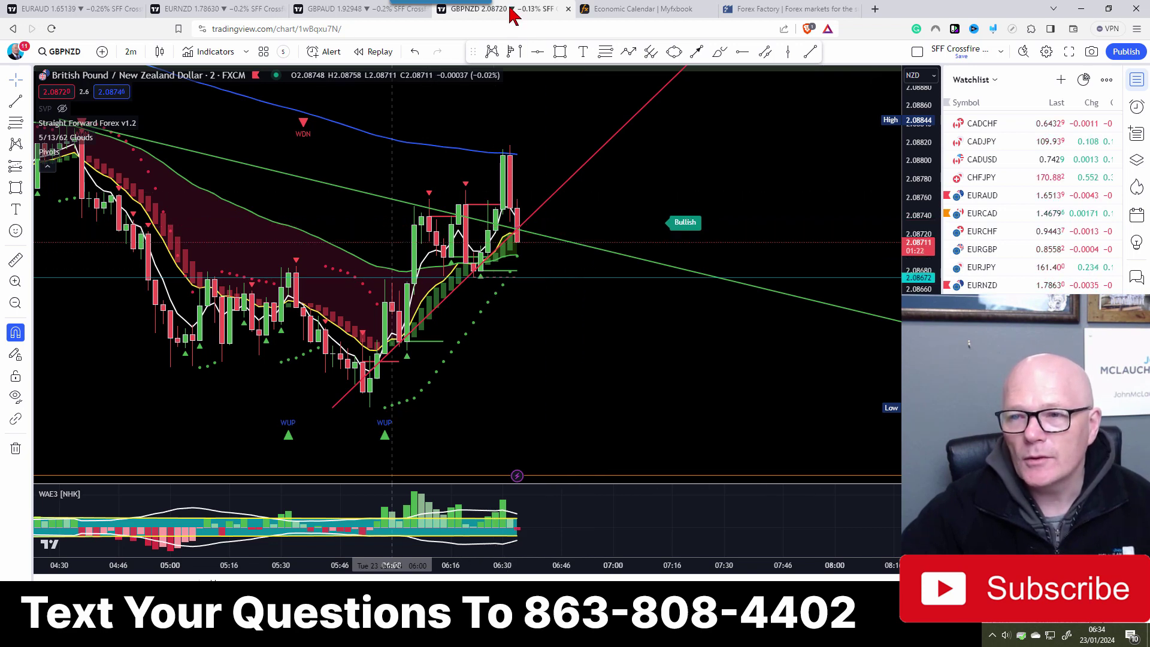
Measure the distance on the EURAUD 2-minute chart from just above the blue moving average to the upper orange level.
{"action": "left_click", "coordinate": [77, 17]}
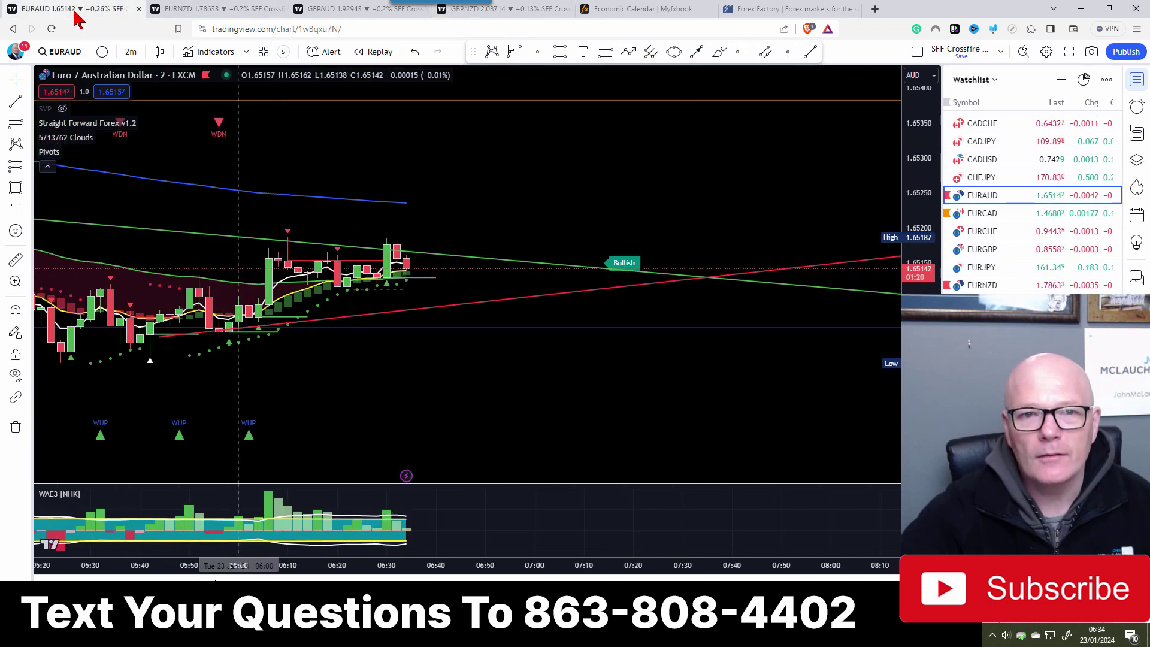
{"action": "left_click_drag", "start_coordinate": [496, 200], "coordinate": [489, 191]}
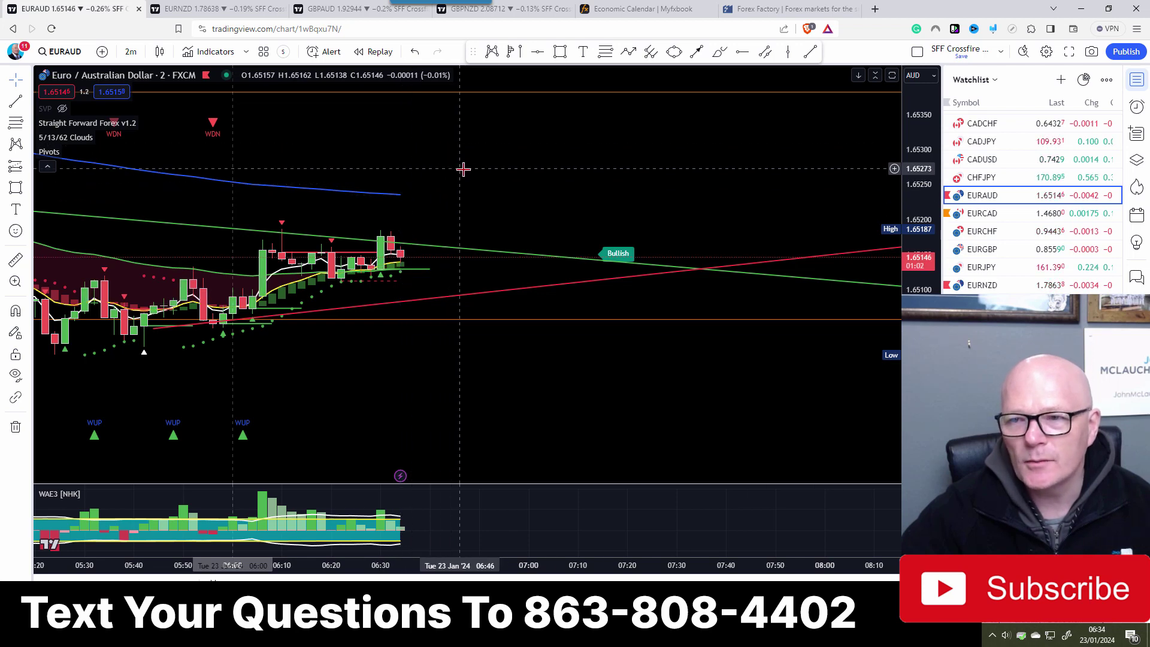
{"action": "left_click_drag", "start_coordinate": [479, 193], "coordinate": [545, 283]}
{"action": "left_click", "coordinate": [16, 259]}
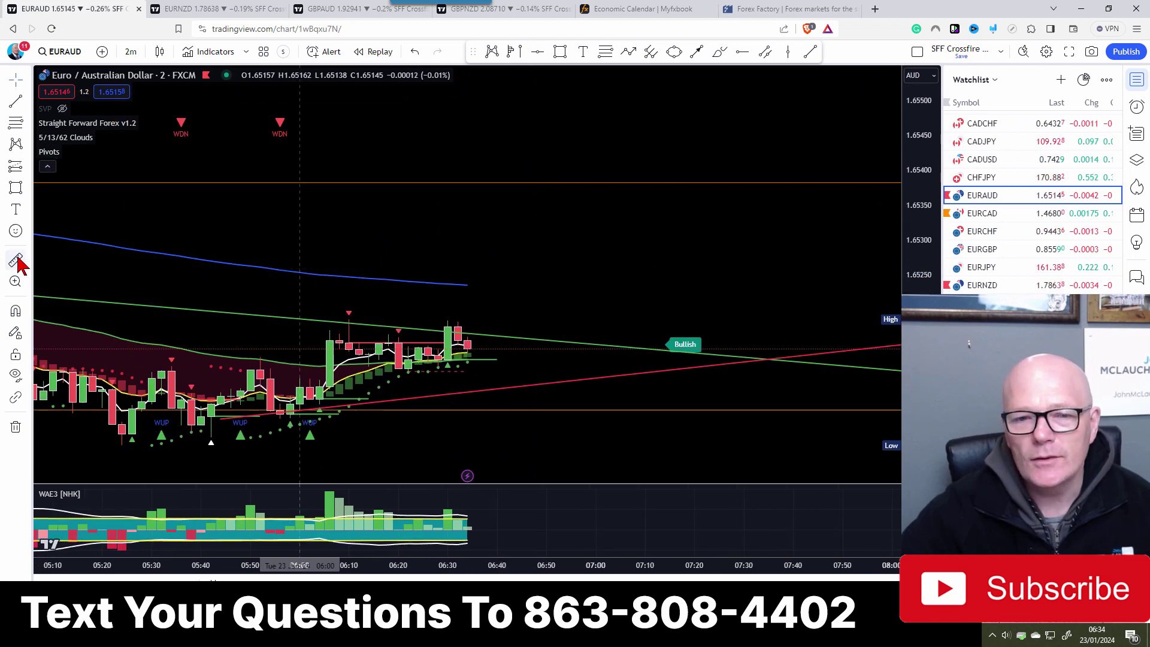
{"action": "left_click", "coordinate": [501, 275]}
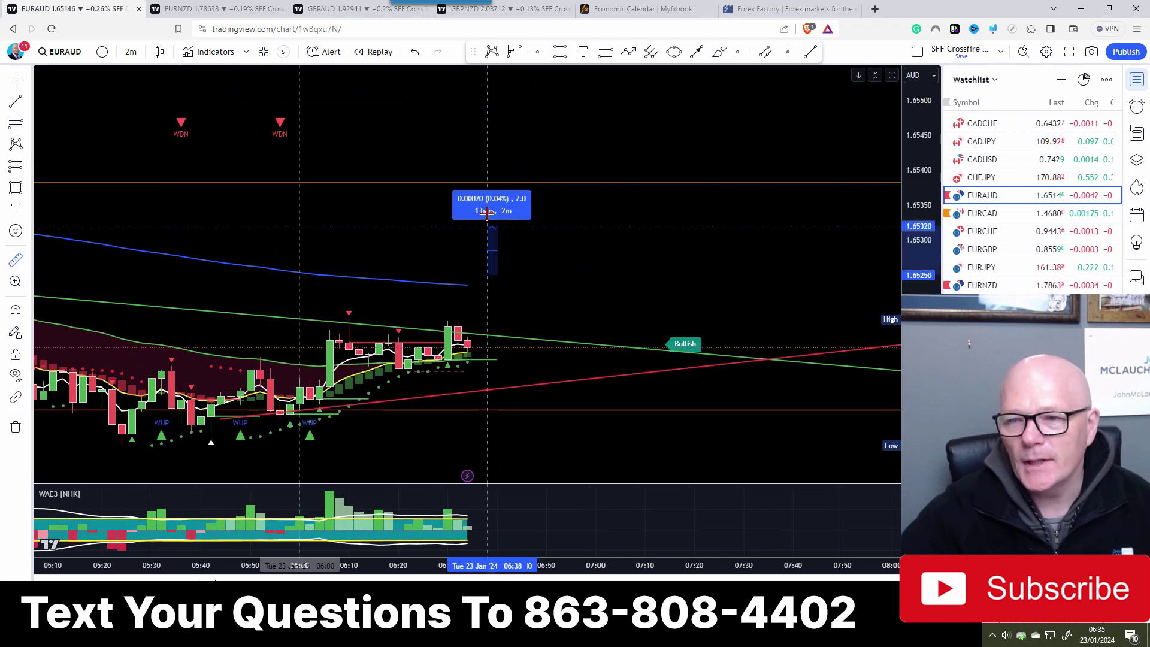
{"action": "left_click", "coordinate": [482, 183]}
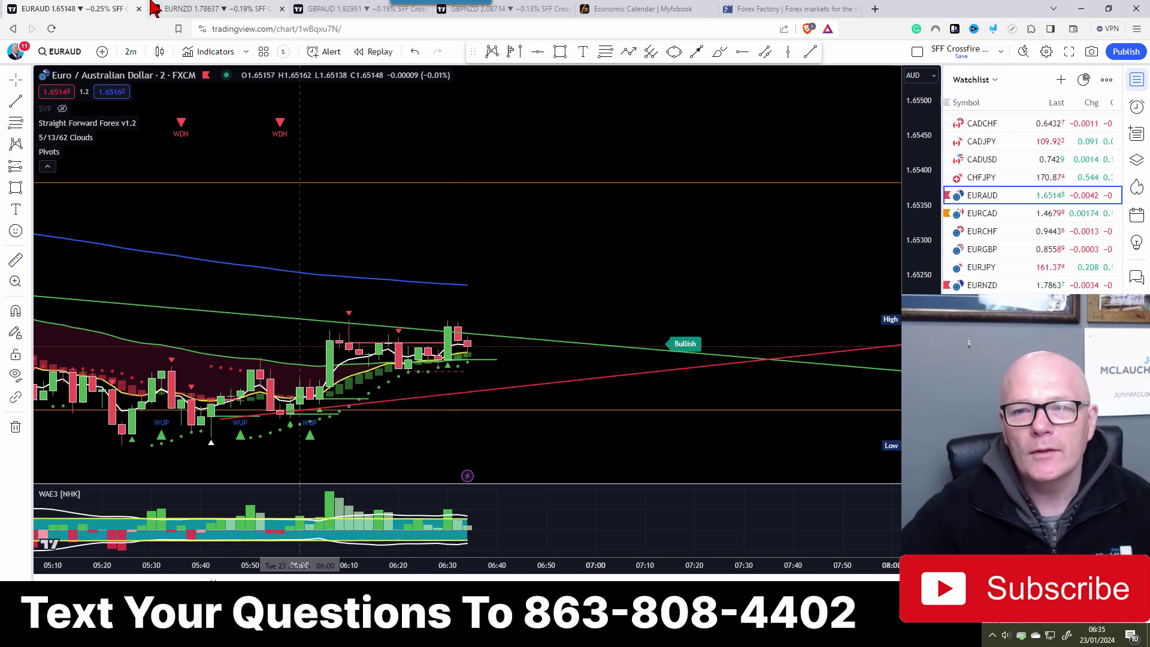
Compare the EURAUD, EURNZD, GBPAUD and GBPNZD 2-minute charts, viewing price against the converging trend lines.
{"action": "left_click_drag", "start_coordinate": [547, 267], "coordinate": [524, 195]}
{"action": "scroll", "coordinate": [524, 195], "scroll_direction": "down", "scroll_amount": 2}
{"action": "scroll", "coordinate": [524, 196], "scroll_direction": "up", "scroll_amount": 1}
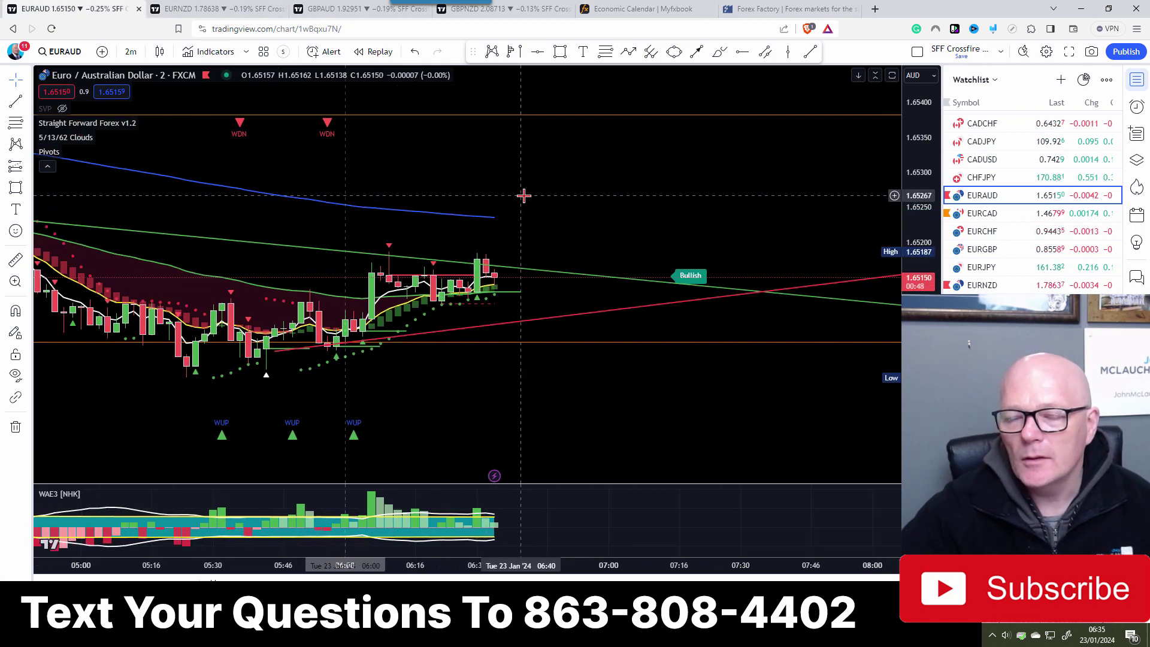
{"action": "left_click", "coordinate": [196, 12]}
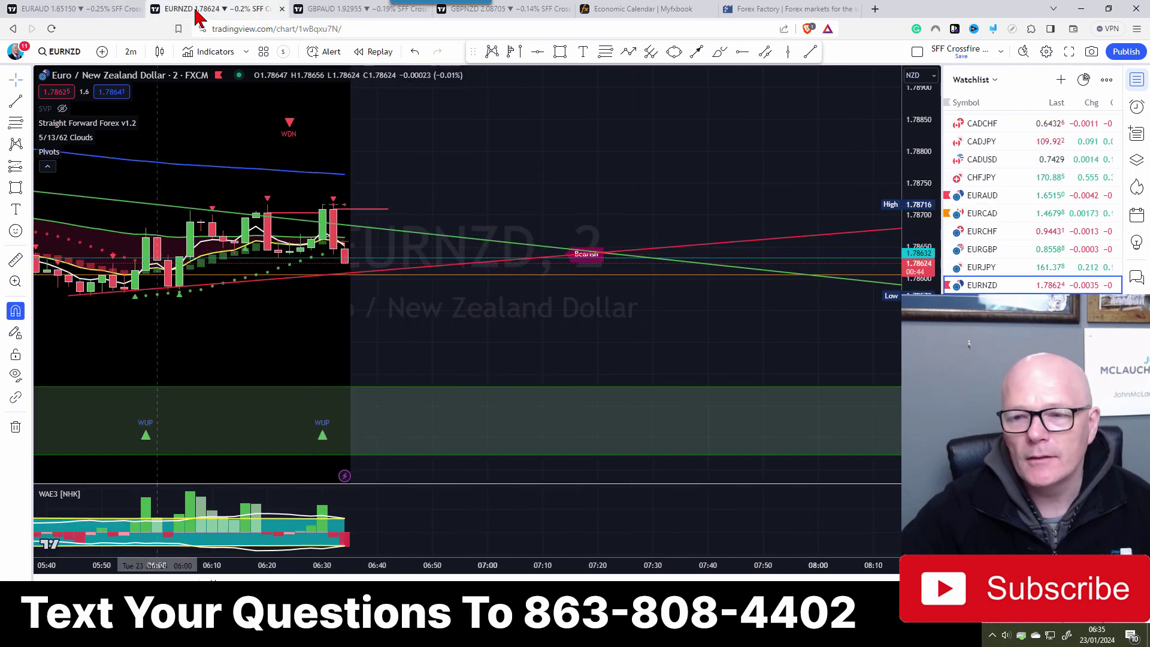
{"action": "left_click", "coordinate": [316, 13]}
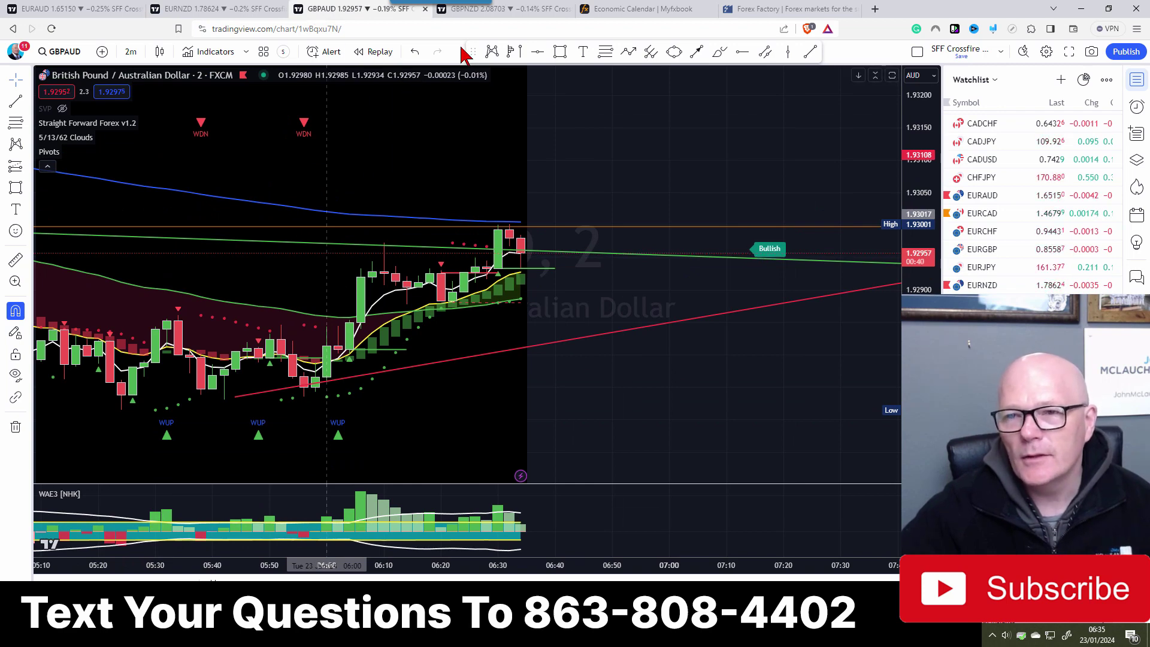
{"action": "left_click", "coordinate": [537, 15]}
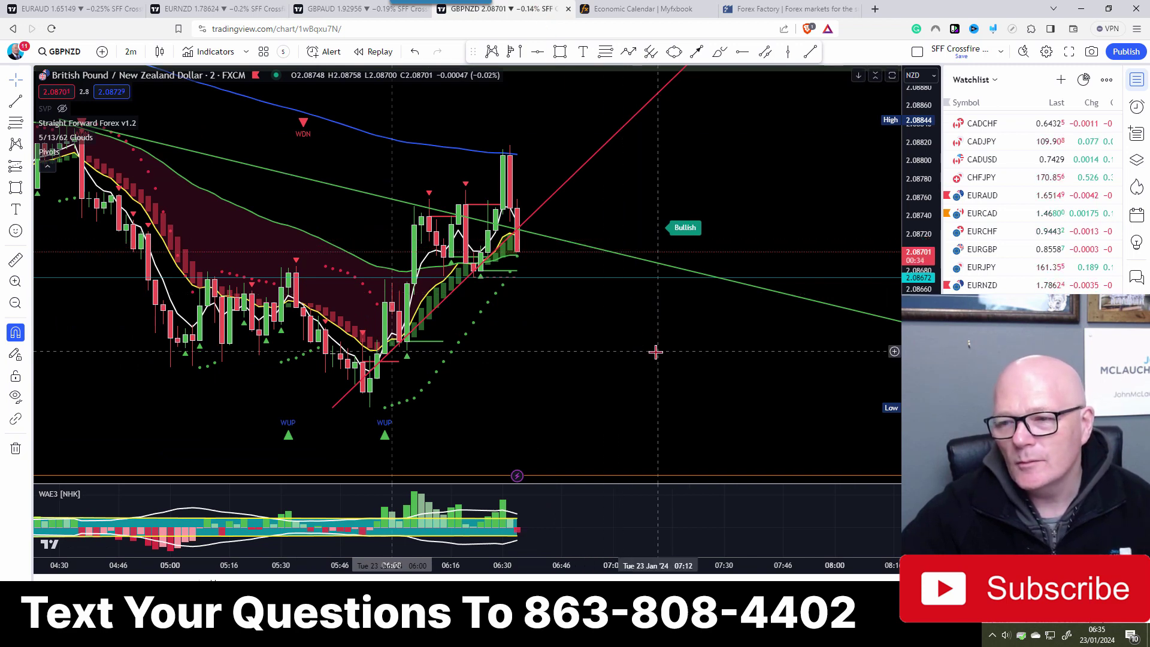
Examine GBPNZD's newest candles at the trend line crossing, together with the earlier session and the space down to the lower orange level.
{"action": "left_click_drag", "start_coordinate": [626, 340], "coordinate": [486, 285]}
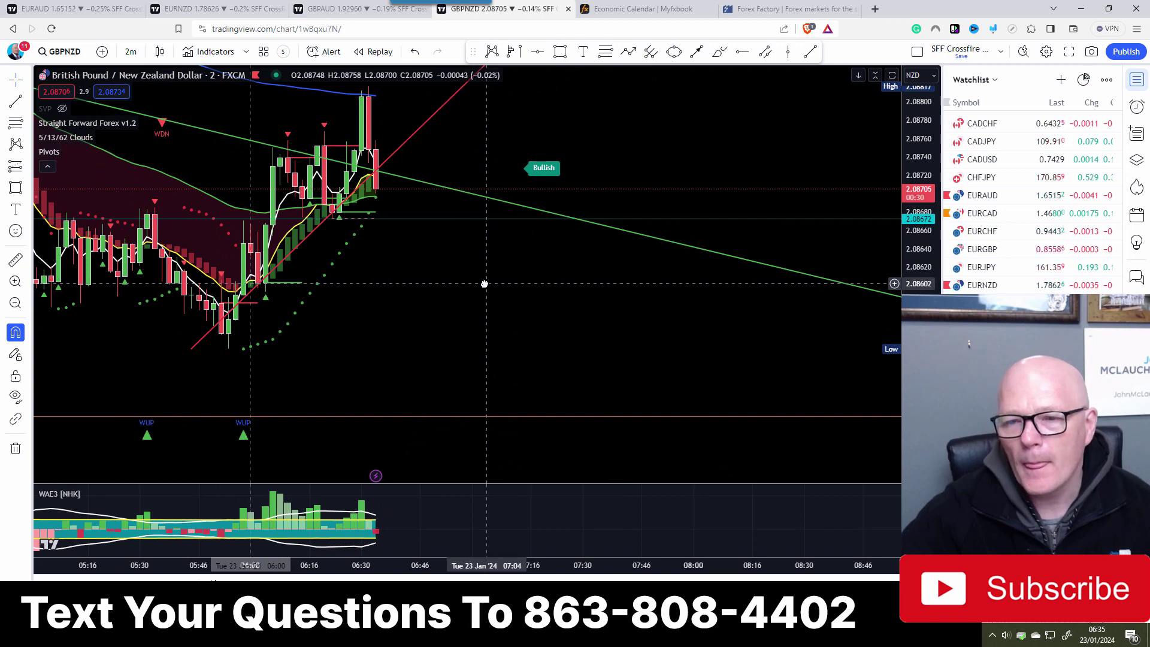
{"action": "left_click_drag", "start_coordinate": [467, 267], "coordinate": [488, 287]}
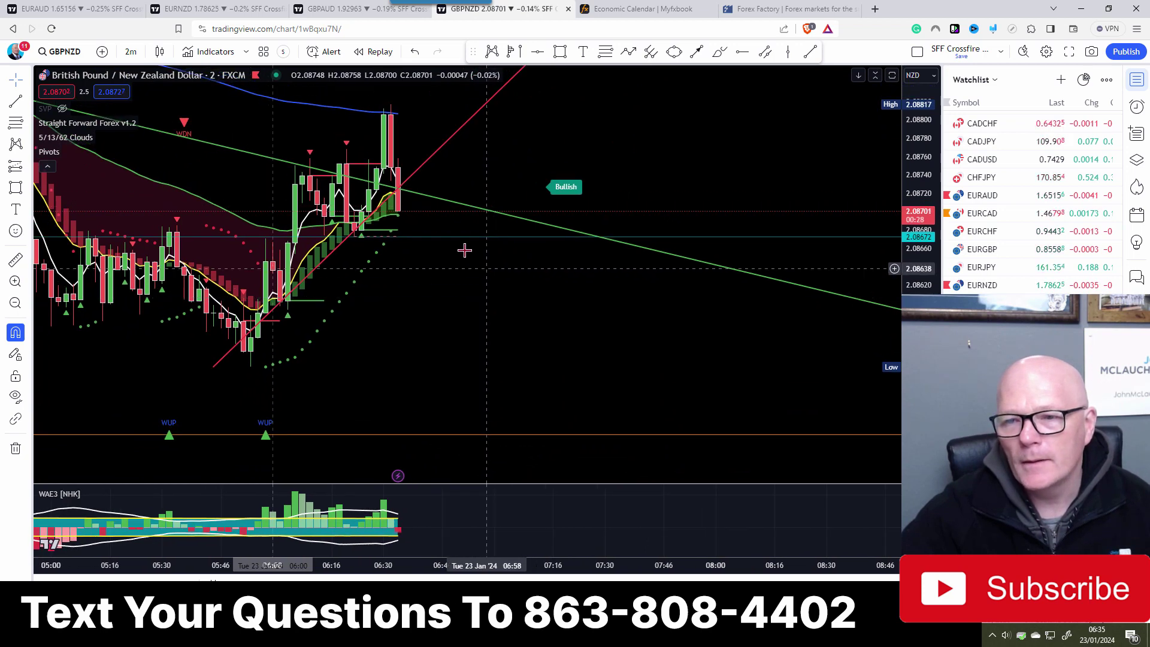
{"action": "scroll", "coordinate": [421, 279], "scroll_direction": "up", "scroll_amount": 2}
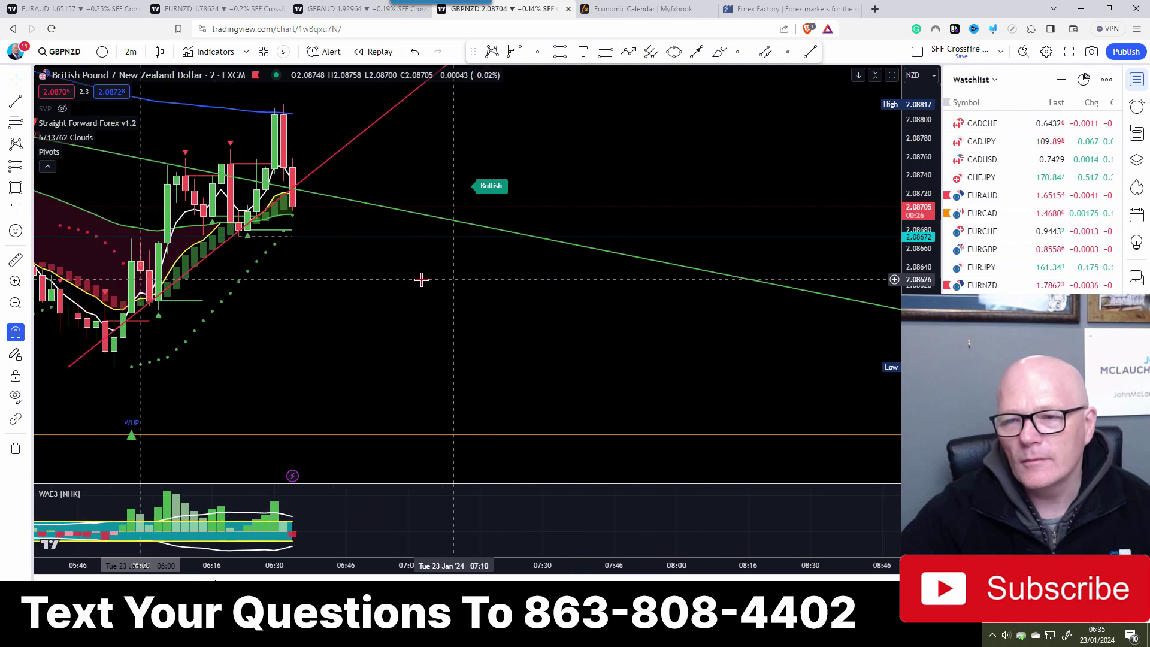
{"action": "left_click_drag", "start_coordinate": [421, 279], "coordinate": [599, 319]}
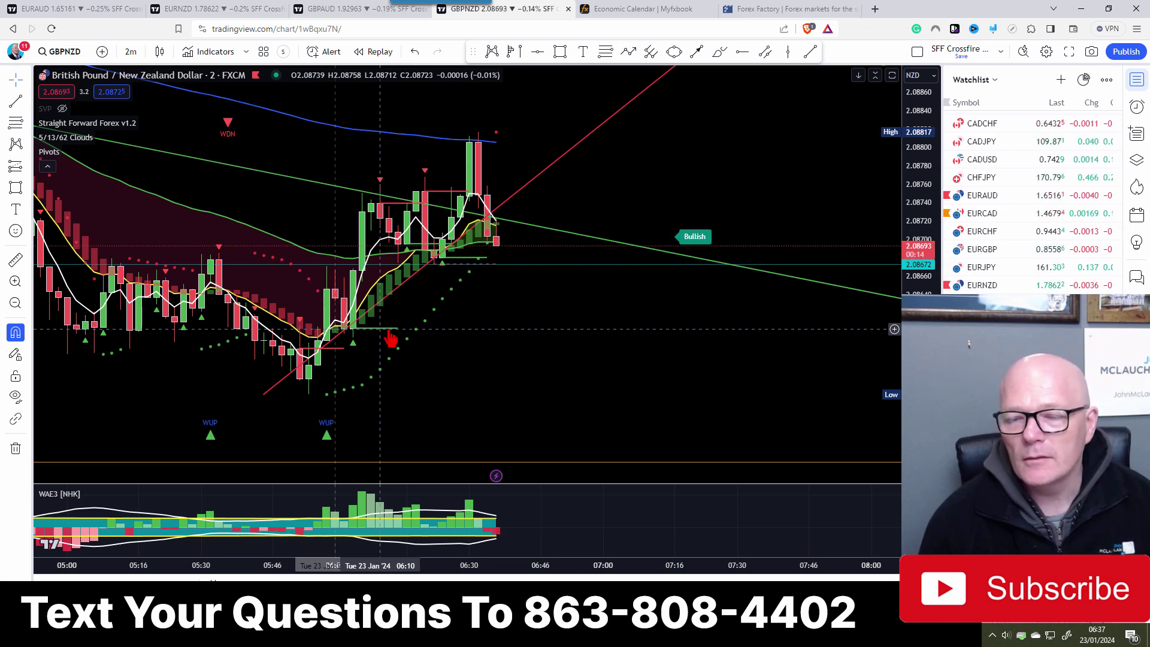
{"action": "left_click_drag", "start_coordinate": [501, 335], "coordinate": [648, 339]}
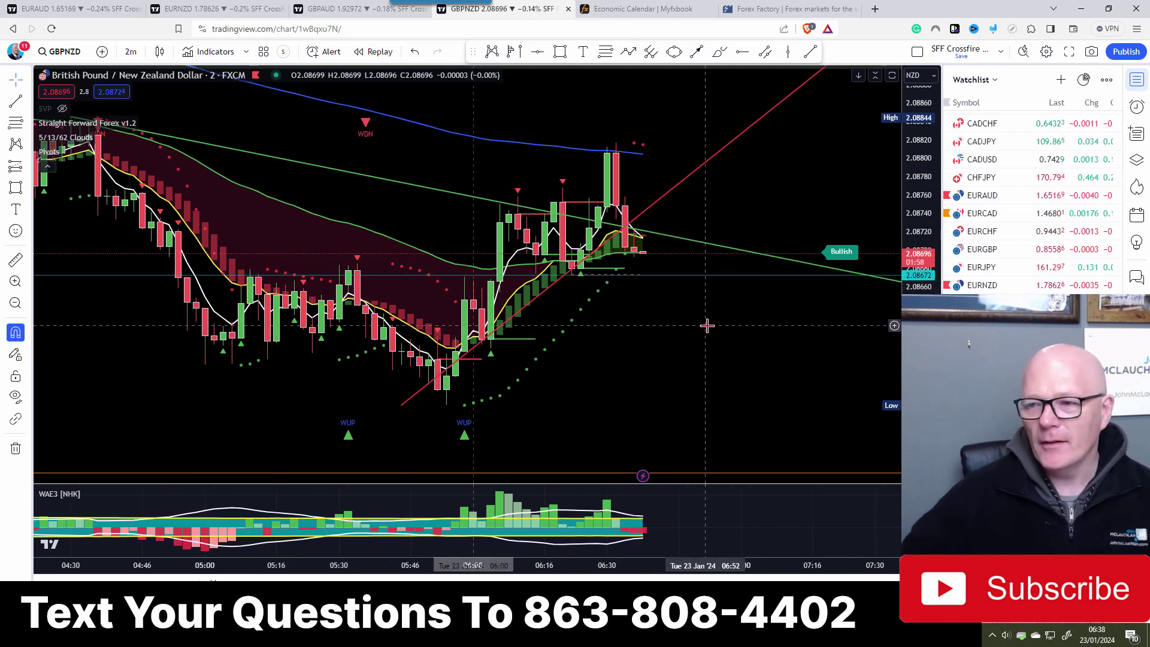
{"action": "left_click_drag", "start_coordinate": [703, 326], "coordinate": [516, 333]}
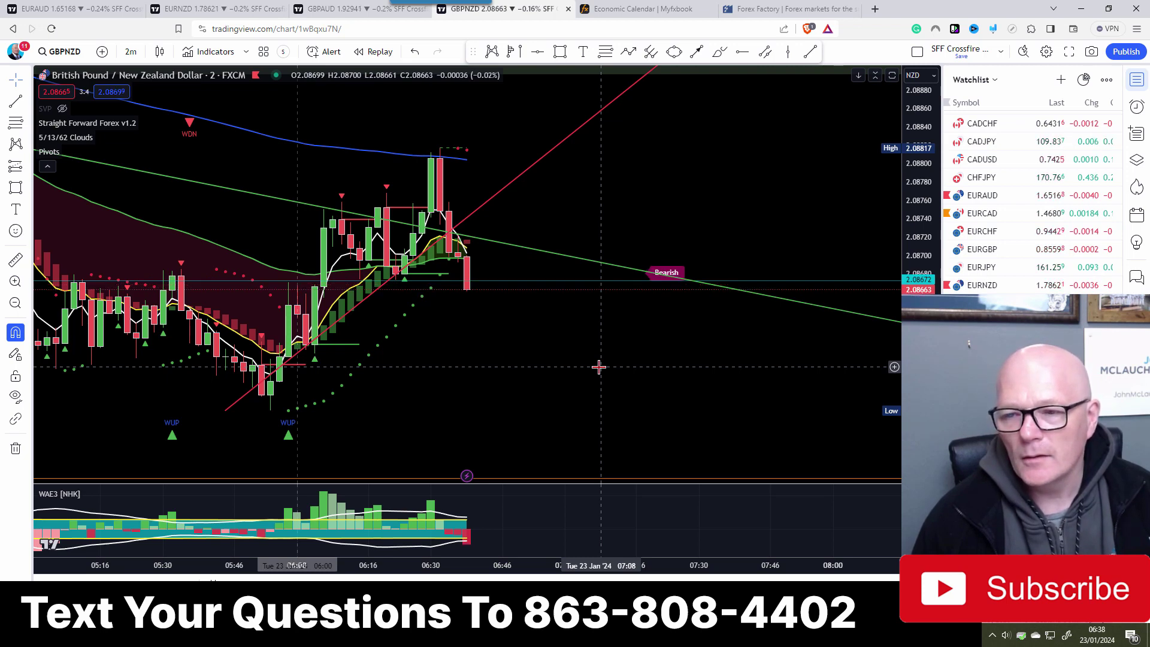
Place a short position on GBPNZD with entry at 2.08664, a stop of 7.1 pips and a target of 14.1 pips.
{"action": "left_click", "coordinate": [27, 168]}
{"action": "left_click", "coordinate": [54, 180]}
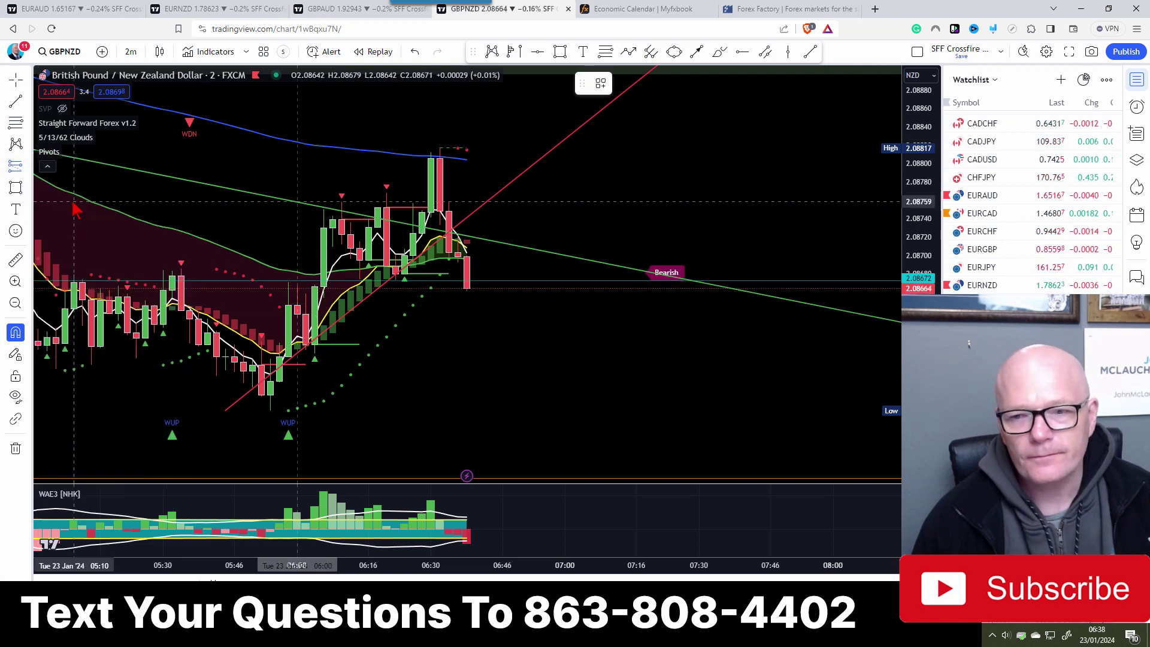
{"action": "left_click", "coordinate": [488, 289]}
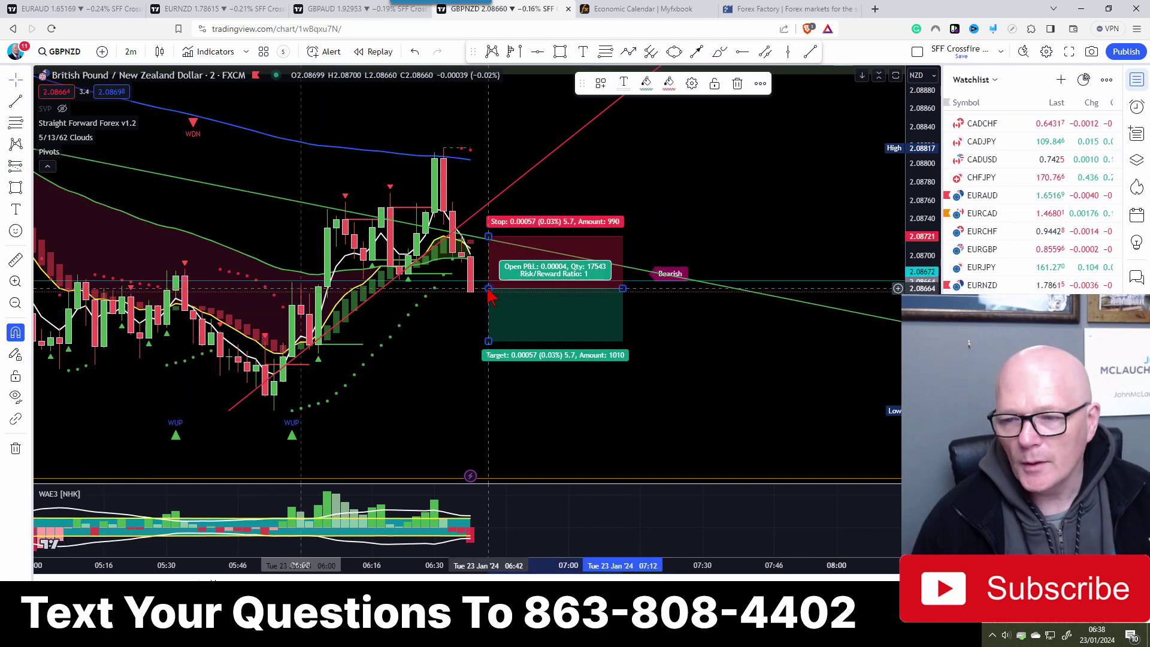
{"action": "left_click_drag", "start_coordinate": [488, 236], "coordinate": [488, 223]}
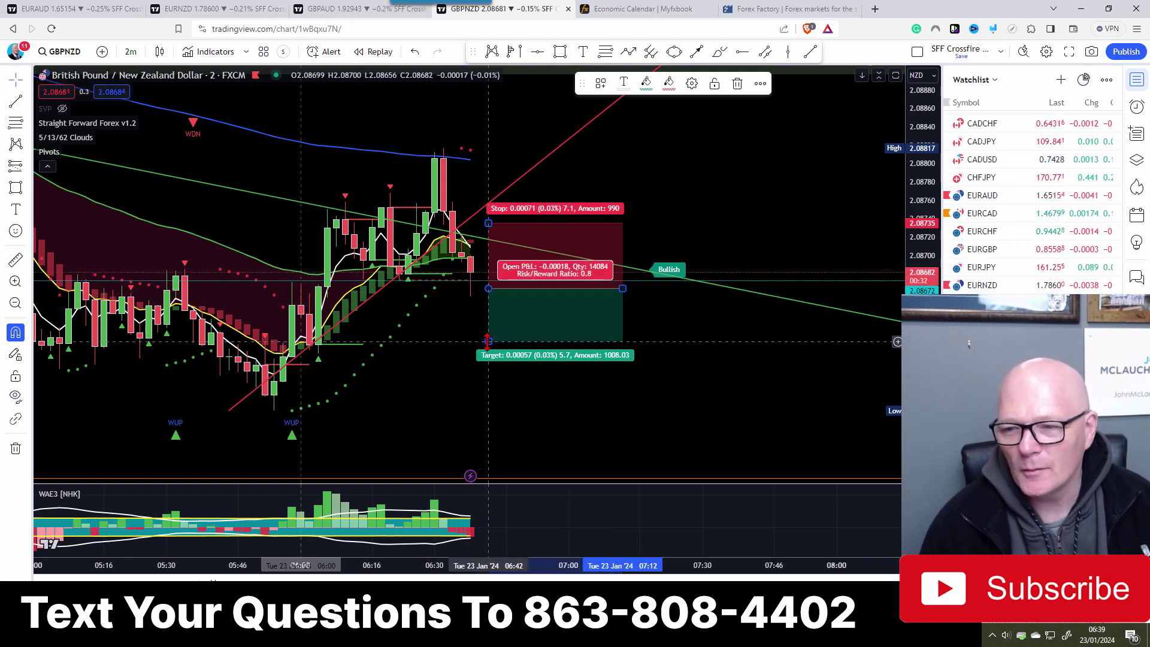
{"action": "mouse_move", "coordinate": [489, 341]}
{"action": "left_mouse_down"}
{"action": "mouse_move", "coordinate": [497, 431]}
{"action": "mouse_move", "coordinate": [497, 417]}
{"action": "left_mouse_up"}
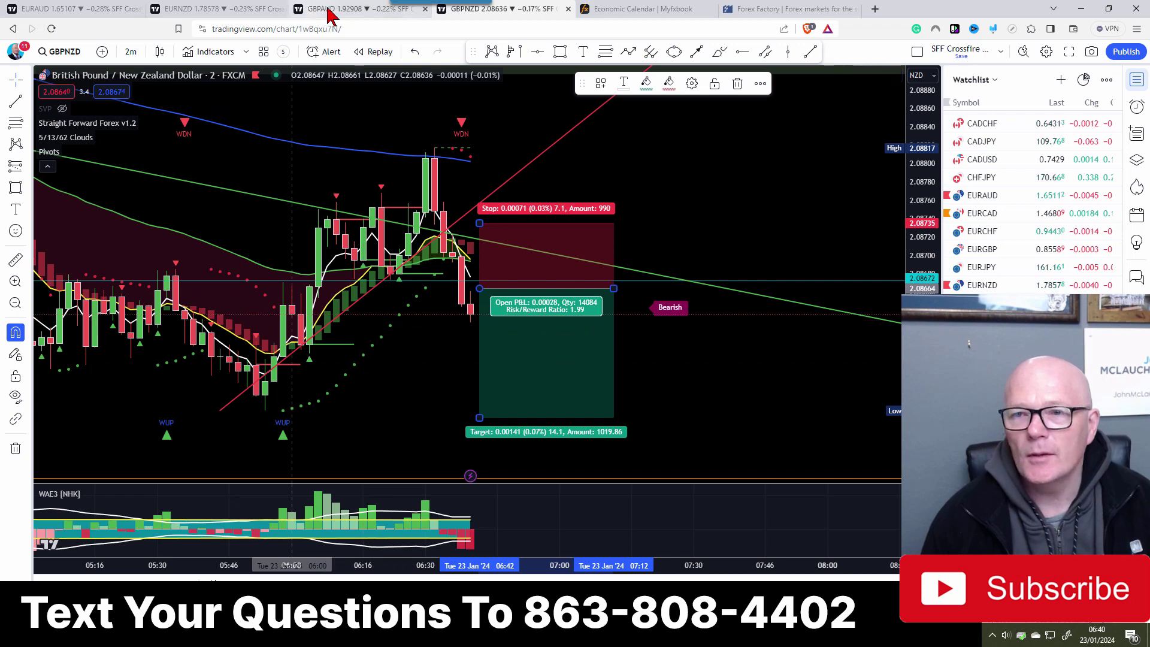
Check EURAUD's latest candles, and examine EURNZD's multi-session history around the green Imbalance zone below price.
{"action": "left_click", "coordinate": [43, 10]}
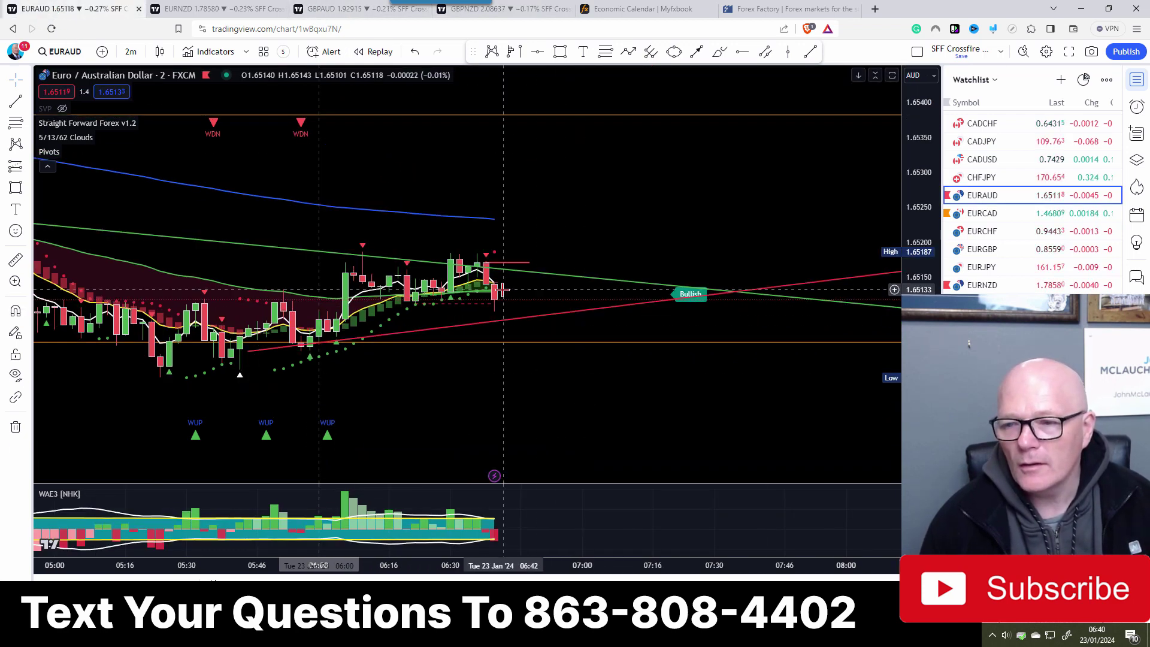
{"action": "left_click", "coordinate": [174, 12]}
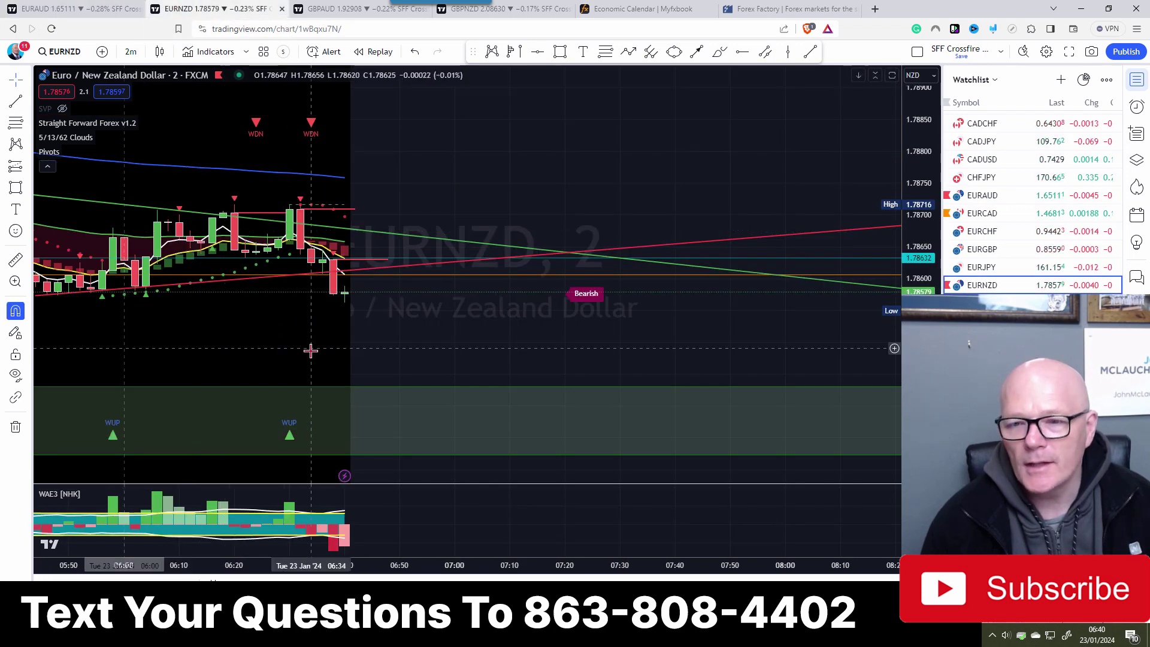
{"action": "left_click_drag", "start_coordinate": [275, 326], "coordinate": [535, 317]}
{"action": "scroll", "coordinate": [262, 311], "scroll_direction": "down", "scroll_amount": 5}
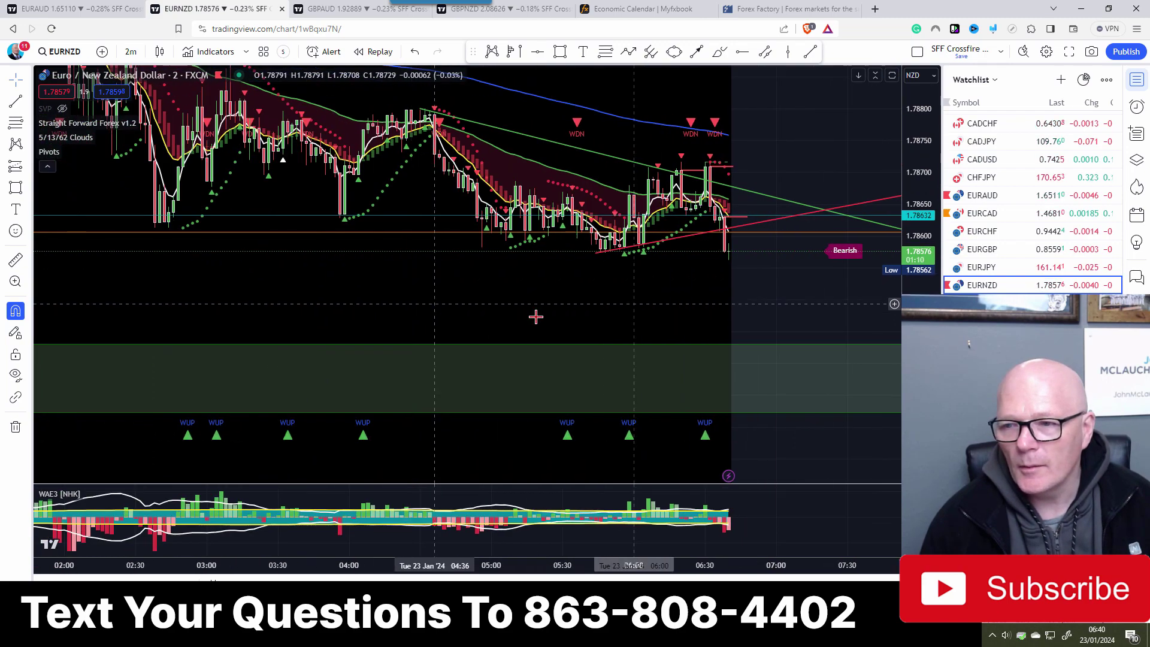
{"action": "scroll", "coordinate": [495, 250], "scroll_direction": "down", "scroll_amount": 3}
{"action": "left_click_drag", "start_coordinate": [495, 250], "coordinate": [633, 240]}
{"action": "scroll", "coordinate": [548, 278], "scroll_direction": "down", "scroll_amount": 6}
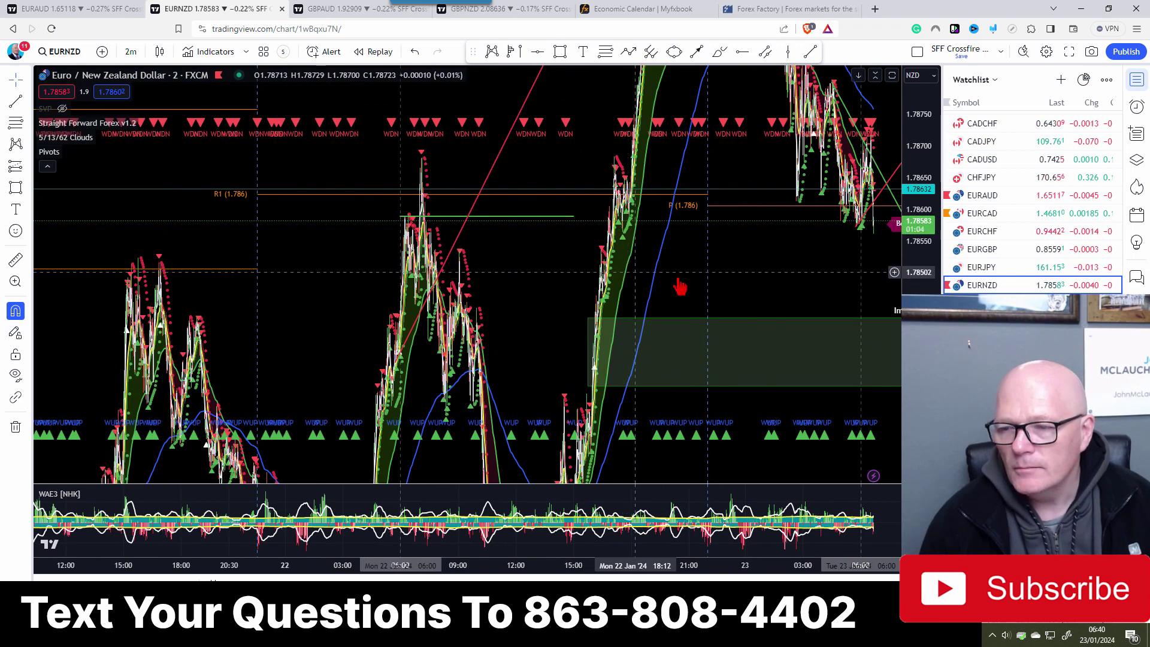
{"action": "left_click_drag", "start_coordinate": [722, 279], "coordinate": [431, 272]}
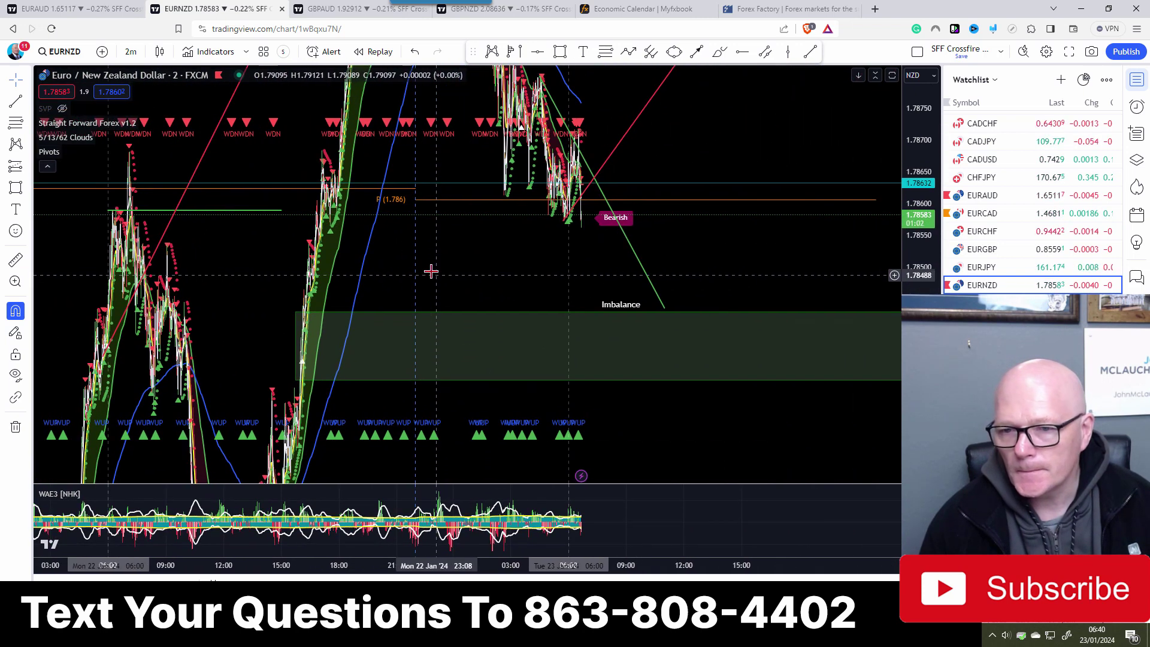
{"action": "scroll", "coordinate": [447, 254], "scroll_direction": "up", "scroll_amount": 5}
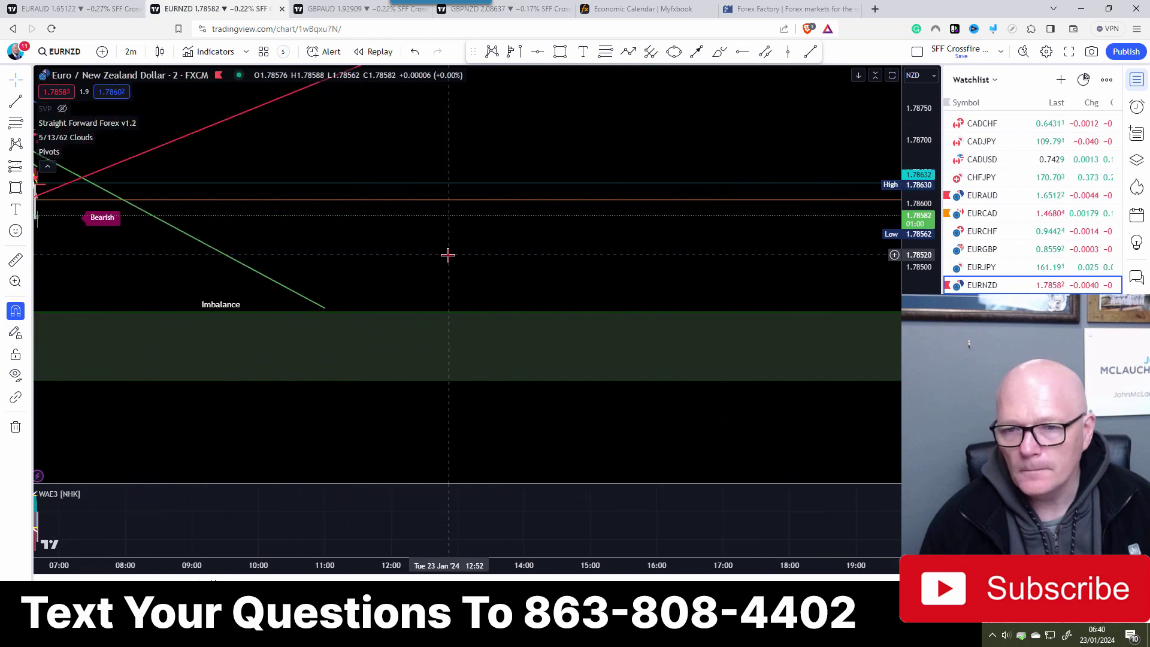
{"action": "scroll", "coordinate": [625, 254], "scroll_direction": "up", "scroll_amount": 5}
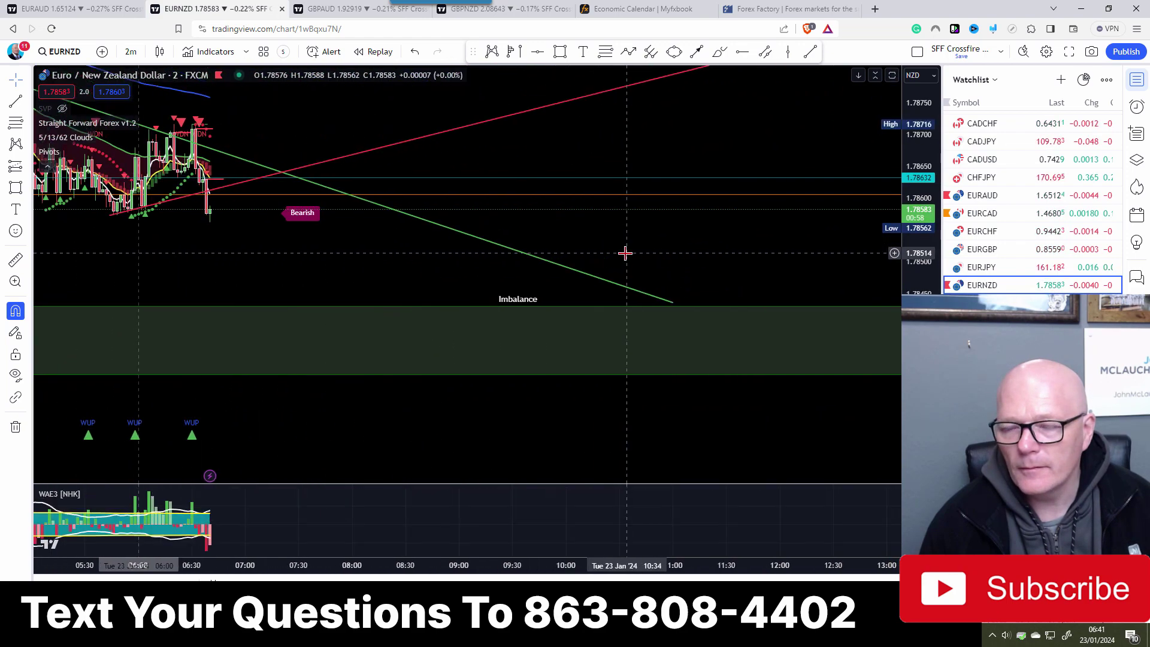
Inspect EURNZD's newest candles around the rising red trend line and orange level together with the WAE3 histogram.
{"action": "left_click_drag", "start_coordinate": [206, 257], "coordinate": [602, 267]}
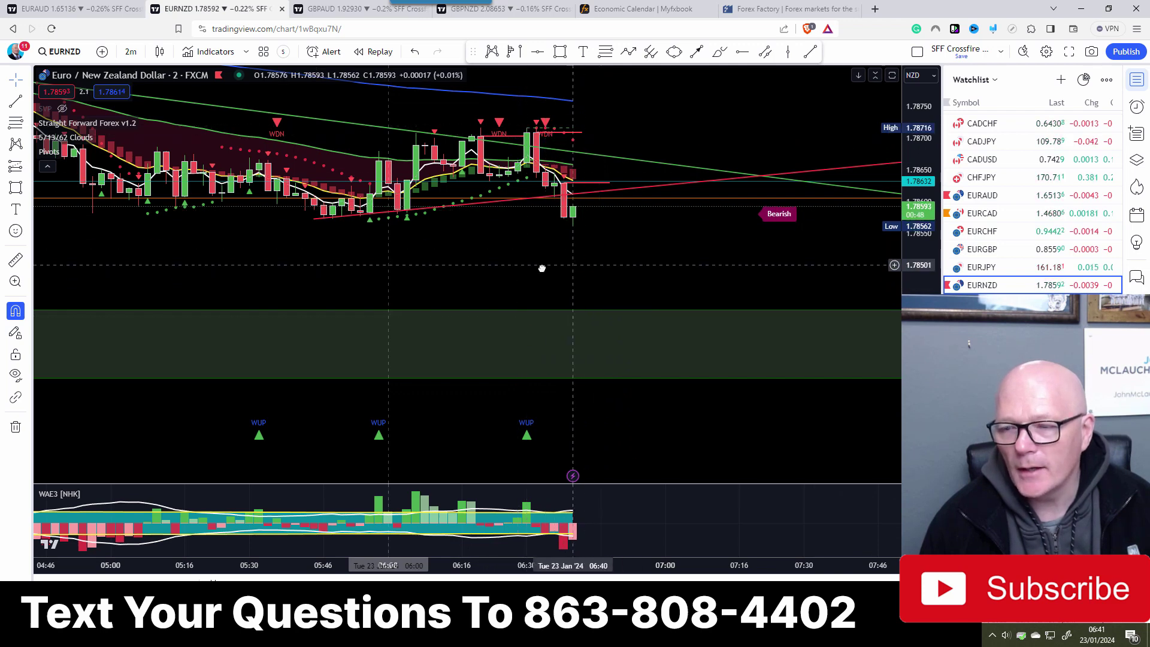
{"action": "left_click_drag", "start_coordinate": [539, 267], "coordinate": [493, 270]}
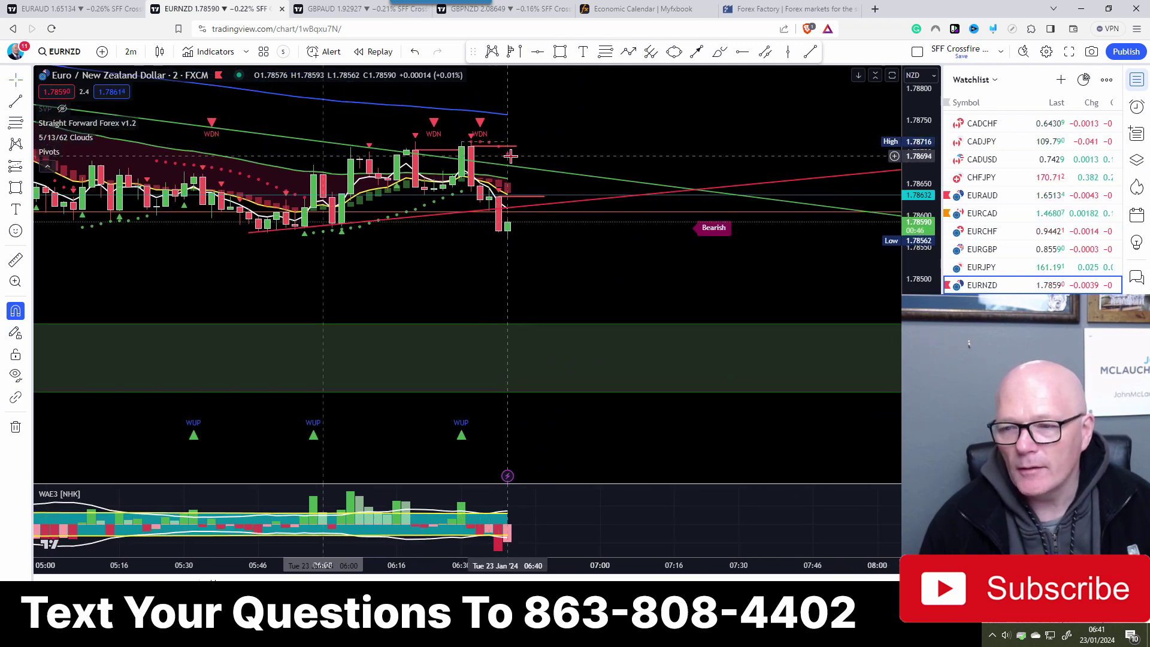
{"action": "scroll", "coordinate": [522, 277], "scroll_direction": "up", "scroll_amount": 5}
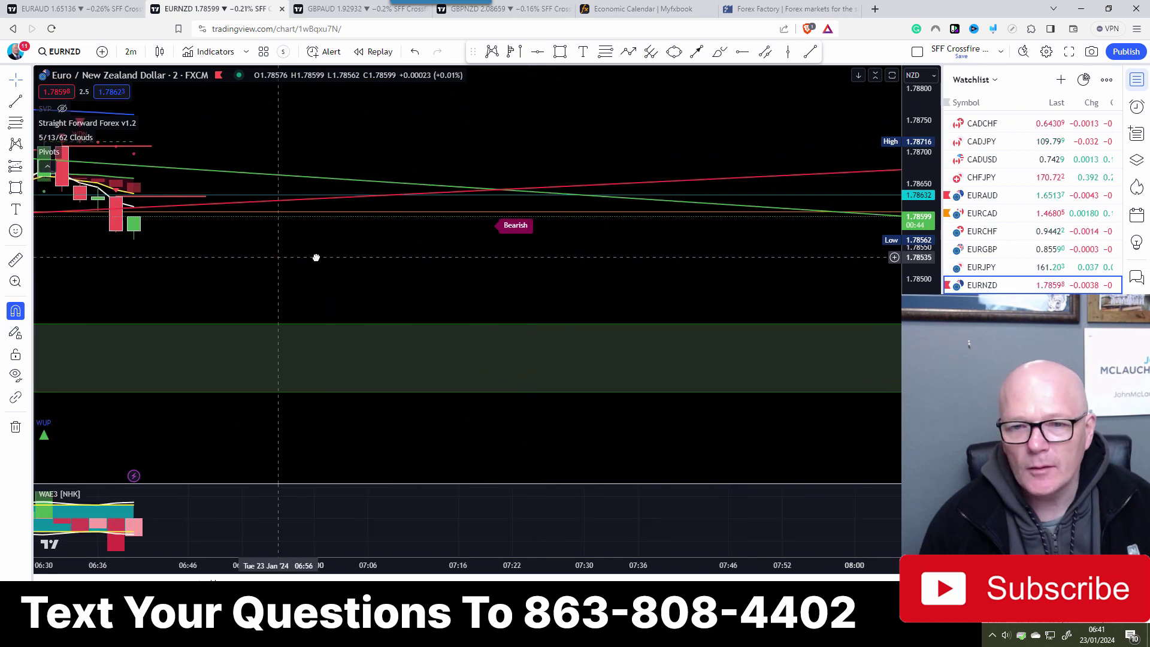
{"action": "left_click_drag", "start_coordinate": [316, 257], "coordinate": [576, 265]}
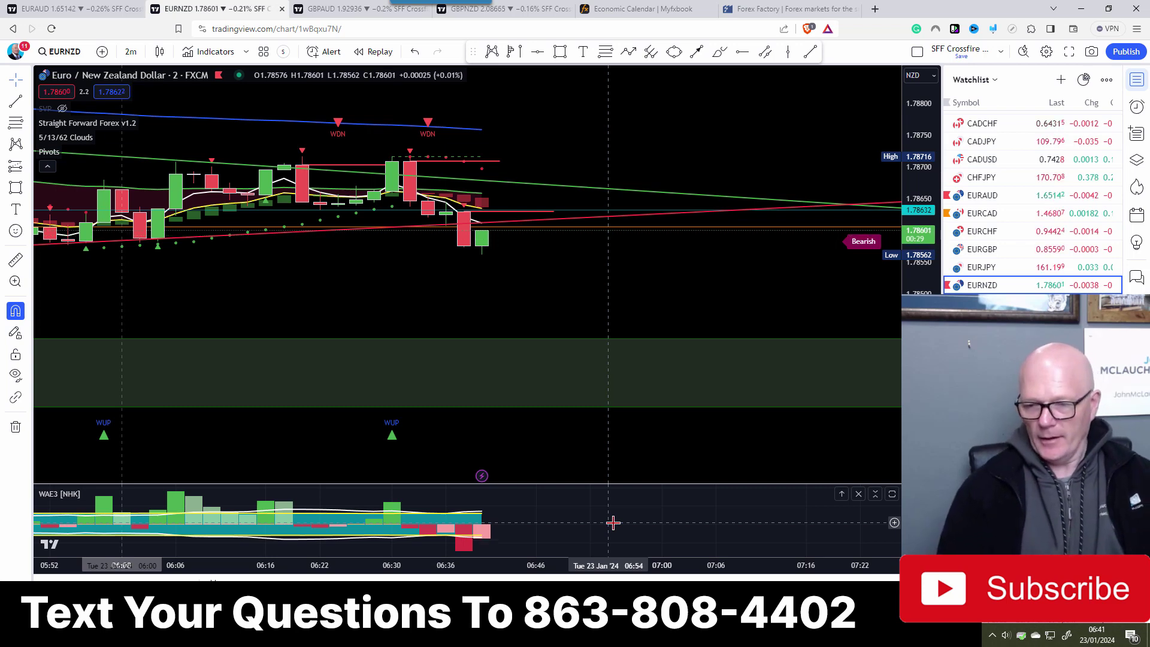
{"action": "left_click_drag", "start_coordinate": [548, 536], "coordinate": [459, 422]}
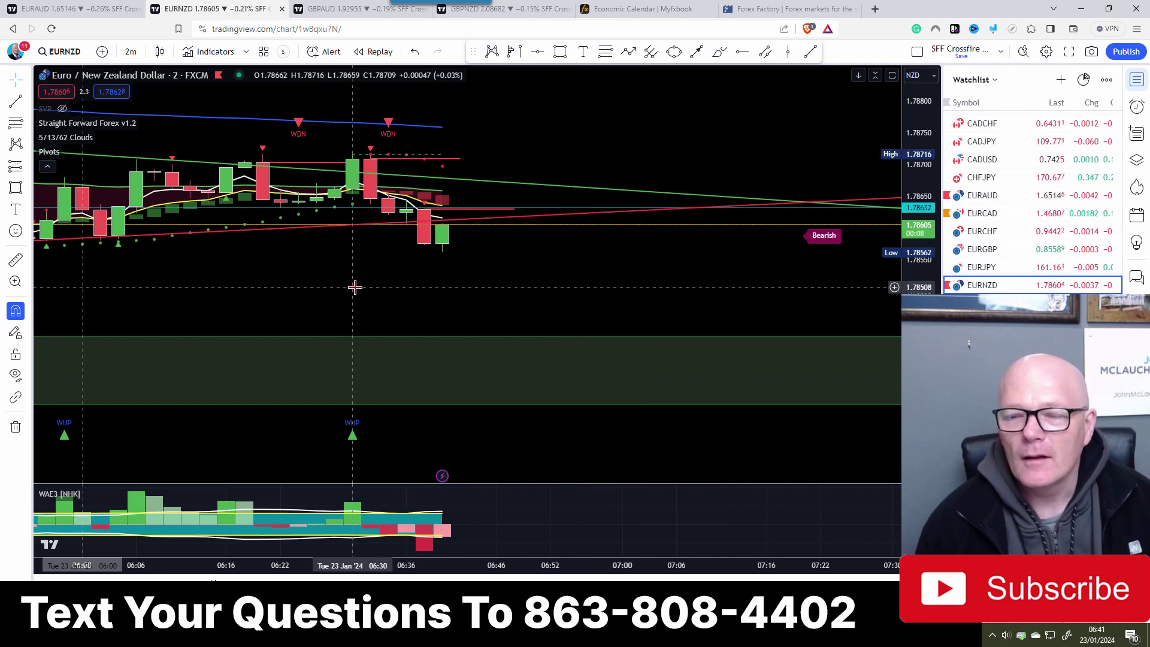
{"action": "scroll", "coordinate": [396, 267], "scroll_direction": "right", "scroll_amount": 1}
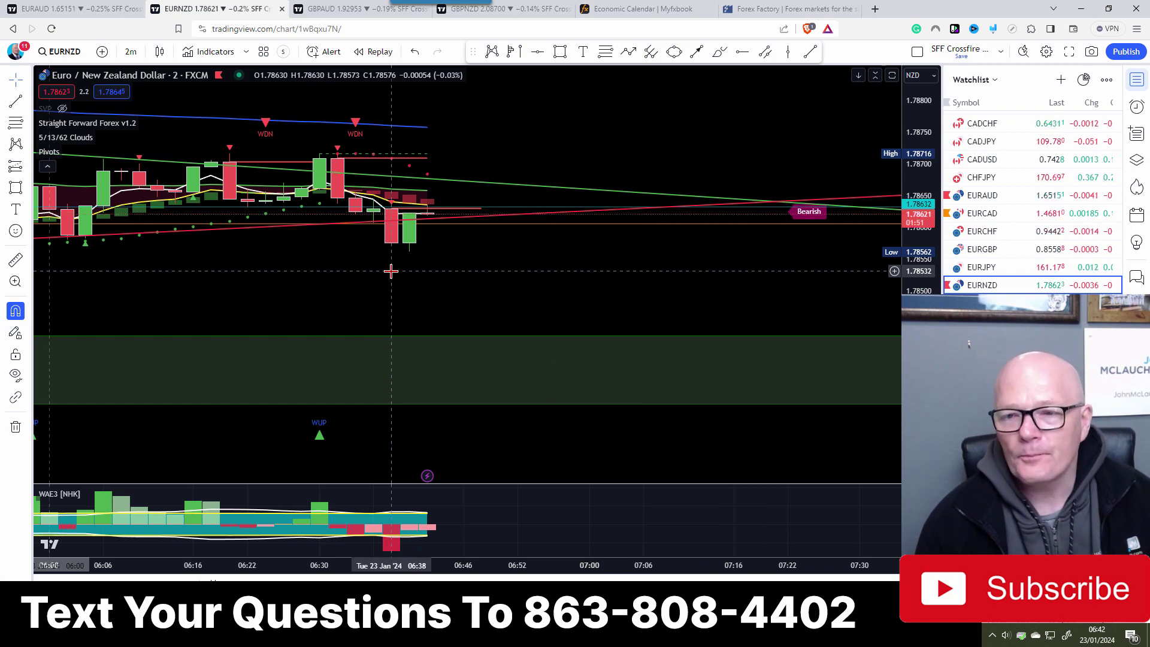
Check GBPAUD against its green trend line, and review GBPNZD's latest candles relative to the short position's stop and target.
{"action": "left_click", "coordinate": [330, 11]}
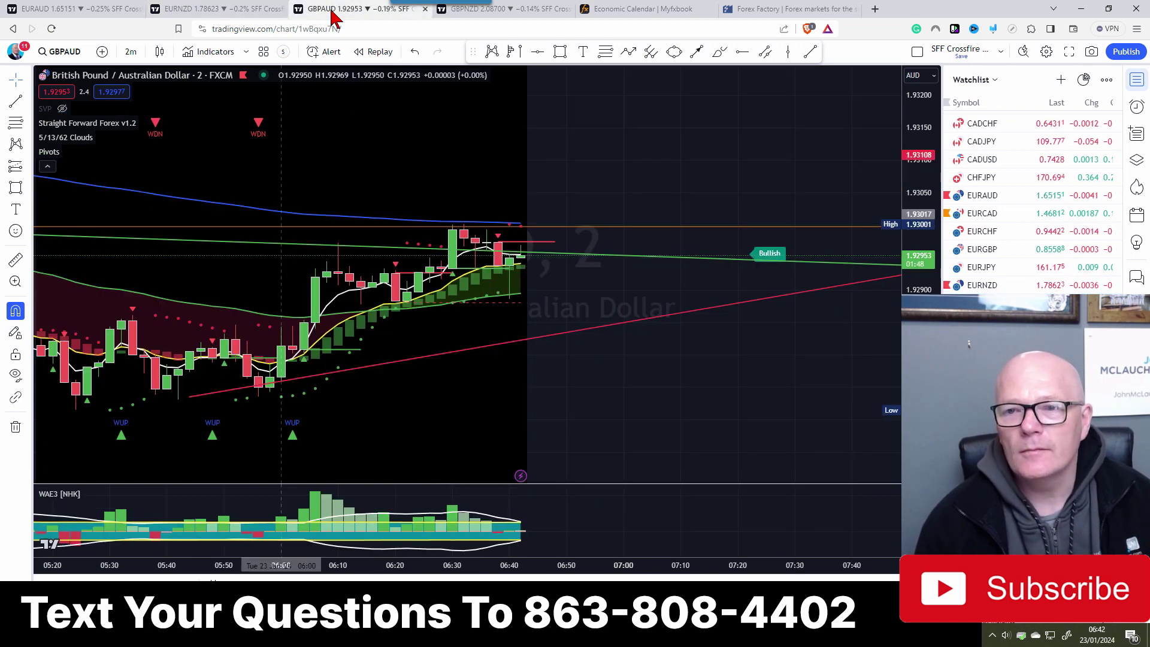
{"action": "left_click_drag", "start_coordinate": [521, 144], "coordinate": [441, 140]}
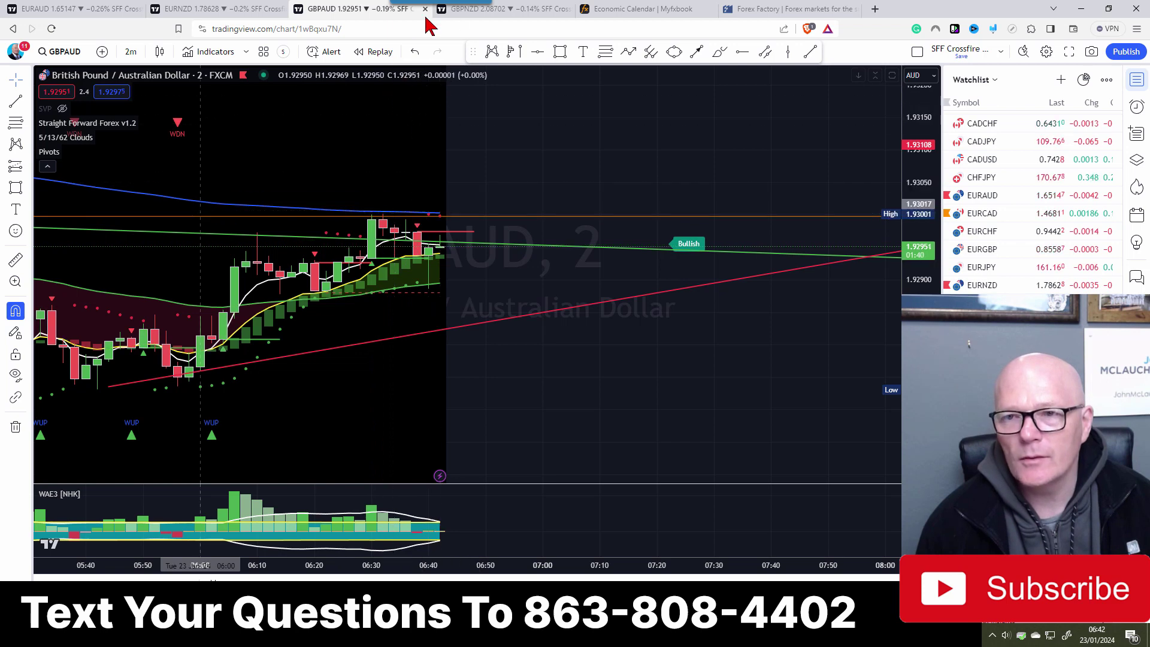
{"action": "left_click", "coordinate": [538, 15]}
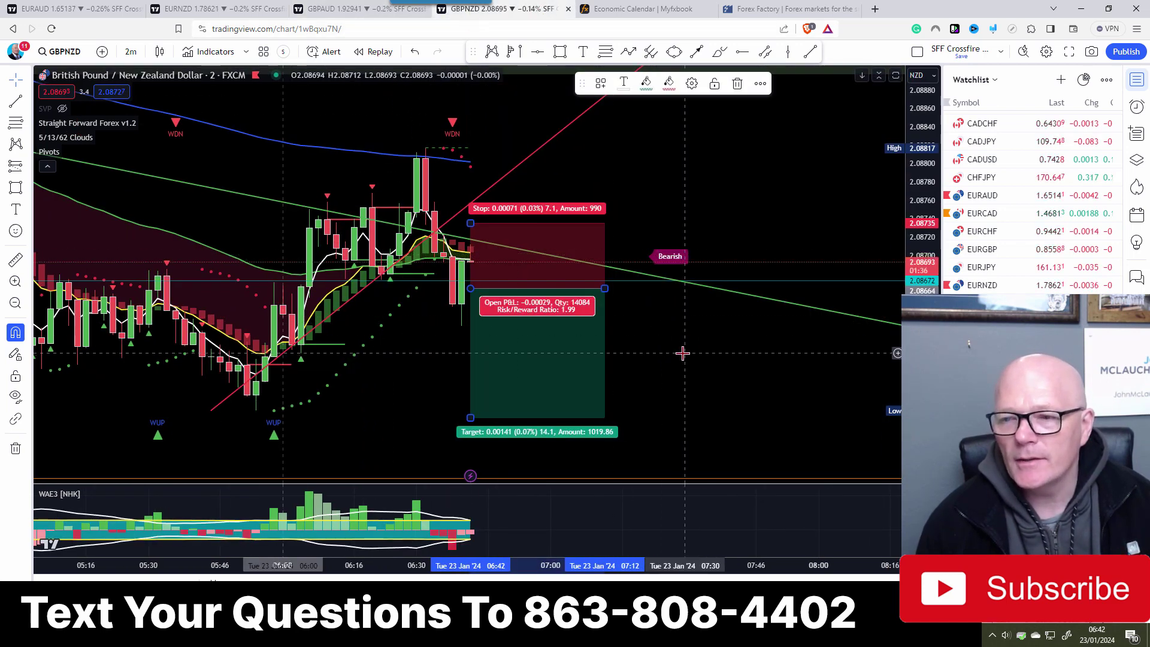
{"action": "left_click_drag", "start_coordinate": [681, 352], "coordinate": [636, 348]}
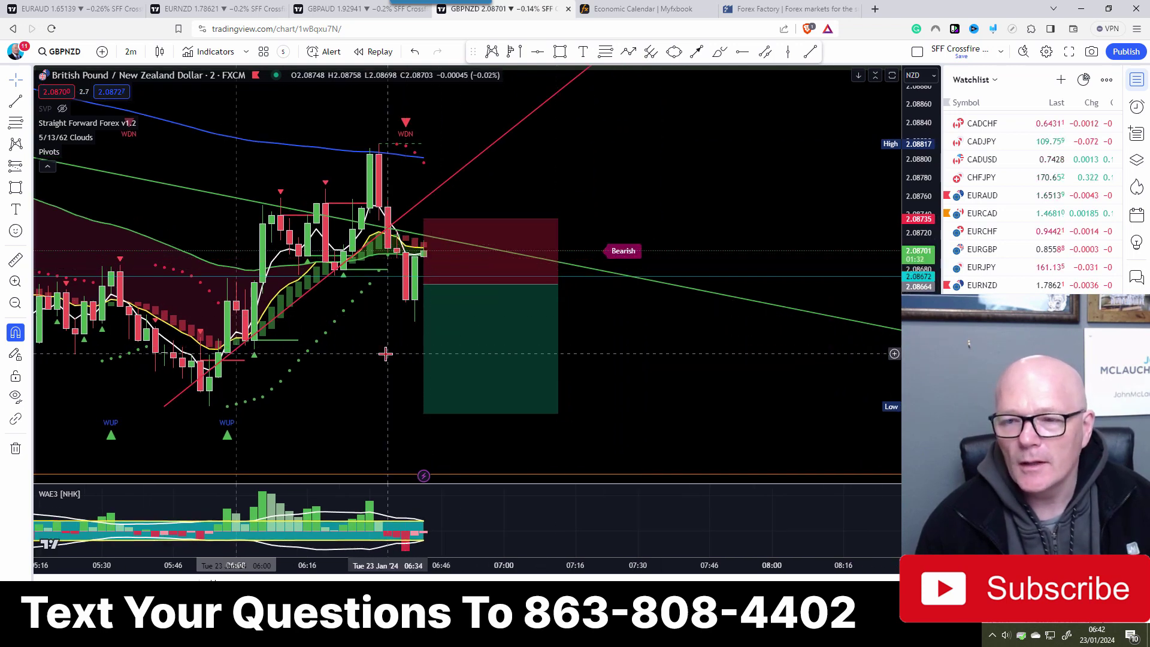
{"action": "left_click", "coordinate": [425, 248]}
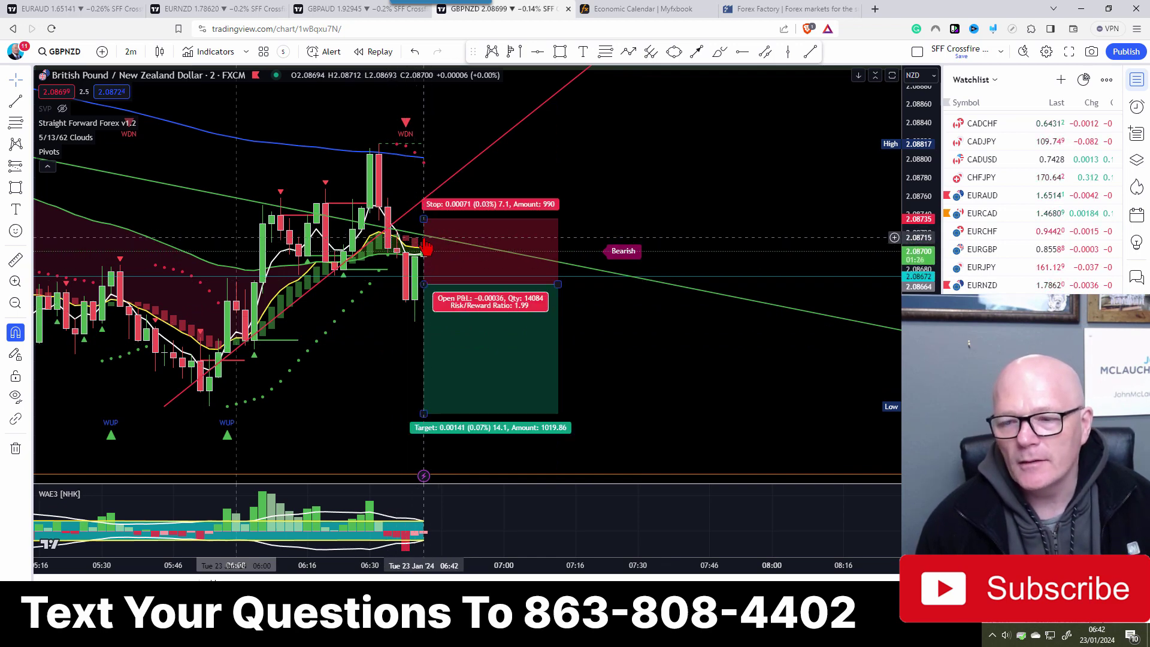
{"action": "left_click", "coordinate": [683, 415]}
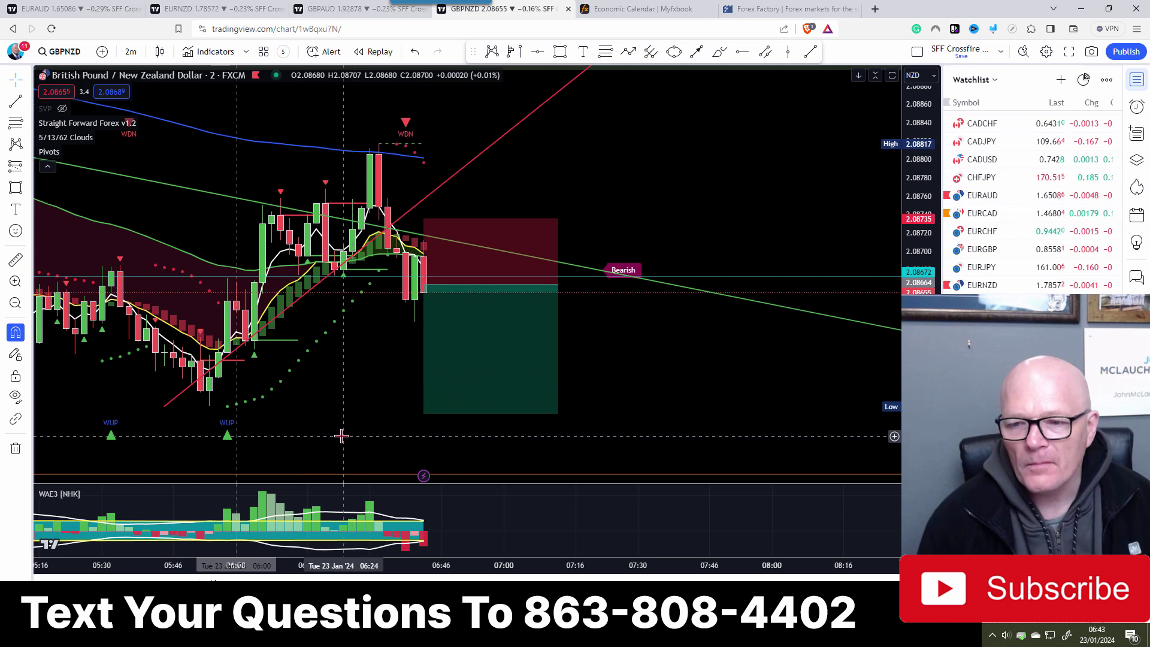
{"action": "left_click_drag", "start_coordinate": [336, 441], "coordinate": [298, 371]}
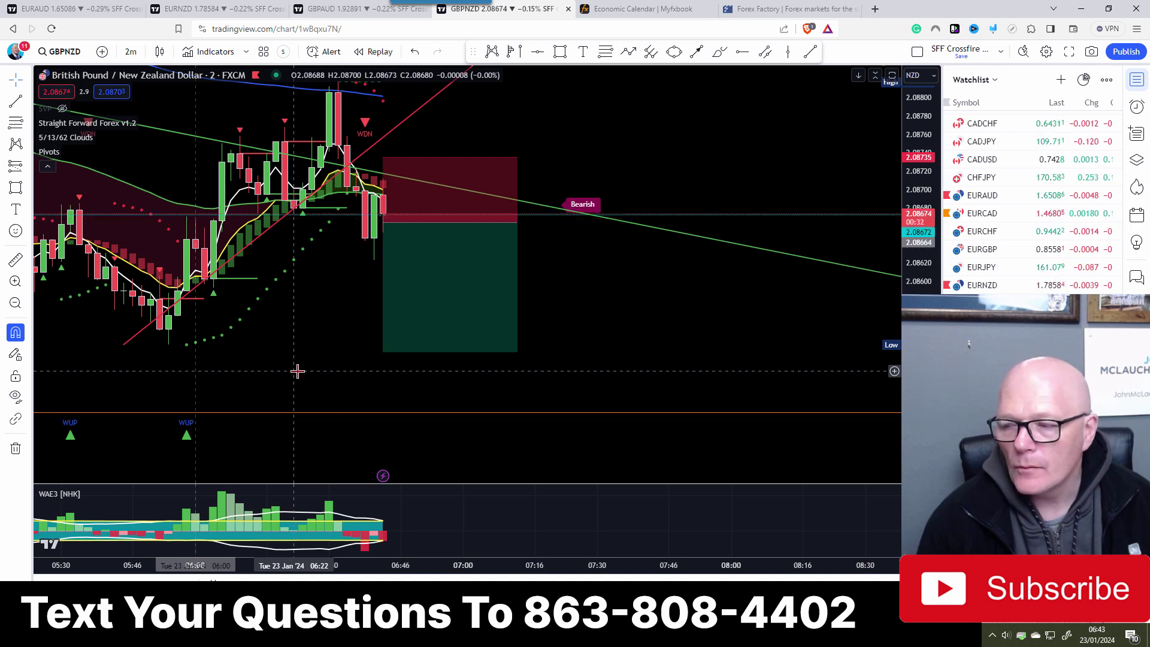
Look up the next GBP events in the economic calendar and mark 07:00 on GBPNZD with a vertical line using the News template.
{"action": "left_click", "coordinate": [617, 11]}
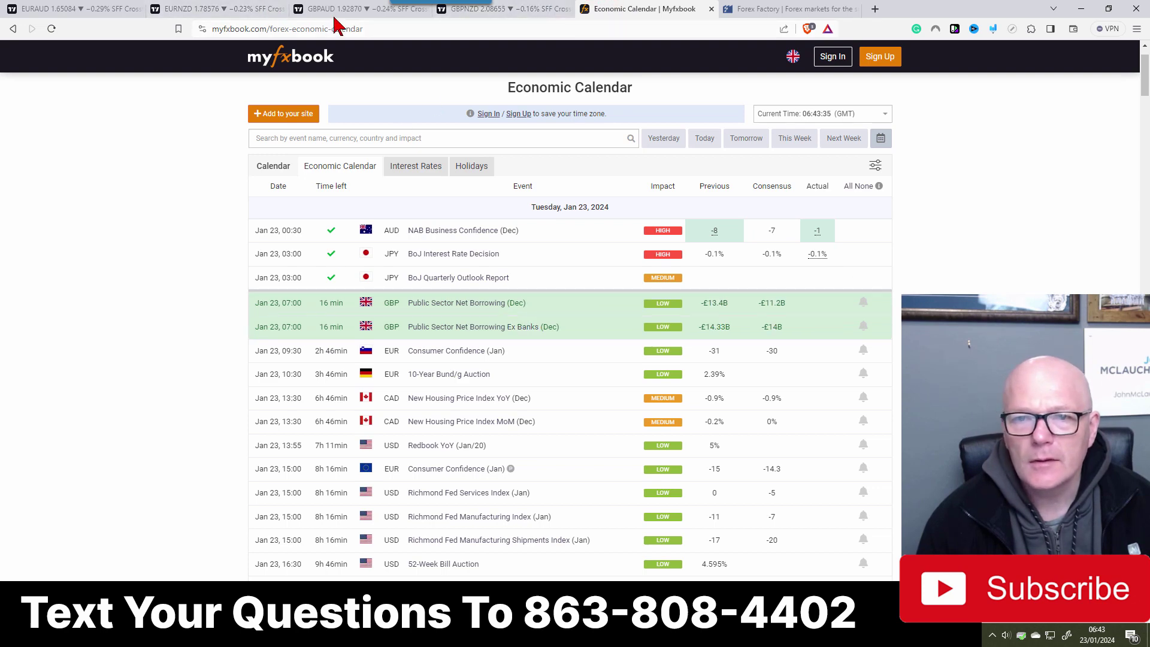
{"action": "left_click", "coordinate": [512, 13]}
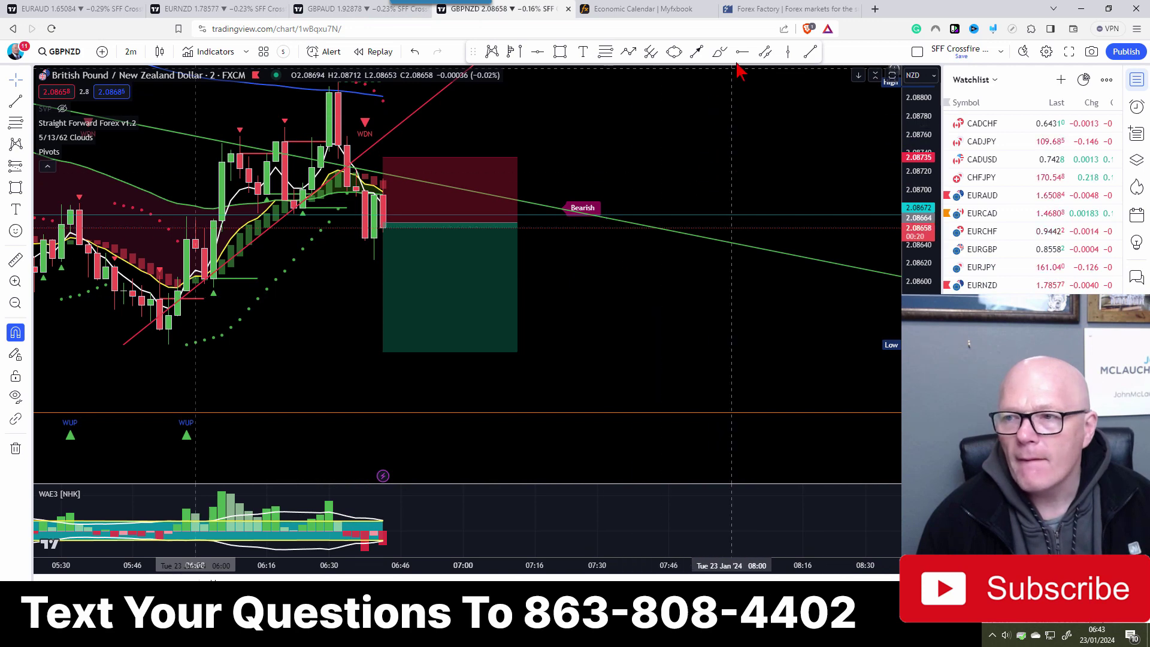
{"action": "left_click", "coordinate": [789, 51]}
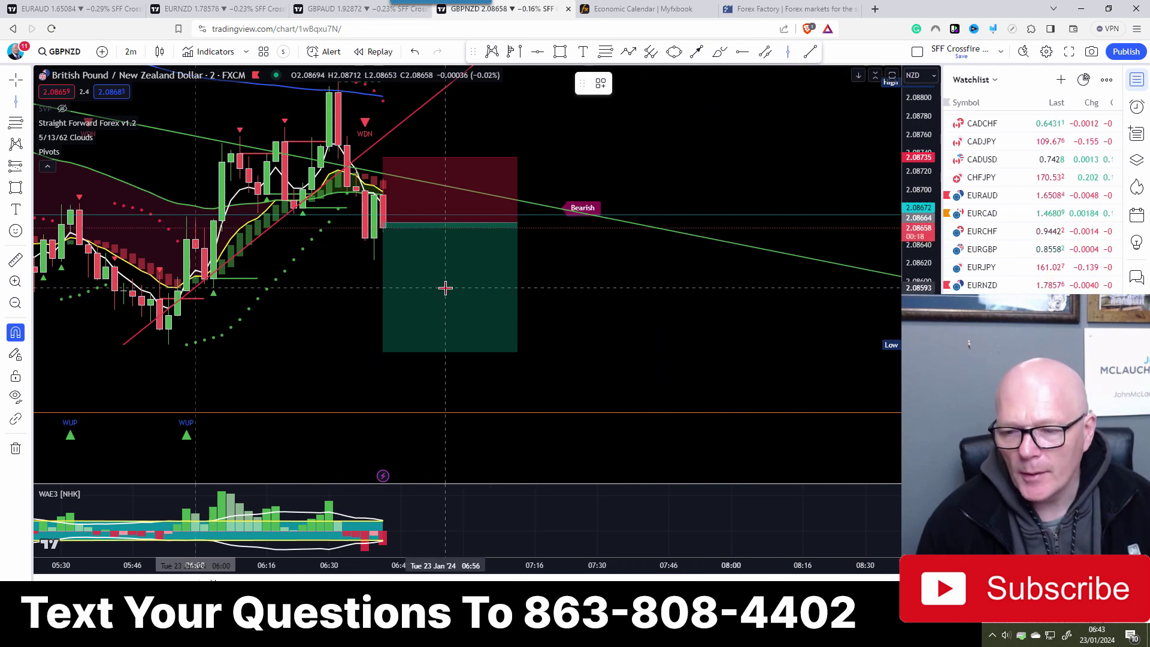
{"action": "left_click", "coordinate": [467, 288]}
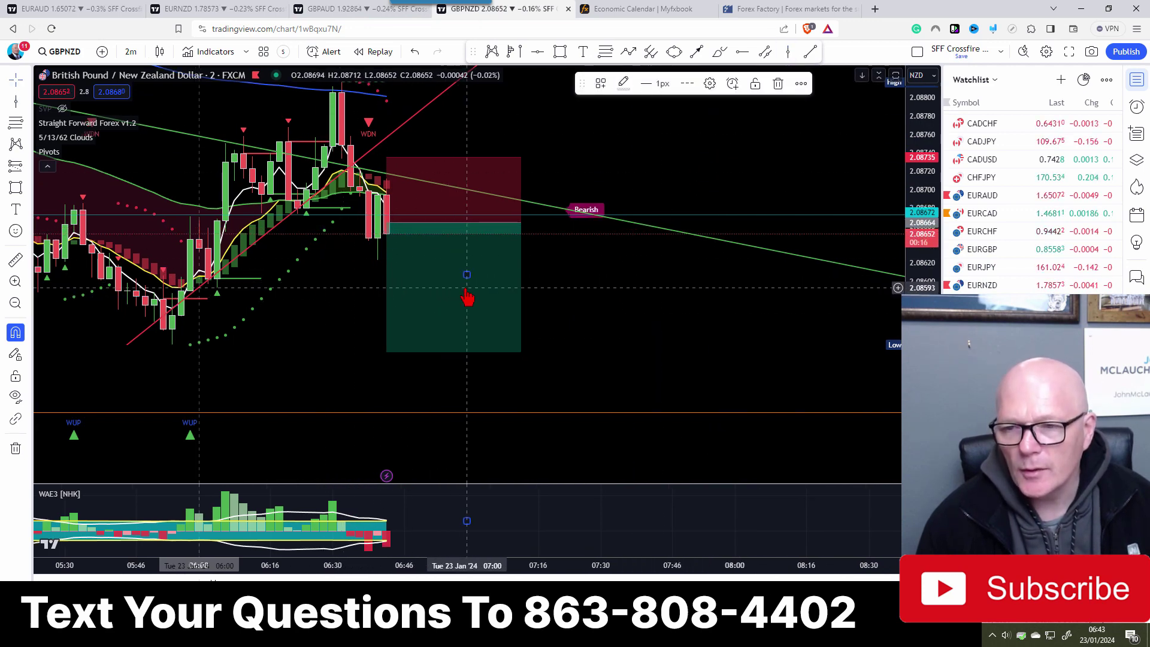
{"action": "left_click", "coordinate": [710, 83]}
{"action": "left_click", "coordinate": [522, 405]}
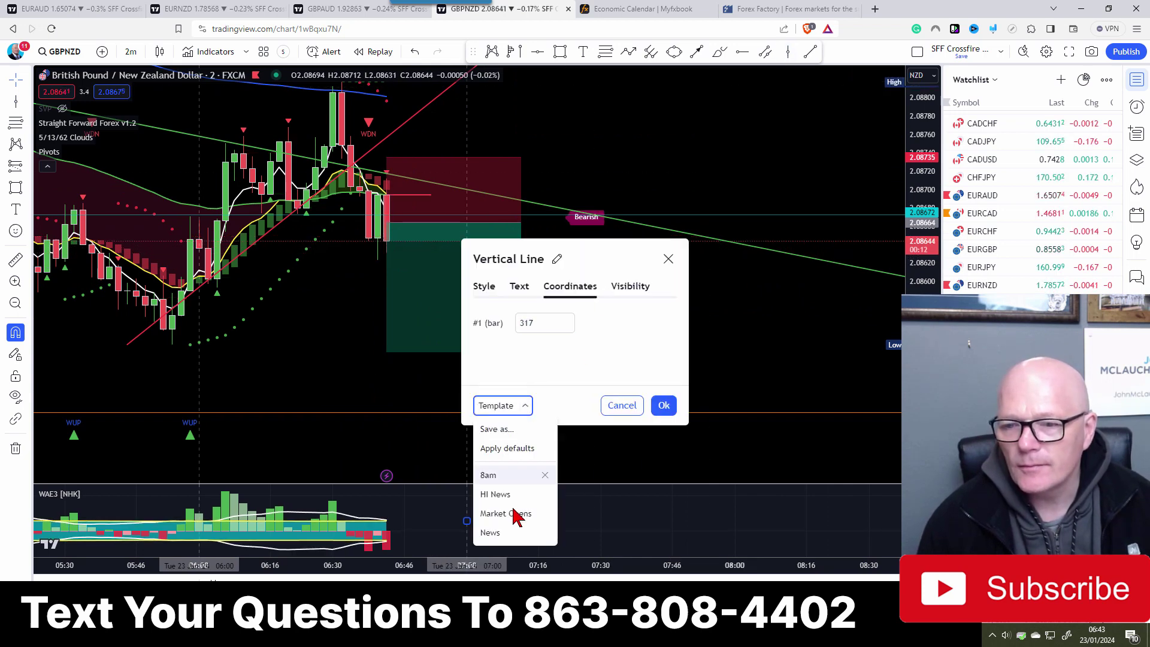
{"action": "left_click", "coordinate": [493, 533]}
{"action": "left_click", "coordinate": [664, 405]}
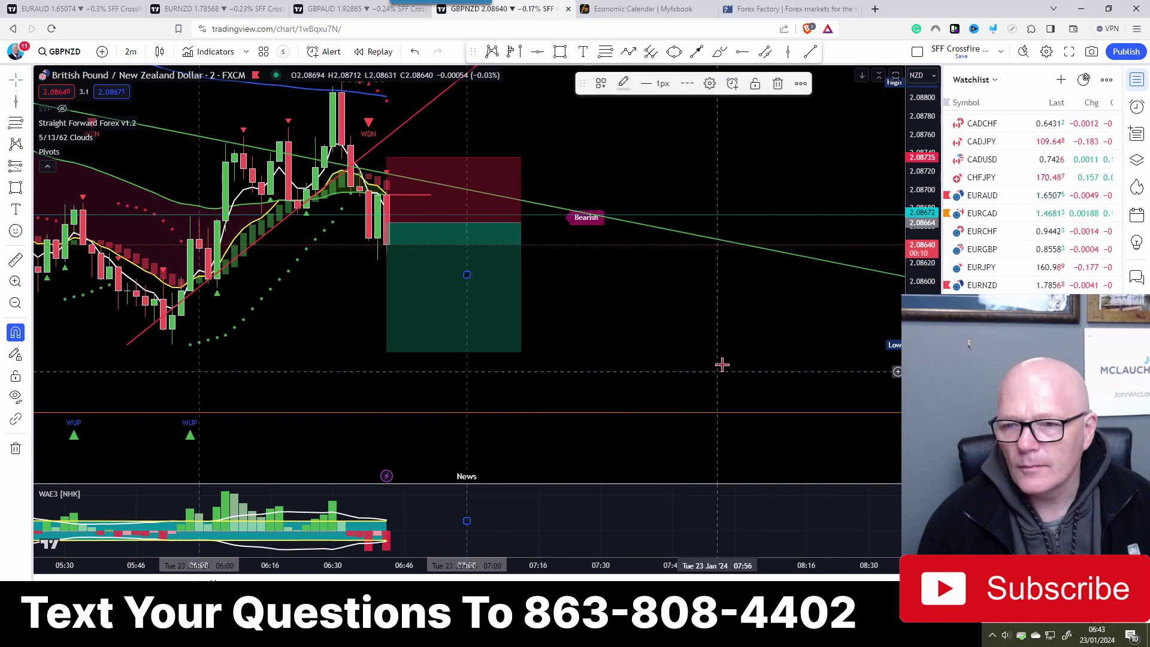
Measure a price distance inside the short position drawn on the GBPNZD chart.
{"action": "left_click", "coordinate": [667, 326]}
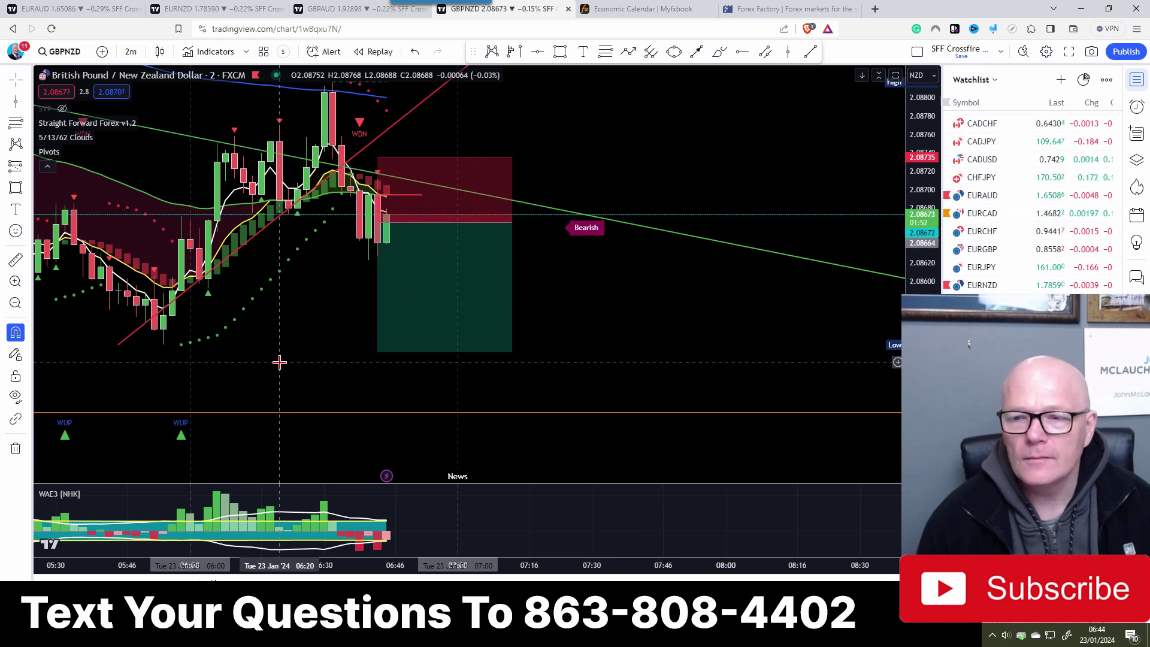
{"action": "left_click", "coordinate": [16, 259]}
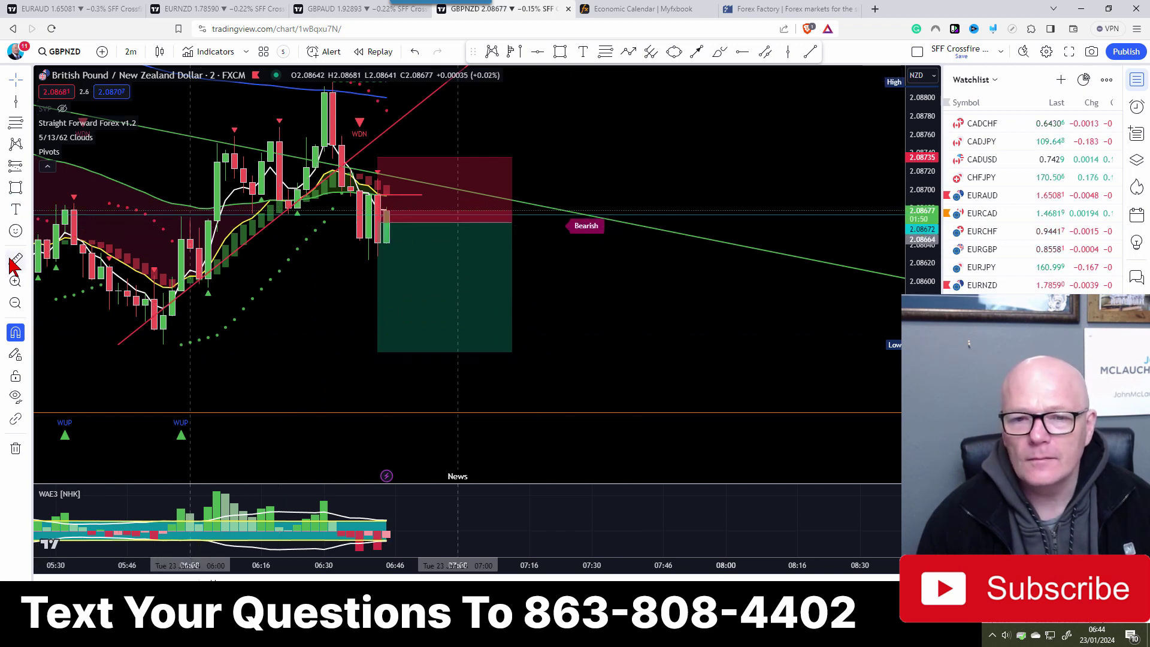
{"action": "left_click", "coordinate": [432, 242]}
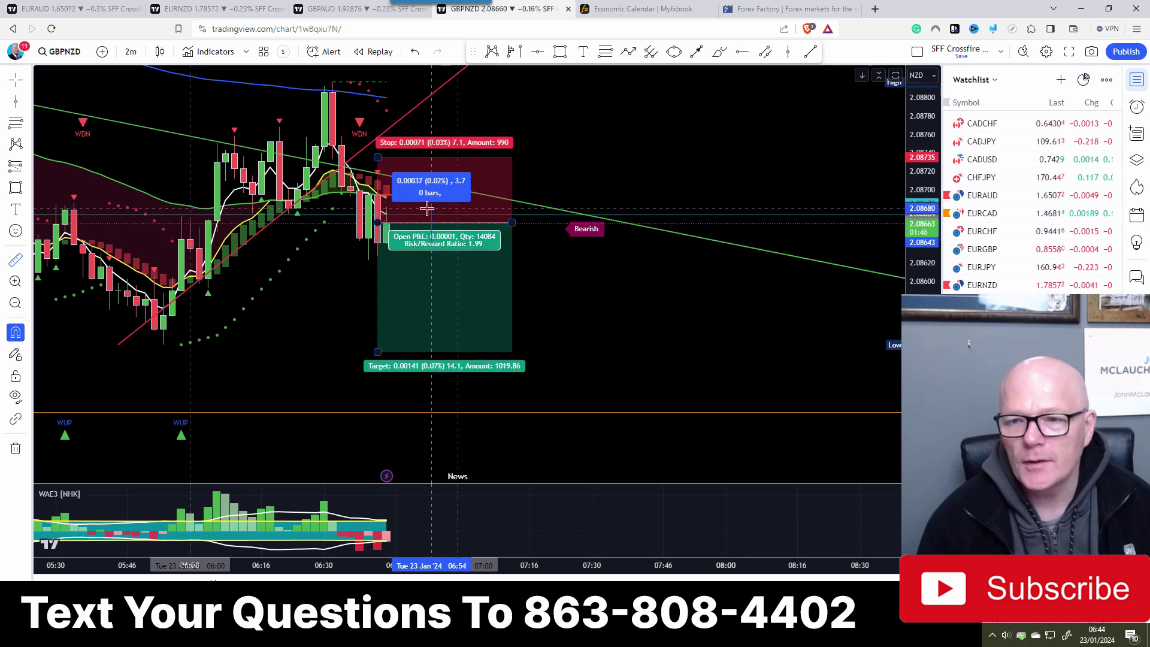
{"action": "left_click", "coordinate": [544, 267]}
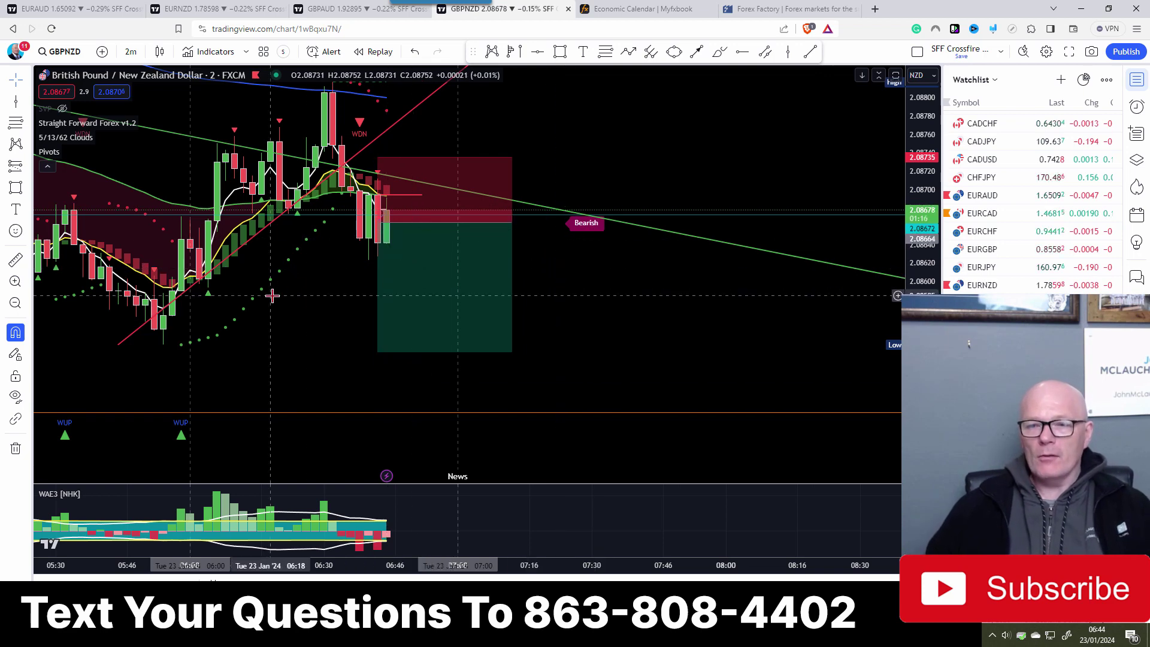
Switch to the EURAUD chart and examine its 2-minute price history for earlier lows below the current price.
{"action": "left_click", "coordinate": [36, 10]}
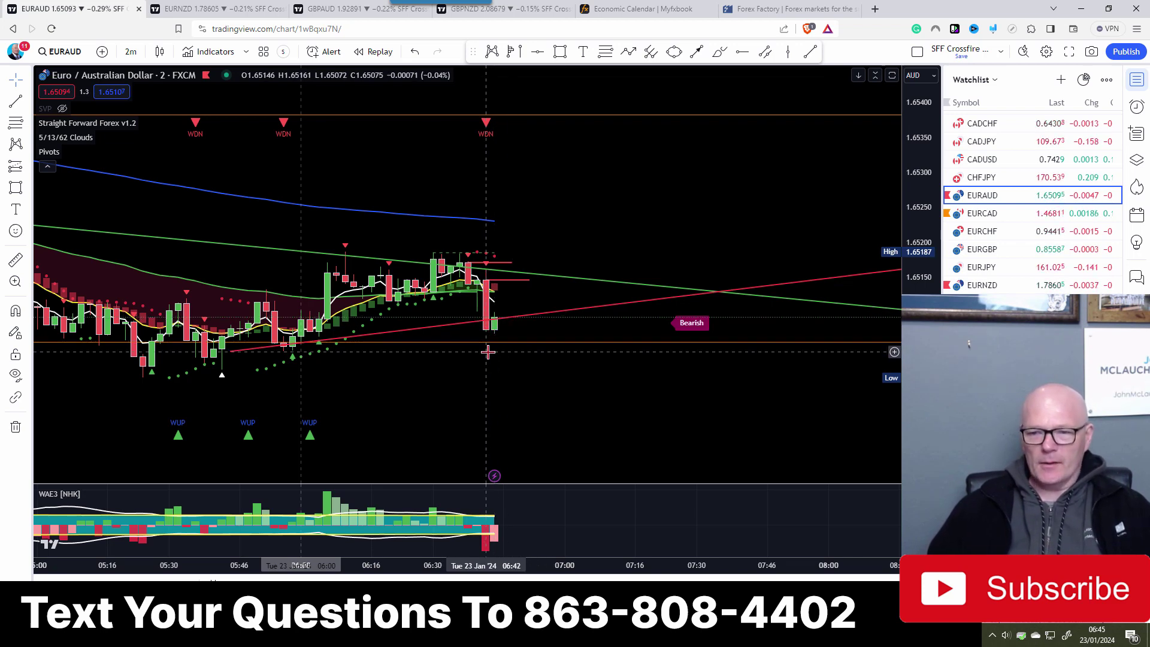
{"action": "scroll", "coordinate": [489, 346], "scroll_direction": "down", "scroll_amount": 2}
{"action": "left_click_drag", "start_coordinate": [558, 396], "coordinate": [581, 246]}
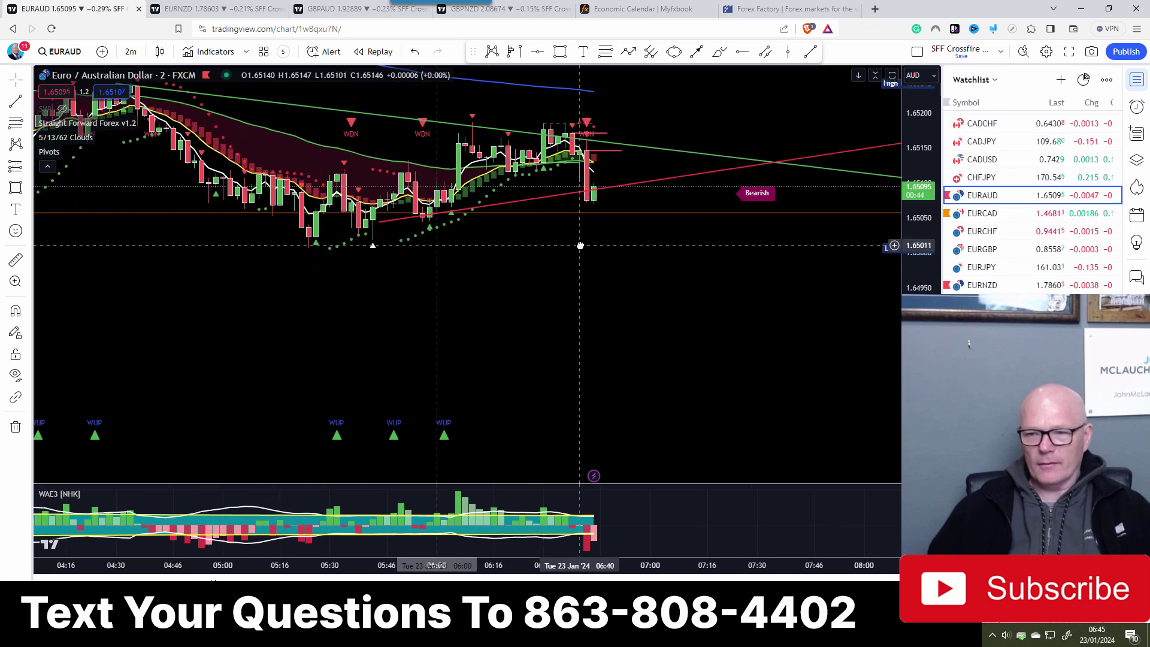
{"action": "scroll", "coordinate": [579, 246], "scroll_direction": "down", "scroll_amount": 2}
{"action": "scroll", "coordinate": [584, 267], "scroll_direction": "down", "scroll_amount": 2}
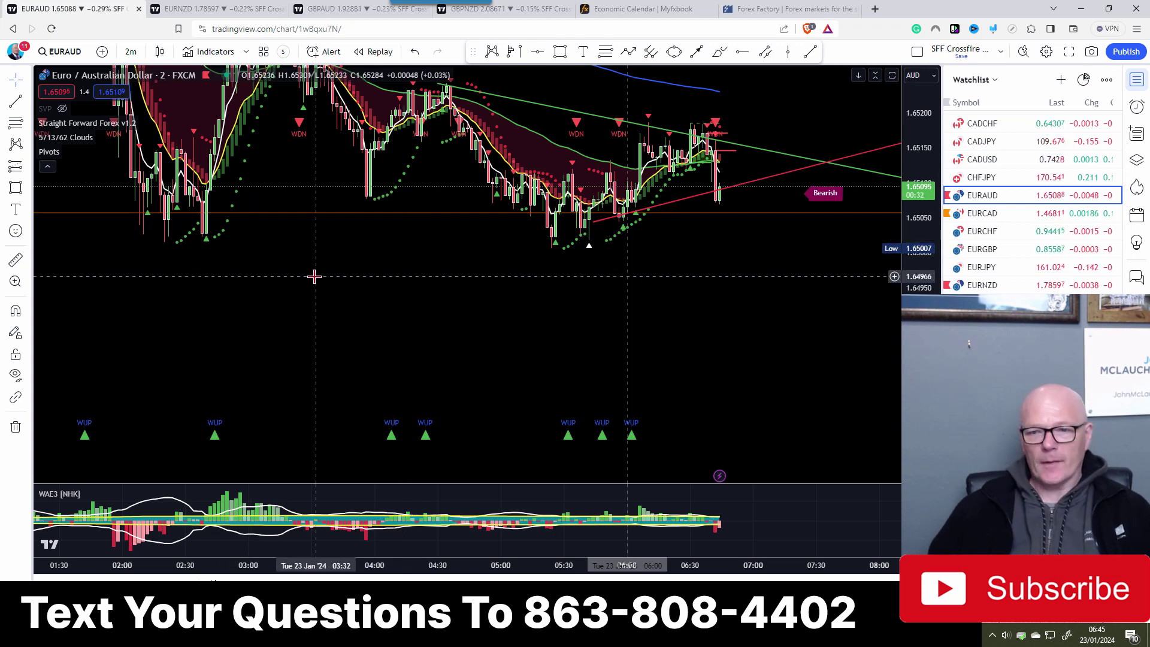
{"action": "scroll", "coordinate": [313, 276], "scroll_direction": "down", "scroll_amount": 4}
{"action": "scroll", "coordinate": [515, 333], "scroll_direction": "down", "scroll_amount": 6}
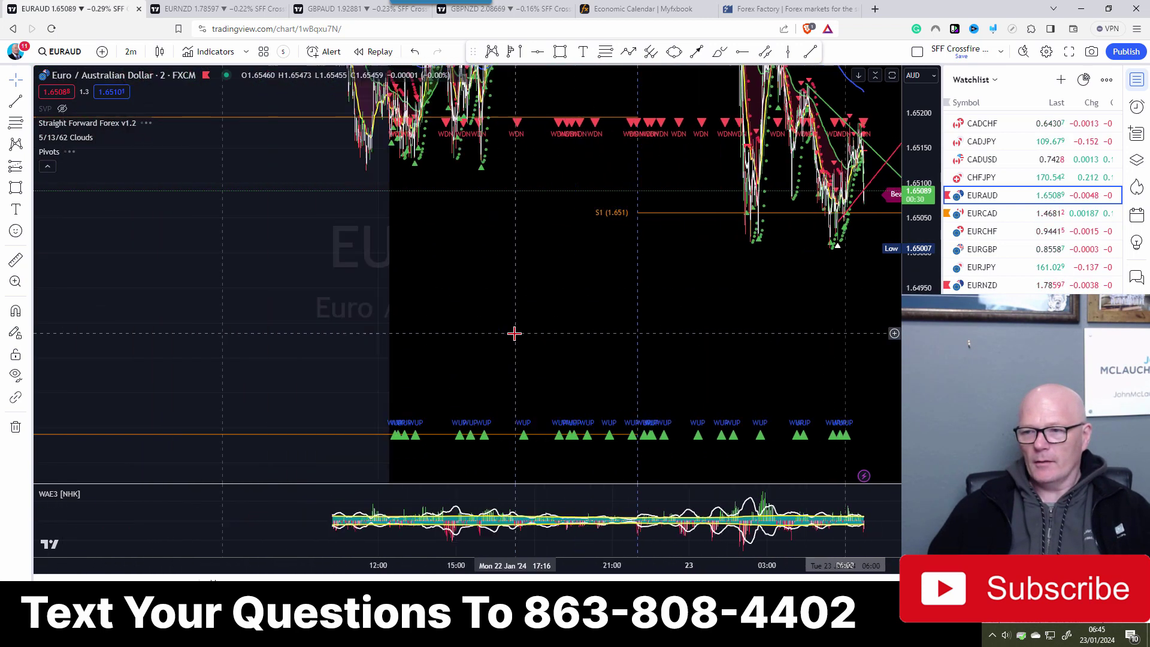
{"action": "left_click_drag", "start_coordinate": [578, 342], "coordinate": [722, 311]}
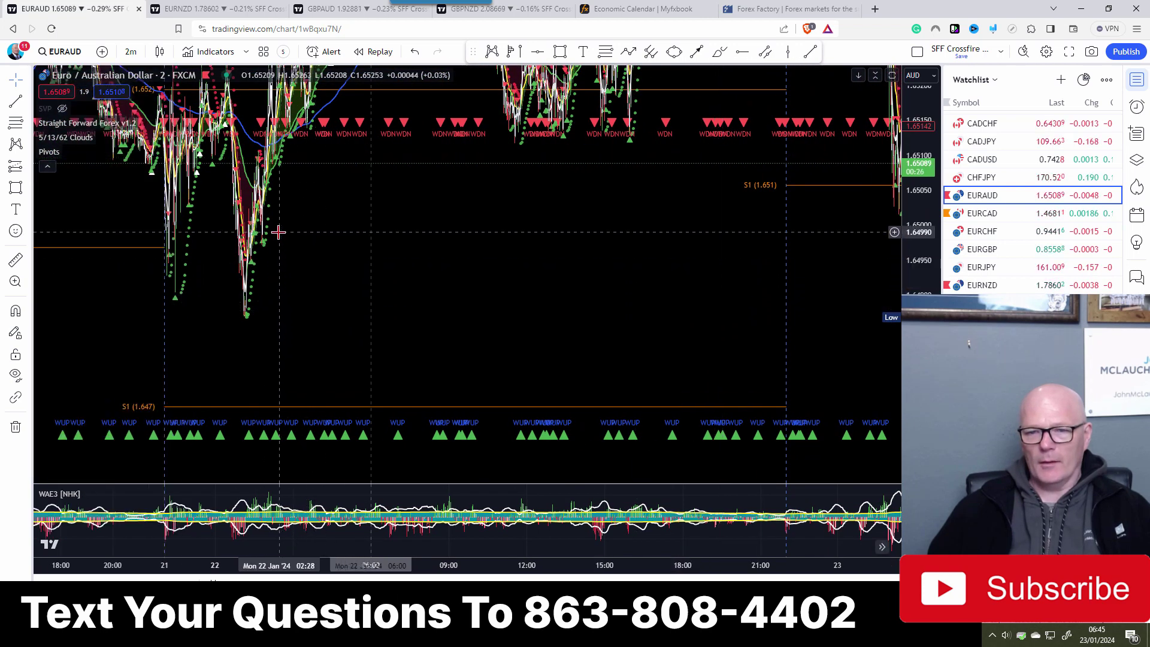
{"action": "left_click_drag", "start_coordinate": [370, 261], "coordinate": [200, 255]}
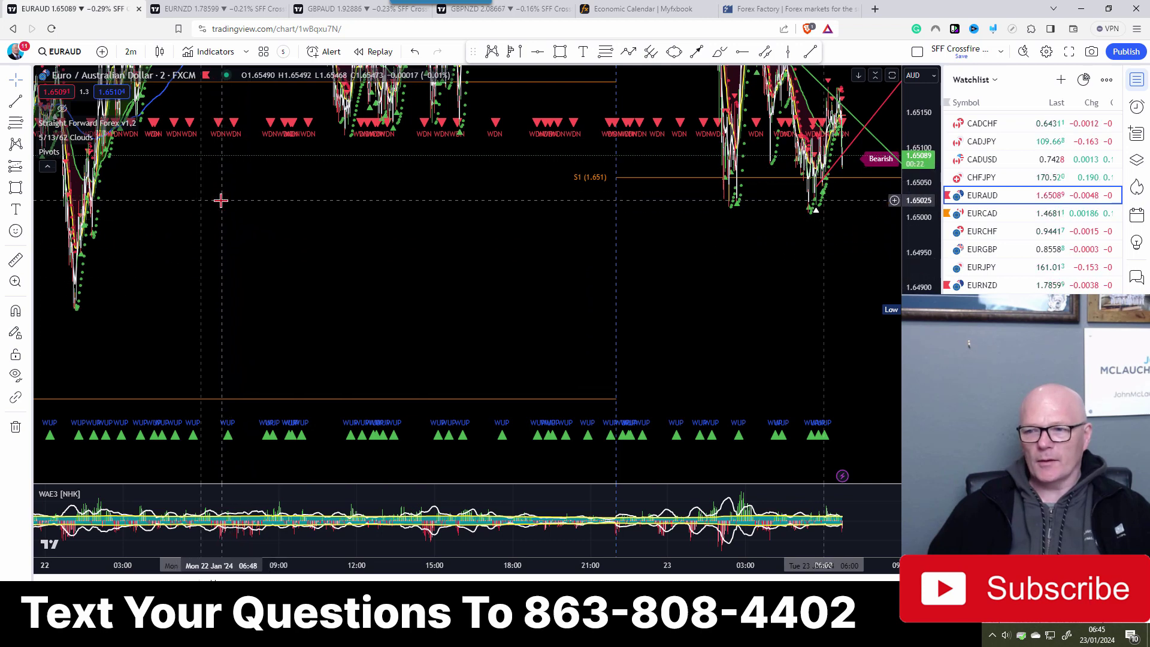
{"action": "left_click_drag", "start_coordinate": [231, 221], "coordinate": [548, 191]}
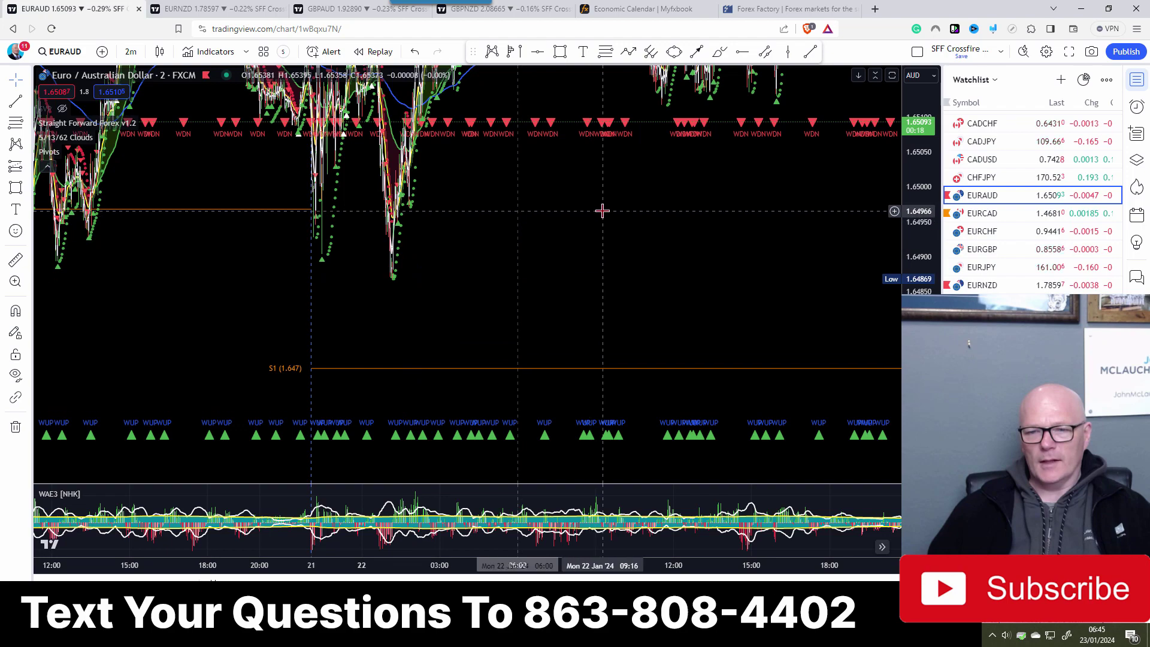
{"action": "left_click_drag", "start_coordinate": [637, 218], "coordinate": [289, 287]}
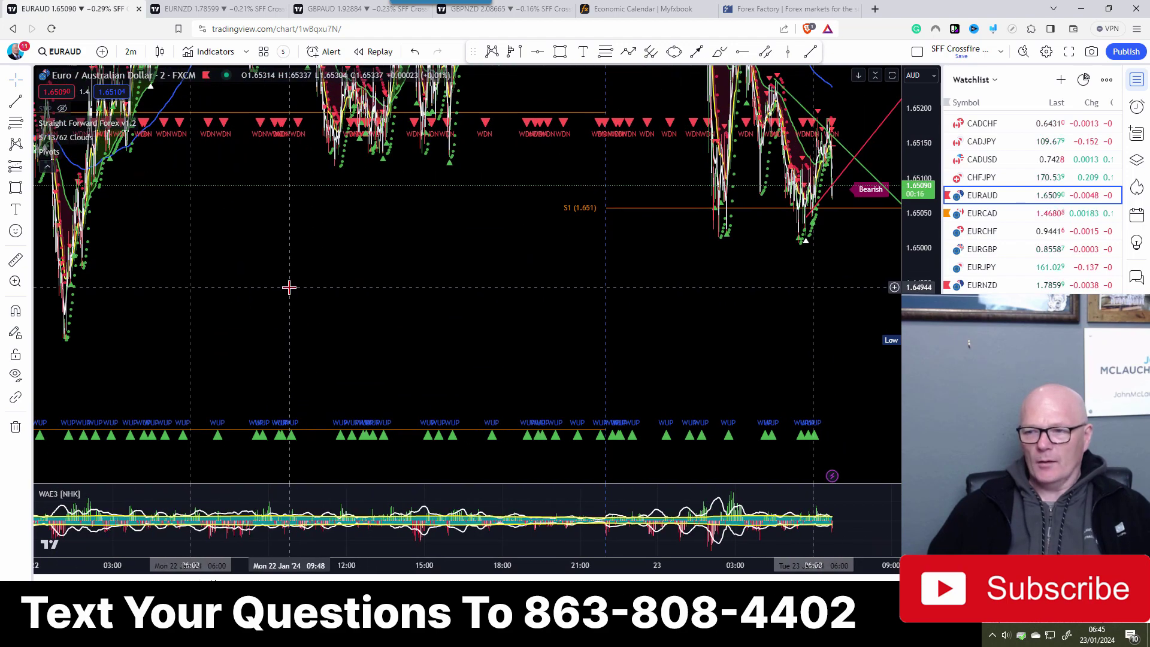
{"action": "scroll", "coordinate": [289, 287], "scroll_direction": "up", "scroll_amount": 5}
{"action": "left_click_drag", "start_coordinate": [717, 275], "coordinate": [732, 315]}
{"action": "scroll", "coordinate": [323, 299], "scroll_direction": "up", "scroll_amount": 3}
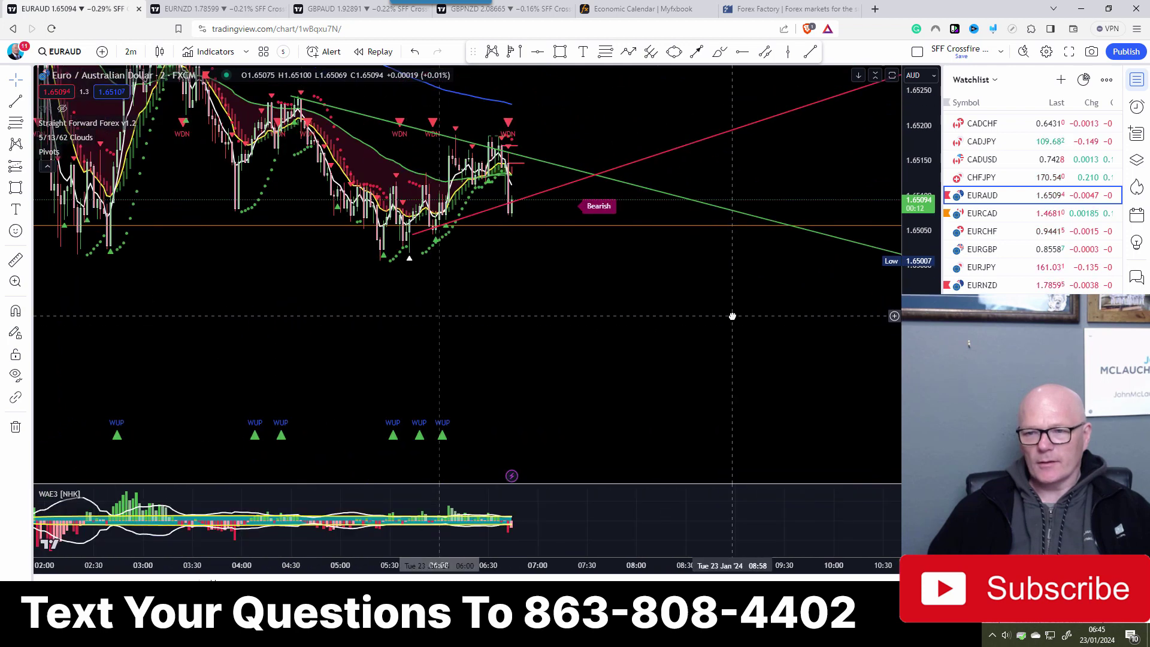
{"action": "scroll", "coordinate": [732, 316], "scroll_direction": "up", "scroll_amount": 3}
{"action": "left_click_drag", "start_coordinate": [542, 324], "coordinate": [719, 353]}
{"action": "scroll", "coordinate": [624, 312], "scroll_direction": "up", "scroll_amount": 2}
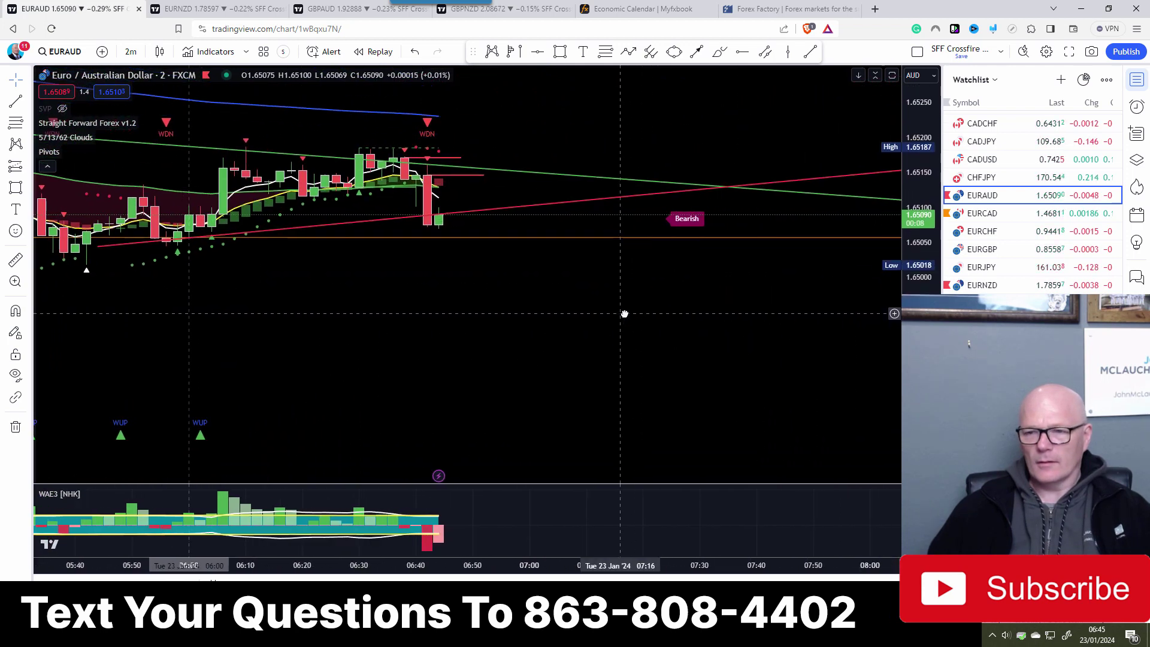
{"action": "left_click_drag", "start_coordinate": [921, 270], "coordinate": [921, 284]}
Set the EURAUD chart to the 15-minute timeframe and bring the 19 to 23 January lows into view.
{"action": "left_click", "coordinate": [131, 52]}
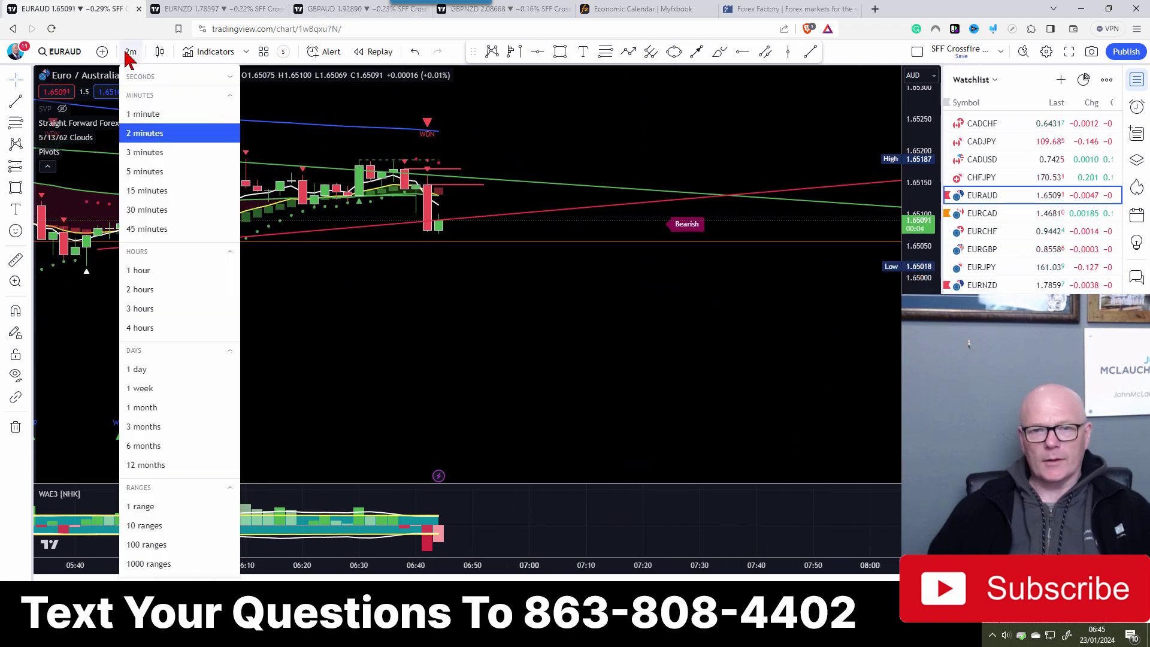
{"action": "left_click", "coordinate": [154, 190]}
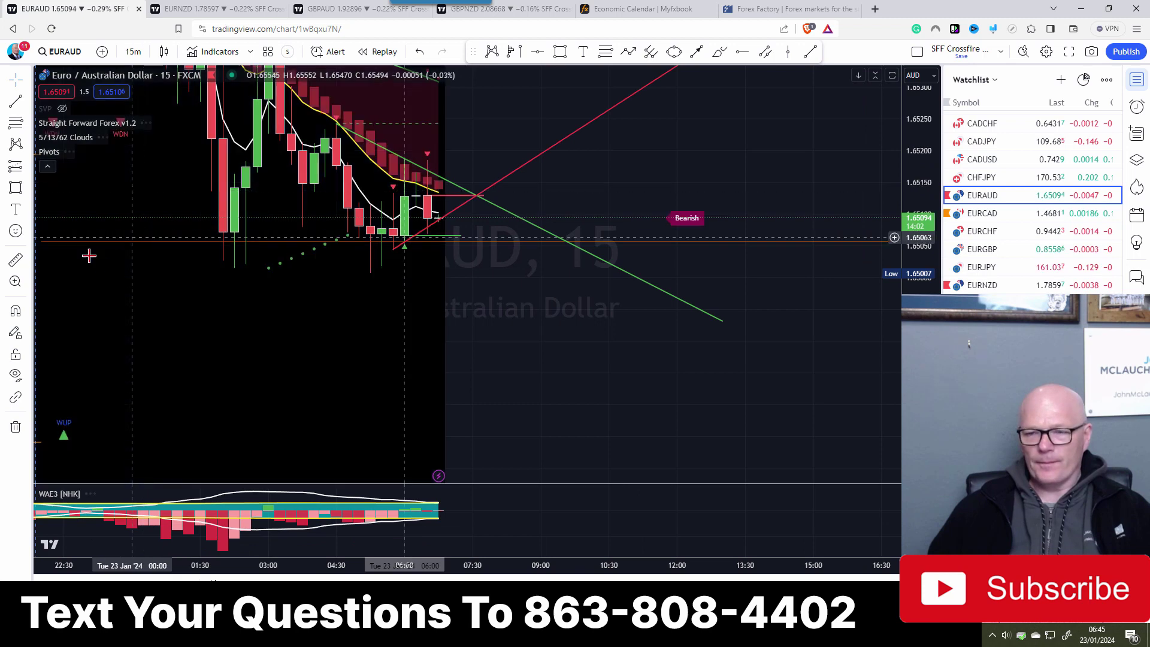
{"action": "scroll", "coordinate": [173, 291], "scroll_direction": "down", "scroll_amount": 3}
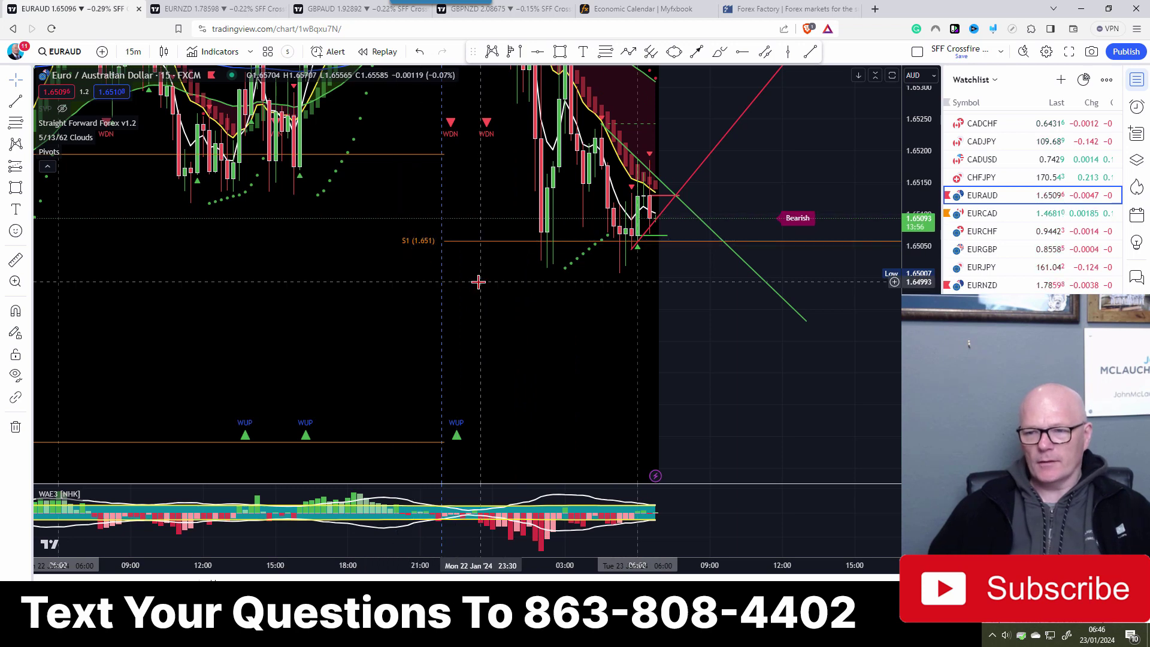
{"action": "scroll", "coordinate": [272, 287], "scroll_direction": "down", "scroll_amount": 3}
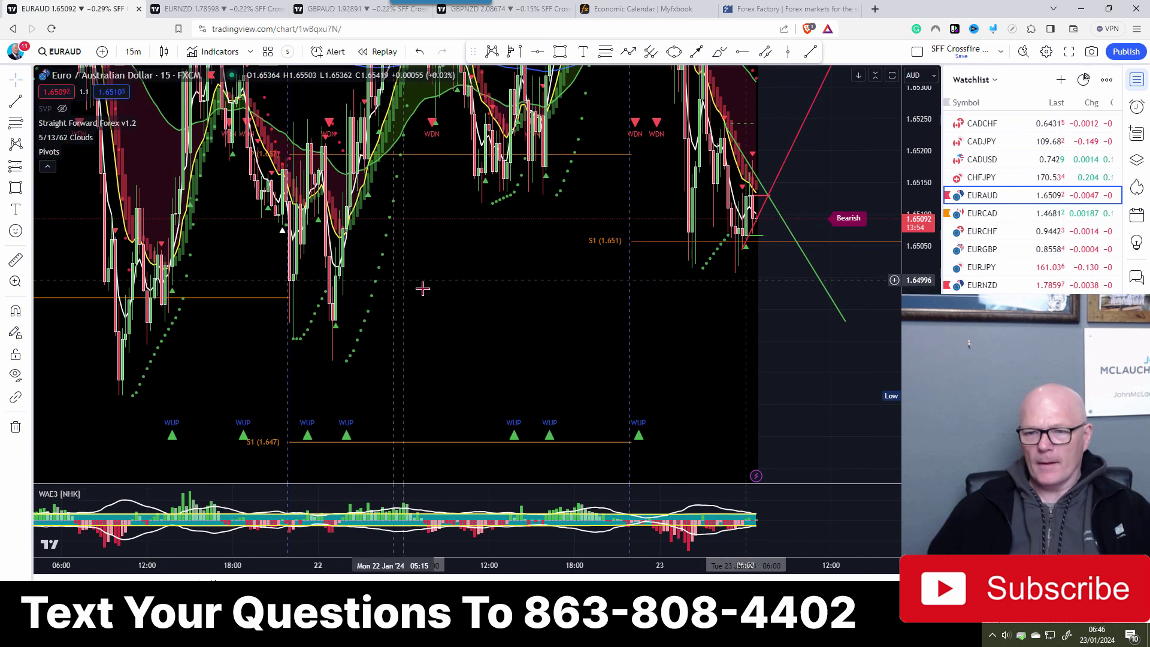
{"action": "mouse_move", "coordinate": [424, 287]}
{"action": "left_mouse_down"}
{"action": "mouse_move", "coordinate": [431, 263]}
{"action": "mouse_move", "coordinate": [407, 275]}
{"action": "mouse_move", "coordinate": [403, 260]}
{"action": "left_mouse_up"}
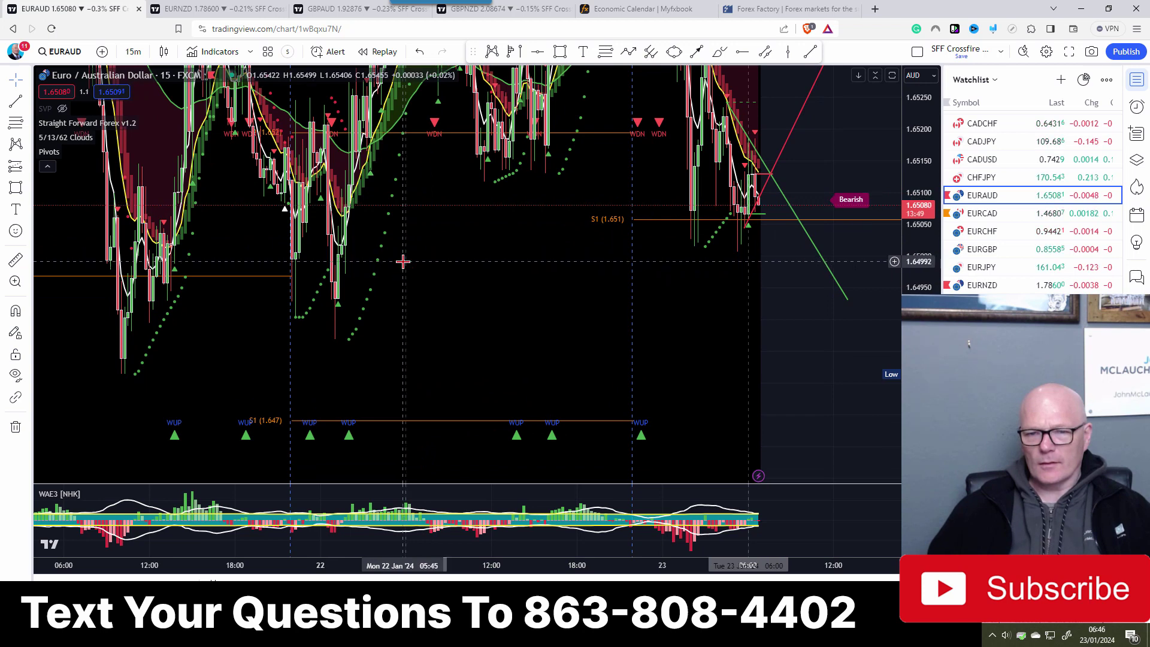
Draw two horizontal rays from the 19 January candles at 1.64994 and 1.64931 to mark the earlier lows.
{"action": "left_click", "coordinate": [743, 52]}
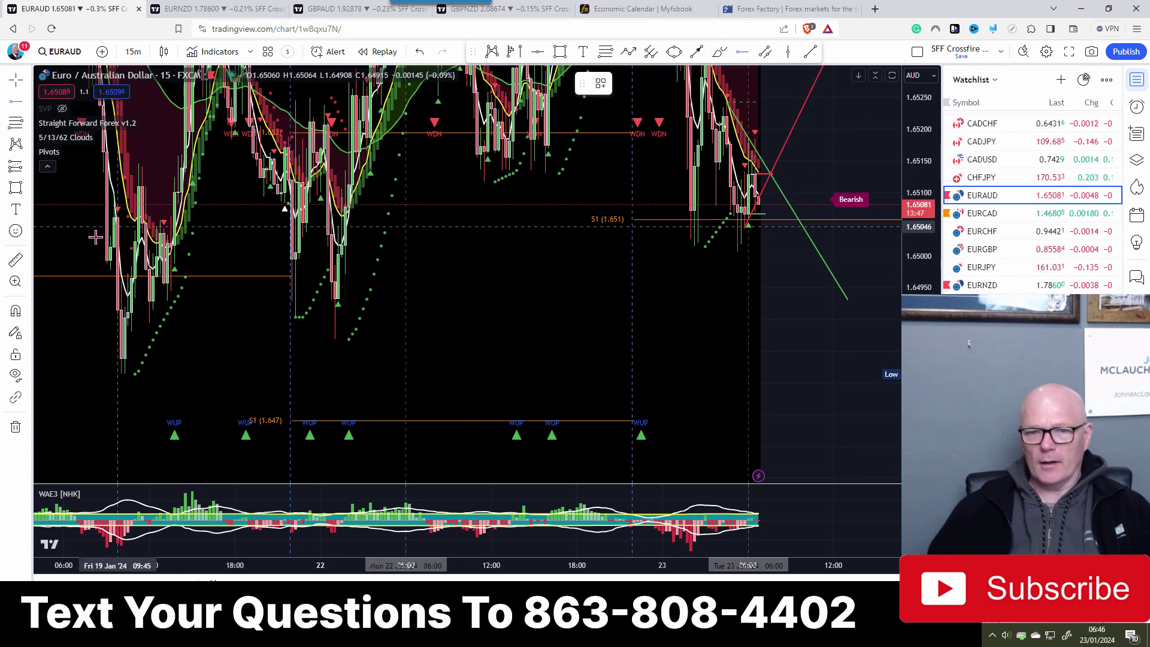
{"action": "left_click", "coordinate": [70, 260]}
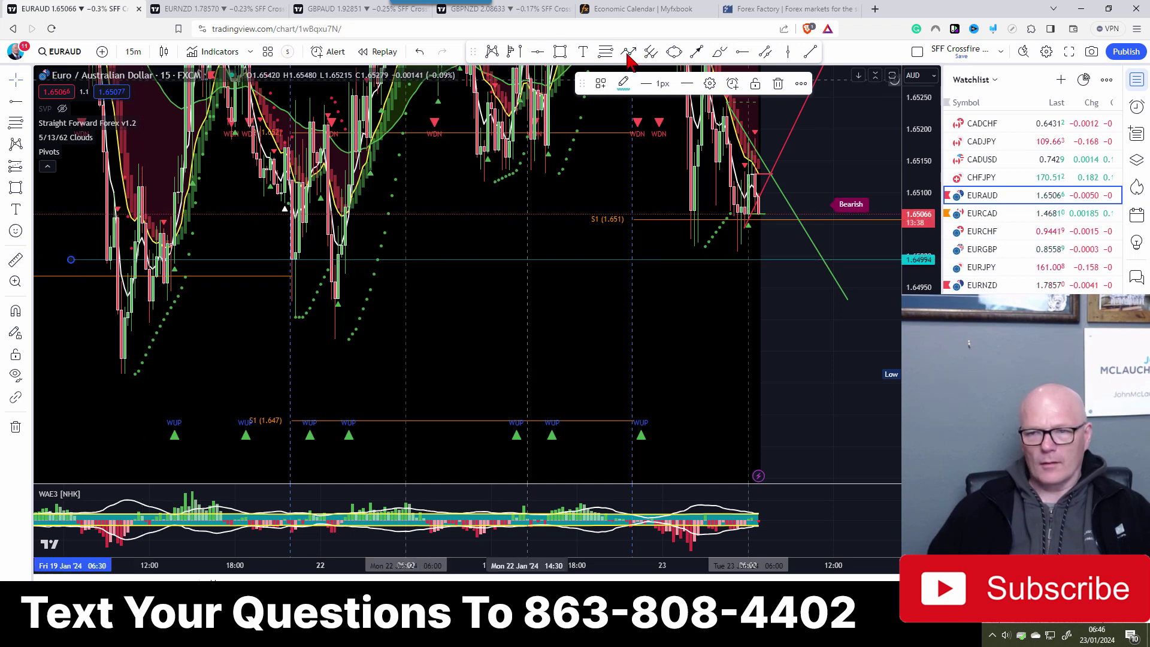
{"action": "left_click", "coordinate": [742, 53]}
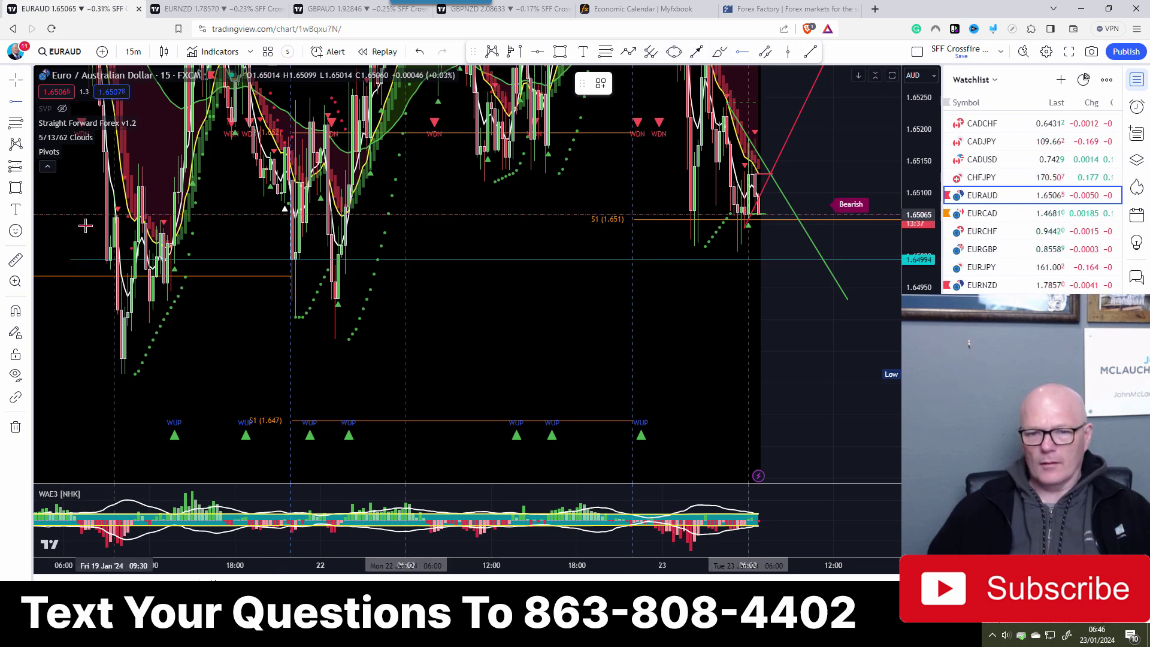
{"action": "left_click", "coordinate": [66, 300]}
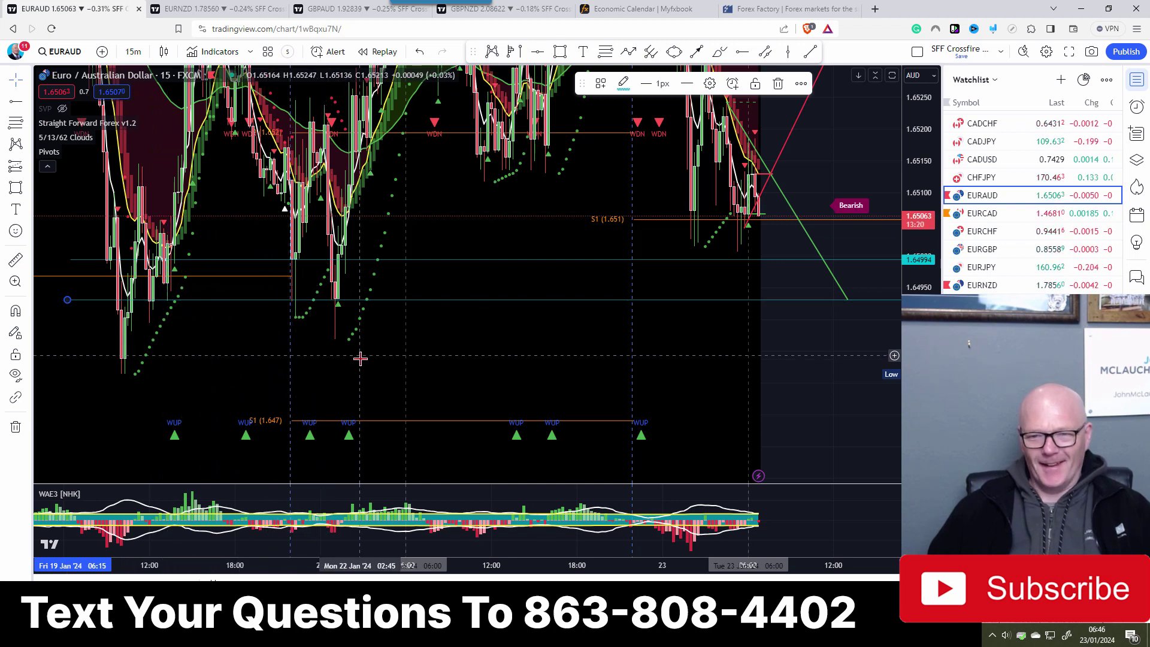
Check the two rays against the 15-minute price history, and return the EURAUD chart to the 2-minute timeframe.
{"action": "scroll", "coordinate": [332, 311], "scroll_direction": "up", "scroll_amount": 3}
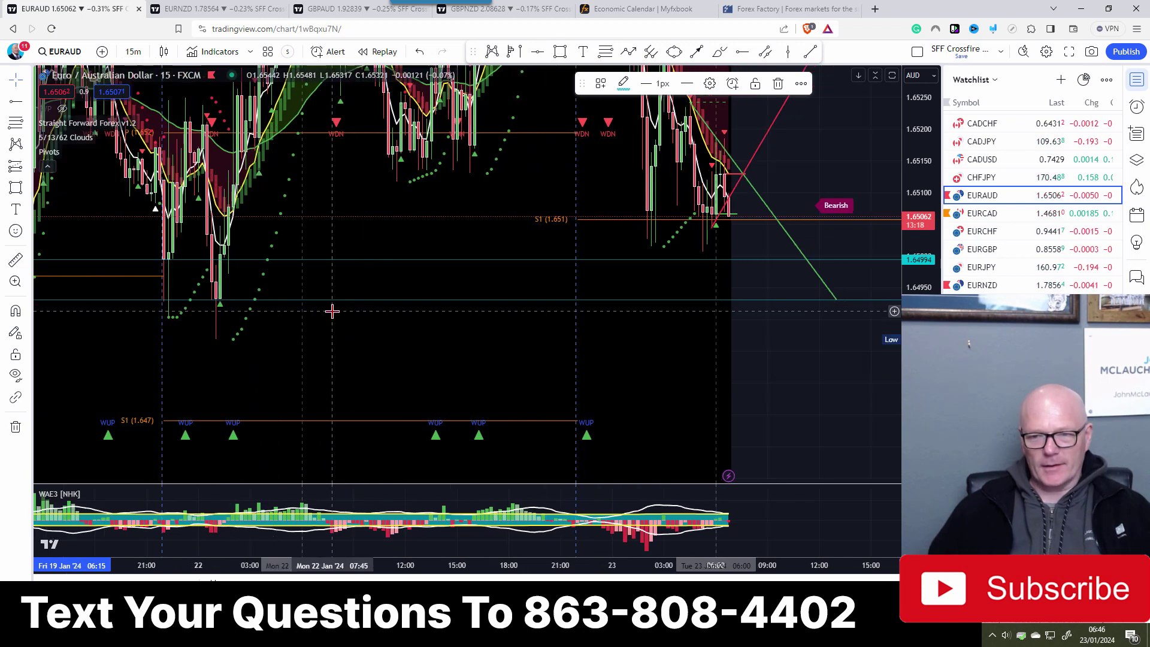
{"action": "left_click_drag", "start_coordinate": [280, 341], "coordinate": [659, 343]}
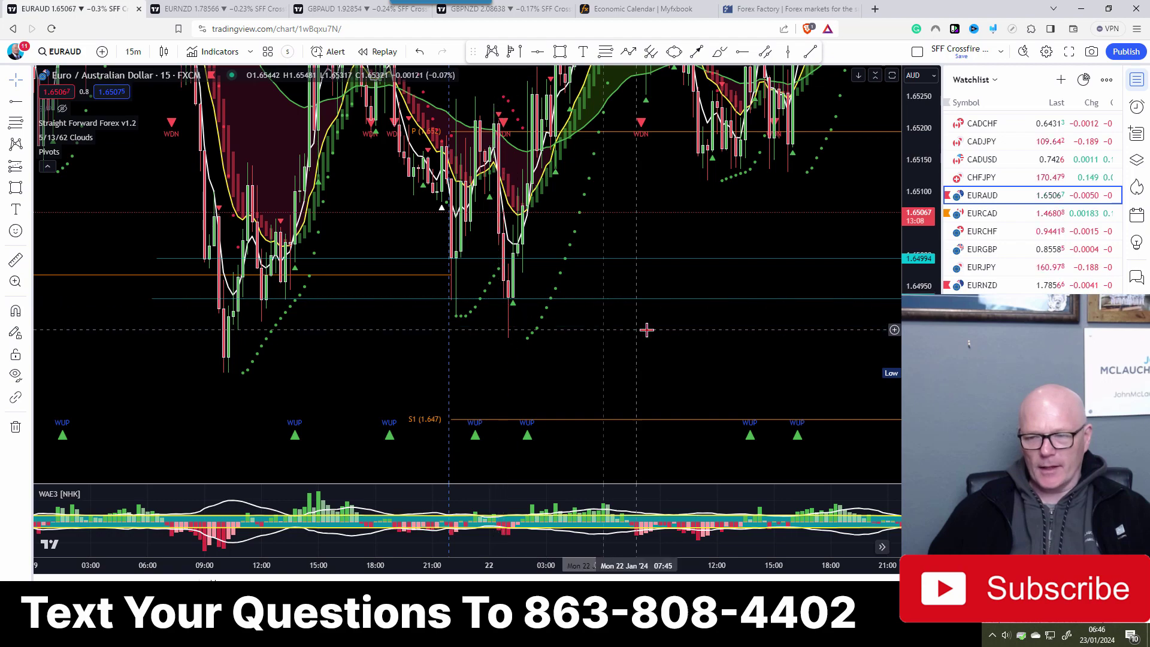
{"action": "left_click_drag", "start_coordinate": [653, 329], "coordinate": [352, 307]}
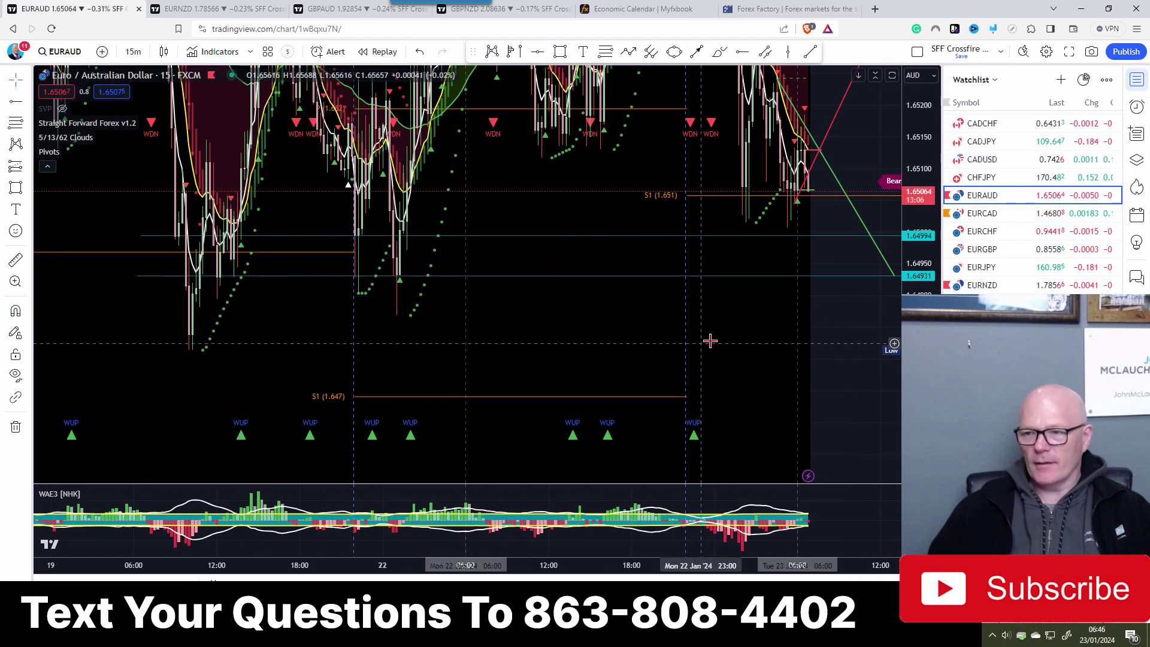
{"action": "left_click_drag", "start_coordinate": [685, 340], "coordinate": [306, 367]}
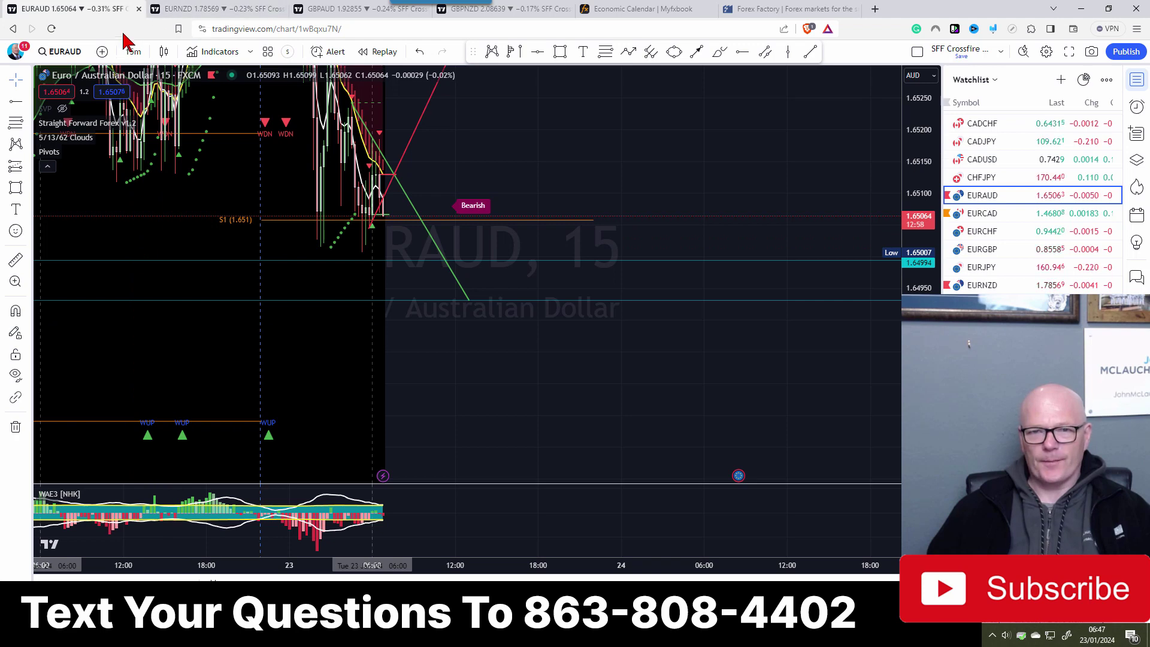
{"action": "left_click", "coordinate": [132, 51]}
{"action": "left_click", "coordinate": [141, 113]}
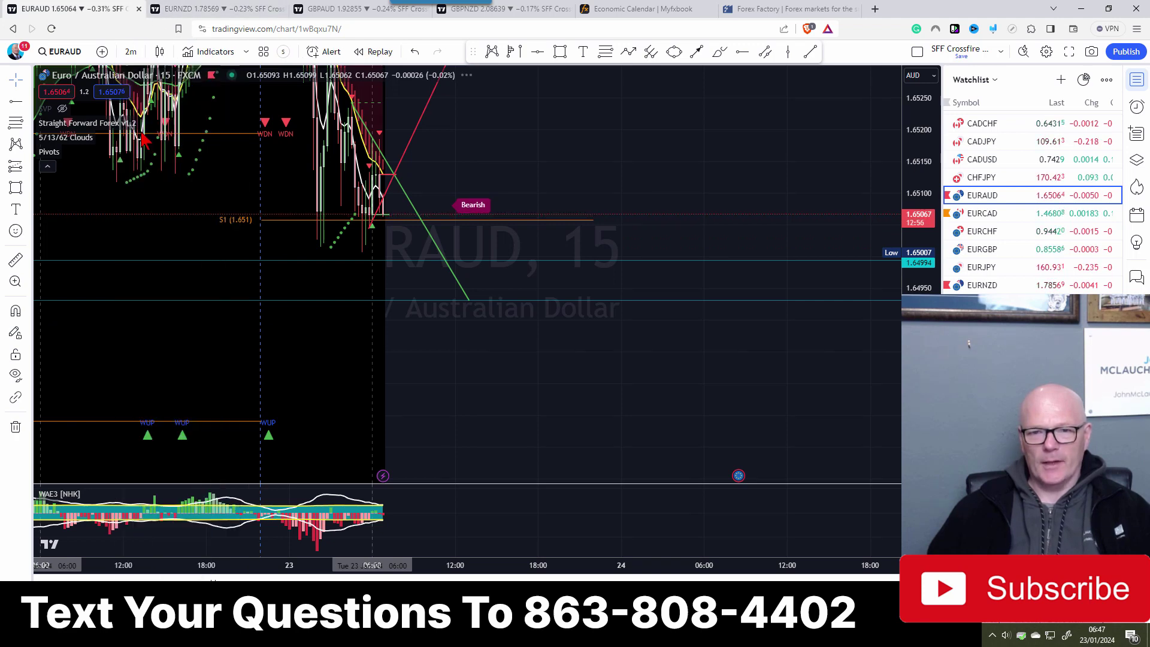
Examine the latest 2-minute EURAUD candles relative to the S1 pivot, the trendlines and the two horizontal rays.
{"action": "left_click_drag", "start_coordinate": [426, 290], "coordinate": [747, 358]}
{"action": "scroll", "coordinate": [748, 359], "scroll_direction": "up", "scroll_amount": 10}
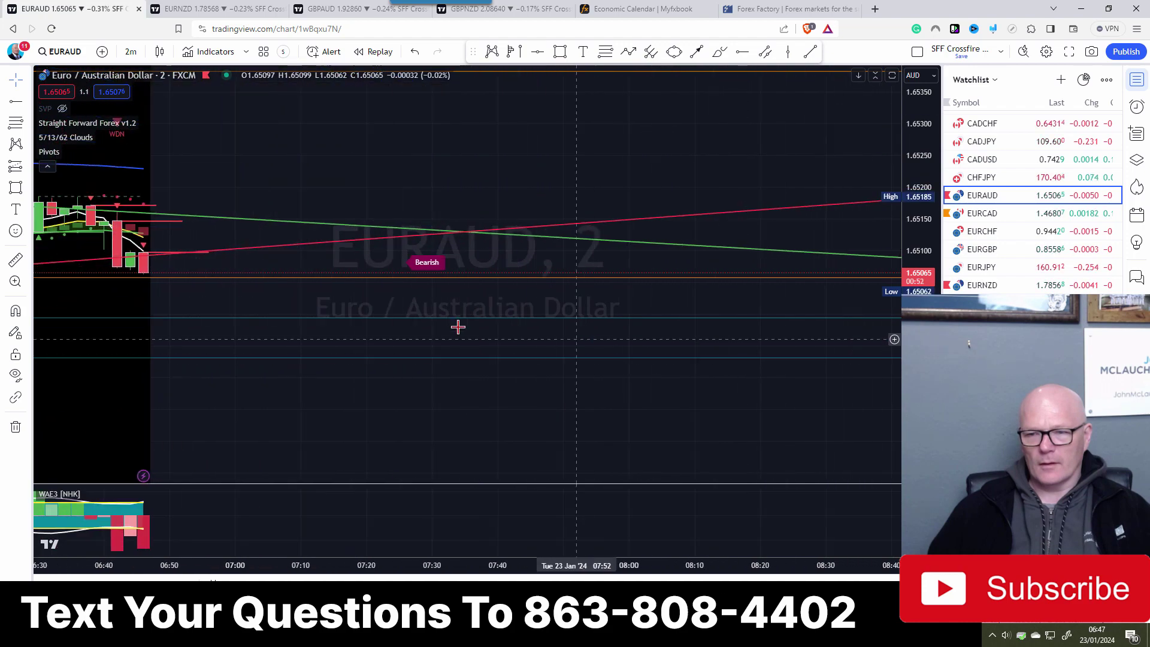
{"action": "left_click_drag", "start_coordinate": [218, 300], "coordinate": [592, 237]}
{"action": "scroll", "coordinate": [542, 208], "scroll_direction": "down", "scroll_amount": 2}
{"action": "left_click_drag", "start_coordinate": [676, 340], "coordinate": [555, 372]}
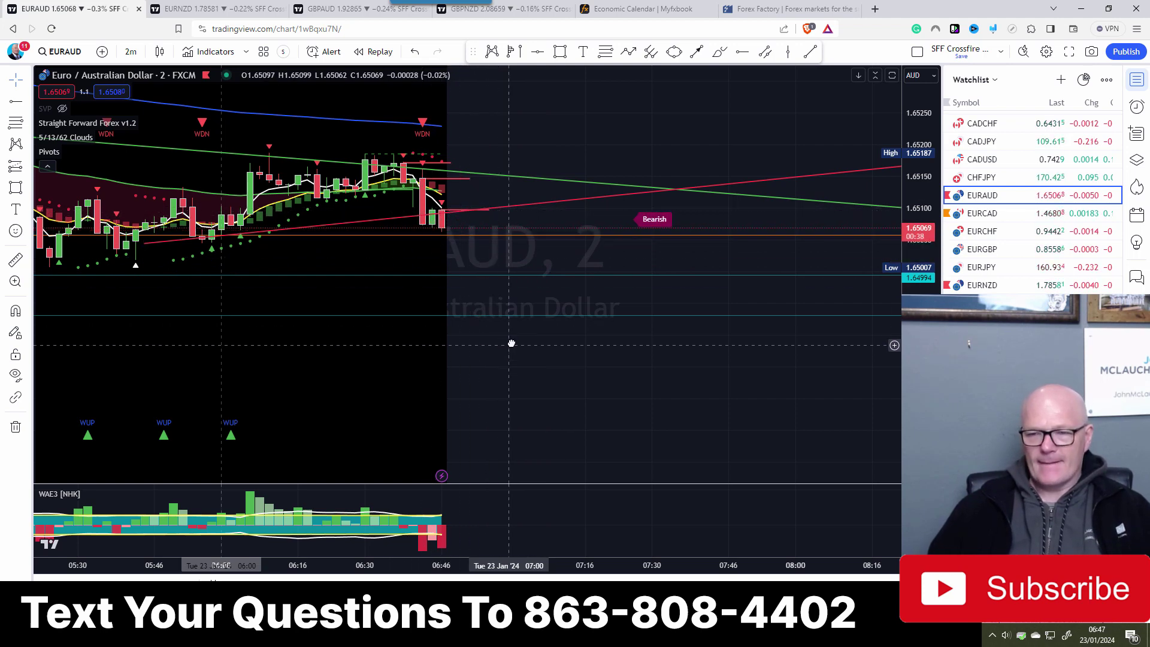
{"action": "left_click_drag", "start_coordinate": [511, 344], "coordinate": [519, 344]}
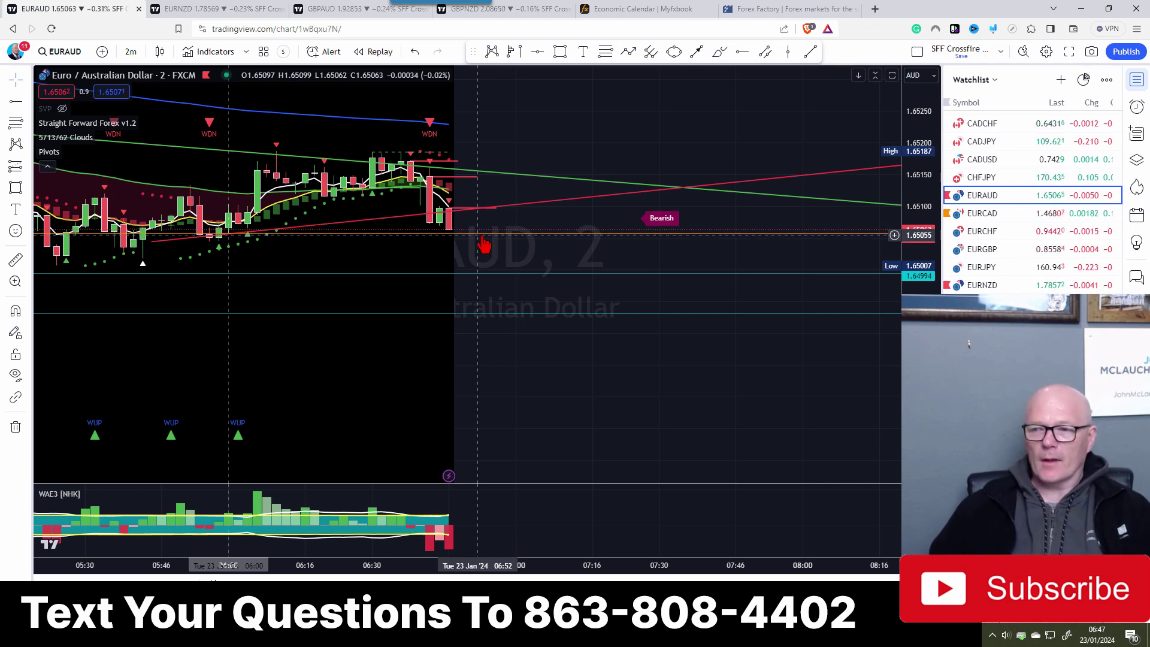
{"action": "left_click_drag", "start_coordinate": [516, 344], "coordinate": [560, 362]}
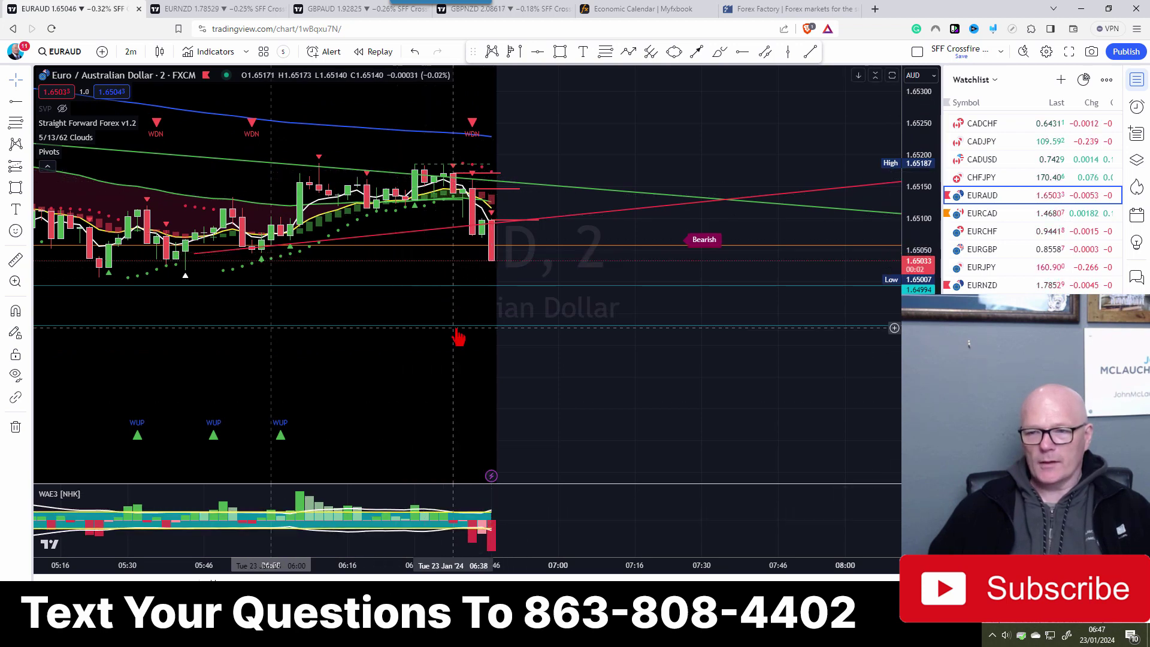
{"action": "scroll", "coordinate": [368, 380], "scroll_direction": "up", "scroll_amount": 3}
{"action": "left_click_drag", "start_coordinate": [400, 407], "coordinate": [473, 377]}
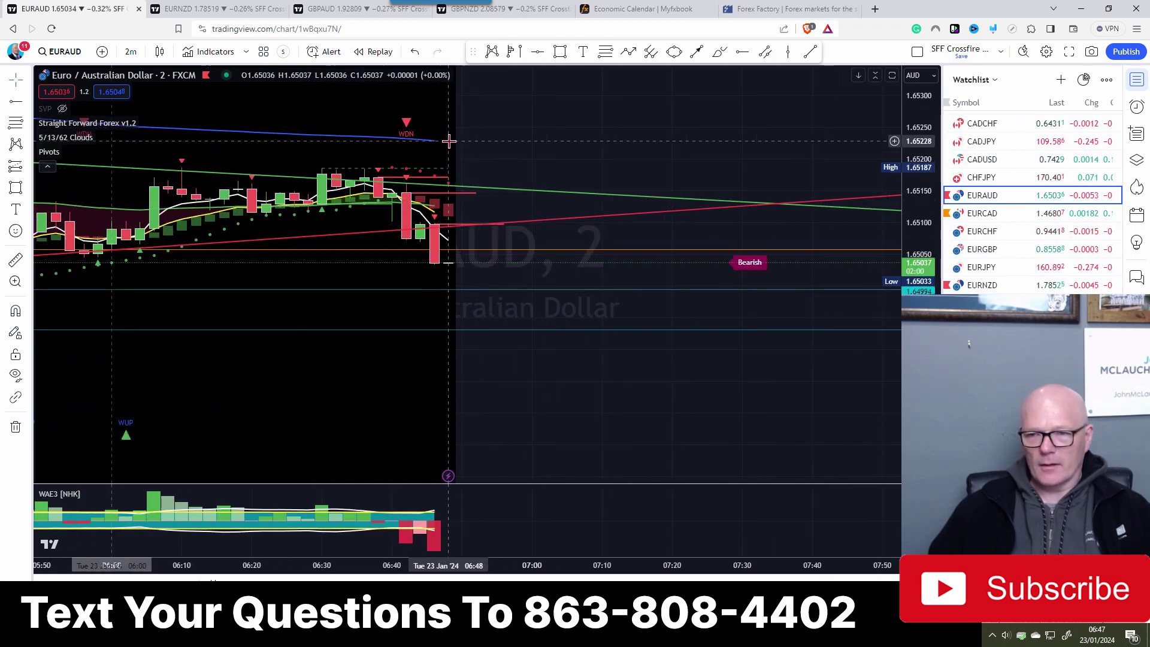
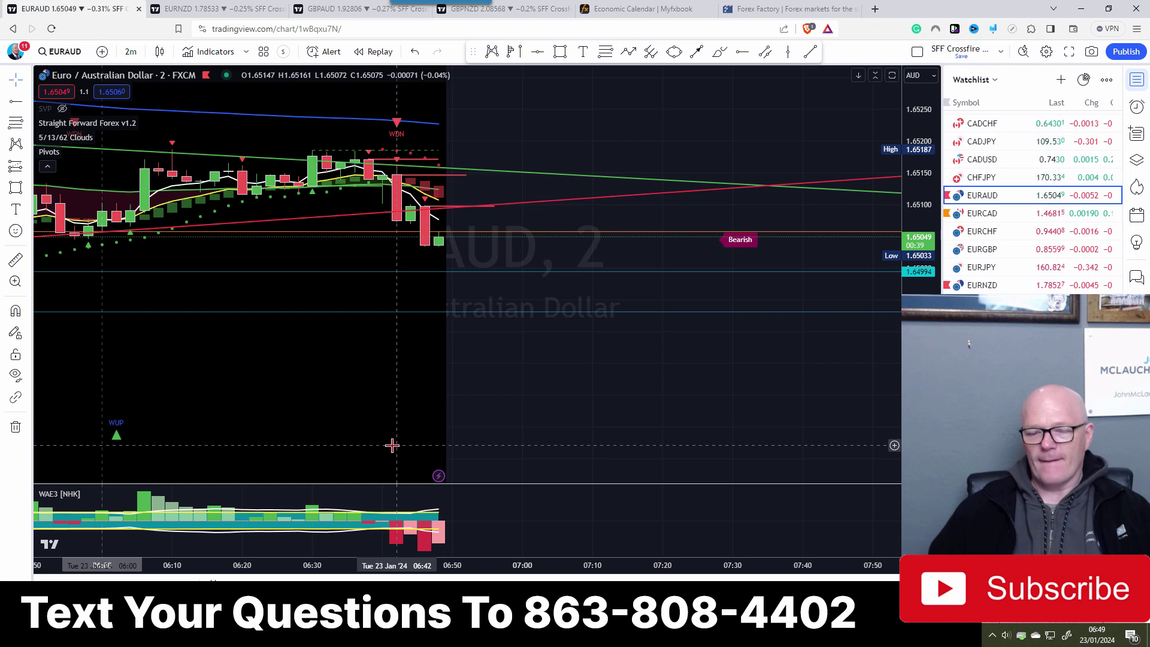
{"action": "left_click_drag", "start_coordinate": [365, 396], "coordinate": [411, 352]}
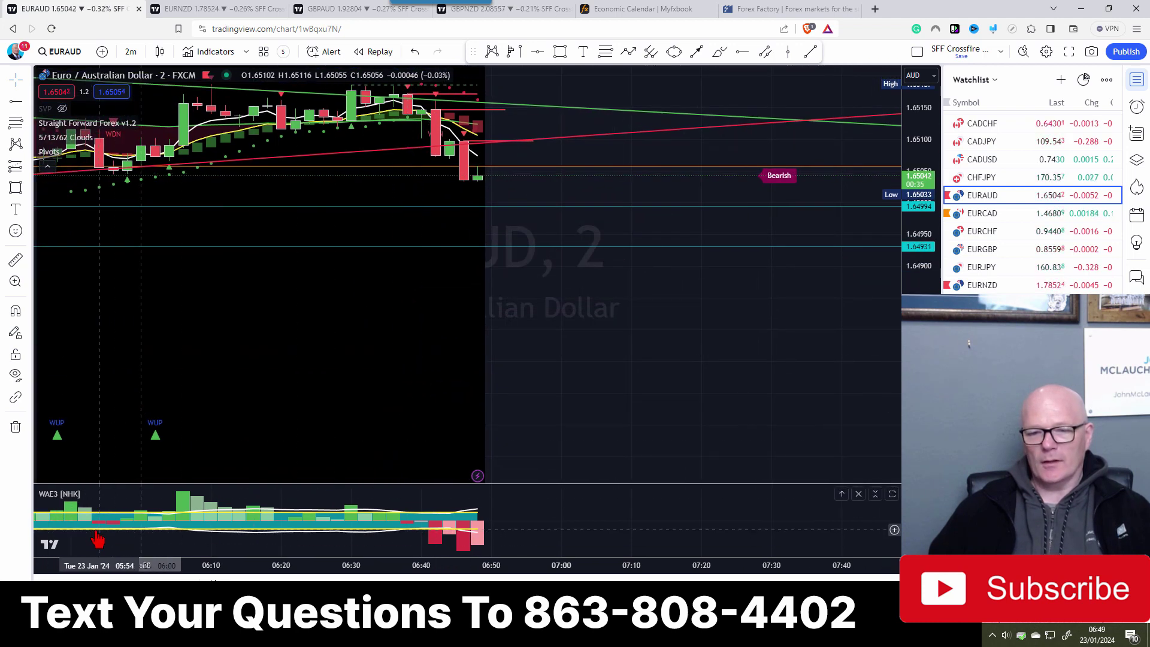
Place a Short Position on the 2-minute EURAUD chart beside the latest candle, with its entry at about 1.65030.
{"action": "left_click_drag", "start_coordinate": [326, 313], "coordinate": [514, 252]}
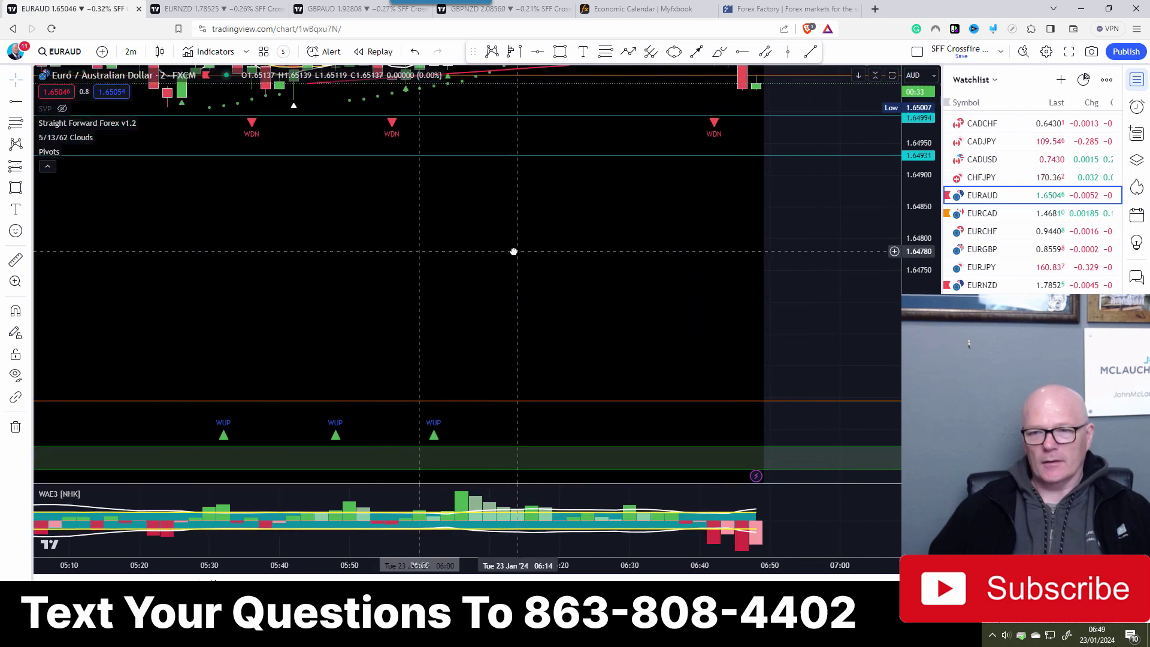
{"action": "scroll", "coordinate": [516, 304], "scroll_direction": "down", "scroll_amount": 1}
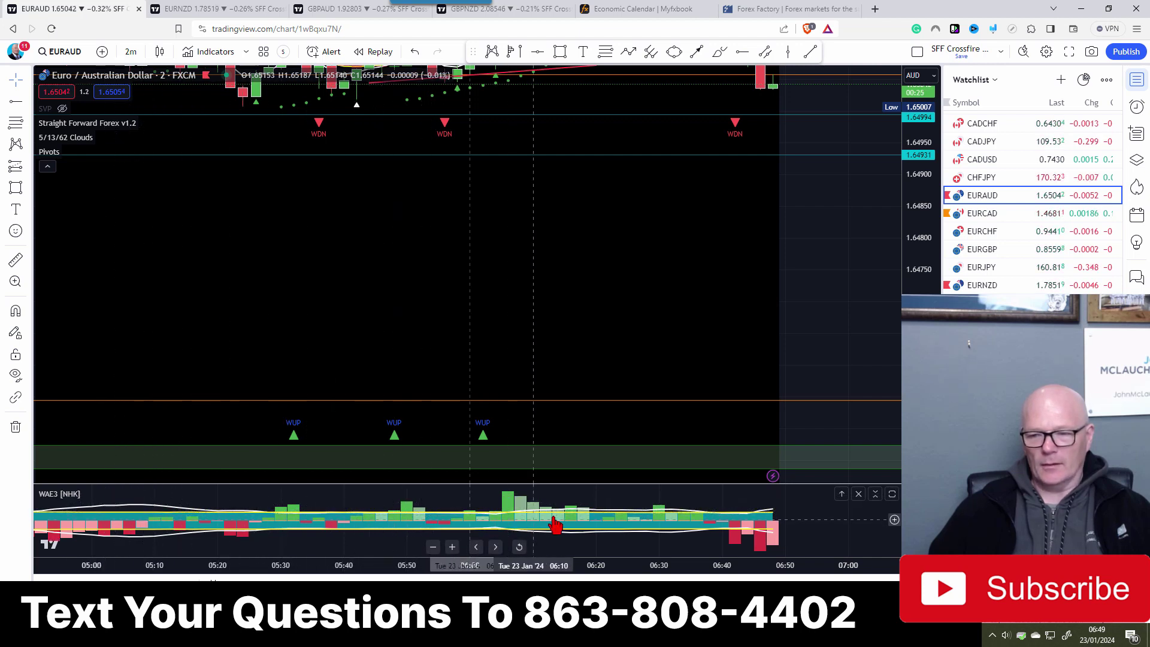
{"action": "left_click_drag", "start_coordinate": [789, 506], "coordinate": [458, 496]}
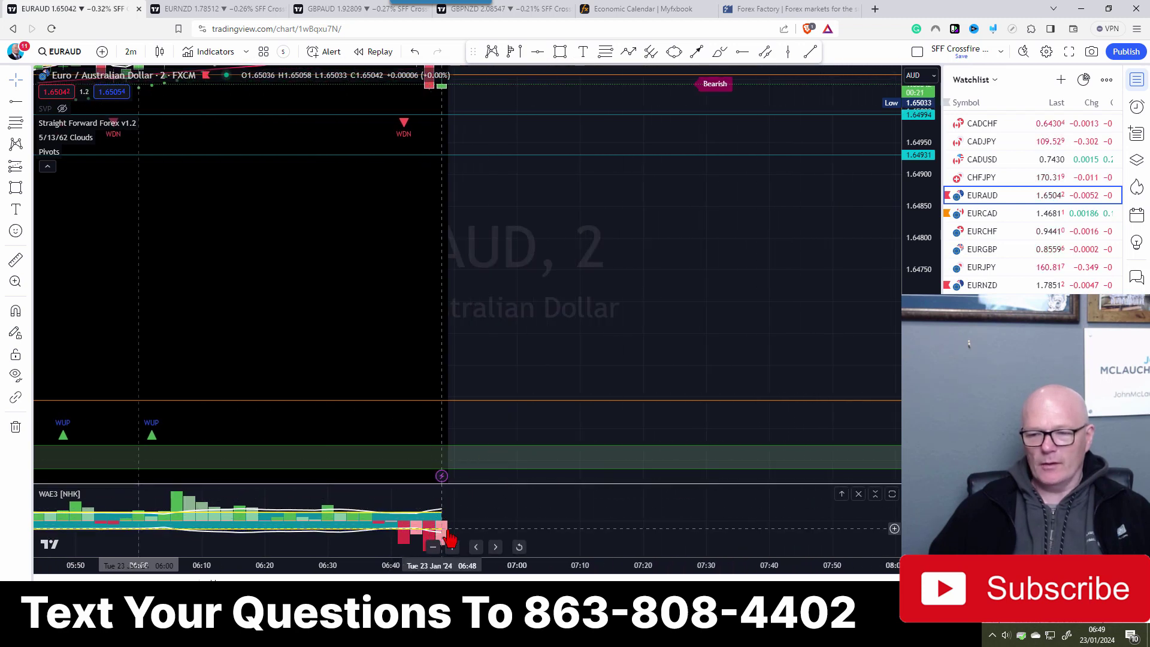
{"action": "left_click_drag", "start_coordinate": [451, 232], "coordinate": [501, 396]}
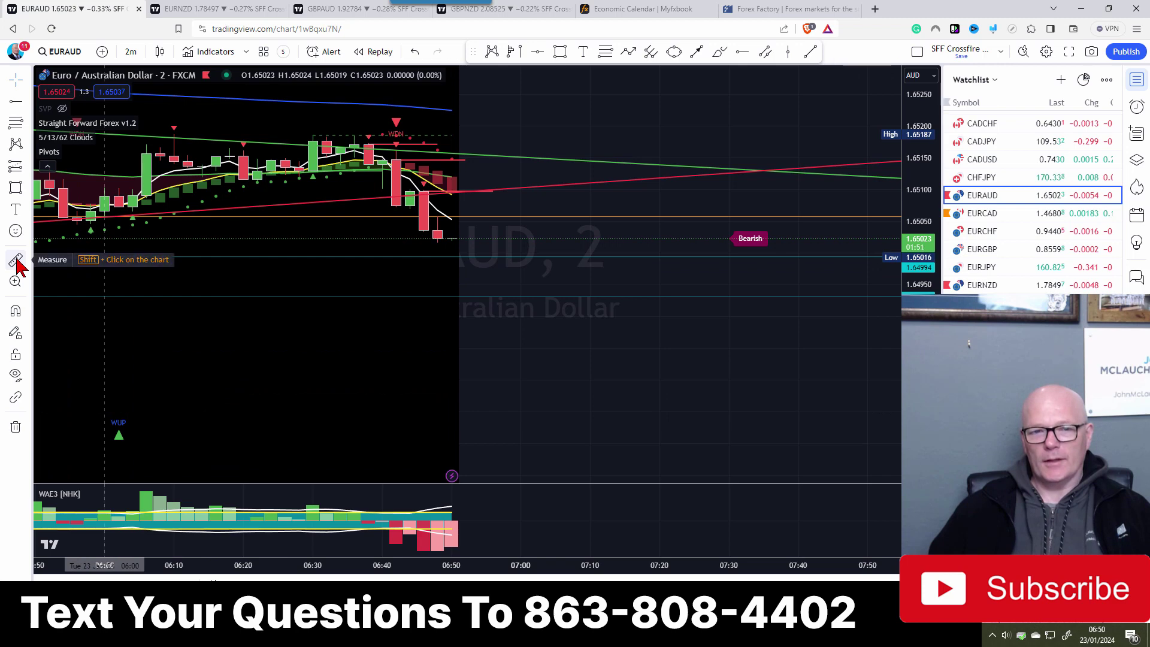
{"action": "left_click", "coordinate": [25, 168]}
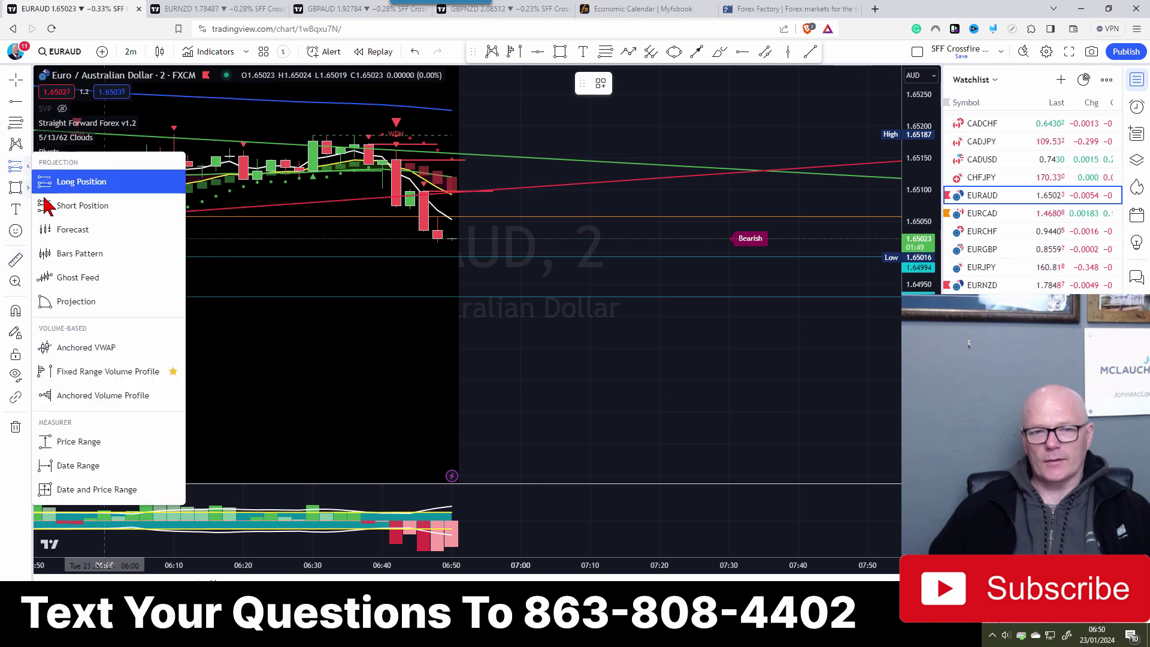
{"action": "left_click", "coordinate": [69, 210]}
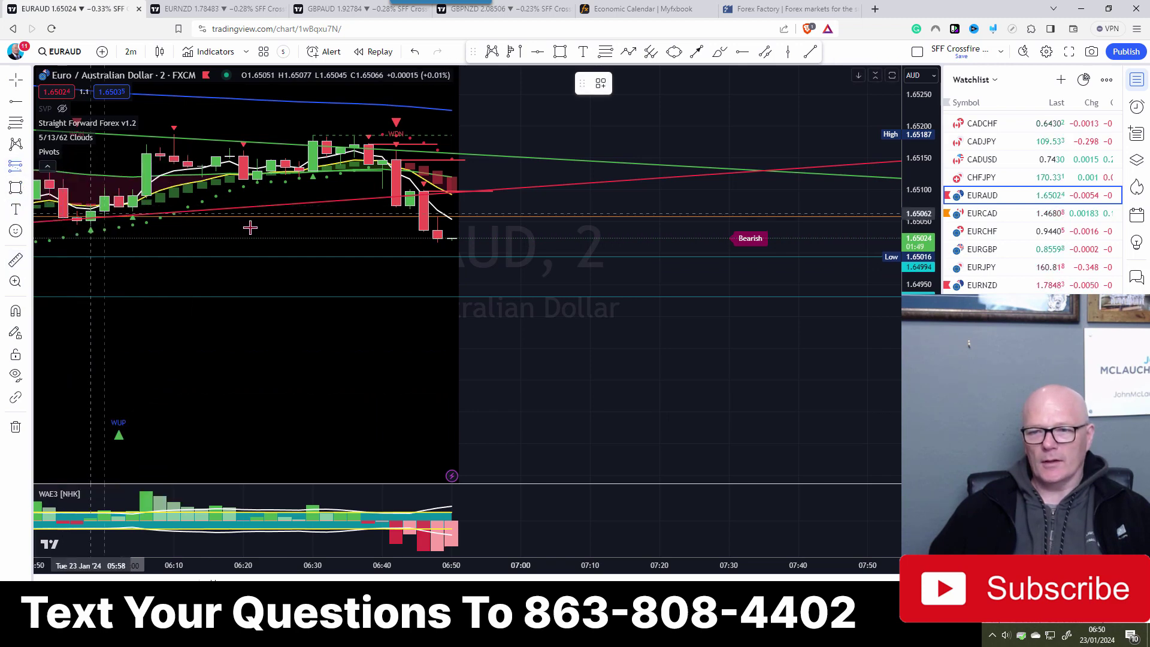
{"action": "left_click", "coordinate": [479, 234]}
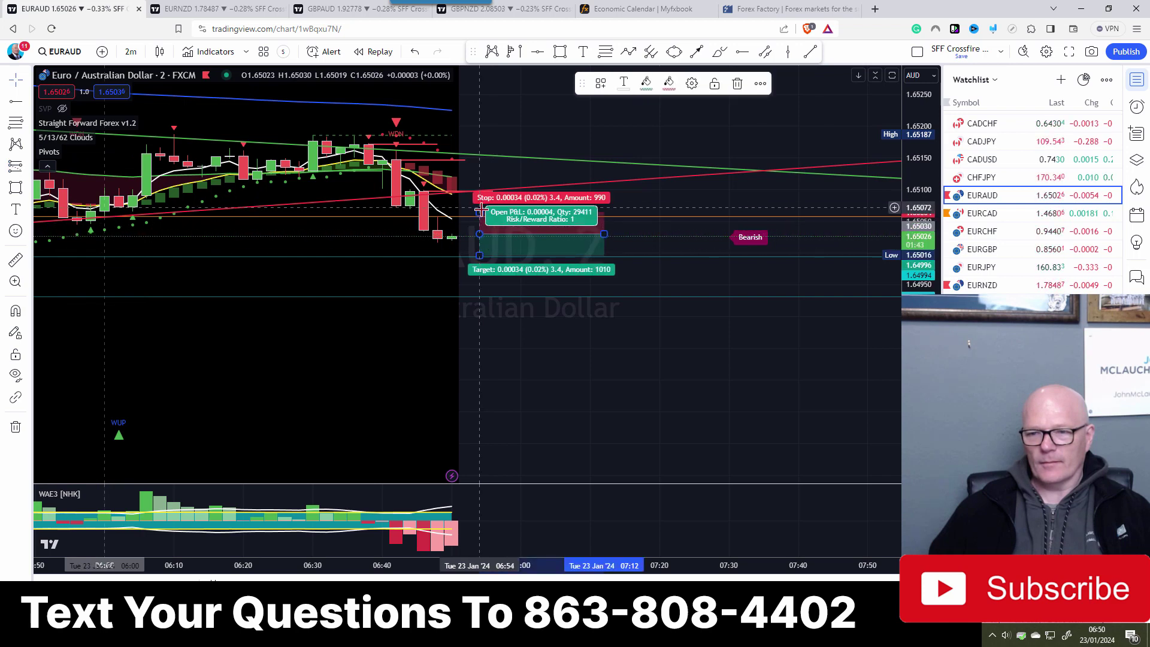
Set the EURAUD short position's stop at about 1.65107 and its target about 15.5 pips below entry, beyond the lower horizontal ray.
{"action": "left_click_drag", "start_coordinate": [479, 212], "coordinate": [480, 186]}
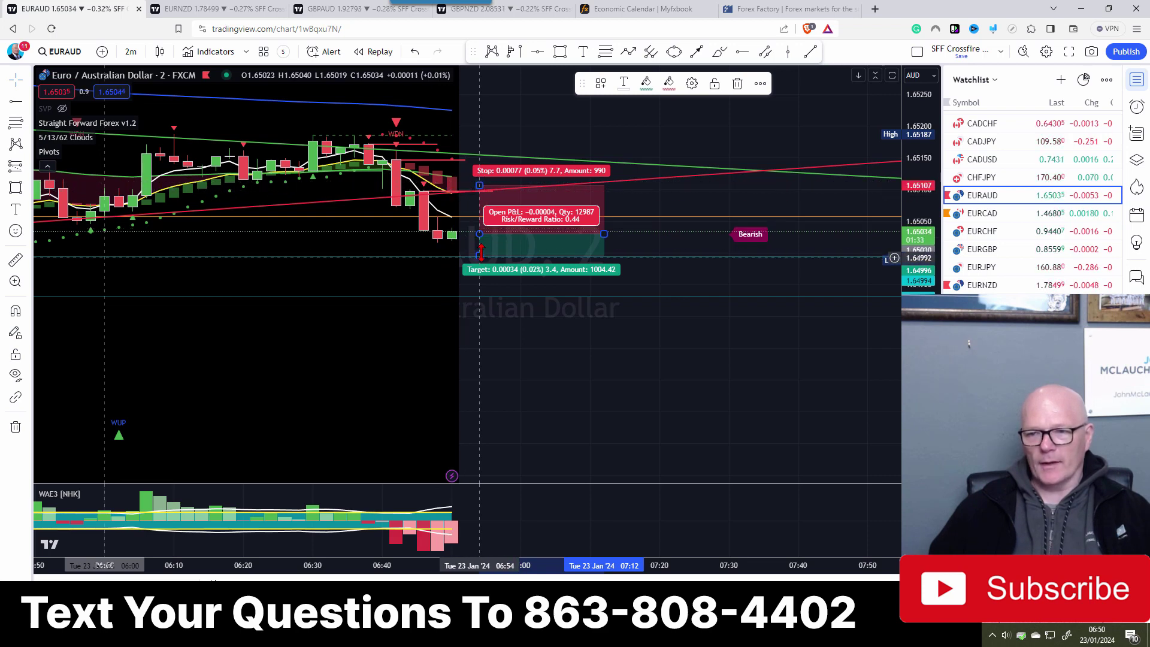
{"action": "left_click_drag", "start_coordinate": [479, 252], "coordinate": [492, 332]}
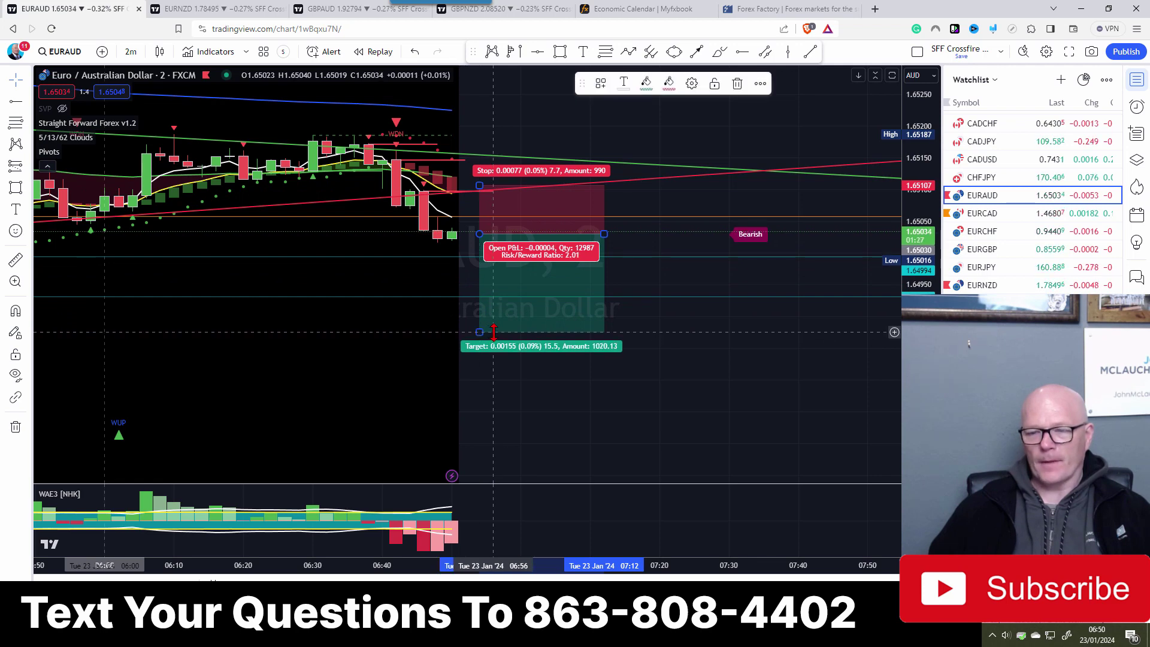
{"action": "left_click", "coordinate": [390, 366]}
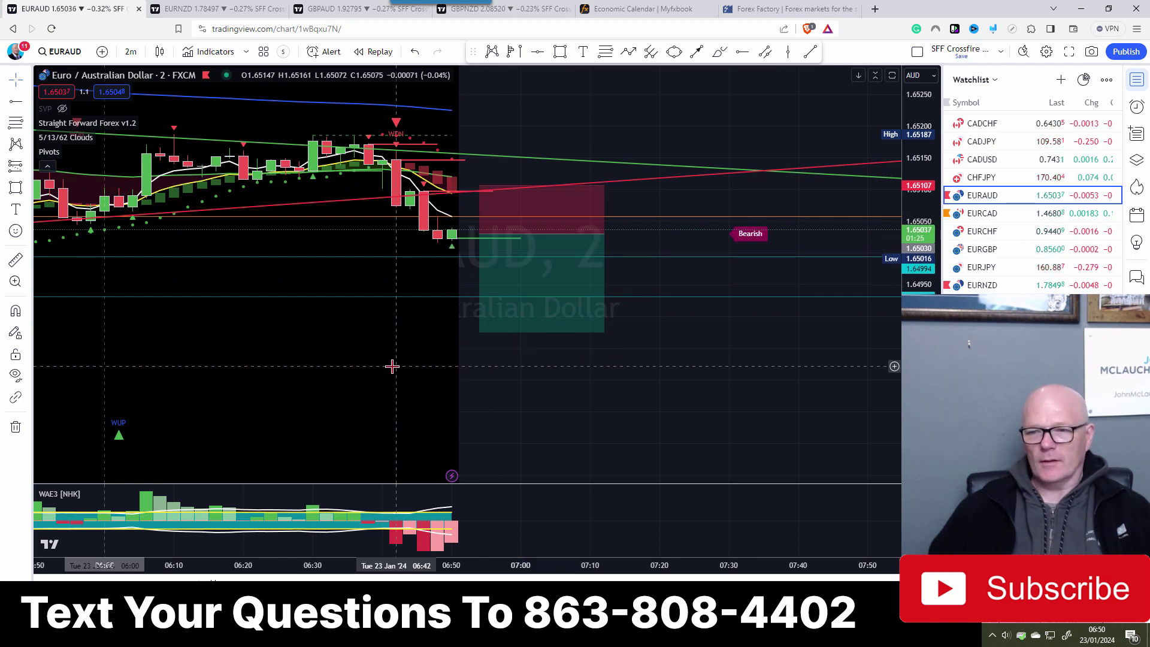
Compare the EURAUD short position with the lows since 18 January, and return to the latest 2-minute candles.
{"action": "scroll", "coordinate": [390, 365], "scroll_direction": "down", "scroll_amount": 5}
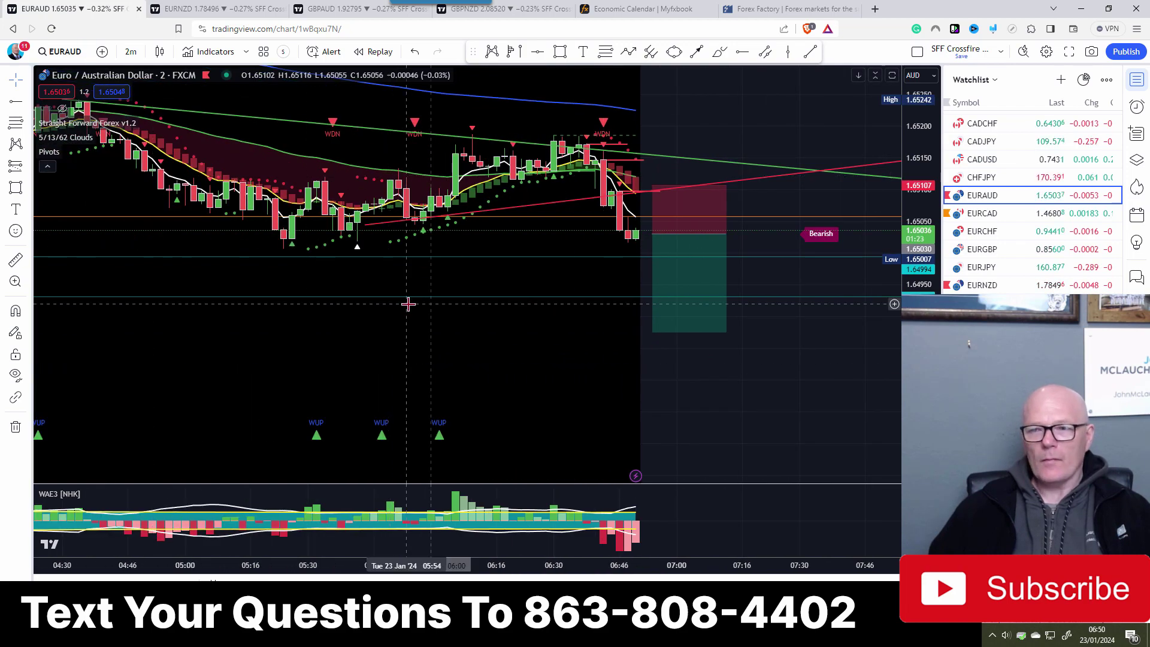
{"action": "scroll", "coordinate": [407, 303], "scroll_direction": "down", "scroll_amount": 10}
{"action": "scroll", "coordinate": [407, 303], "scroll_direction": "down", "scroll_amount": 5}
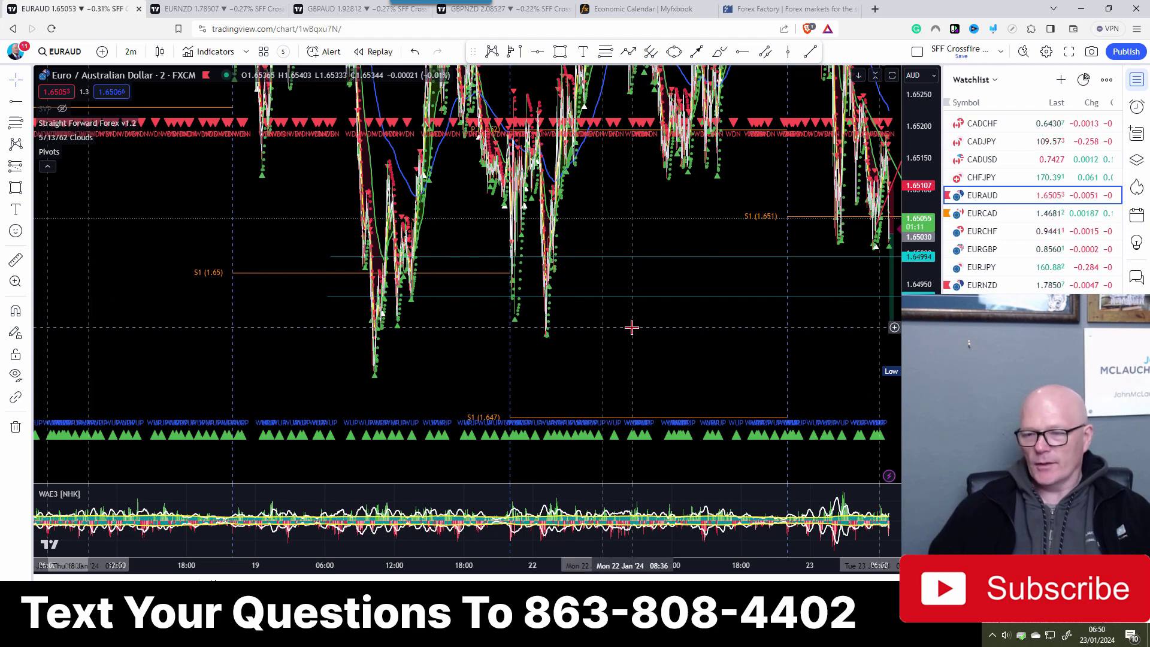
{"action": "left_click_drag", "start_coordinate": [706, 329], "coordinate": [393, 329]}
{"action": "scroll", "coordinate": [393, 329], "scroll_direction": "up", "scroll_amount": 5}
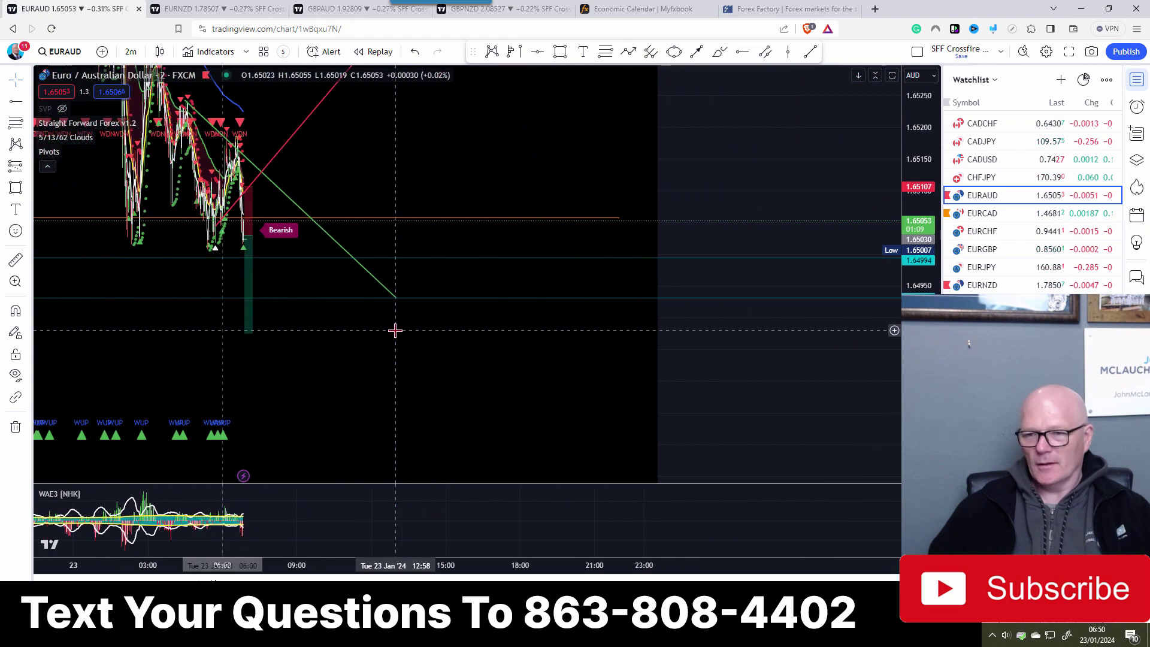
{"action": "scroll", "coordinate": [395, 329], "scroll_direction": "up", "scroll_amount": 8}
{"action": "left_click_drag", "start_coordinate": [164, 400], "coordinate": [323, 384]}
{"action": "scroll", "coordinate": [579, 377], "scroll_direction": "up", "scroll_amount": 5}
{"action": "left_click_drag", "start_coordinate": [156, 349], "coordinate": [516, 397]}
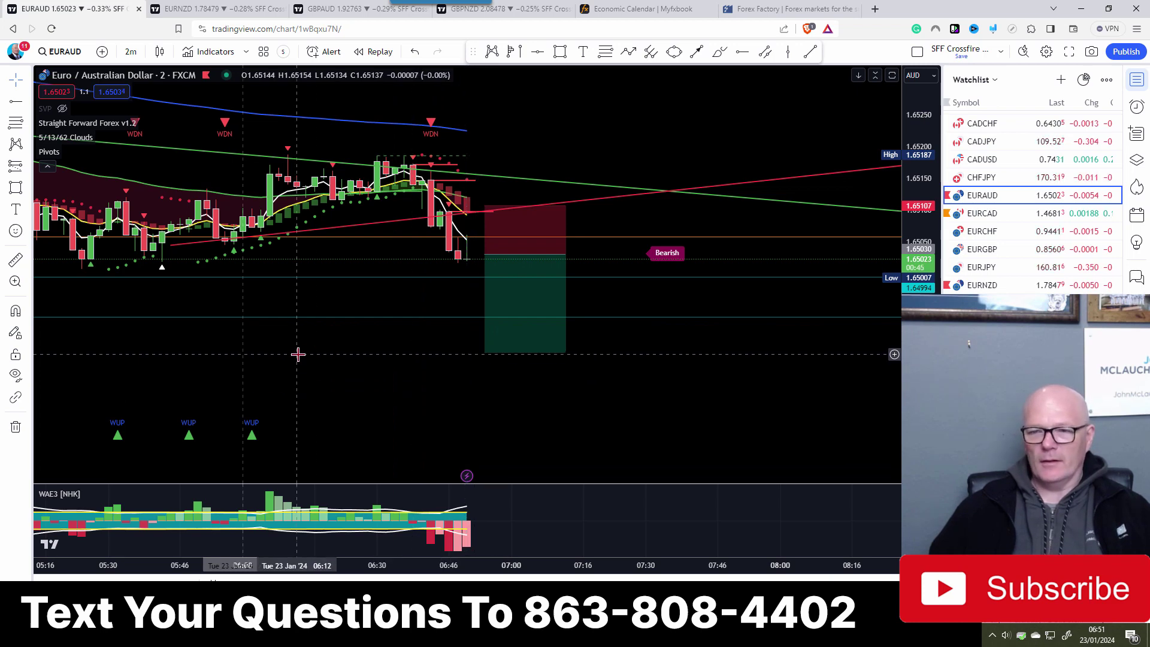
{"action": "left_click_drag", "start_coordinate": [345, 356], "coordinate": [340, 354]}
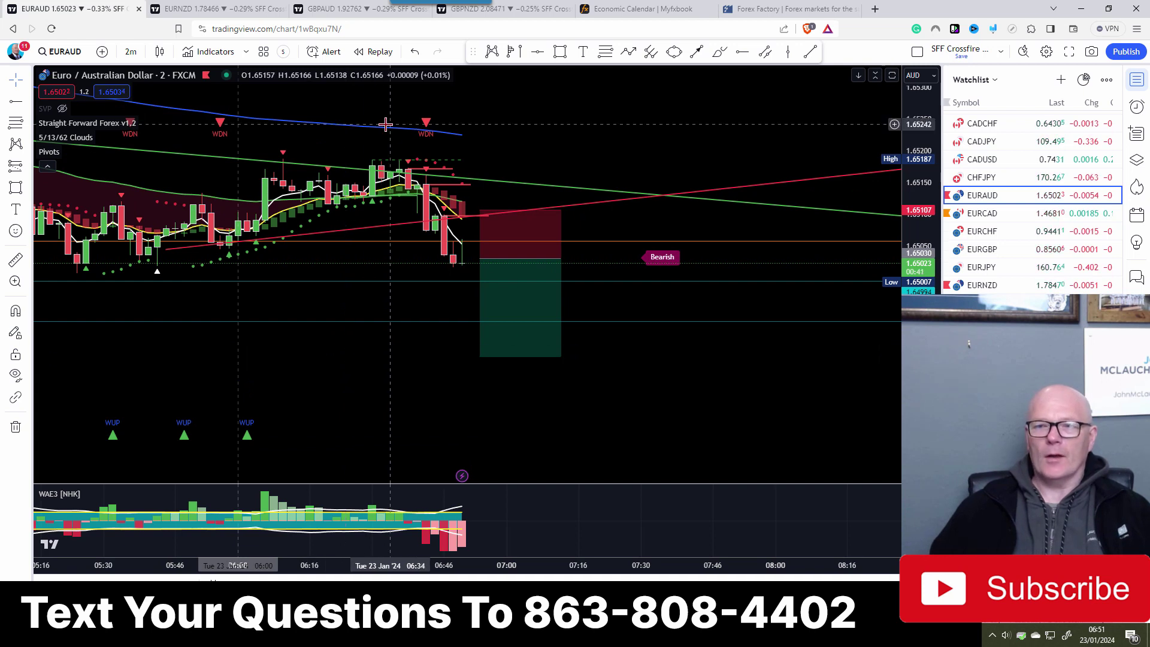
{"action": "left_click_drag", "start_coordinate": [321, 97], "coordinate": [328, 138]}
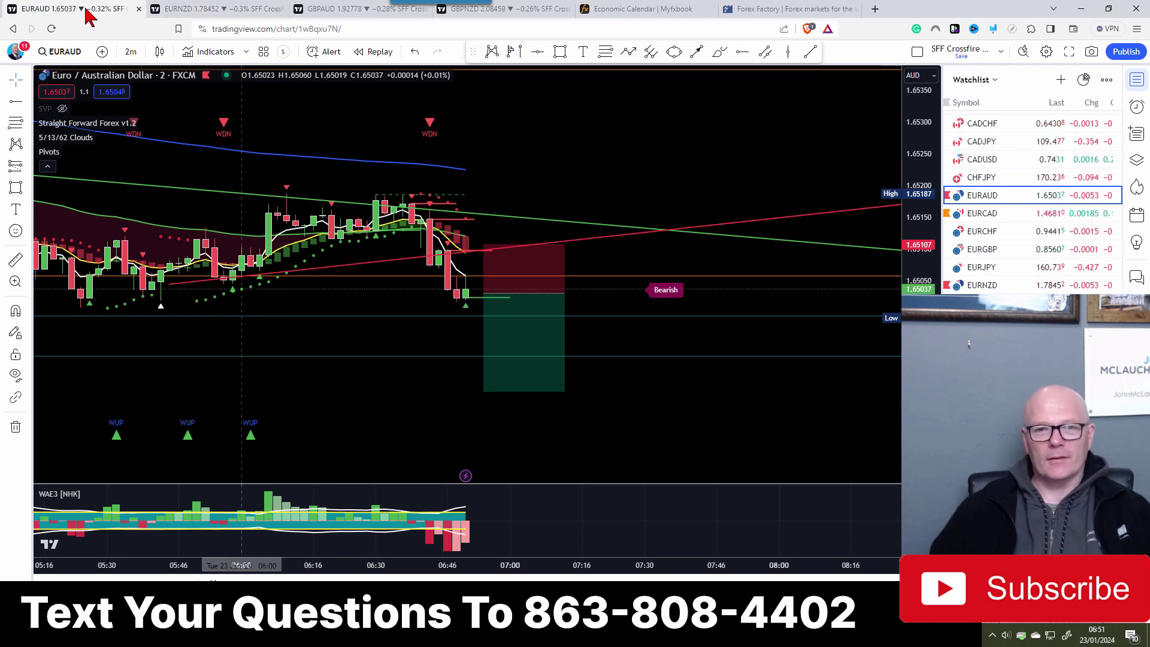
Switch to the EURNZD chart and measure the price drop from the 1.78600 level to the latest candle.
{"action": "left_click", "coordinate": [184, 12]}
{"action": "left_click_drag", "start_coordinate": [488, 251], "coordinate": [476, 220]}
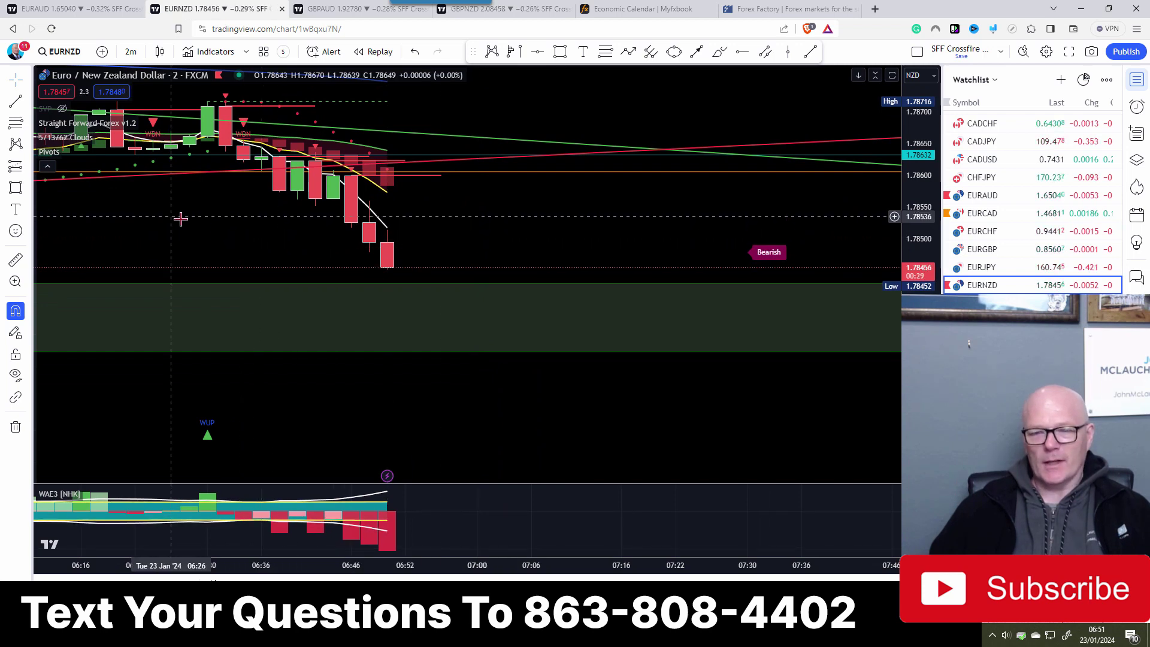
{"action": "left_click_drag", "start_coordinate": [174, 218], "coordinate": [252, 237]}
{"action": "left_click", "coordinate": [16, 259]}
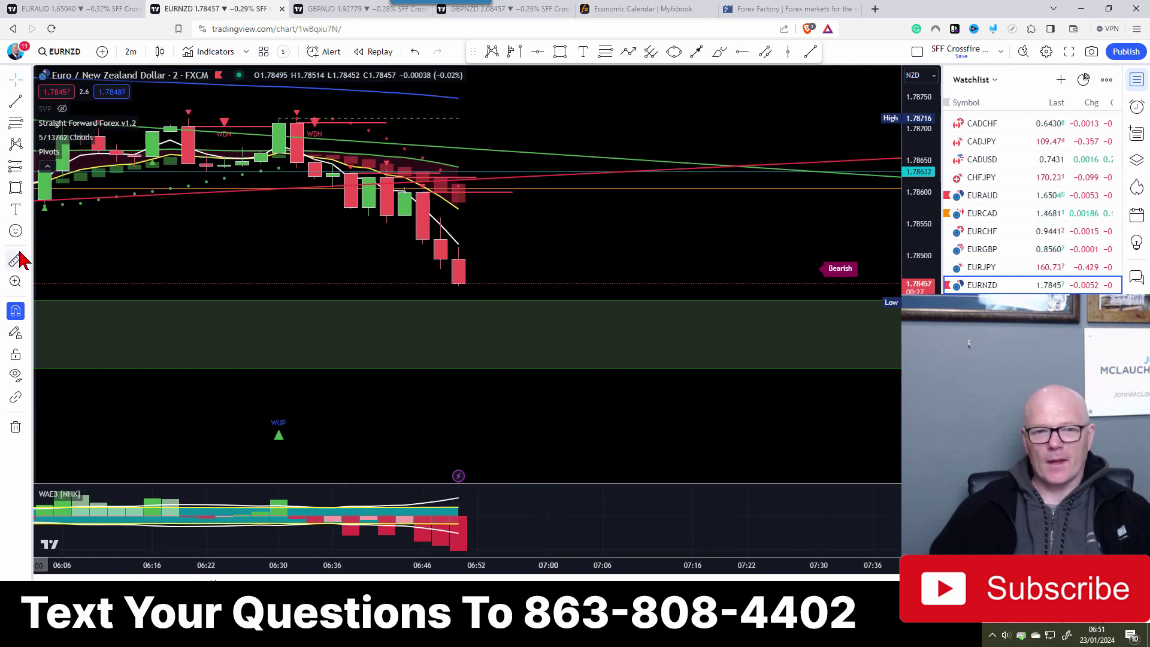
{"action": "left_click", "coordinate": [517, 192]}
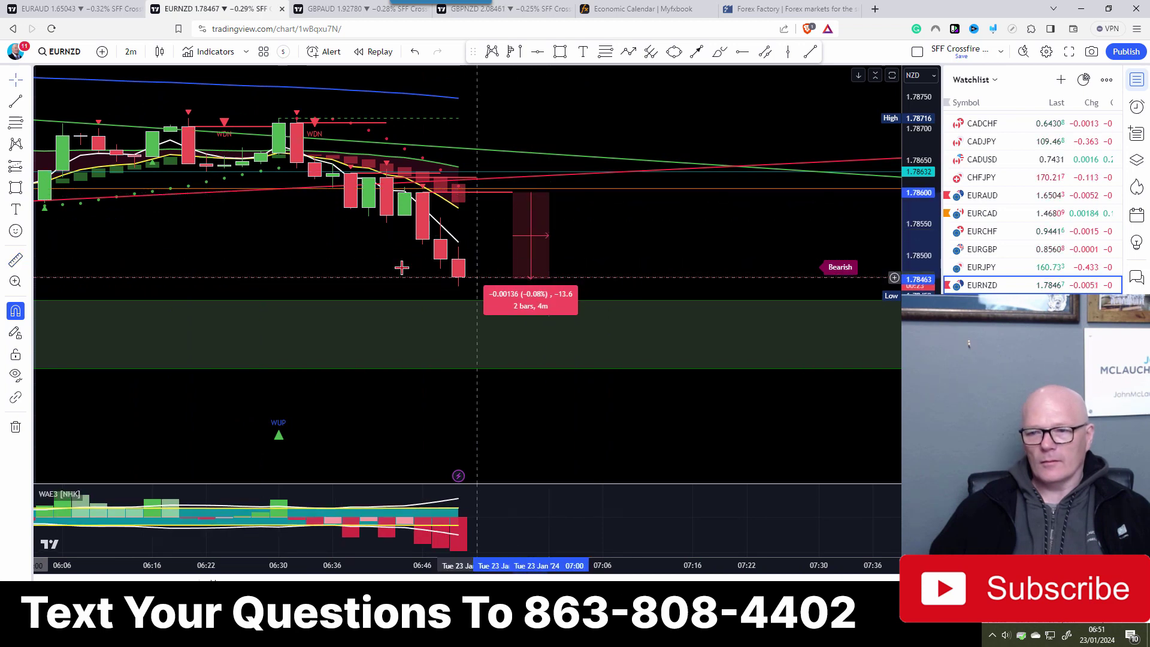
{"action": "left_click", "coordinate": [429, 280]}
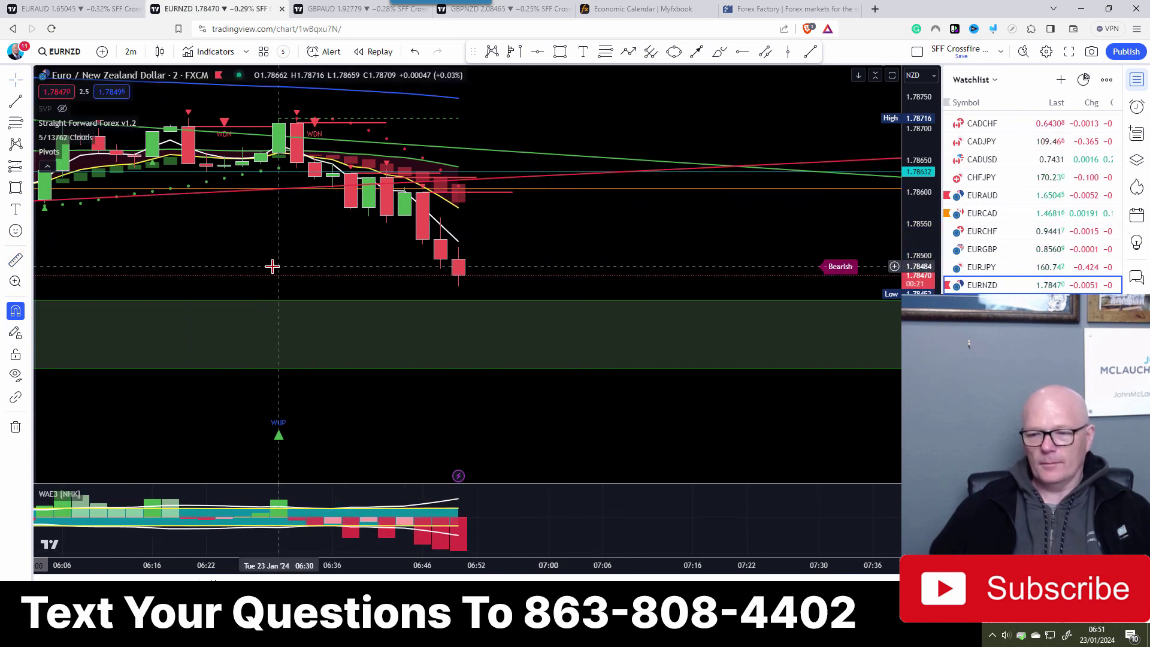
Trace the green support zone on EURNZD back to its 22 January origin, and return to the latest candles.
{"action": "left_click_drag", "start_coordinate": [306, 243], "coordinate": [213, 253]}
{"action": "scroll", "coordinate": [305, 252], "scroll_direction": "down", "scroll_amount": 3}
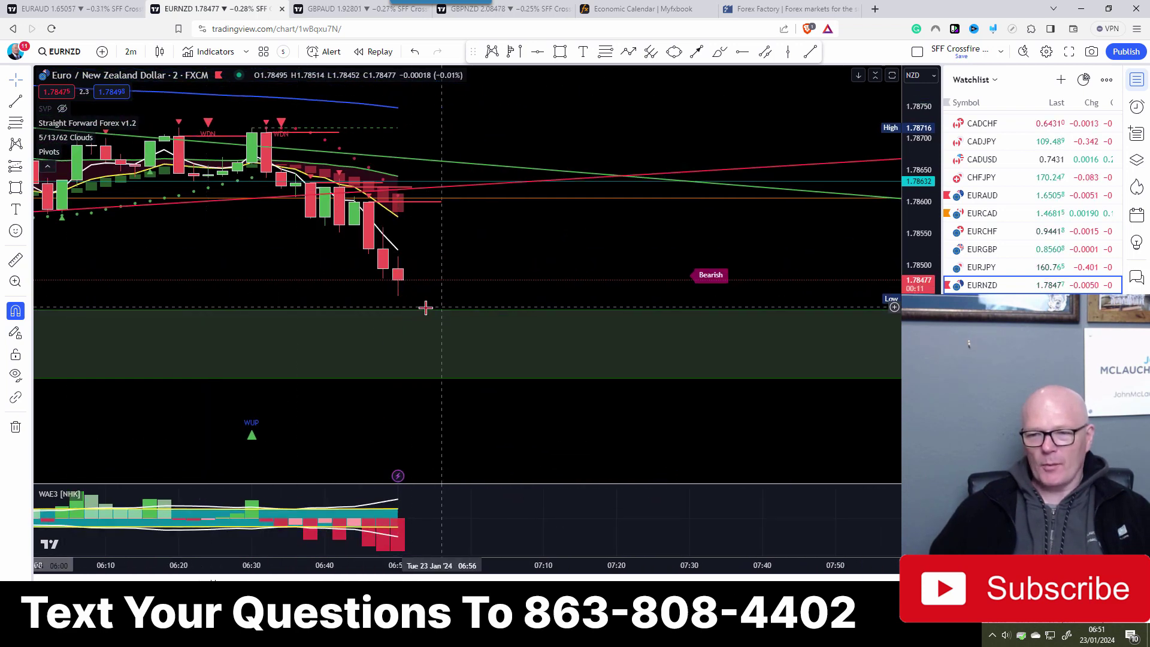
{"action": "scroll", "coordinate": [442, 319], "scroll_direction": "down", "scroll_amount": 10}
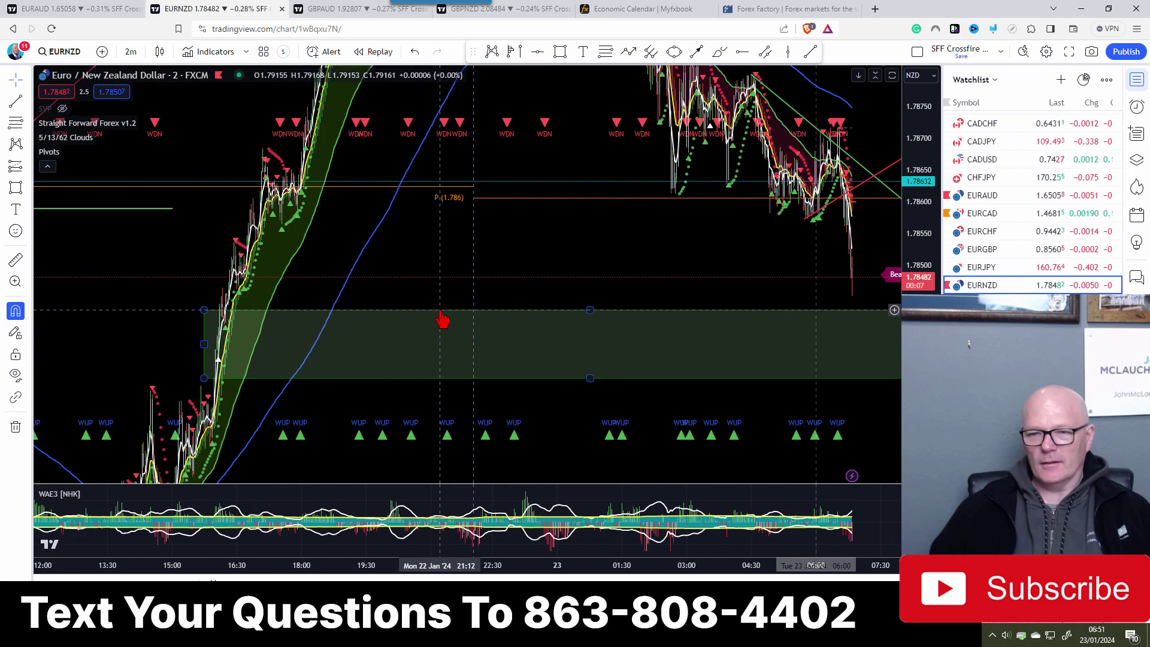
{"action": "scroll", "coordinate": [442, 320], "scroll_direction": "up", "scroll_amount": 10}
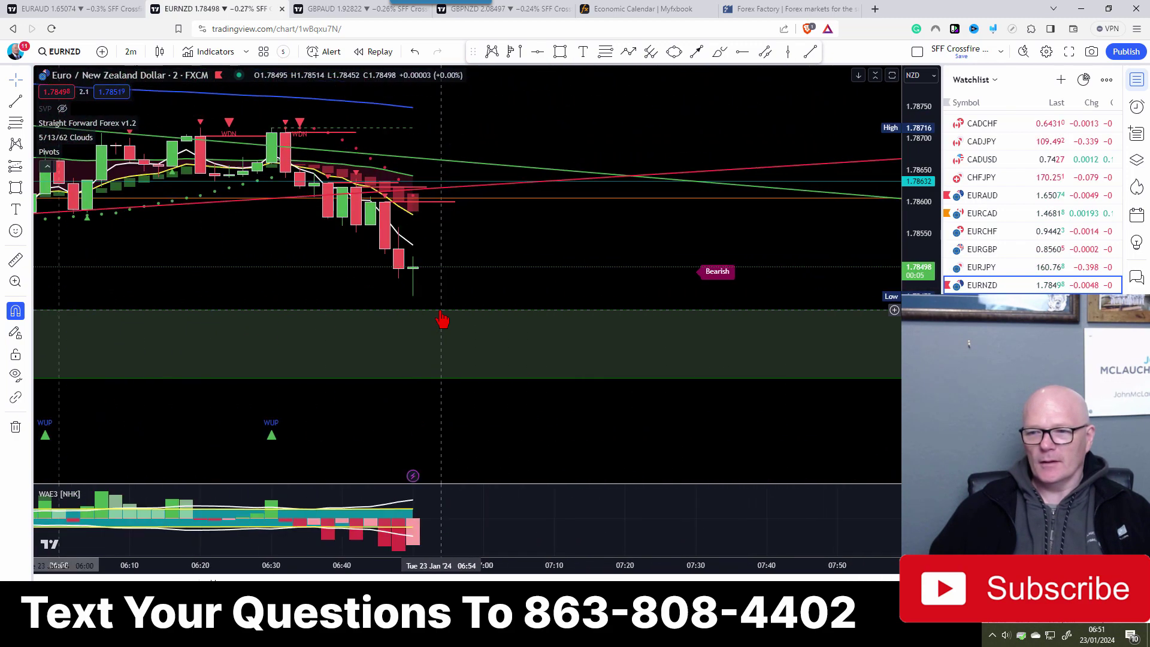
{"action": "left_click_drag", "start_coordinate": [480, 216], "coordinate": [432, 219]}
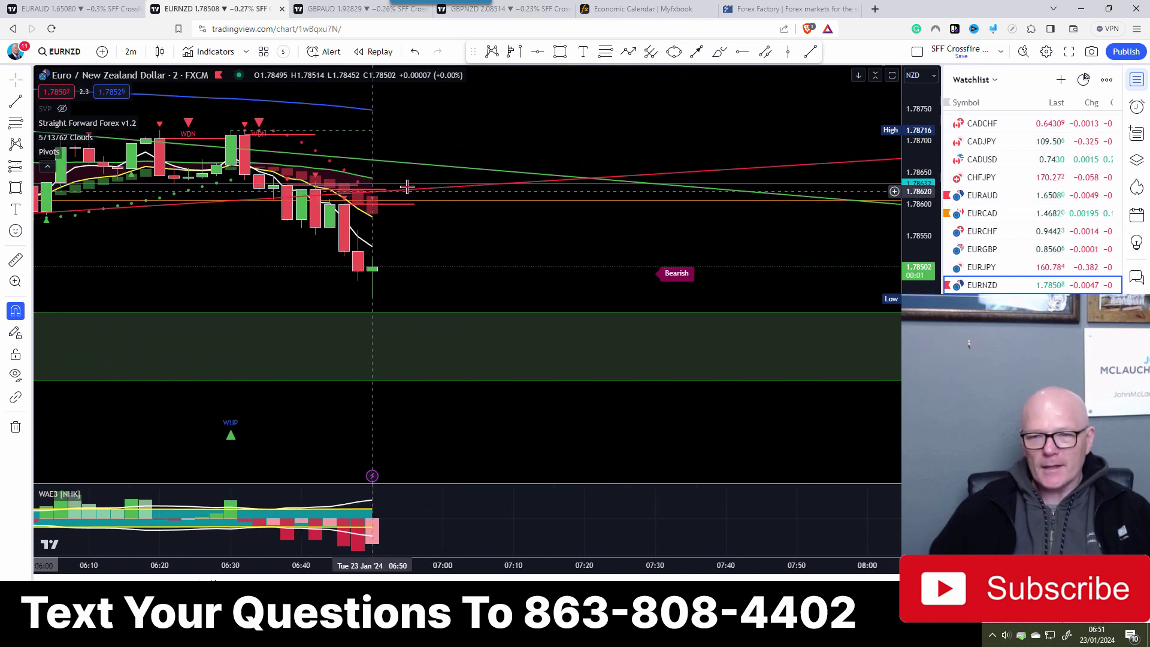
Measure the EURNZD distance from about 1.78574 down to the upper edge of the green support zone.
{"action": "left_click_drag", "start_coordinate": [506, 230], "coordinate": [564, 229]}
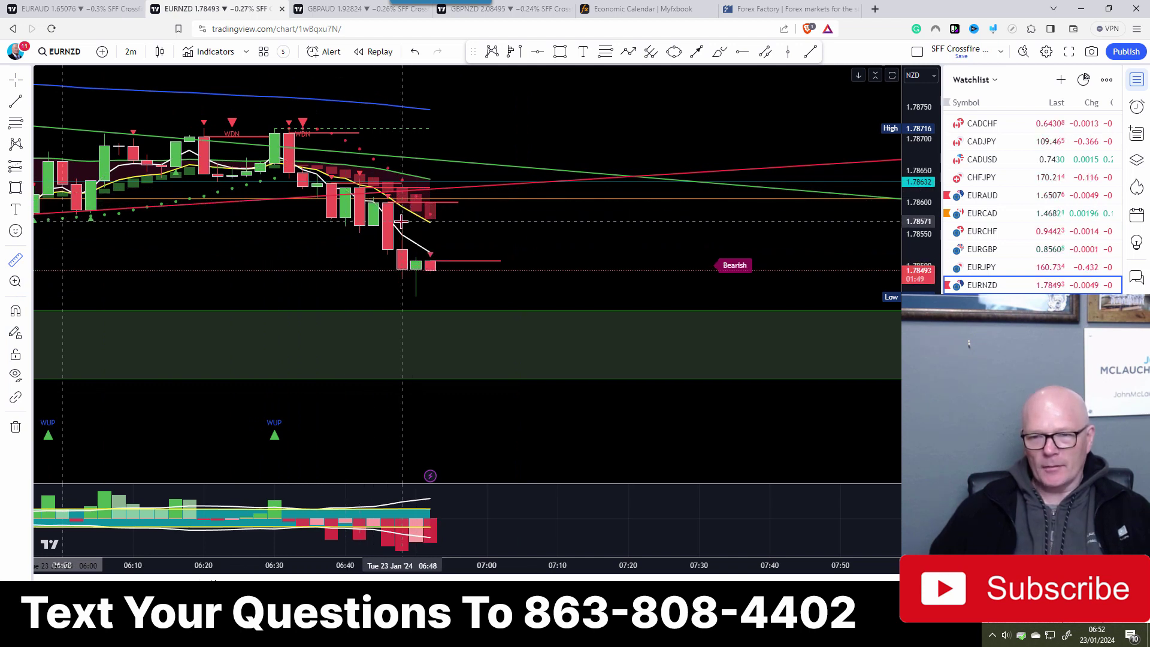
{"action": "left_click", "coordinate": [490, 220]}
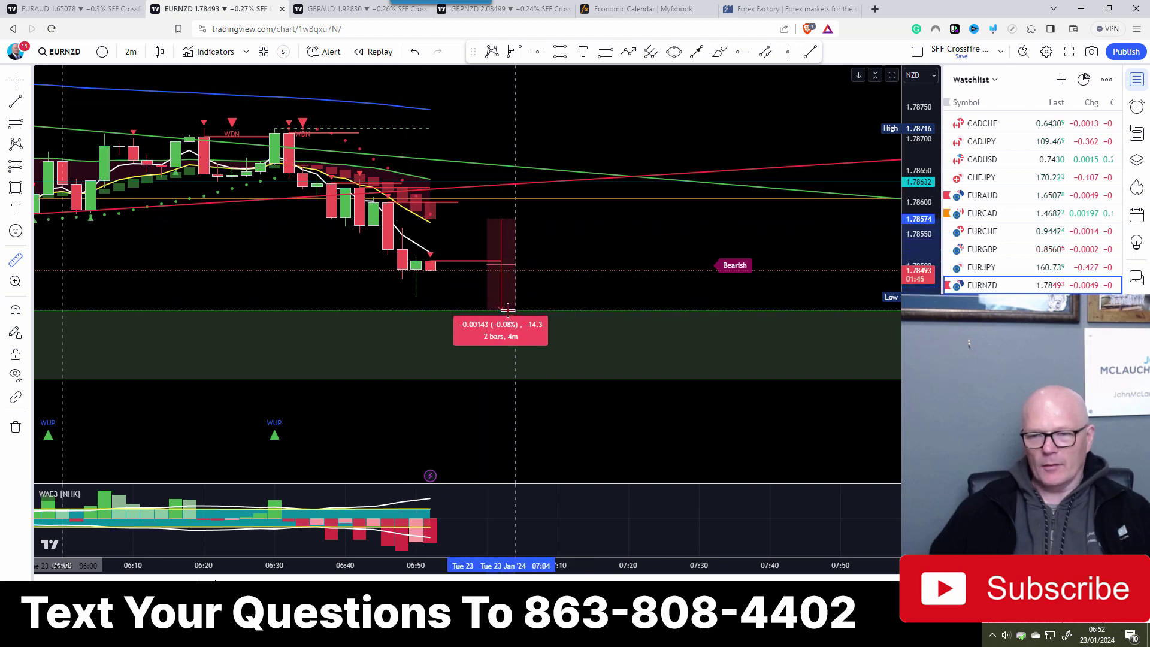
{"action": "left_click", "coordinate": [614, 262]}
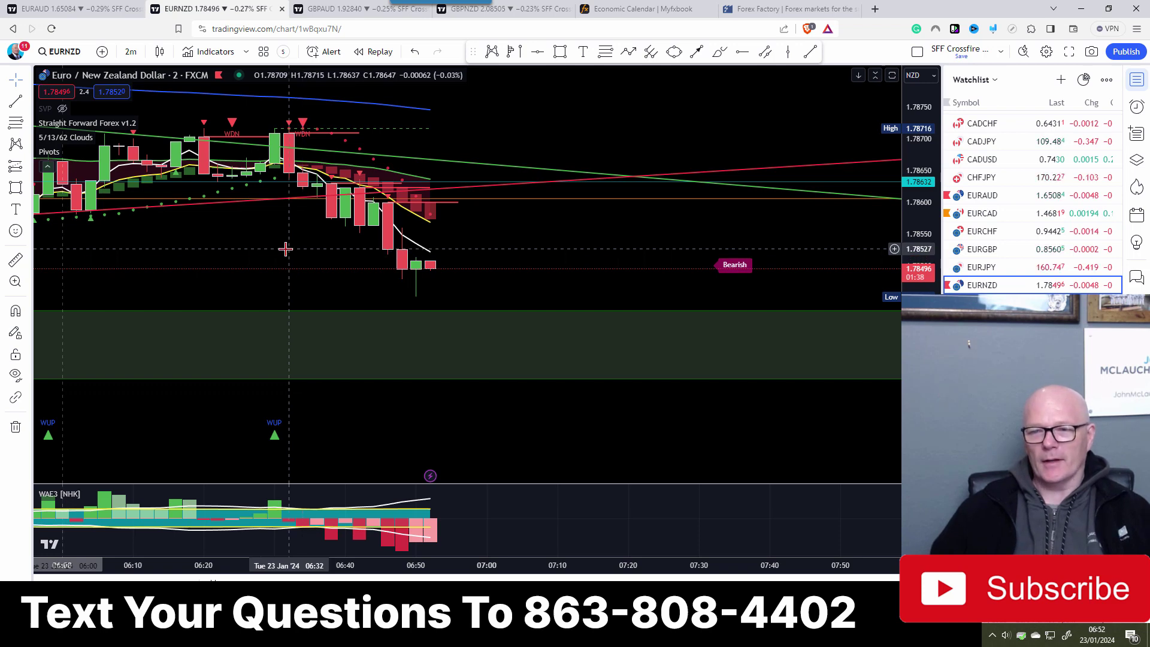
Review the latest 2-minute candles on the GBPAUD chart, and switch to the GBPNZD chart.
{"action": "left_click", "coordinate": [308, 9]}
{"action": "left_click_drag", "start_coordinate": [522, 373], "coordinate": [489, 356]}
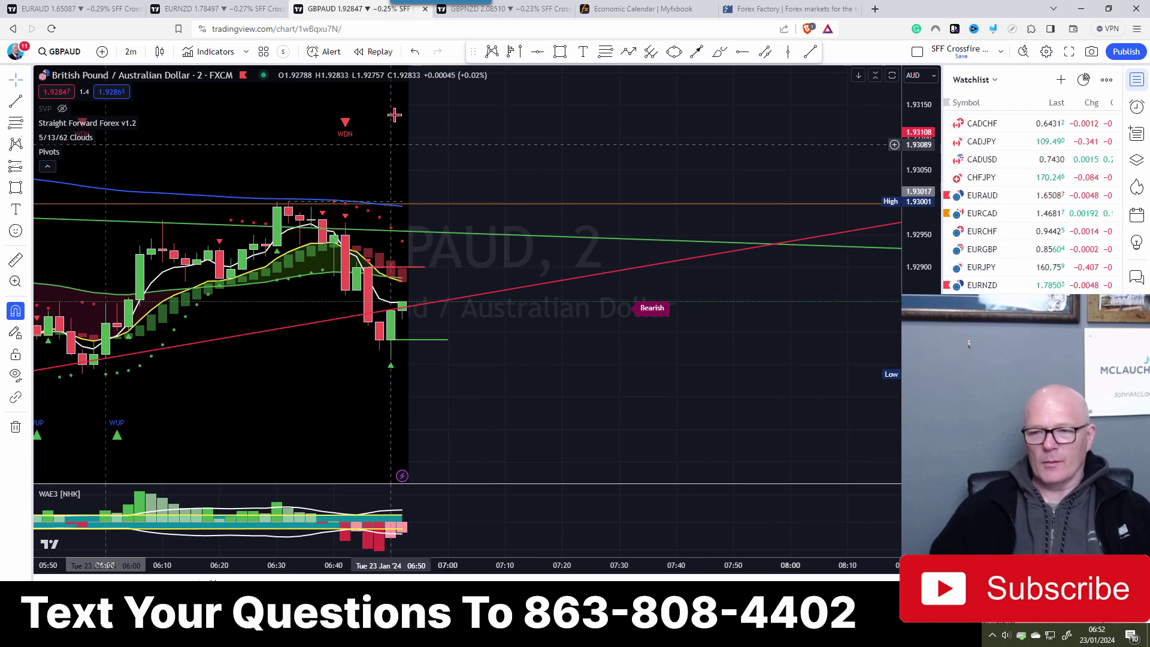
{"action": "left_click", "coordinate": [536, 13]}
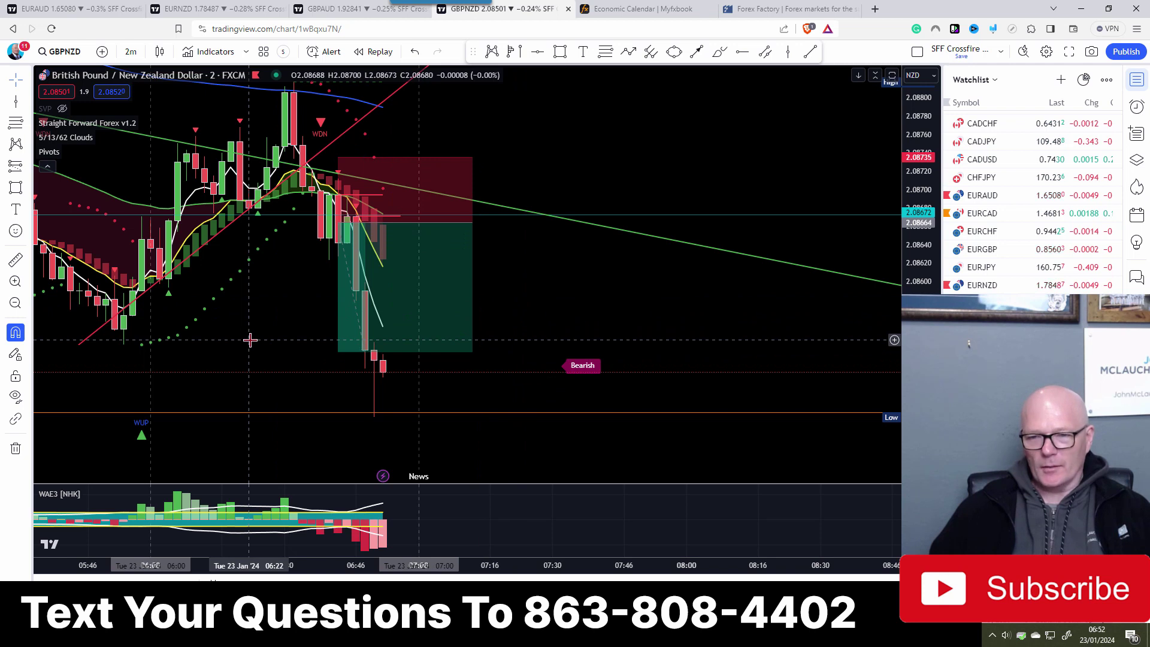
Examine the GBPNZD decline relative to the short position's target and the orange pivot line, including the earlier 23 January price history.
{"action": "left_click_drag", "start_coordinate": [243, 326], "coordinate": [265, 328]}
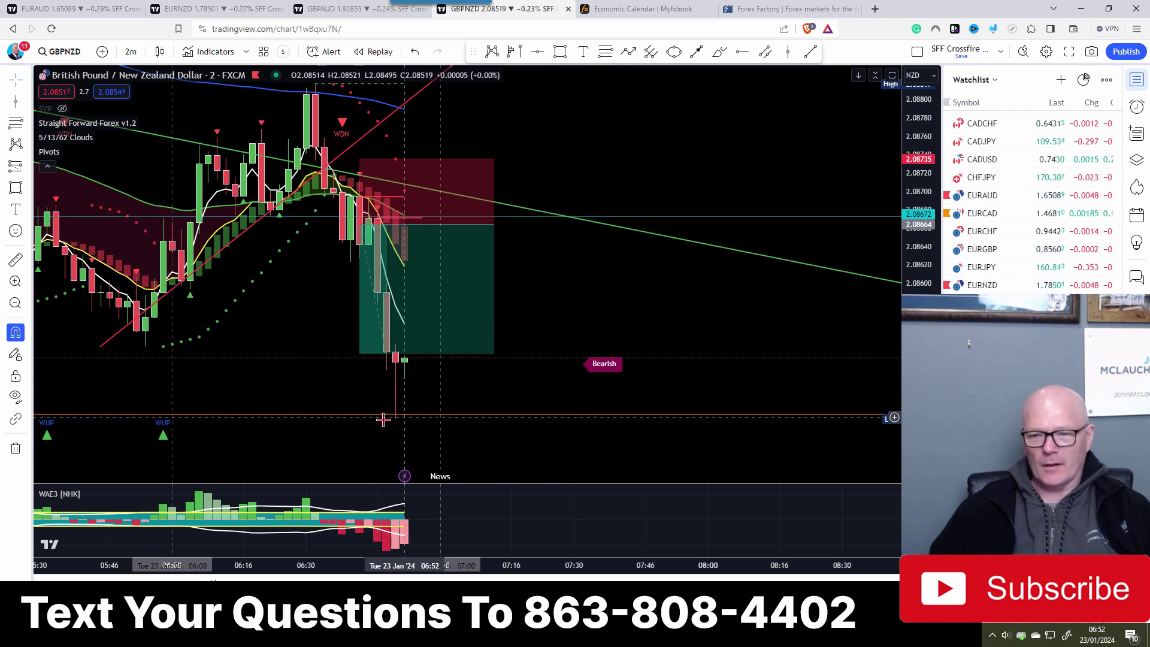
{"action": "left_click_drag", "start_coordinate": [272, 362], "coordinate": [394, 306]}
{"action": "scroll", "coordinate": [394, 307], "scroll_direction": "down", "scroll_amount": 5}
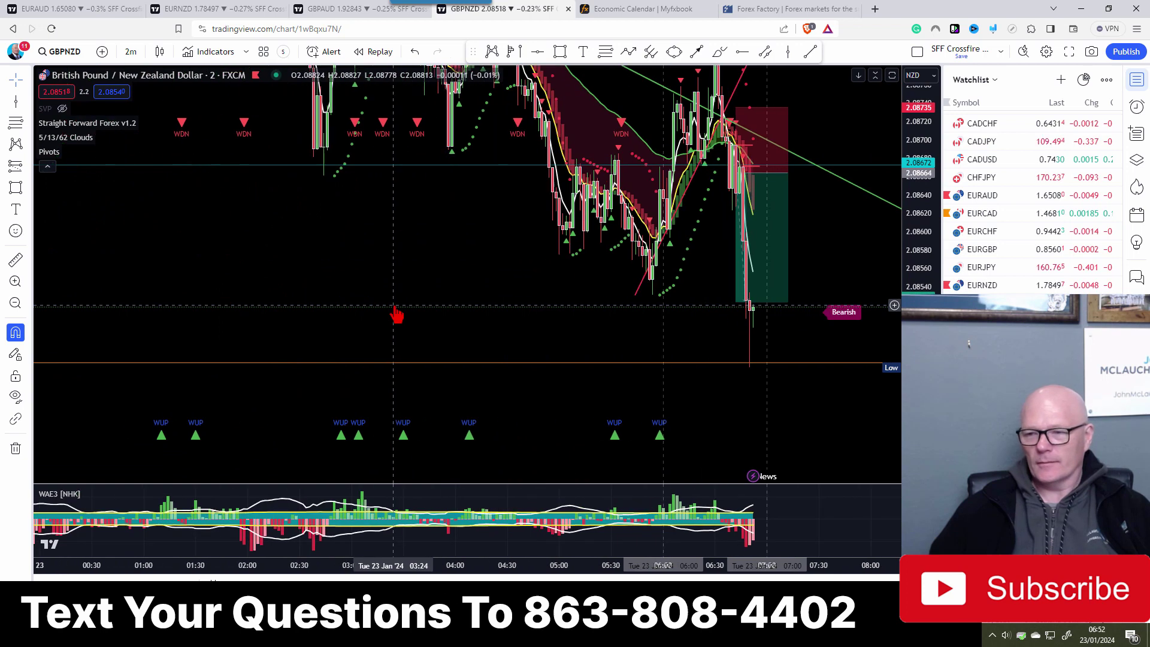
{"action": "scroll", "coordinate": [394, 306], "scroll_direction": "up", "scroll_amount": 7}
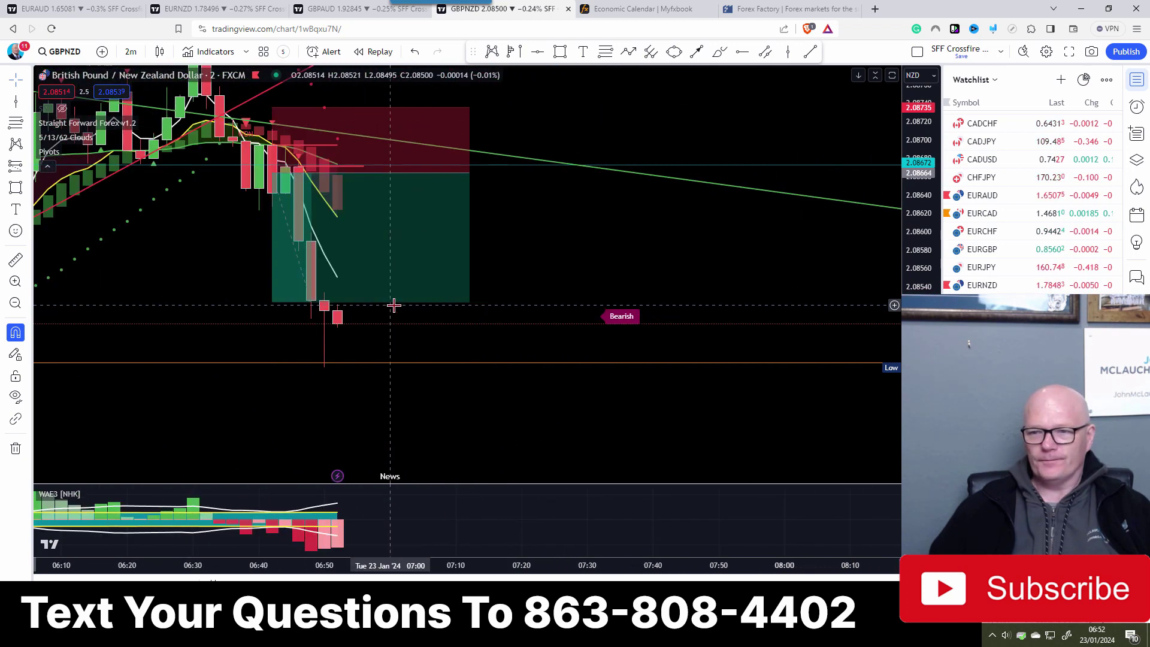
{"action": "left_click_drag", "start_coordinate": [548, 250], "coordinate": [627, 330]}
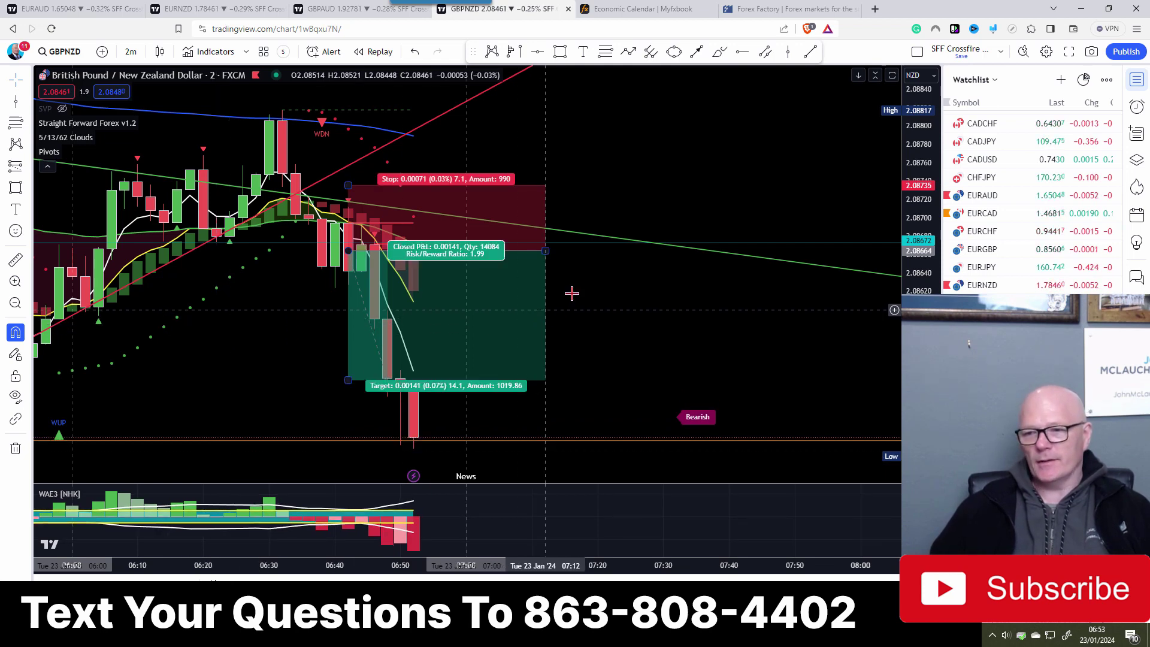
{"action": "left_click_drag", "start_coordinate": [583, 282], "coordinate": [628, 291]}
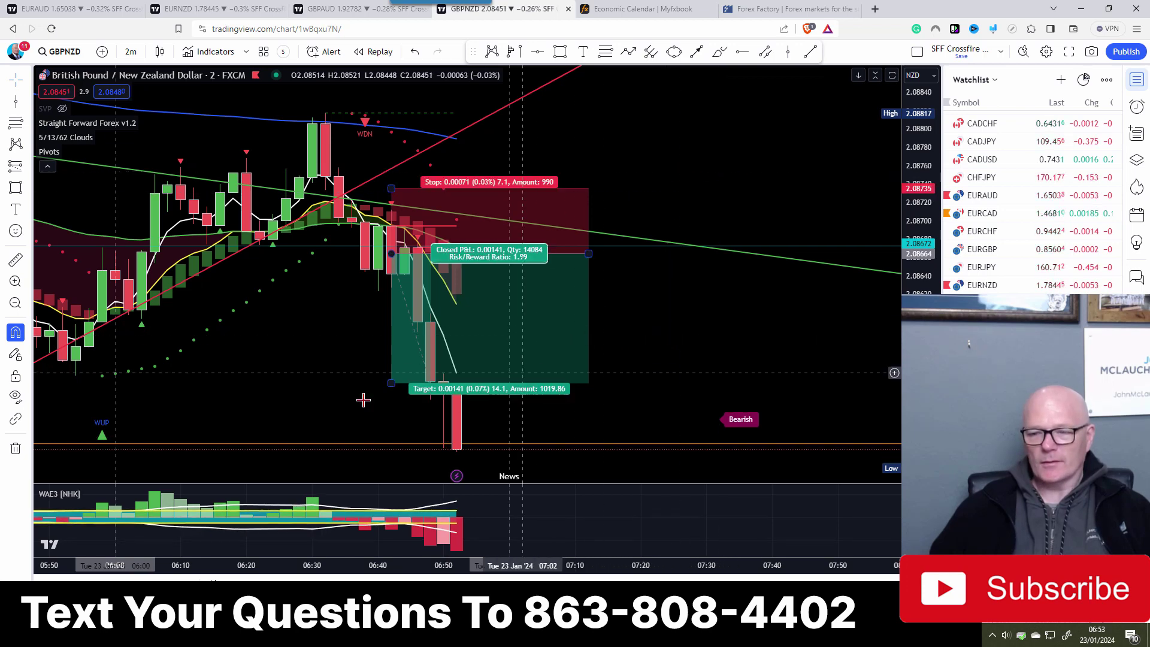
{"action": "left_click_drag", "start_coordinate": [334, 398], "coordinate": [319, 285]}
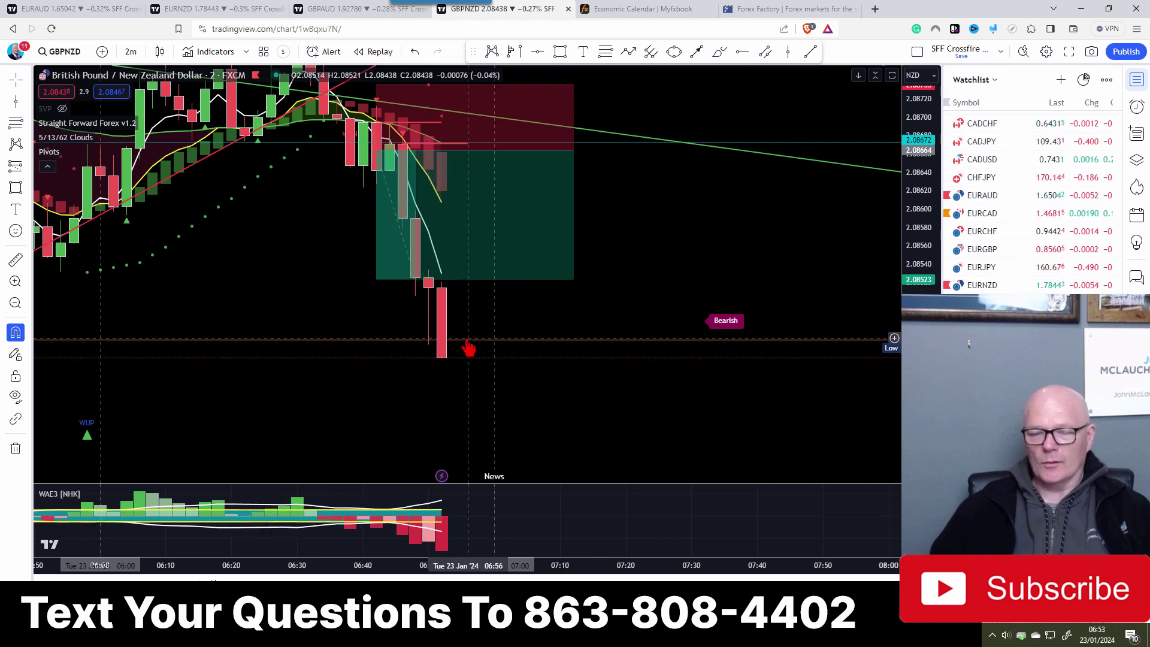
Switch the GBPNZD chart from the 2-minute to the 15-minute timeframe, and reset the price scale to auto-fit the candles.
{"action": "scroll", "coordinate": [469, 348], "scroll_direction": "down", "scroll_amount": 2}
{"action": "scroll", "coordinate": [469, 348], "scroll_direction": "down", "scroll_amount": 2}
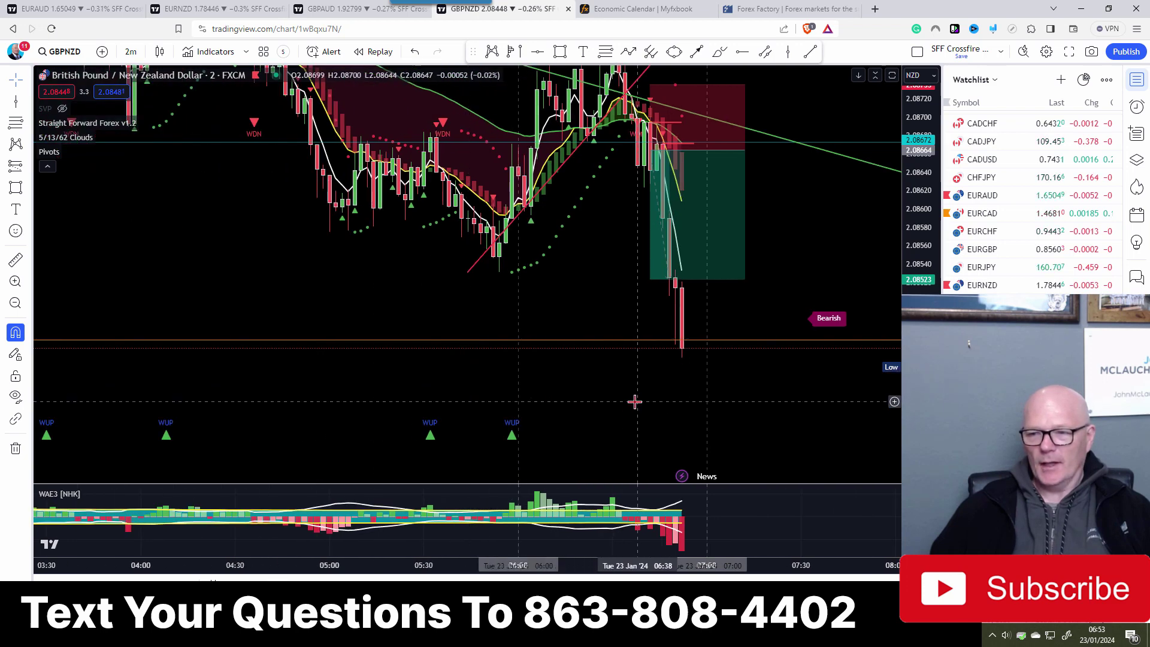
{"action": "left_click_drag", "start_coordinate": [635, 401], "coordinate": [560, 267]}
{"action": "left_click", "coordinate": [127, 51]}
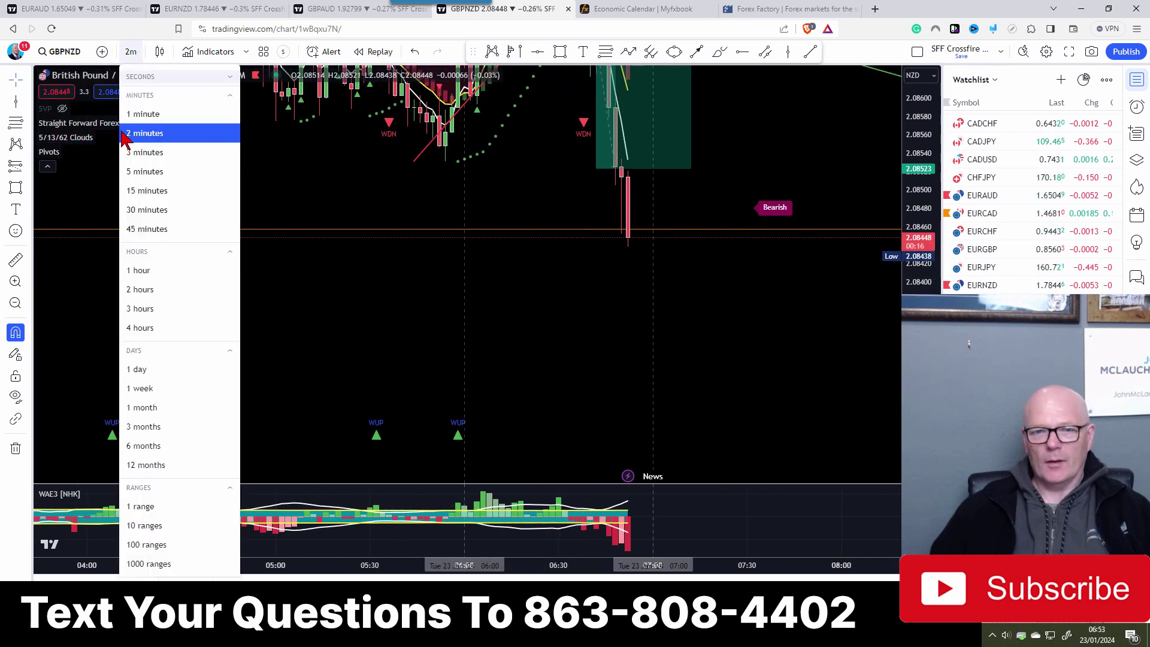
{"action": "left_click", "coordinate": [149, 187]}
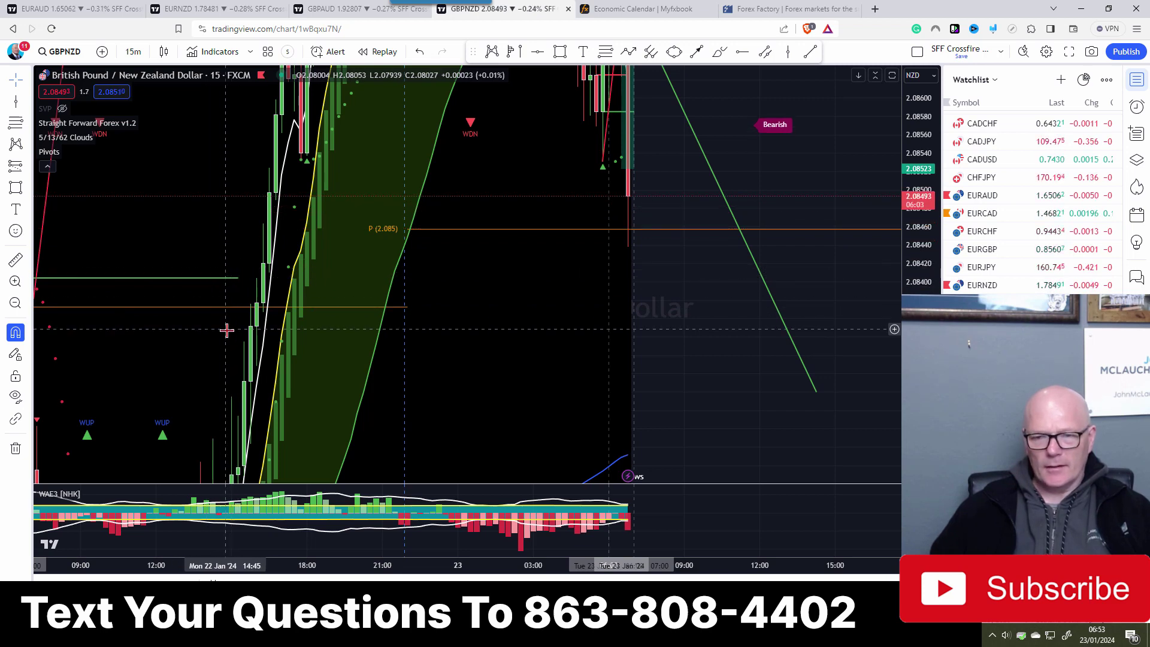
{"action": "left_click_drag", "start_coordinate": [206, 365], "coordinate": [209, 245]}
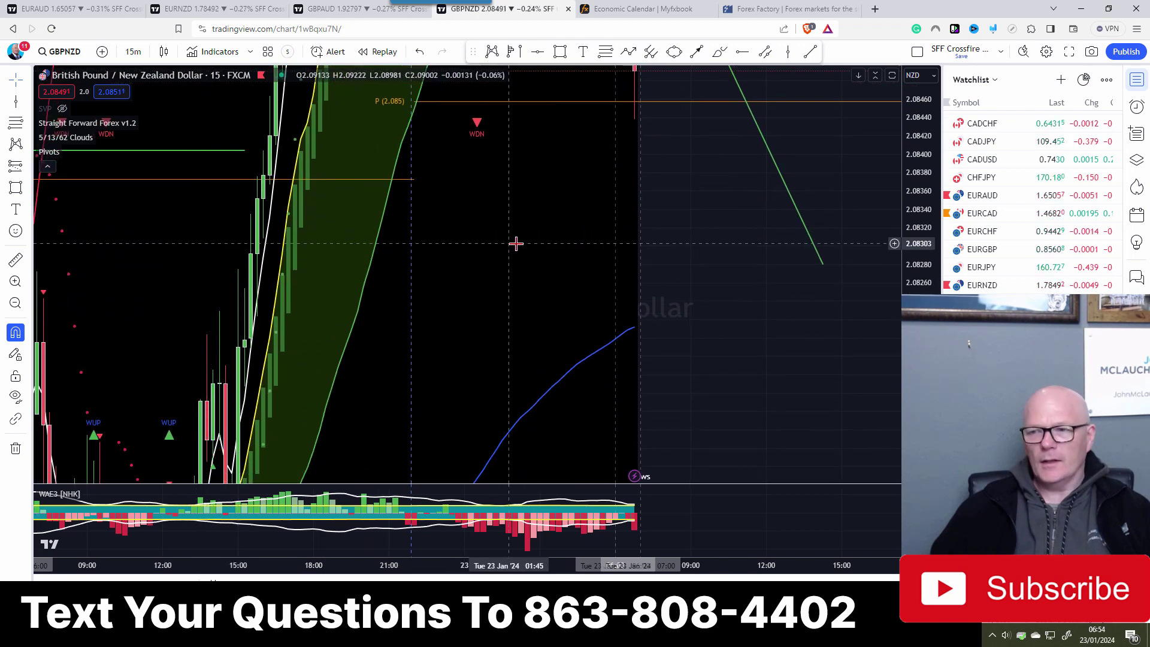
{"action": "double_click", "coordinate": [921, 154]}
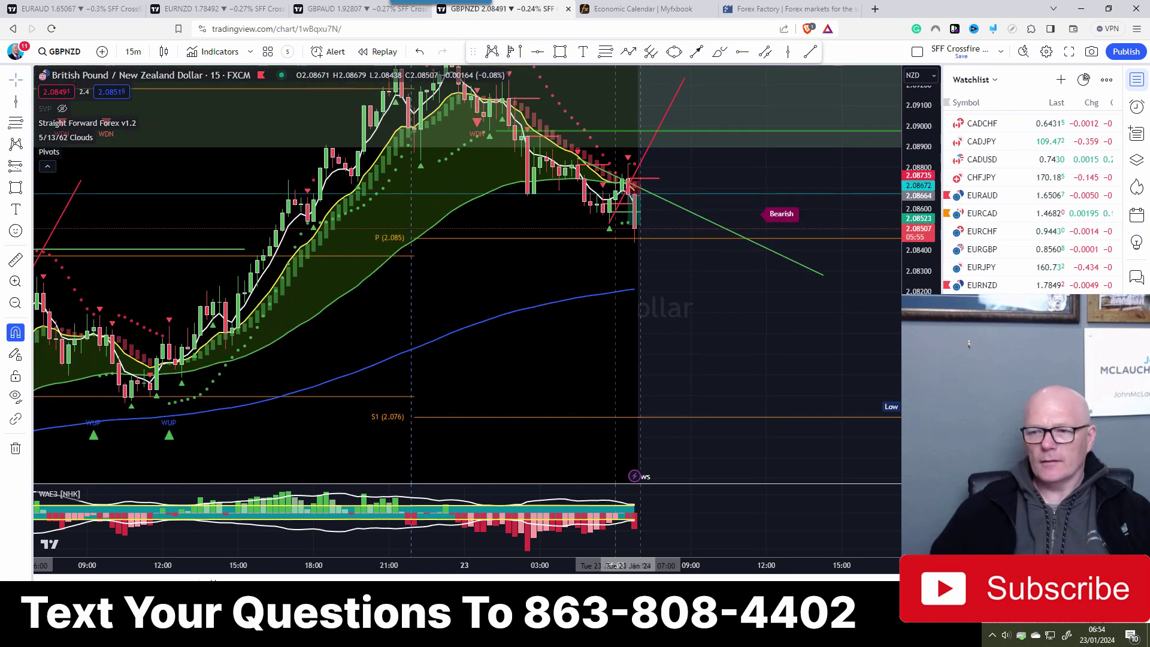
Examine the 15-minute GBPNZD decline relative to the P and S1 pivot lines, the blue moving average and the upper green zone.
{"action": "scroll", "coordinate": [431, 270], "scroll_direction": "right", "scroll_amount": 2}
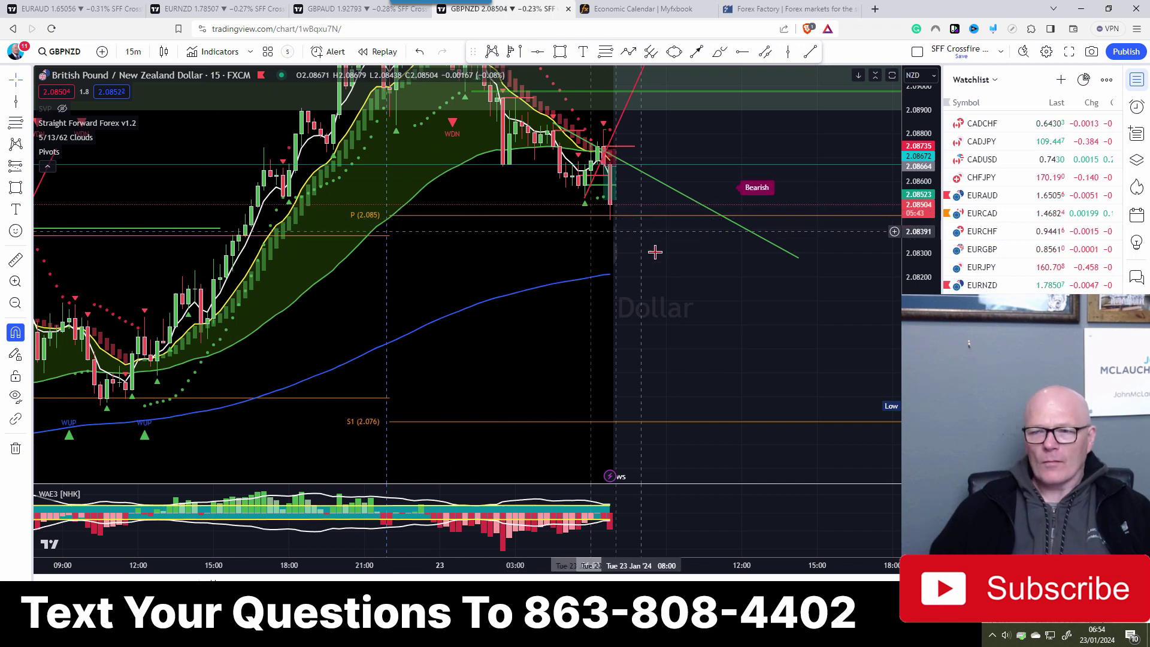
{"action": "left_click_drag", "start_coordinate": [683, 303], "coordinate": [655, 262]}
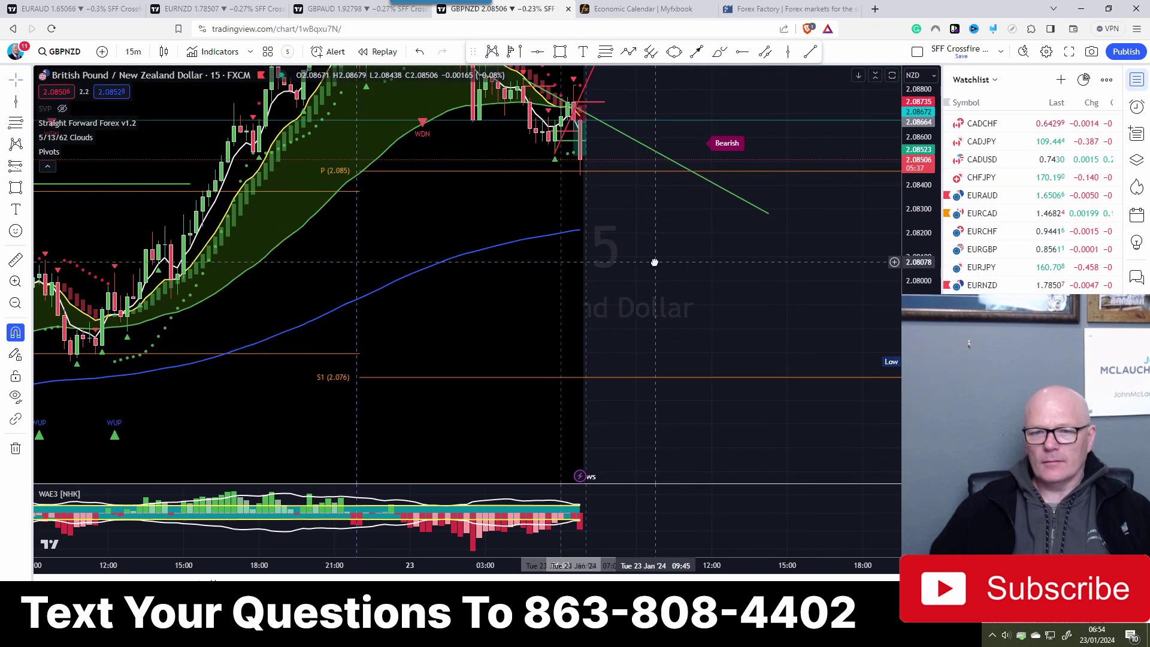
{"action": "left_click_drag", "start_coordinate": [909, 198], "coordinate": [909, 231]}
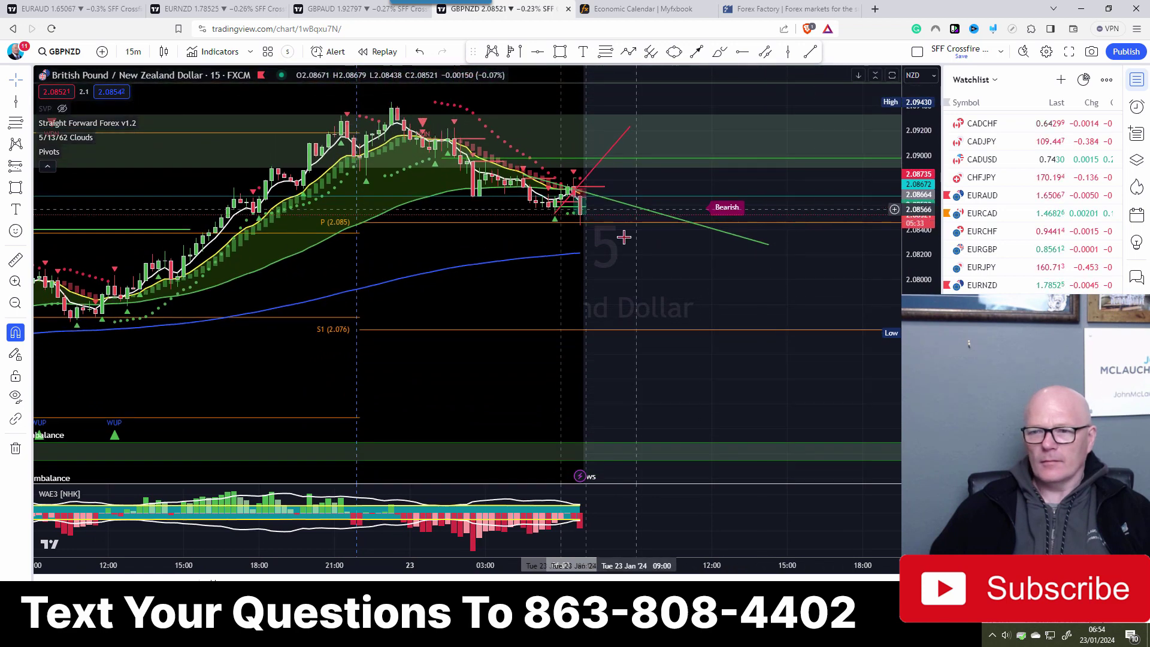
{"action": "left_click_drag", "start_coordinate": [672, 272], "coordinate": [765, 300]}
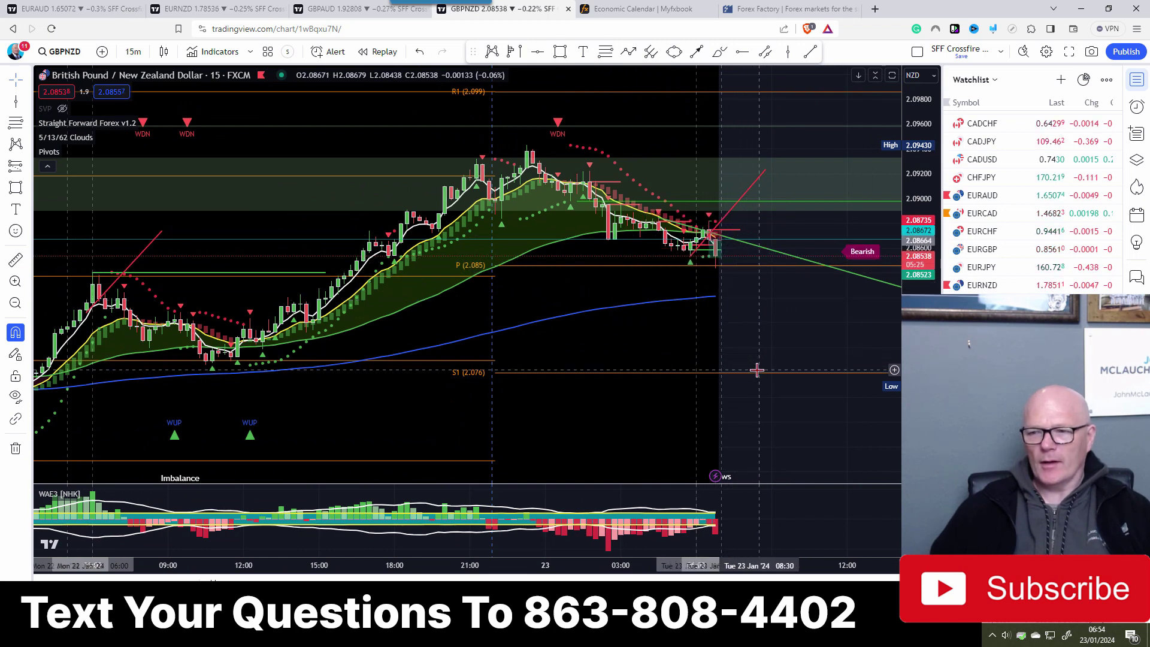
{"action": "left_click_drag", "start_coordinate": [792, 338], "coordinate": [727, 324]}
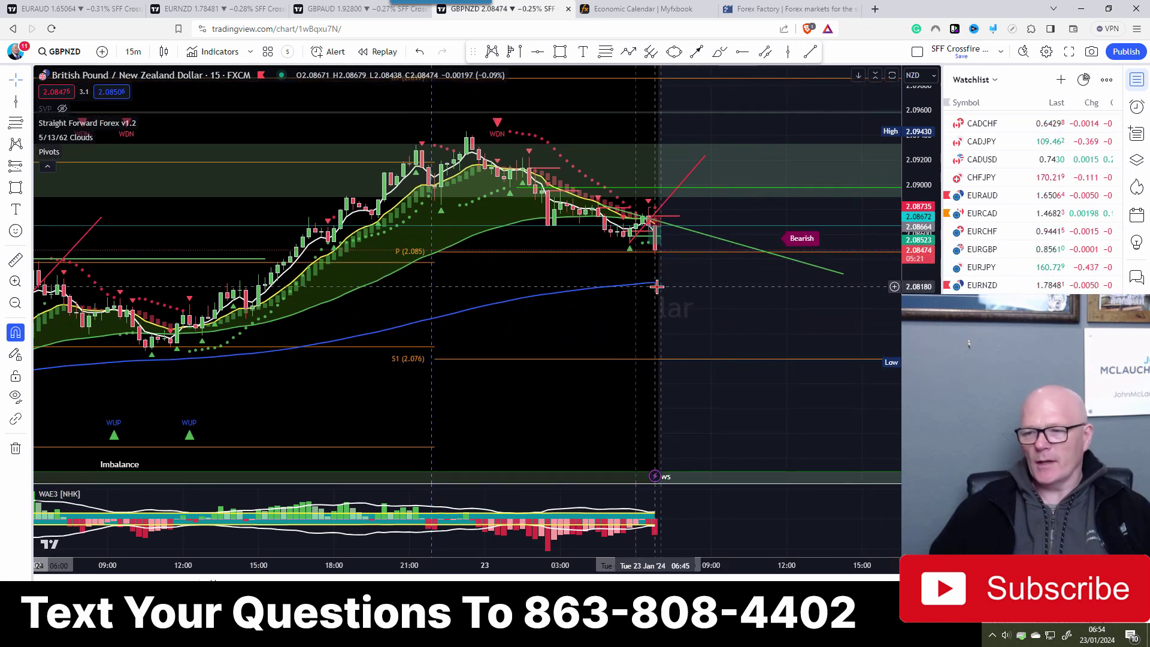
{"action": "left_click_drag", "start_coordinate": [709, 304], "coordinate": [650, 312]}
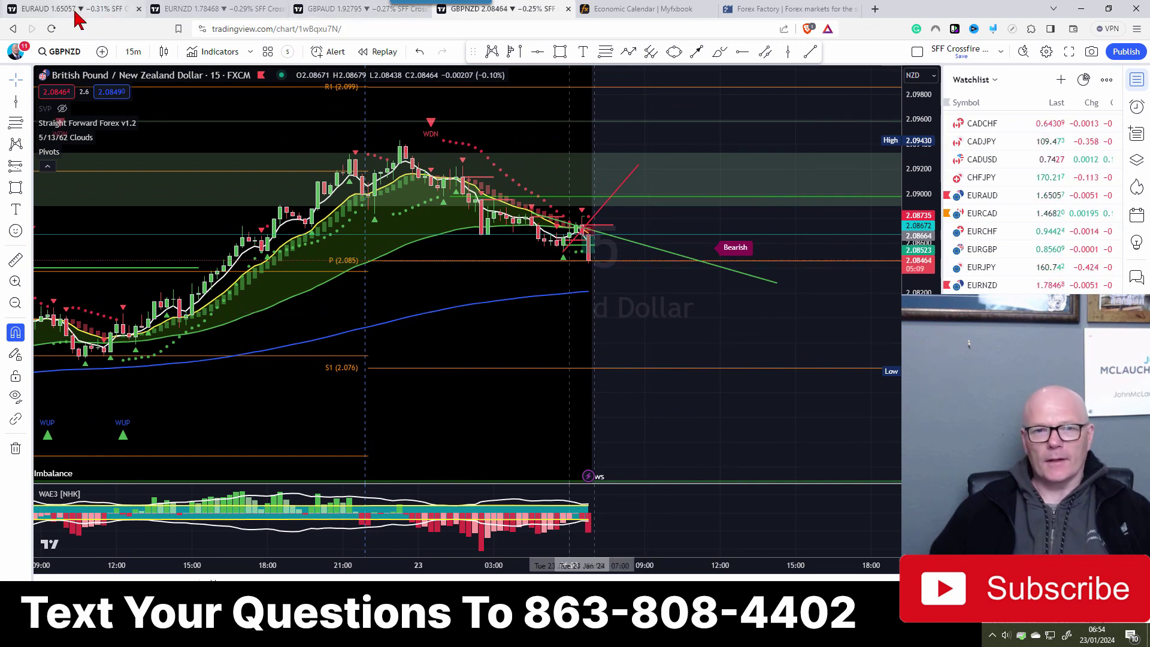
Switch to the EURAUD chart and examine the planned short position against the recent lows and the horizontal support lines beneath them.
{"action": "left_click", "coordinate": [53, 15]}
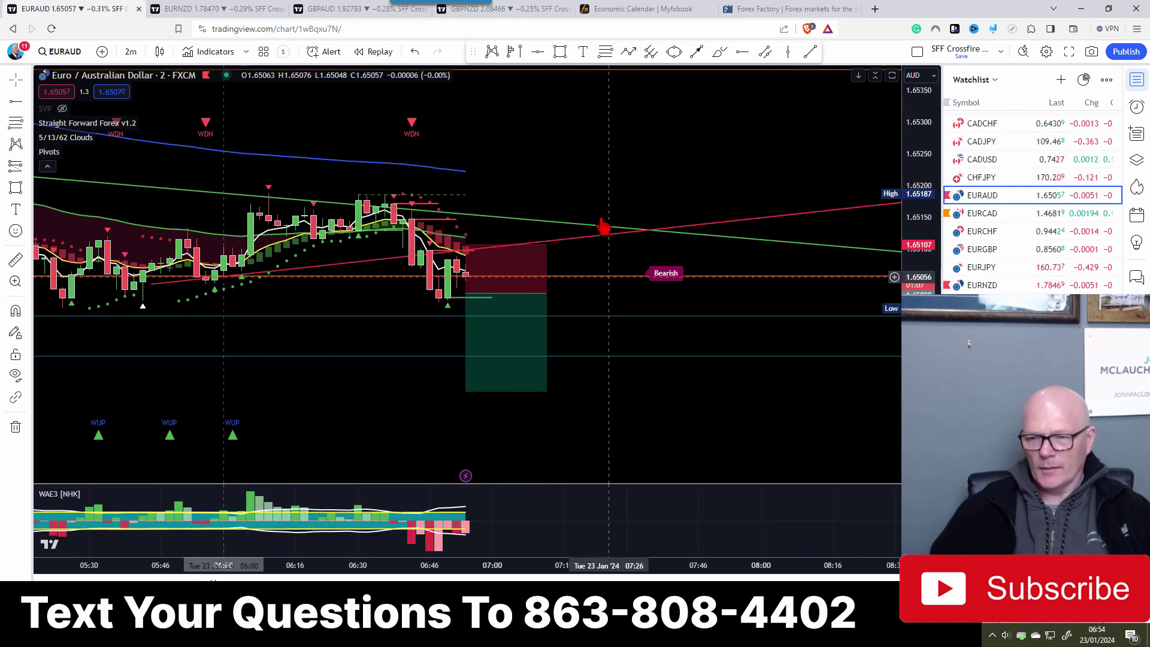
{"action": "left_click_drag", "start_coordinate": [592, 190], "coordinate": [544, 172]}
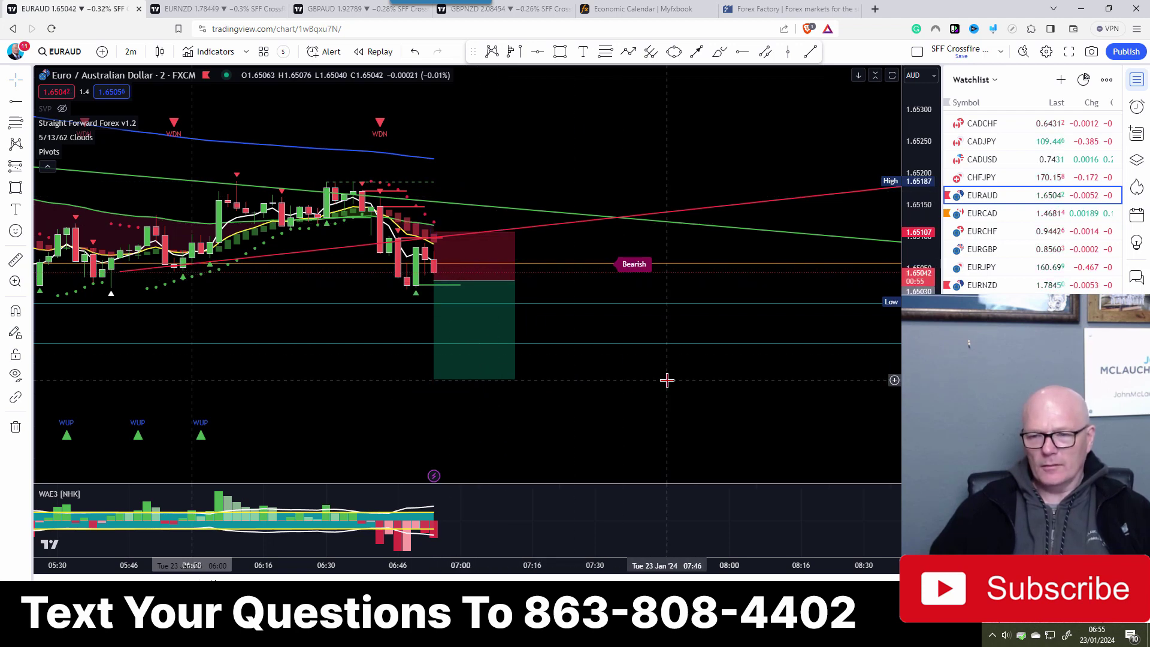
{"action": "scroll", "coordinate": [366, 385], "scroll_direction": "down", "scroll_amount": 5}
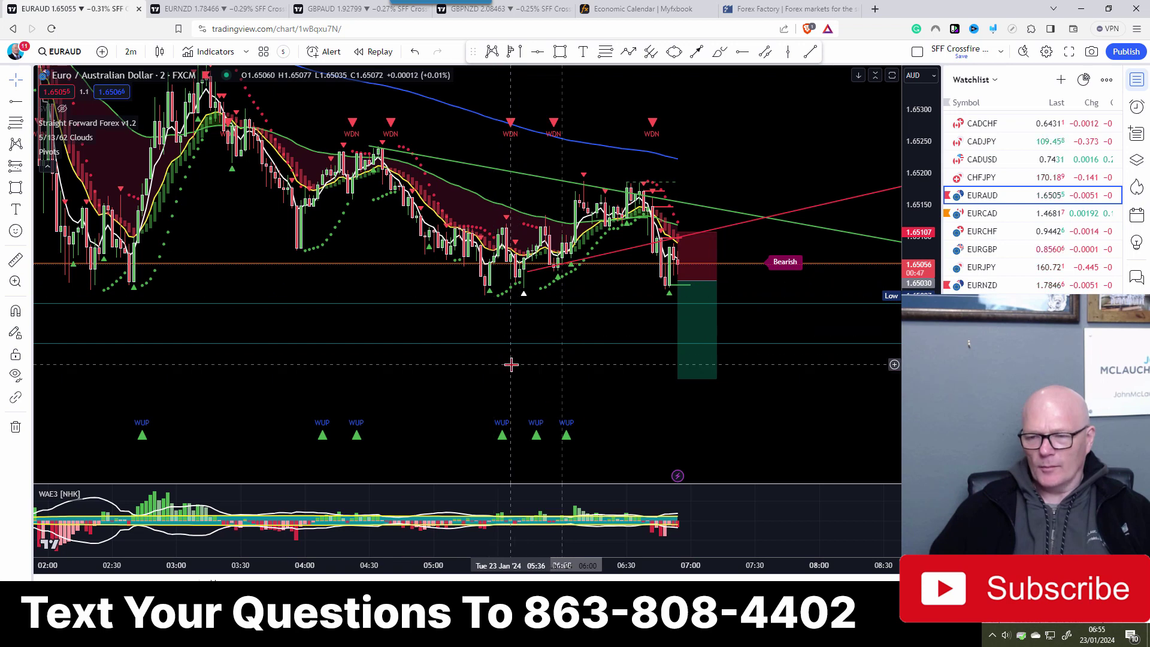
{"action": "left_click_drag", "start_coordinate": [778, 411], "coordinate": [600, 361]}
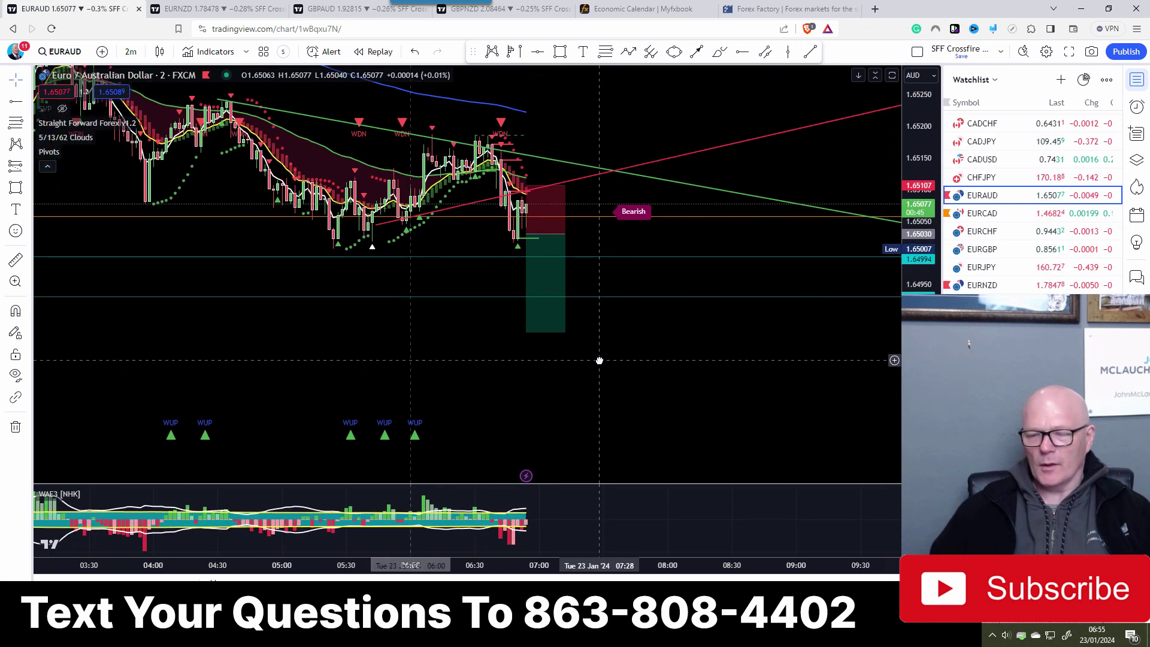
{"action": "scroll", "coordinate": [600, 361], "scroll_direction": "up", "scroll_amount": 4}
{"action": "left_click_drag", "start_coordinate": [308, 367], "coordinate": [786, 300]}
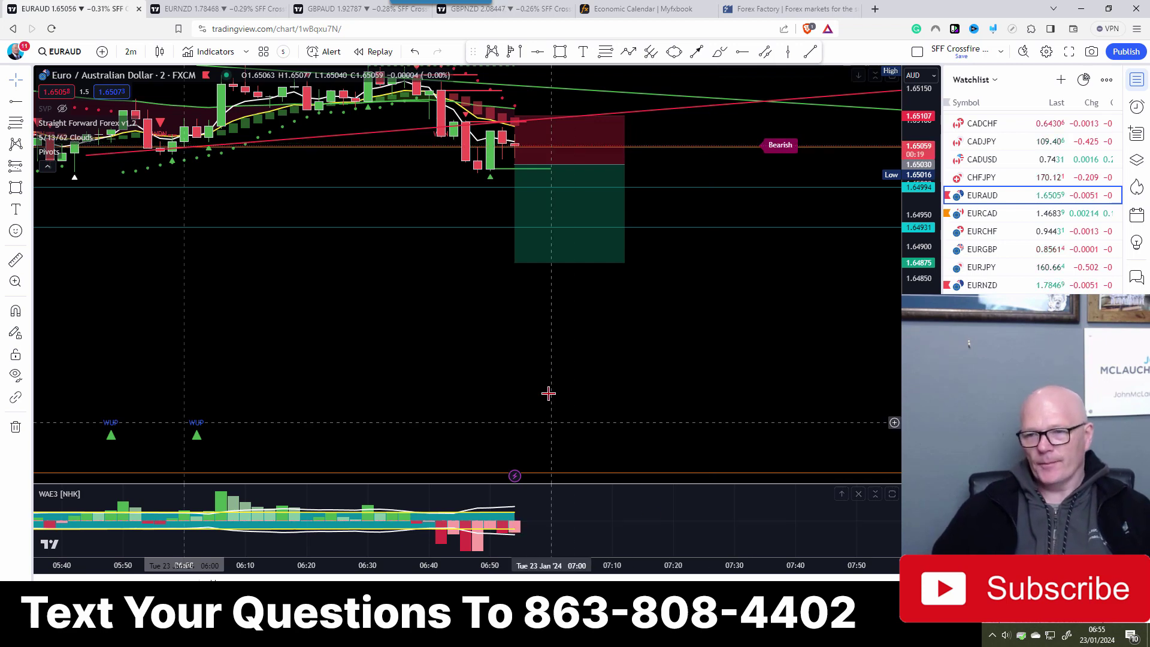
{"action": "left_click_drag", "start_coordinate": [606, 334], "coordinate": [556, 410]}
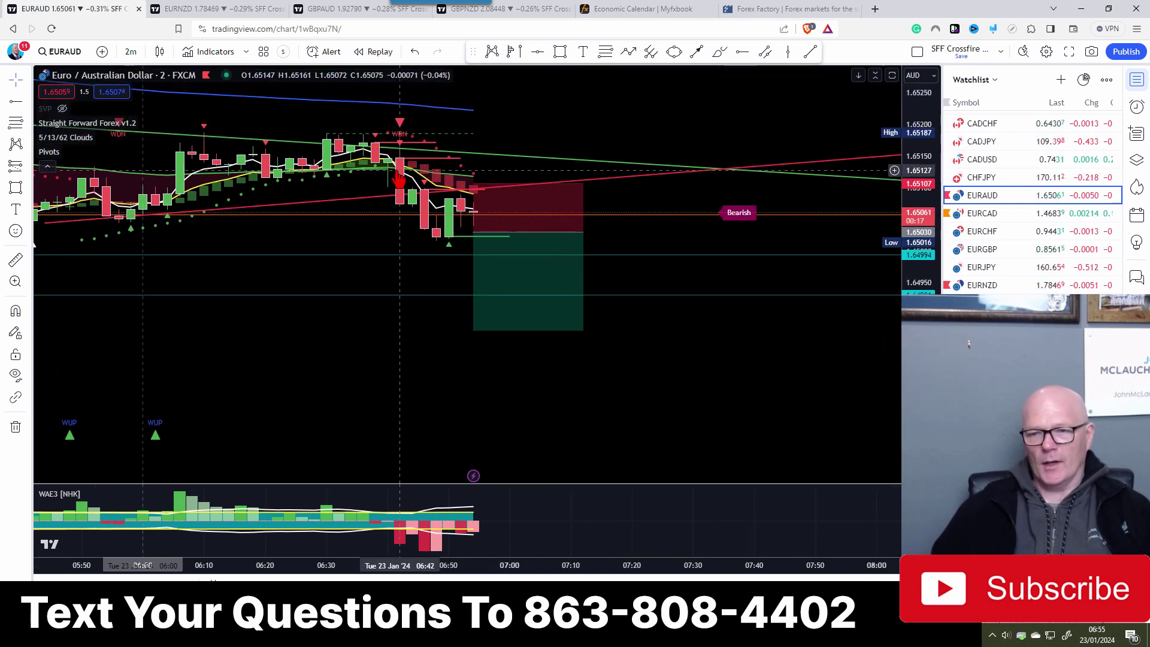
{"action": "left_click_drag", "start_coordinate": [402, 199], "coordinate": [417, 214]}
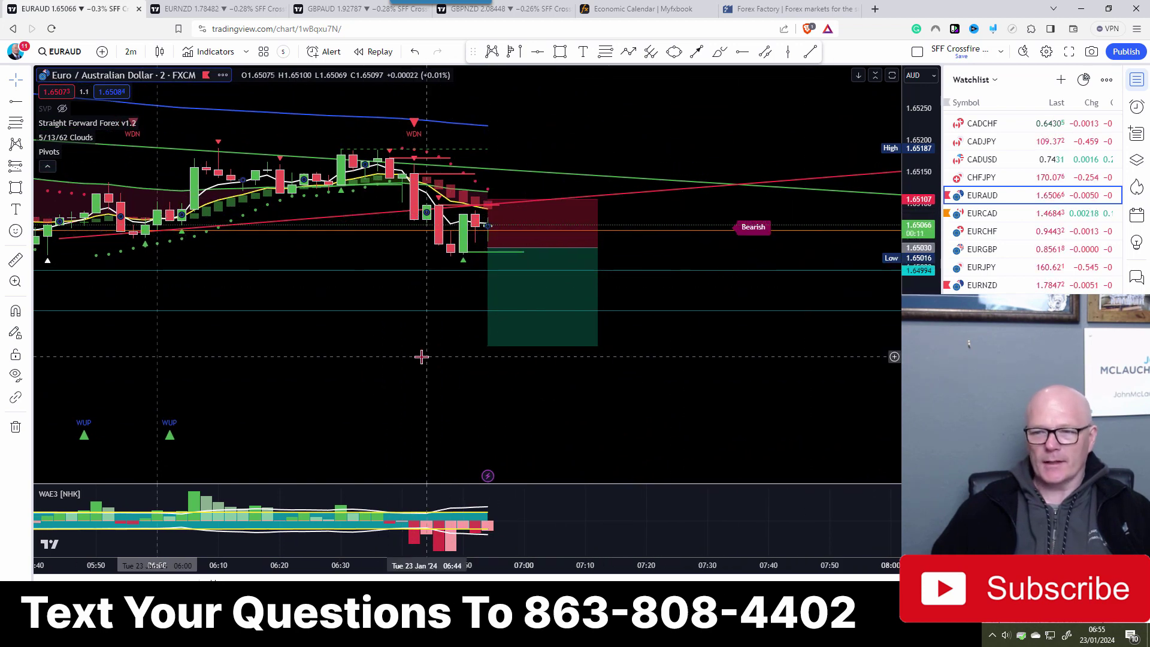
Compare the latest candles on the EURNZD, GBPAUD and GBPNZD charts, and return to EURAUD.
{"action": "left_click", "coordinate": [183, 9]}
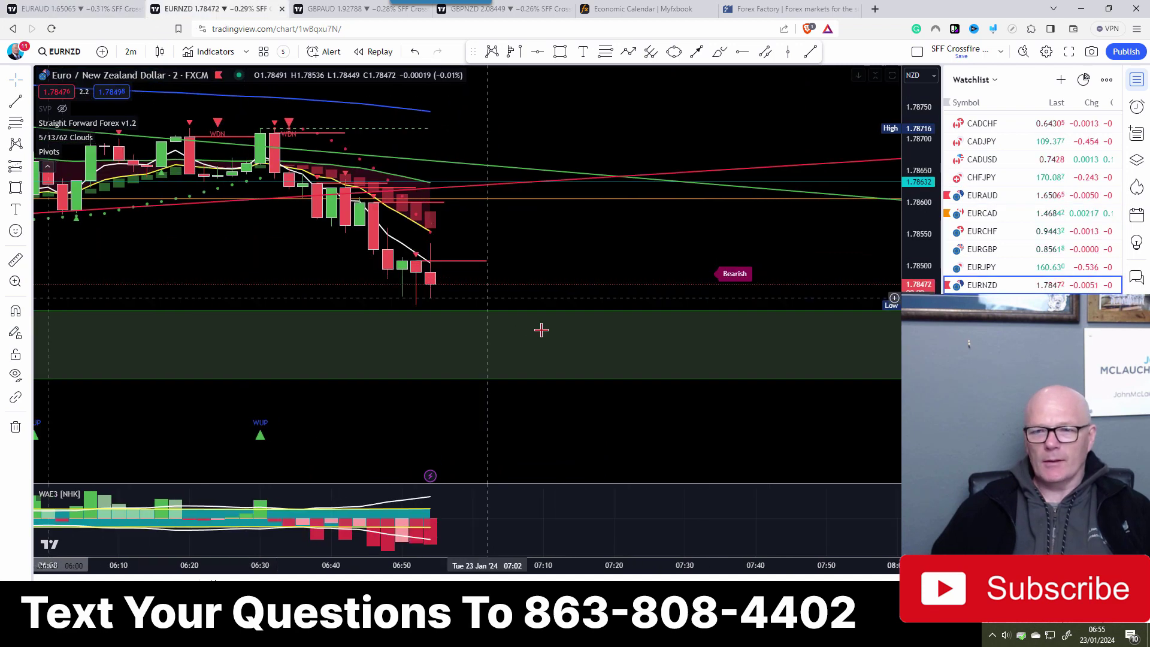
{"action": "left_click_drag", "start_coordinate": [603, 250], "coordinate": [558, 254]}
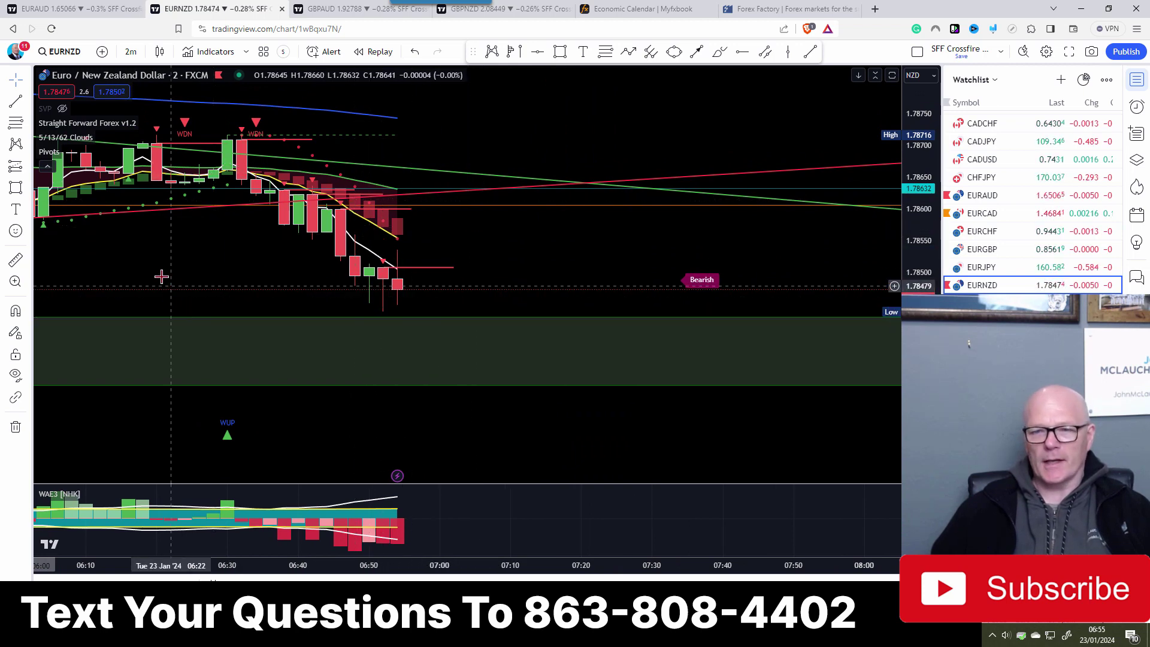
{"action": "left_click", "coordinate": [331, 11]}
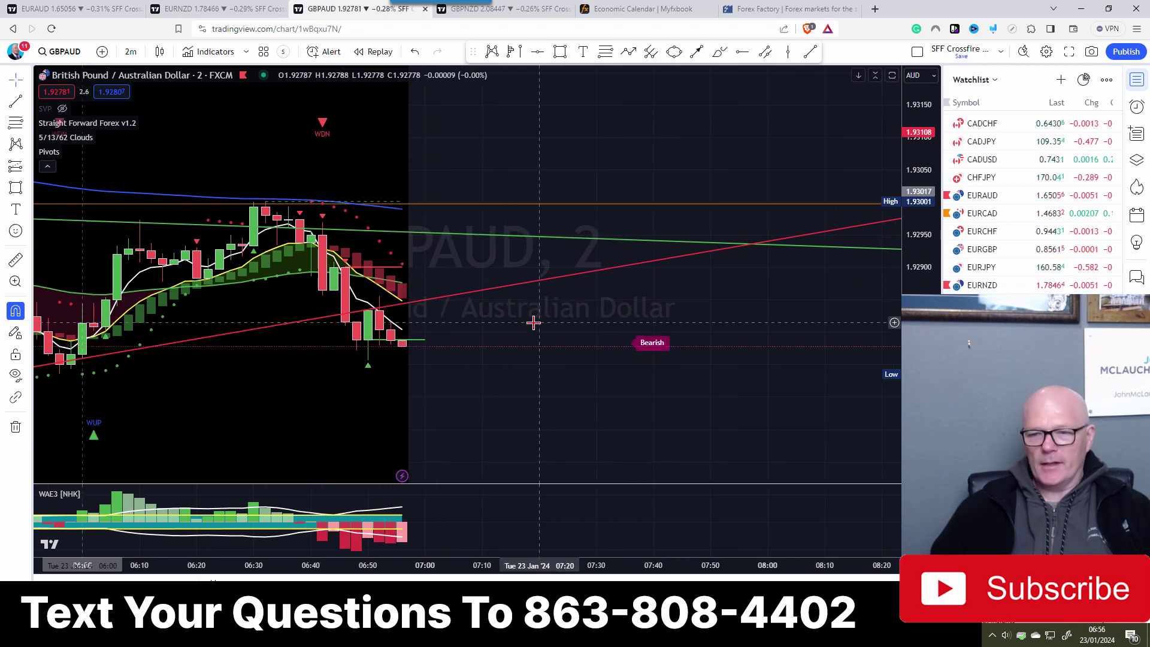
{"action": "left_click_drag", "start_coordinate": [530, 252], "coordinate": [641, 210]}
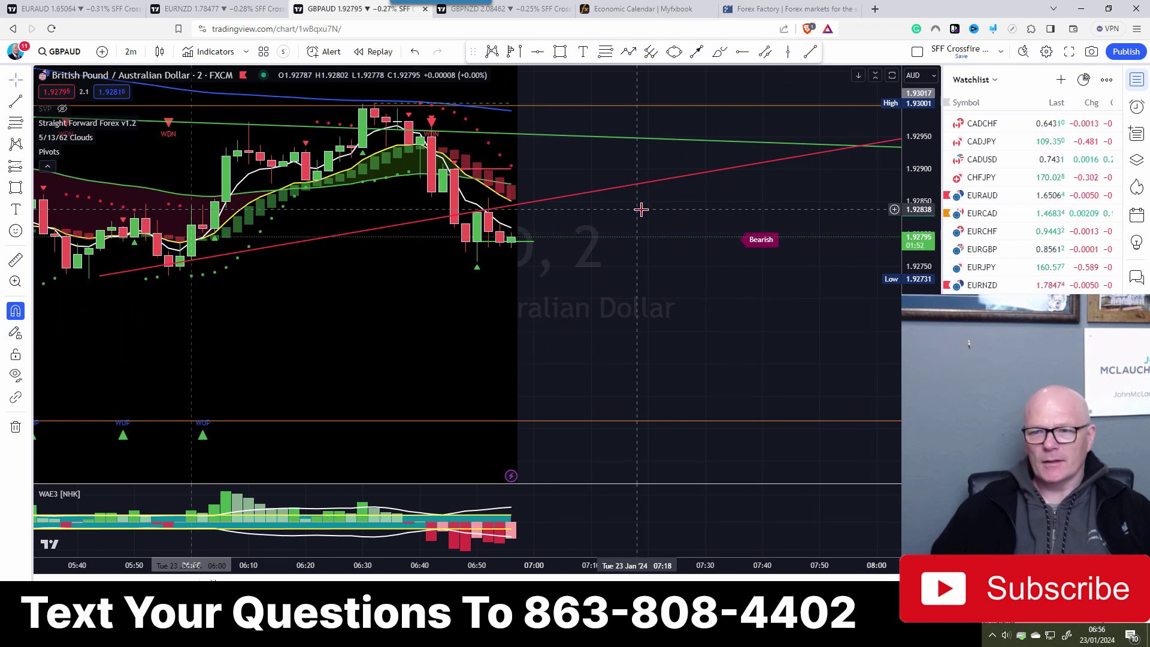
{"action": "left_click", "coordinate": [526, 9]}
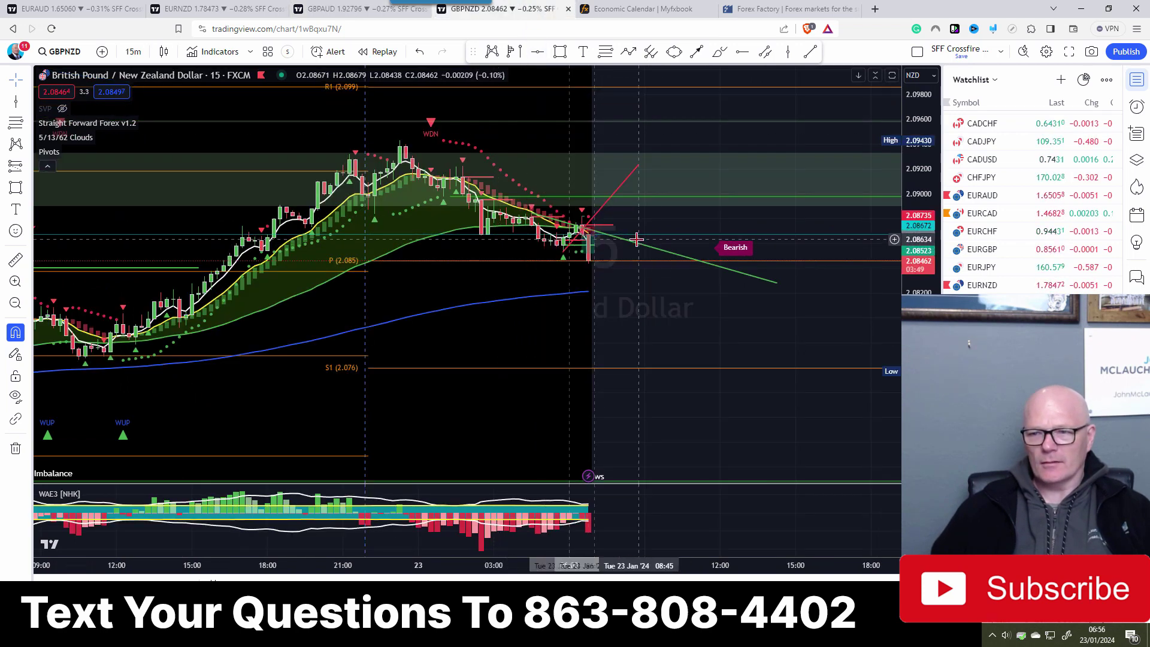
{"action": "left_click", "coordinate": [102, 9]}
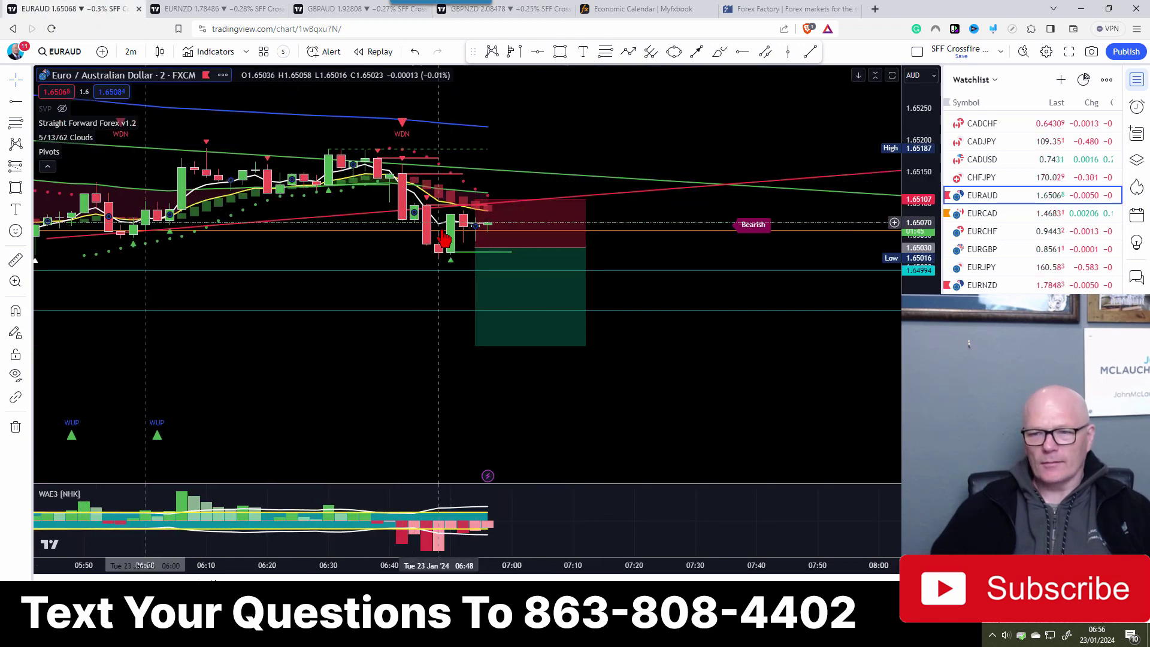
Draw a horizontal ray on the 2-minute GBPAUD chart at 1.92740, starting around 04:42 and running along the recent morning lows.
{"action": "left_click", "coordinate": [324, 11]}
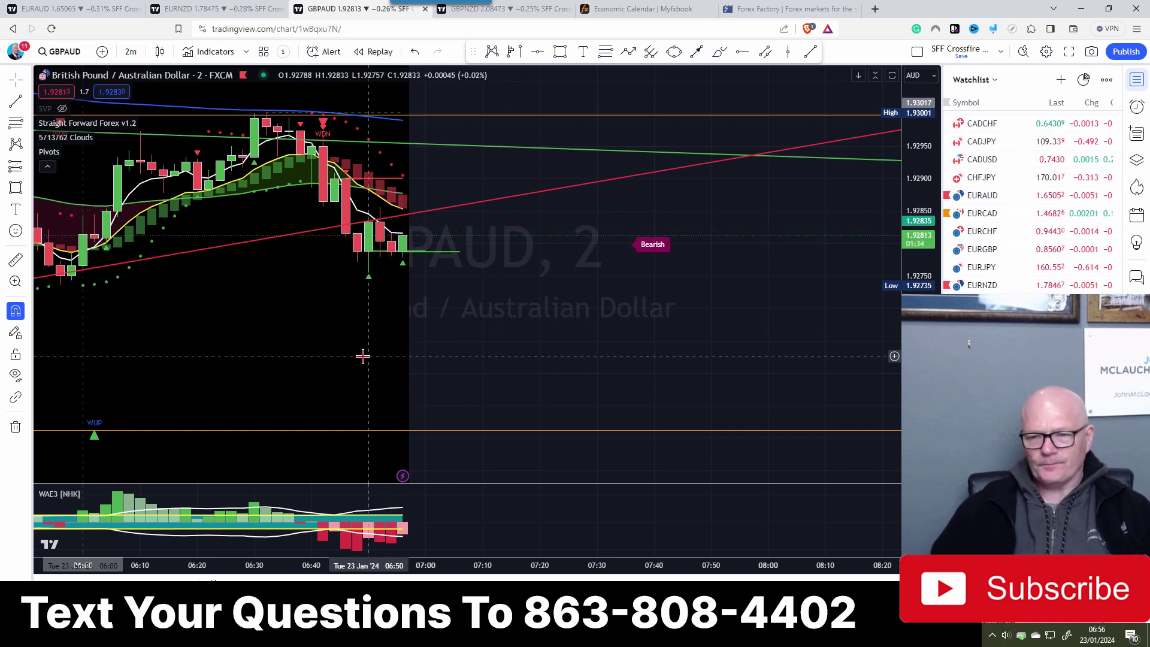
{"action": "scroll", "coordinate": [512, 289], "scroll_direction": "down", "scroll_amount": 5}
{"action": "scroll", "coordinate": [512, 289], "scroll_direction": "down", "scroll_amount": 2}
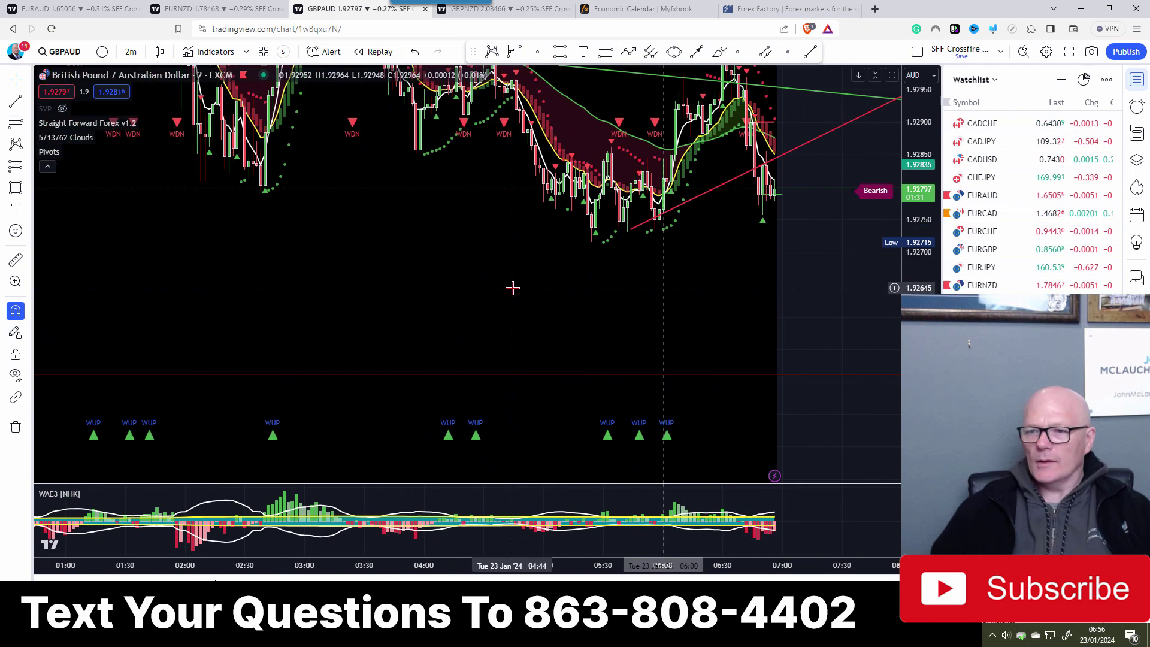
{"action": "left_click_drag", "start_coordinate": [673, 288], "coordinate": [474, 298]}
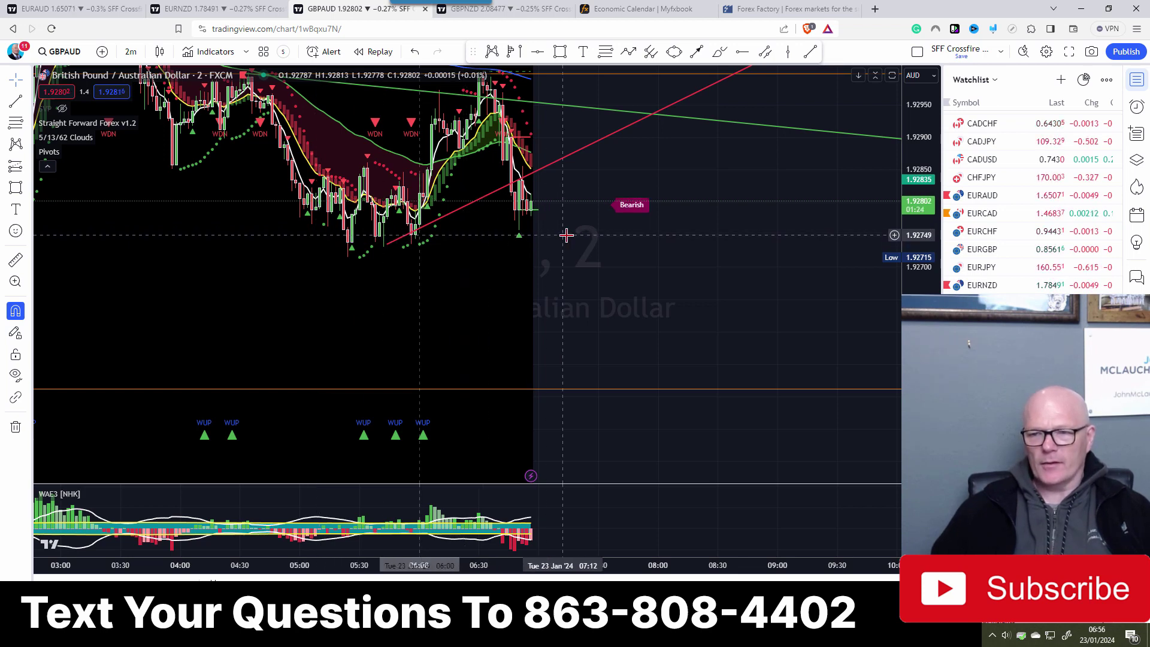
{"action": "left_click", "coordinate": [742, 52]}
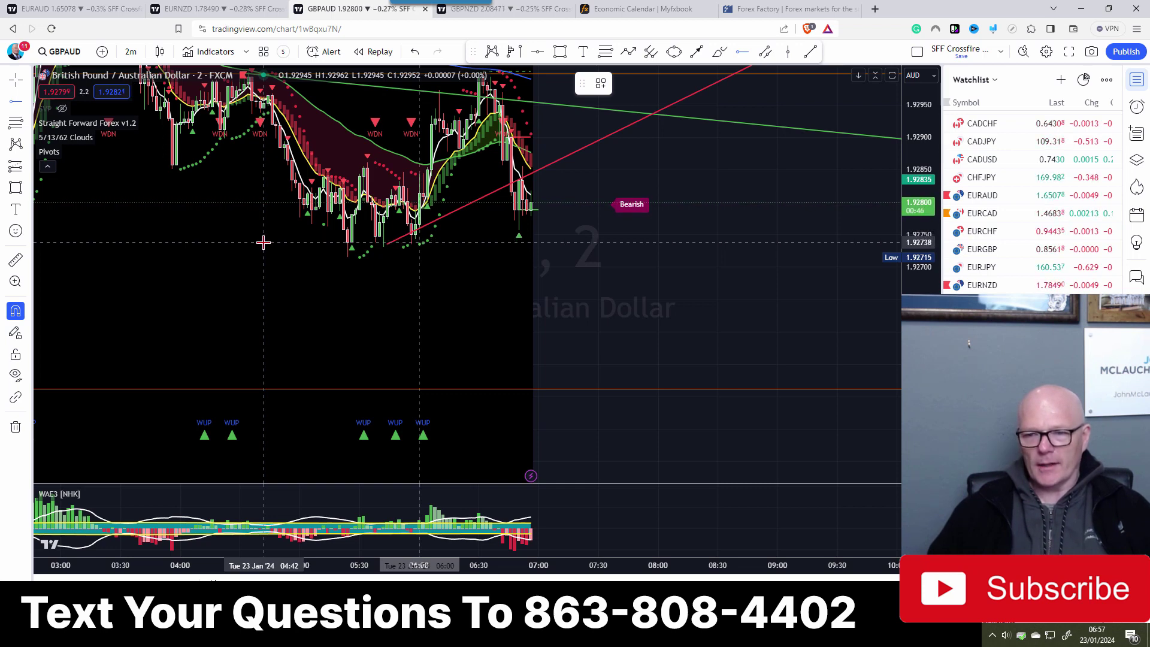
{"action": "left_click", "coordinate": [264, 242]}
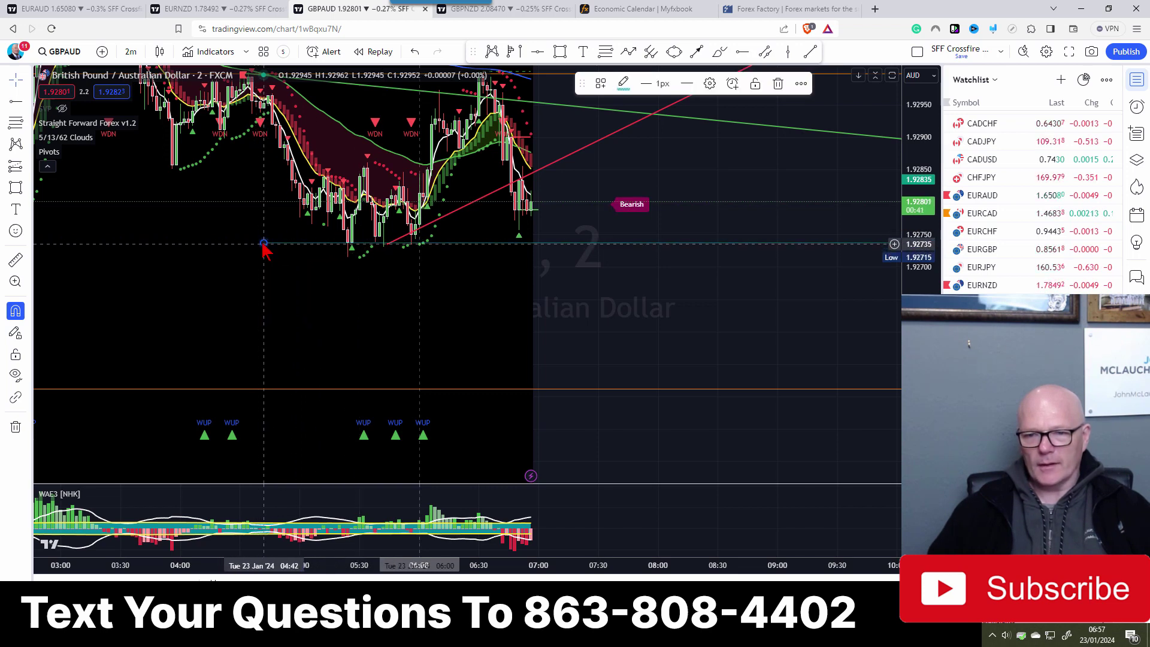
{"action": "left_click_drag", "start_coordinate": [264, 243], "coordinate": [267, 250]}
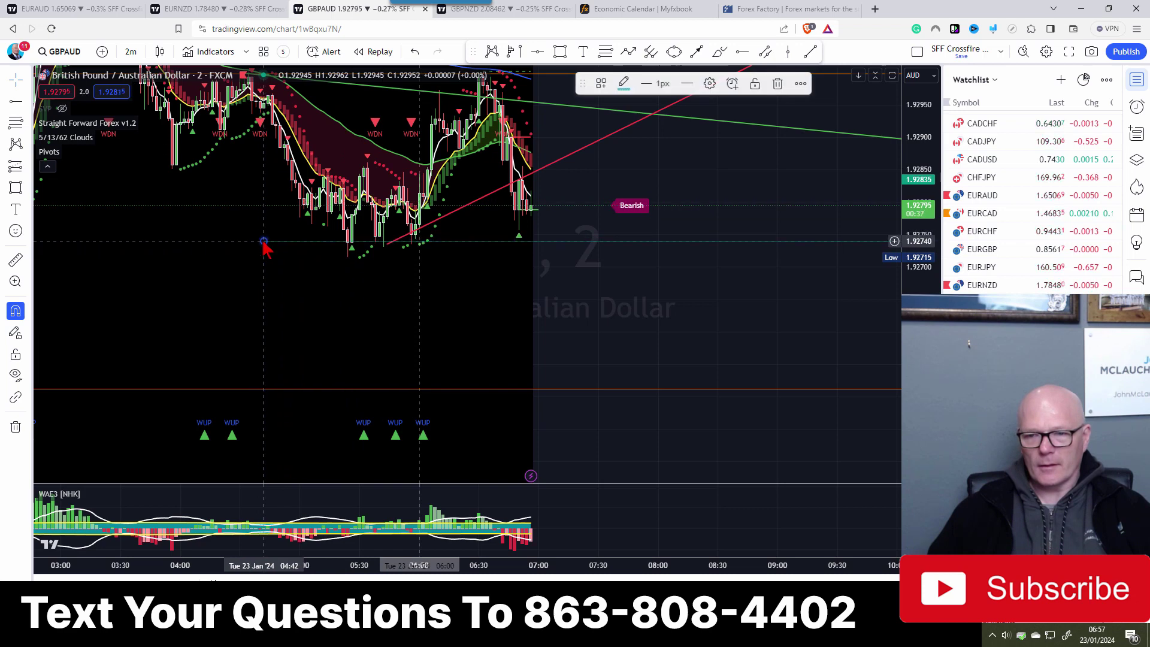
{"action": "left_click", "coordinate": [406, 298]}
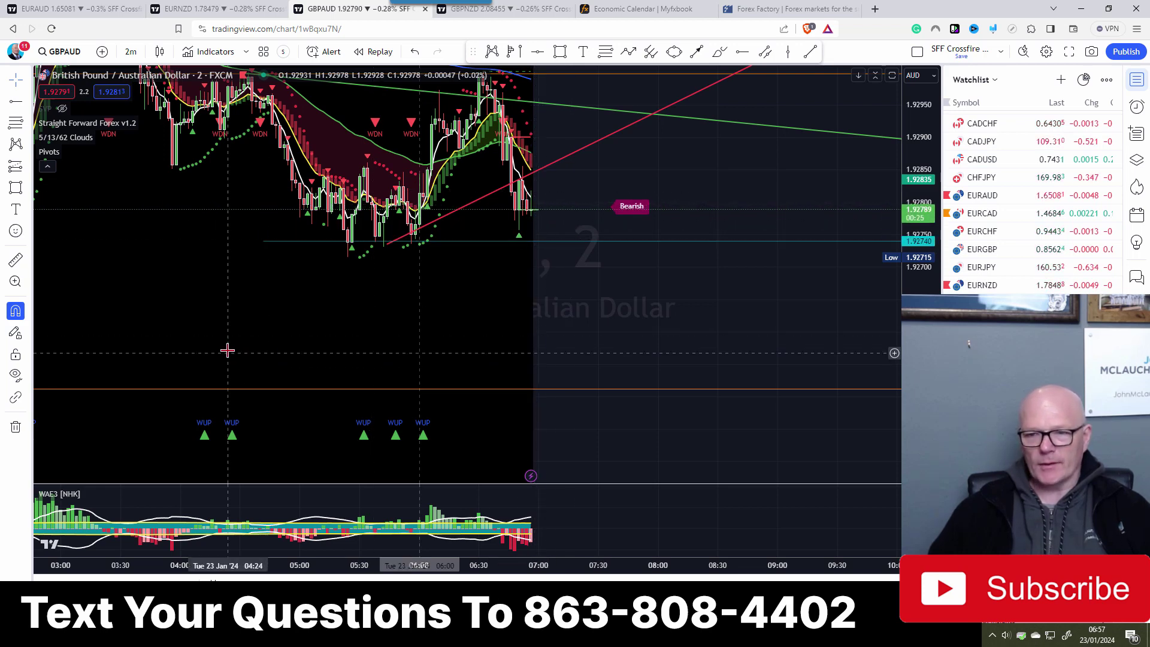
Examine the GBPAUD price history back to 22 January for levels between the new ray and the S1 pivot, and return to the latest candles.
{"action": "scroll", "coordinate": [225, 323], "scroll_direction": "down", "scroll_amount": 3}
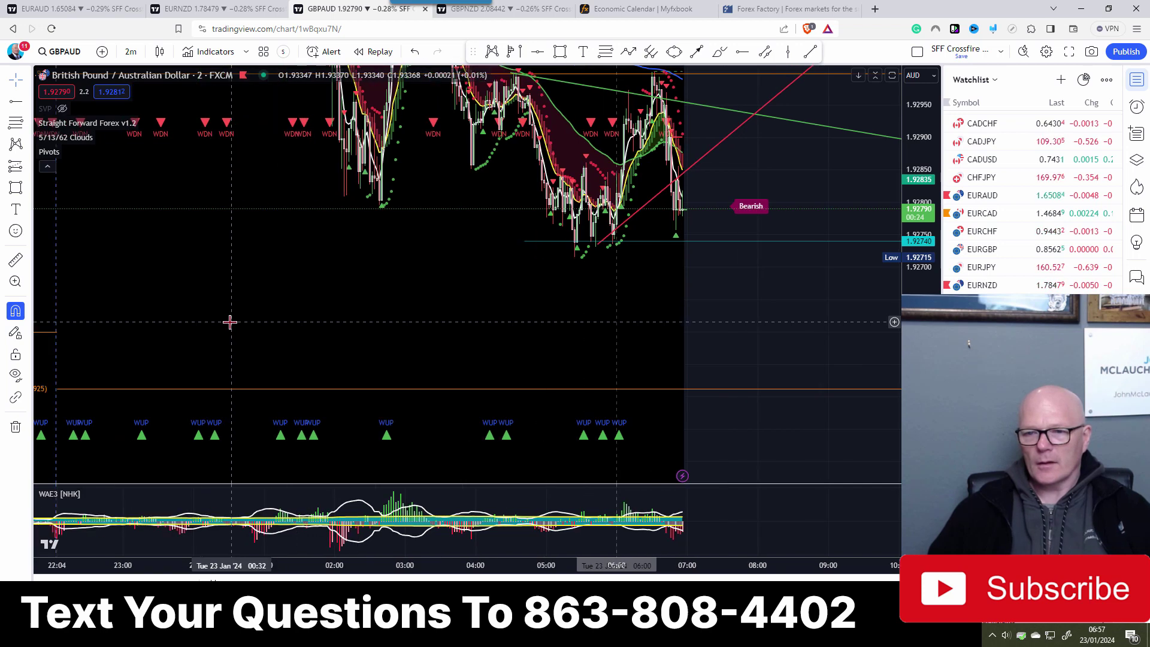
{"action": "scroll", "coordinate": [230, 323], "scroll_direction": "down", "scroll_amount": 5}
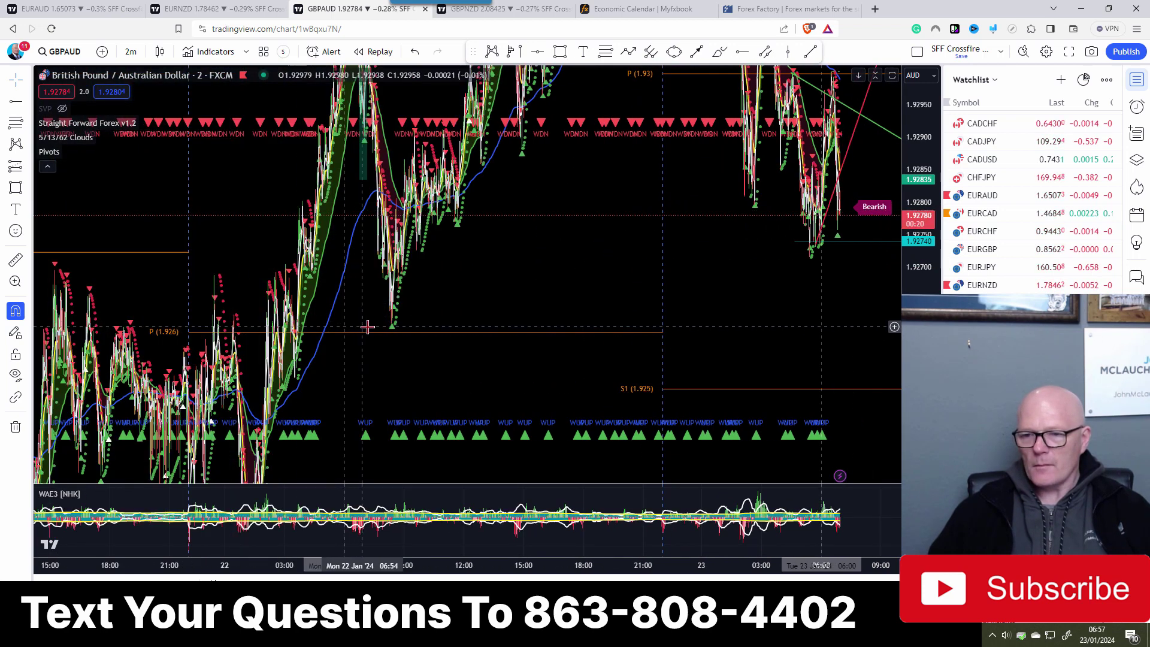
{"action": "left_click_drag", "start_coordinate": [766, 290], "coordinate": [226, 277]}
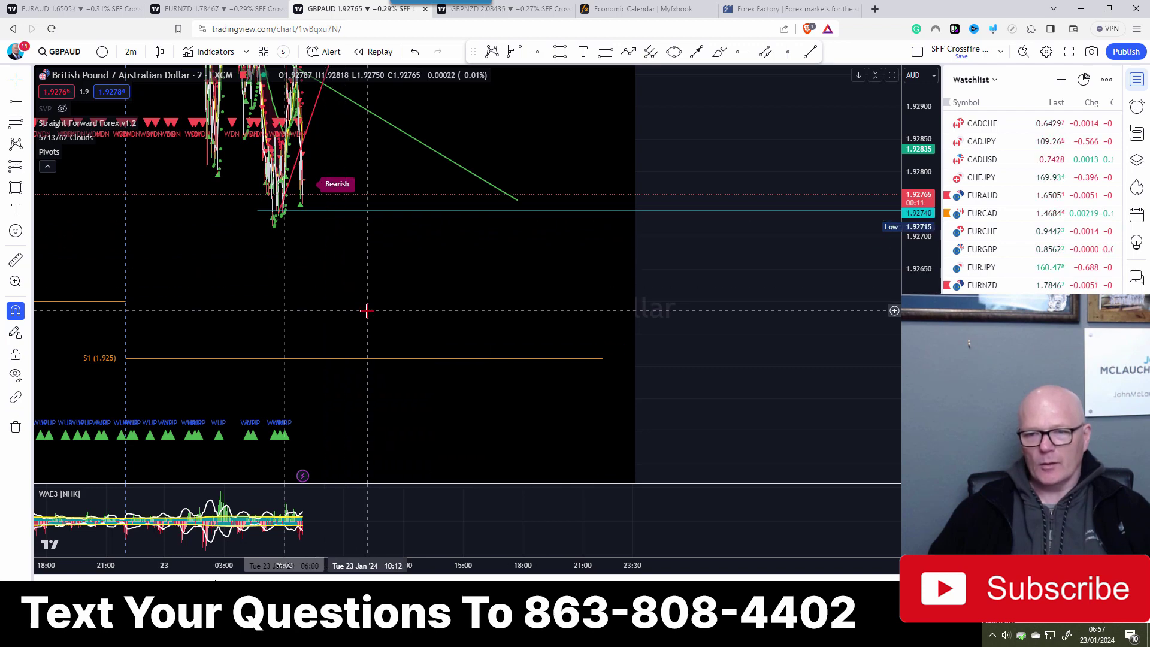
{"action": "scroll", "coordinate": [368, 310], "scroll_direction": "up", "scroll_amount": 5}
{"action": "left_click_drag", "start_coordinate": [342, 262], "coordinate": [799, 256]}
{"action": "scroll", "coordinate": [752, 308], "scroll_direction": "up", "scroll_amount": 5}
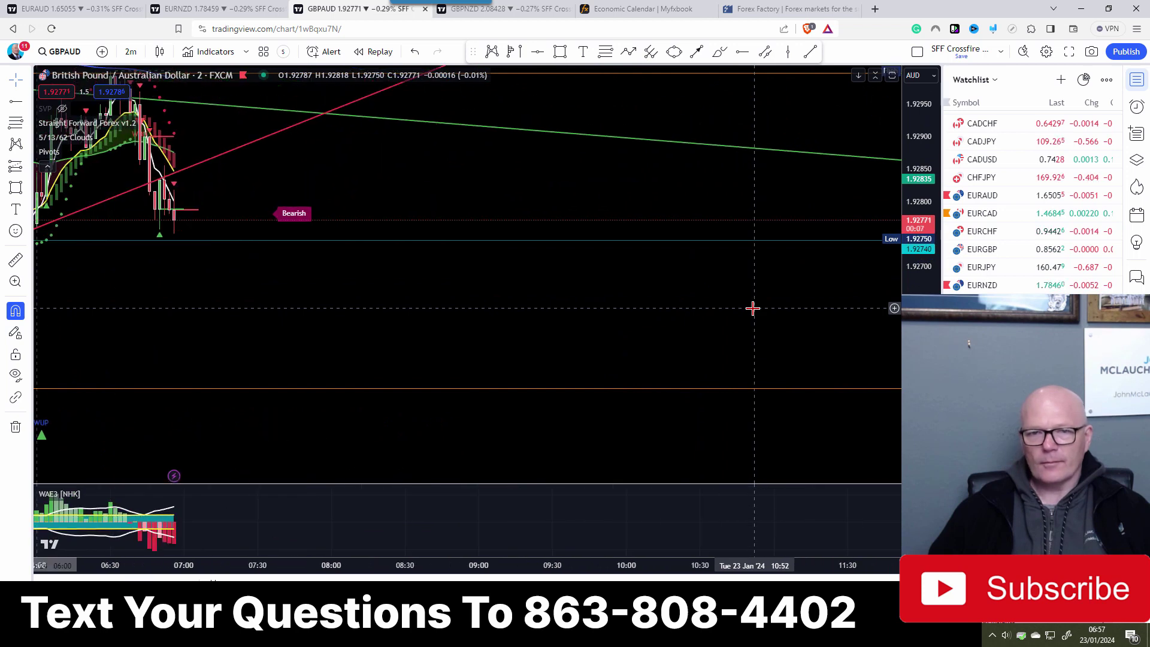
Examine the latest GBPAUD candles against the recent lows, the horizontal ray and the pivot beneath them.
{"action": "scroll", "coordinate": [711, 308], "scroll_direction": "up", "scroll_amount": 5}
{"action": "scroll", "coordinate": [712, 308], "scroll_direction": "down", "scroll_amount": 4}
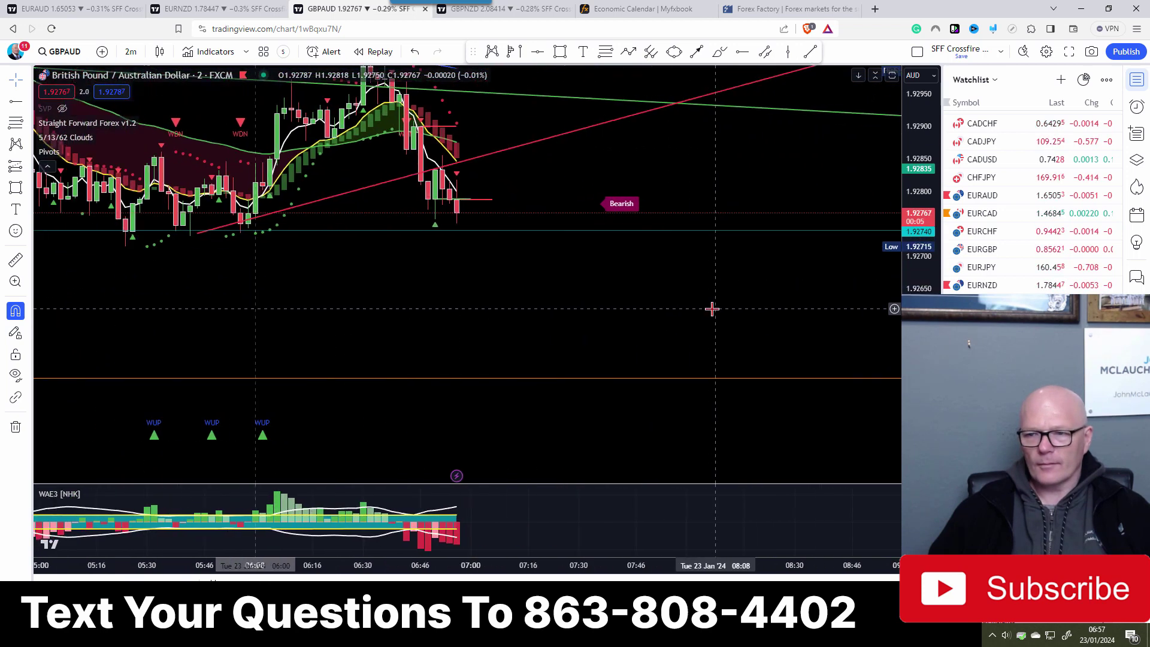
{"action": "left_click_drag", "start_coordinate": [252, 329], "coordinate": [567, 391]}
{"action": "scroll", "coordinate": [565, 391], "scroll_direction": "up", "scroll_amount": 2}
{"action": "scroll", "coordinate": [549, 365], "scroll_direction": "down", "scroll_amount": 4}
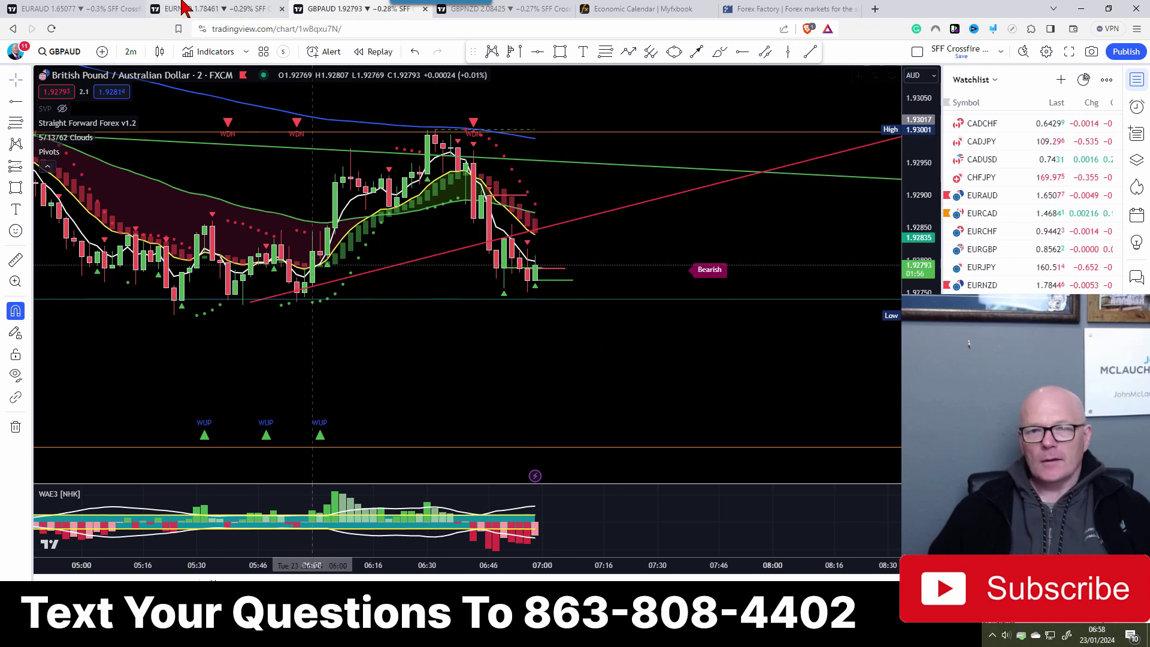
Switch to the 15-minute GBPNZD chart and examine the latest candle against the daily pivot and the S1 pivot.
{"action": "left_click", "coordinate": [532, 13]}
{"action": "scroll", "coordinate": [615, 334], "scroll_direction": "up", "scroll_amount": 5}
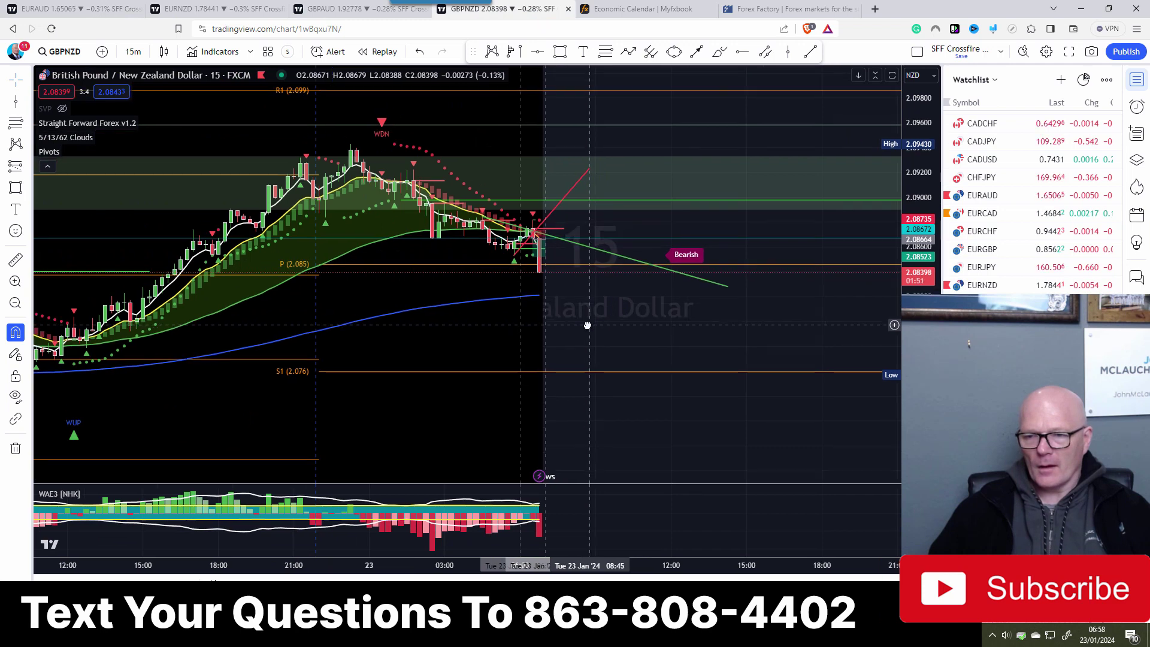
{"action": "left_click_drag", "start_coordinate": [215, 339], "coordinate": [662, 315]}
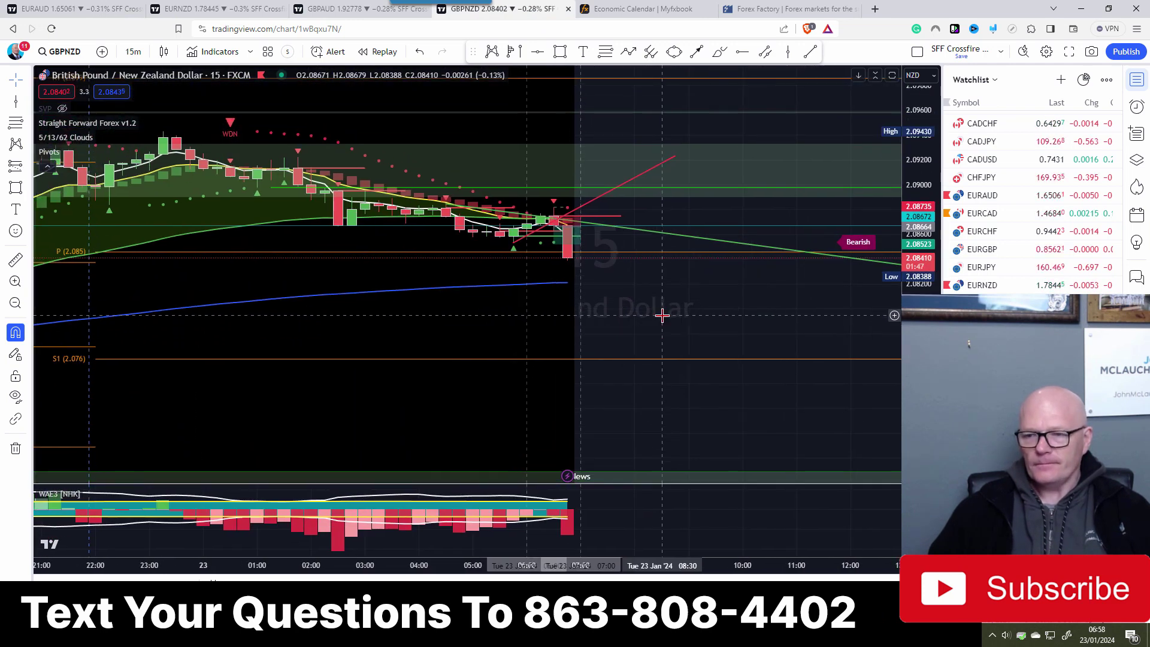
{"action": "scroll", "coordinate": [662, 312], "scroll_direction": "down", "scroll_amount": 3}
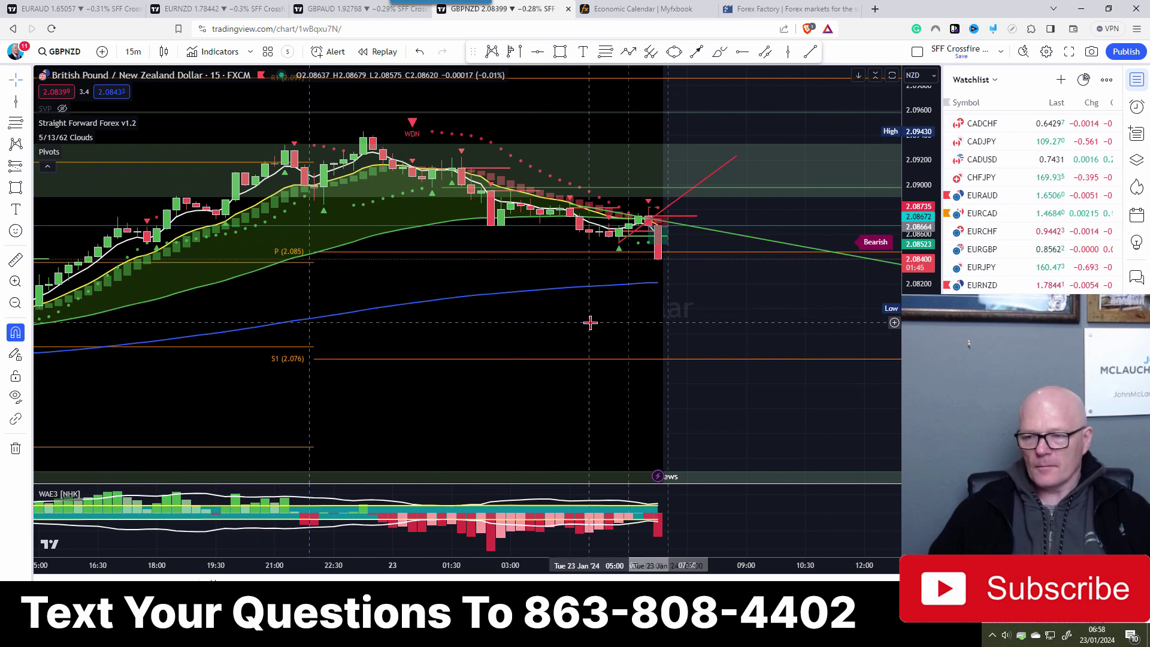
{"action": "left_click_drag", "start_coordinate": [591, 323], "coordinate": [558, 311]}
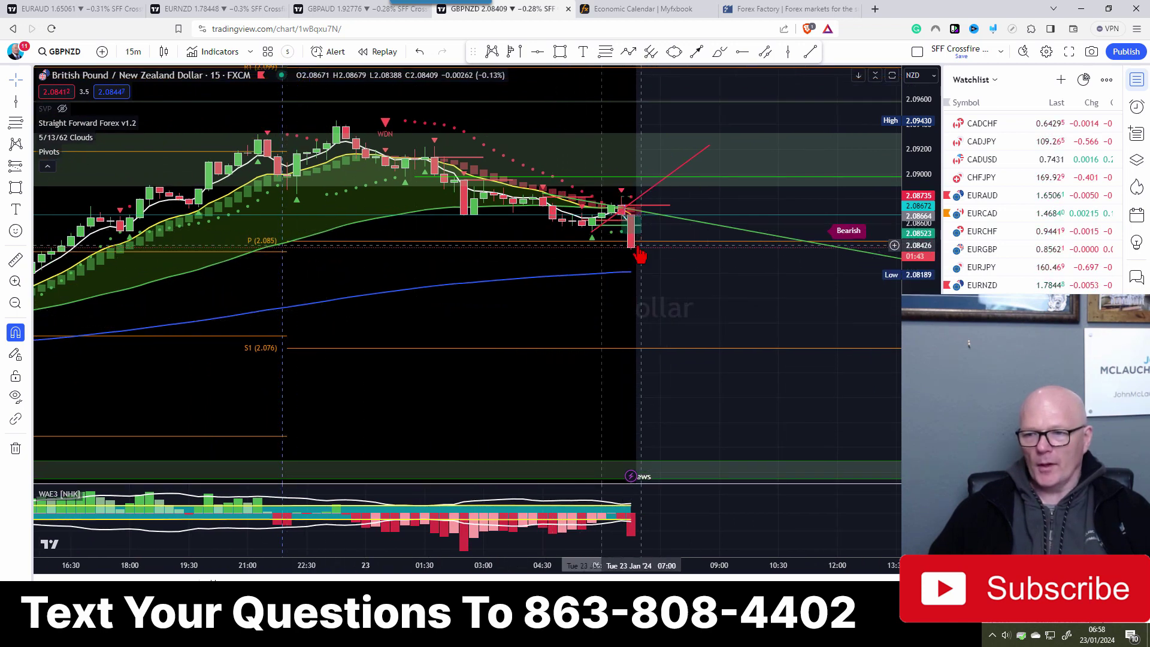
Measure a short price distance beneath the latest candle on the 15-minute GBPNZD chart and clear the measurement.
{"action": "left_click", "coordinate": [15, 261]}
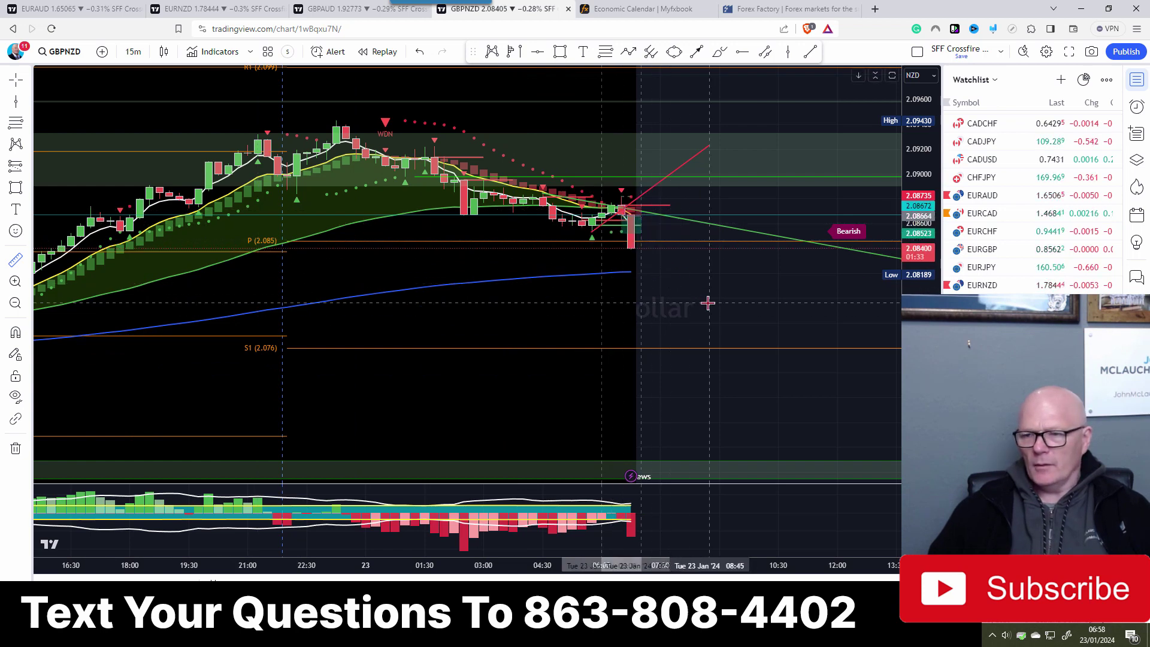
{"action": "scroll", "coordinate": [706, 304], "scroll_direction": "up", "scroll_amount": 3}
{"action": "left_click_drag", "start_coordinate": [706, 303], "coordinate": [678, 325]}
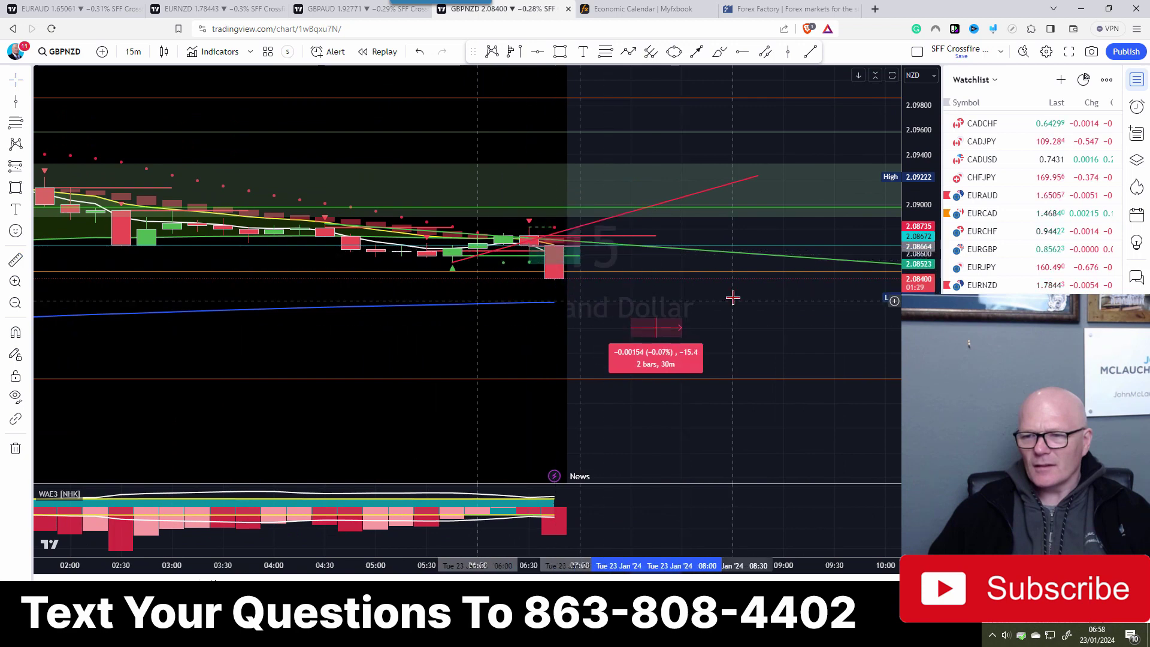
{"action": "left_click", "coordinate": [667, 300]}
Inspect the stop, target and risk/reward ratio of the short position on the 15-minute GBPNZD chart.
{"action": "mouse_move", "coordinate": [578, 249]}
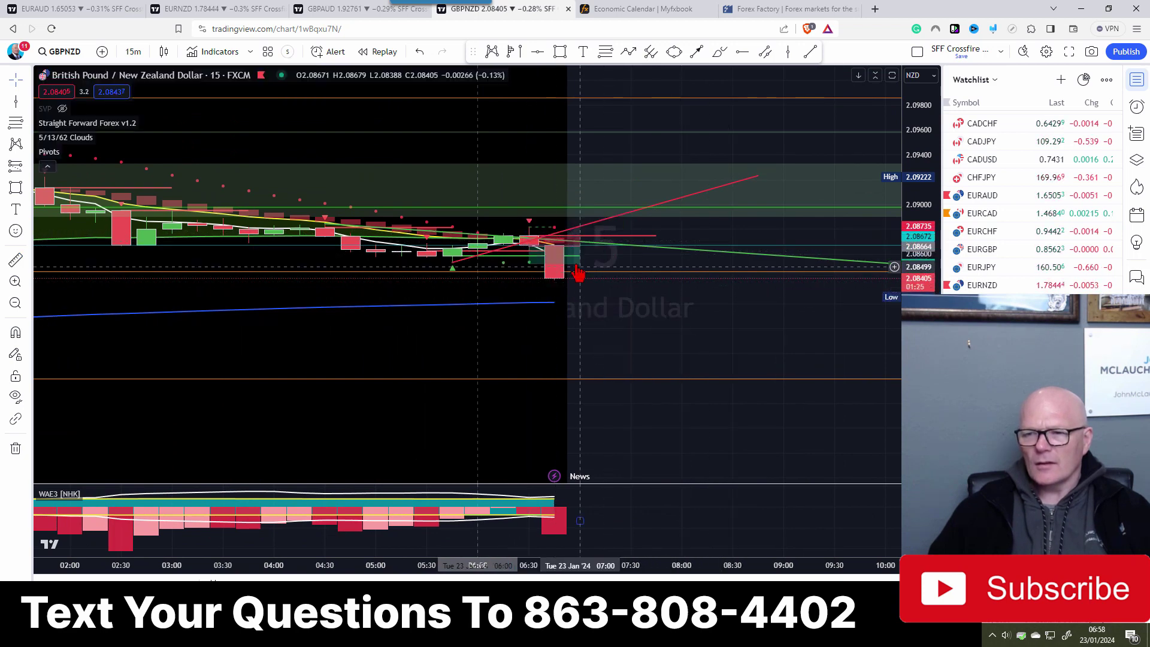
{"action": "mouse_move", "coordinate": [577, 269]}
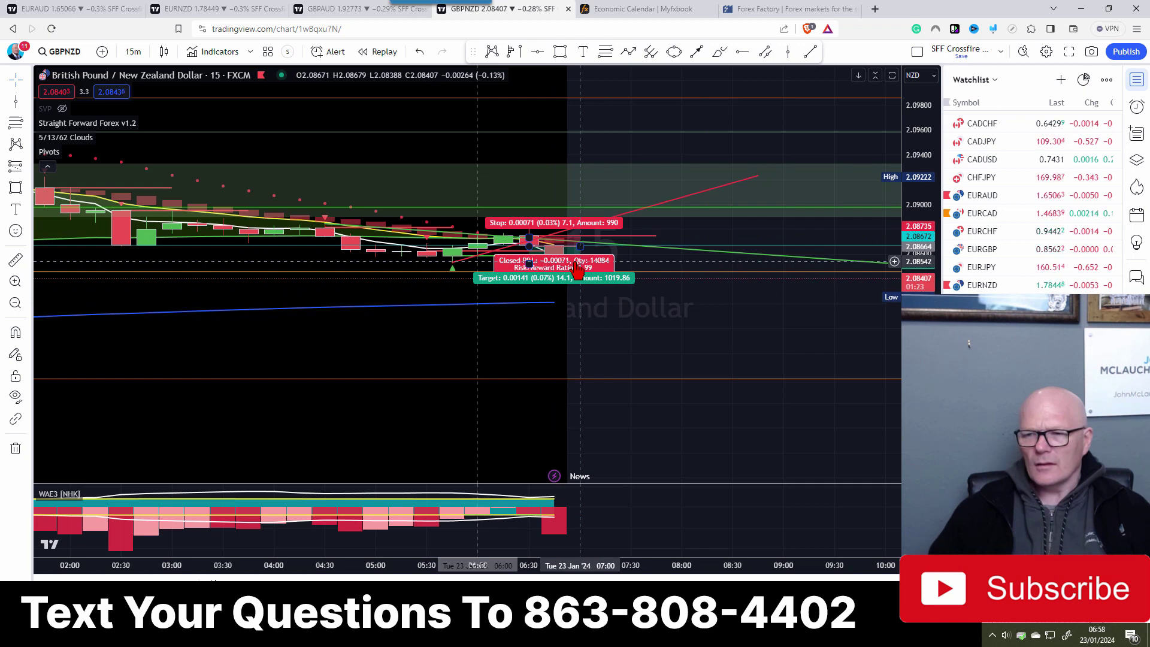
{"action": "scroll", "coordinate": [650, 333], "scroll_direction": "up", "scroll_amount": 3}
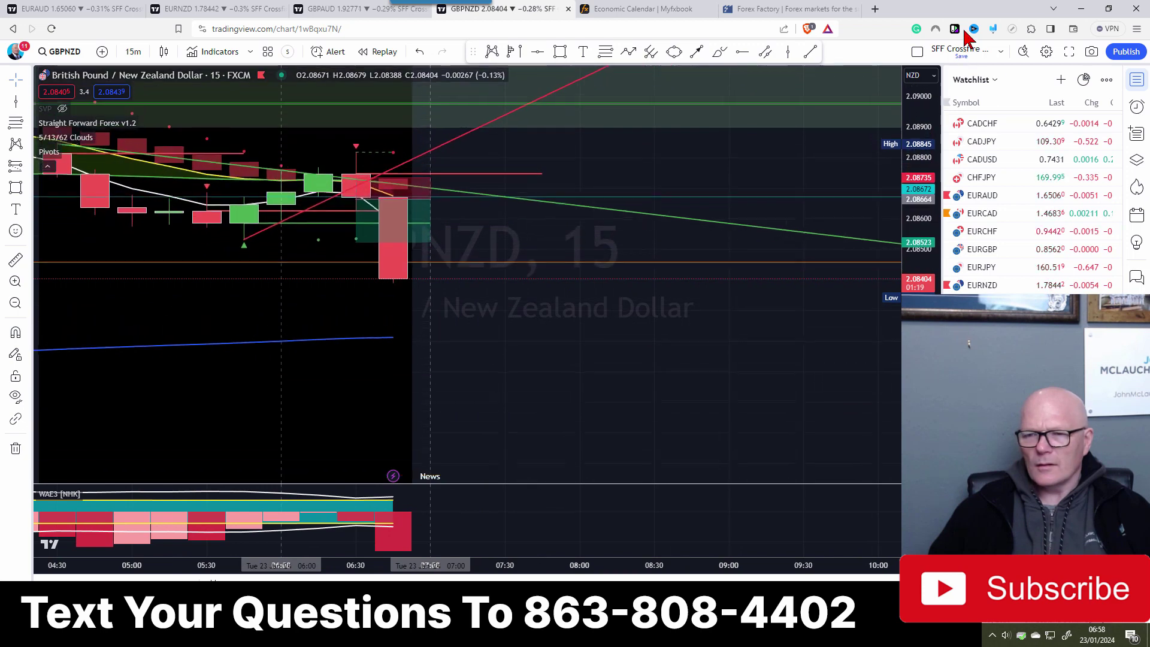
{"action": "left_click_drag", "start_coordinate": [564, 249], "coordinate": [688, 403]}
{"action": "scroll", "coordinate": [688, 403], "scroll_direction": "up", "scroll_amount": 3}
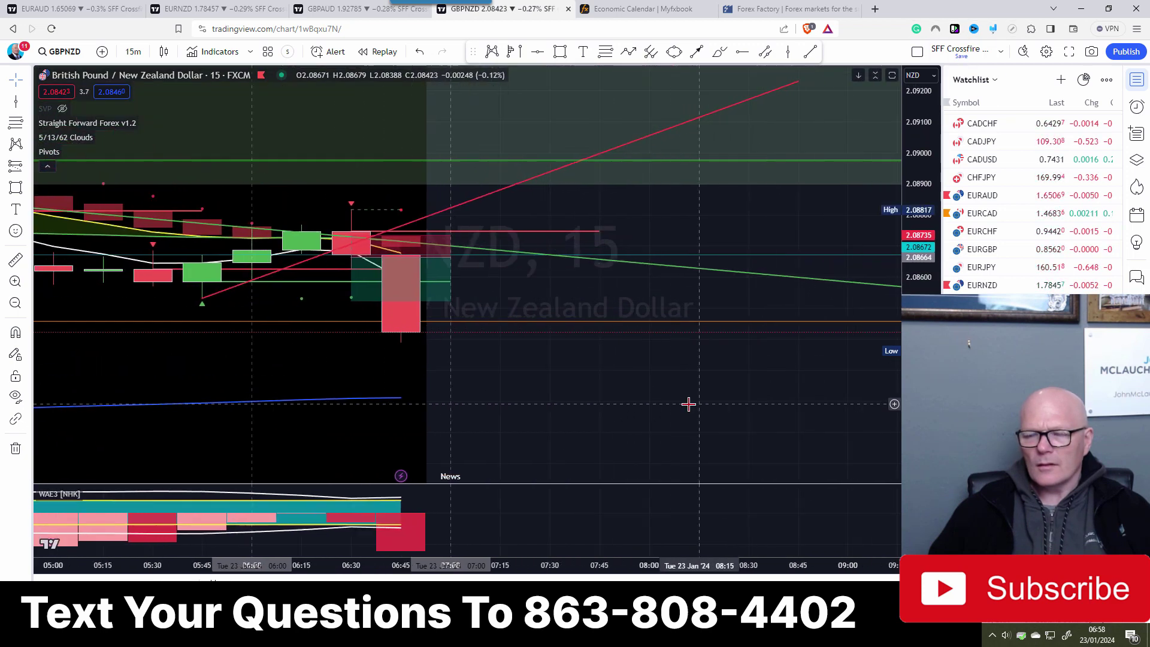
{"action": "left_click_drag", "start_coordinate": [439, 394], "coordinate": [578, 365]}
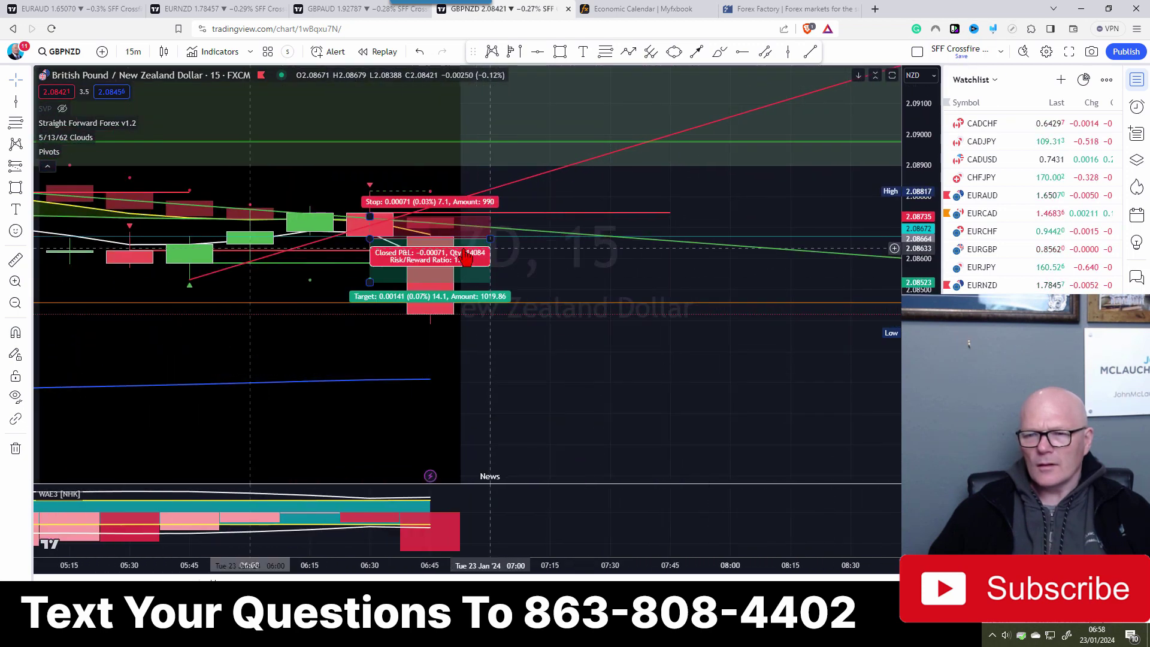
Set the GBPNZD chart to the 2-minute timeframe and bring the short position and its latest candles into focus.
{"action": "left_click", "coordinate": [133, 52]}
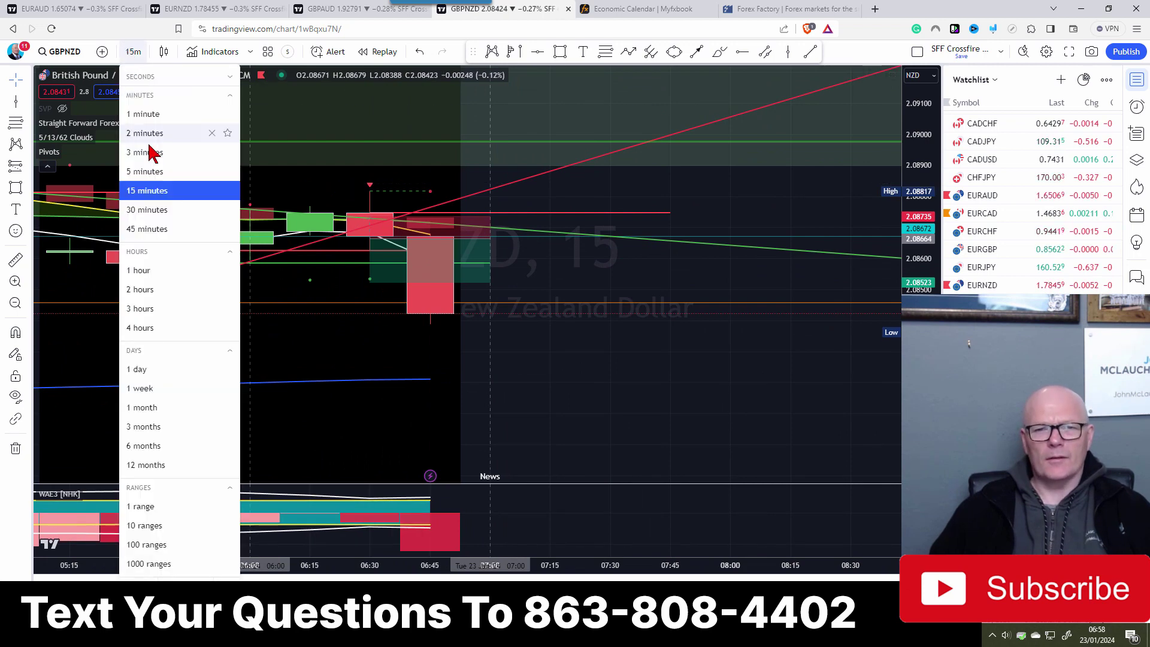
{"action": "left_click", "coordinate": [146, 136]}
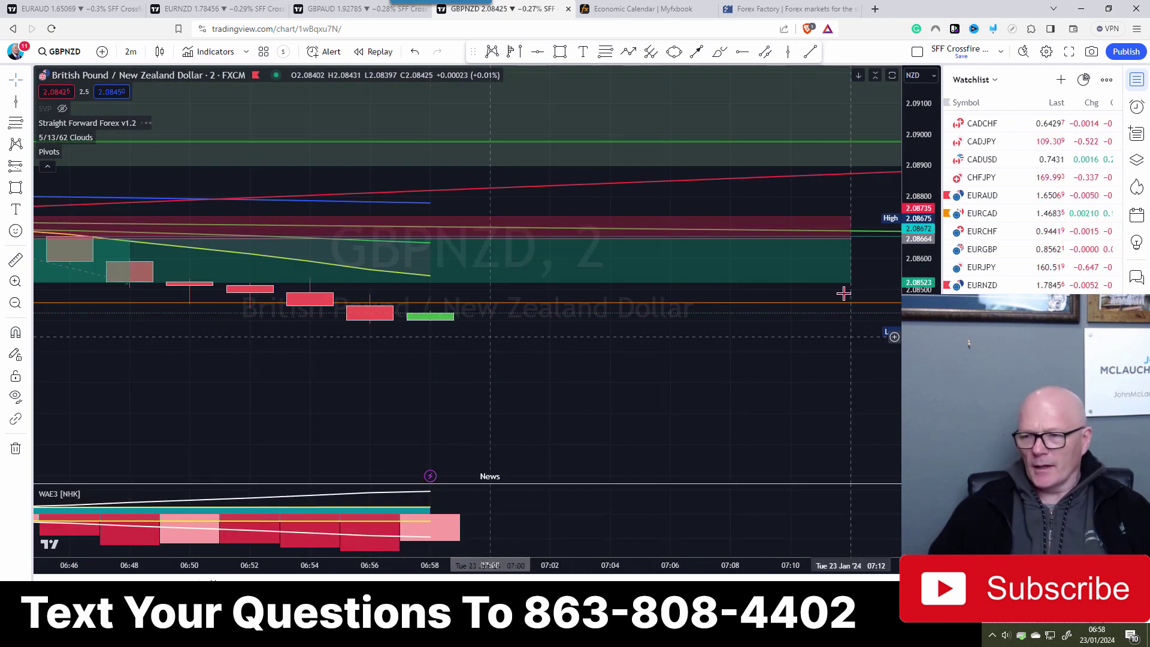
{"action": "scroll", "coordinate": [746, 352], "scroll_direction": "down", "scroll_amount": 3}
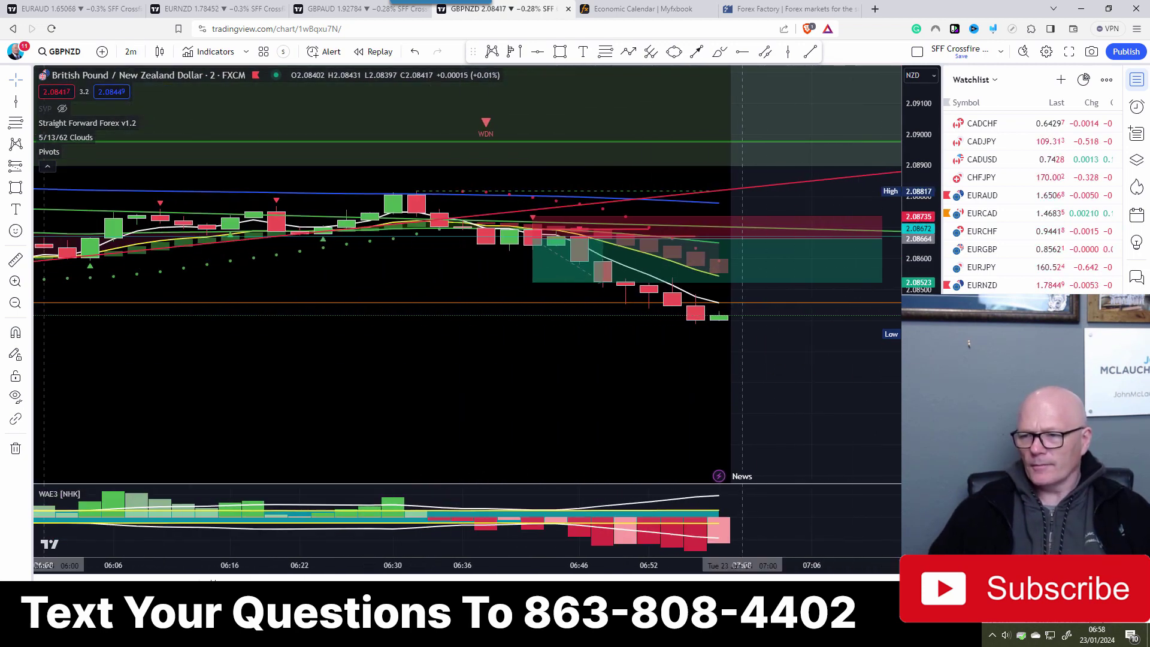
{"action": "scroll", "coordinate": [444, 390], "scroll_direction": "down", "scroll_amount": 3}
{"action": "left_click_drag", "start_coordinate": [615, 331], "coordinate": [356, 289]}
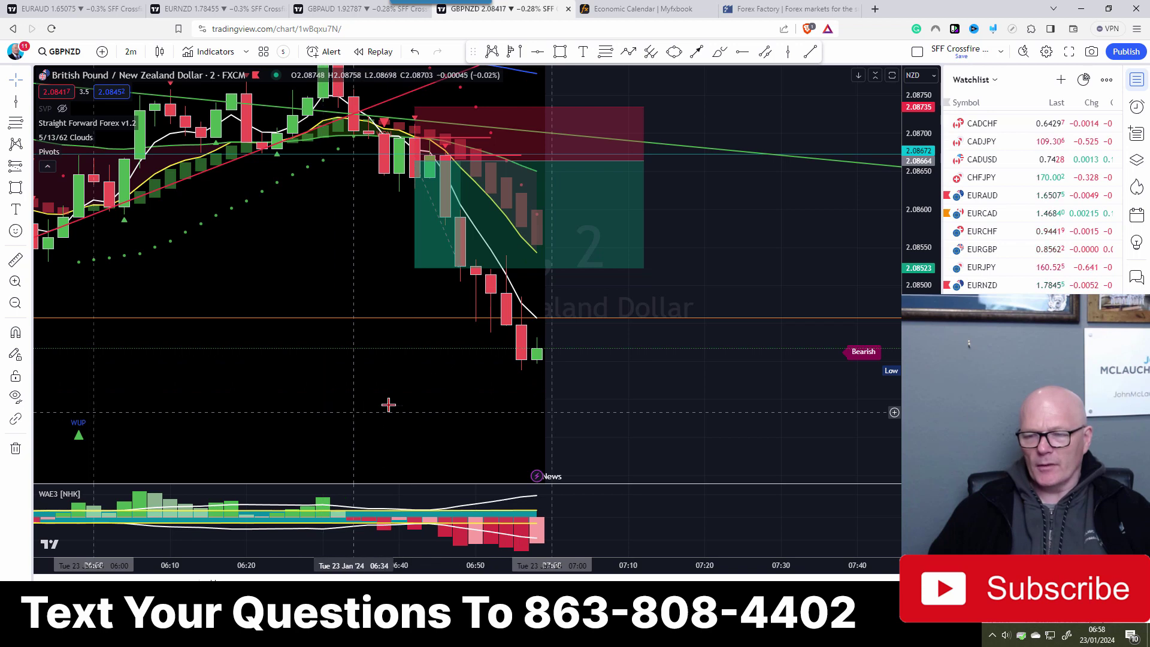
Examine the room for GBPNZD to fall from the latest candles to the S1 pivot, with the price scale compressed.
{"action": "left_click_drag", "start_coordinate": [341, 325], "coordinate": [299, 264]}
{"action": "scroll", "coordinate": [292, 255], "scroll_direction": "down", "scroll_amount": 8}
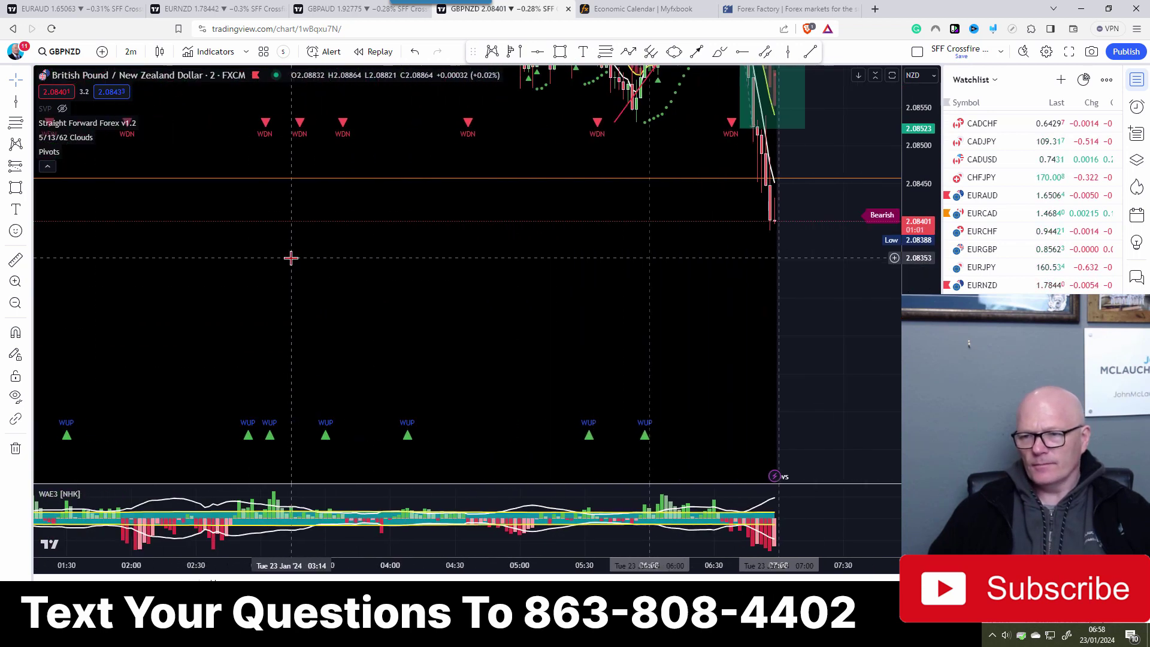
{"action": "left_click_drag", "start_coordinate": [673, 334], "coordinate": [489, 278]}
{"action": "left_click_drag", "start_coordinate": [925, 224], "coordinate": [925, 305]}
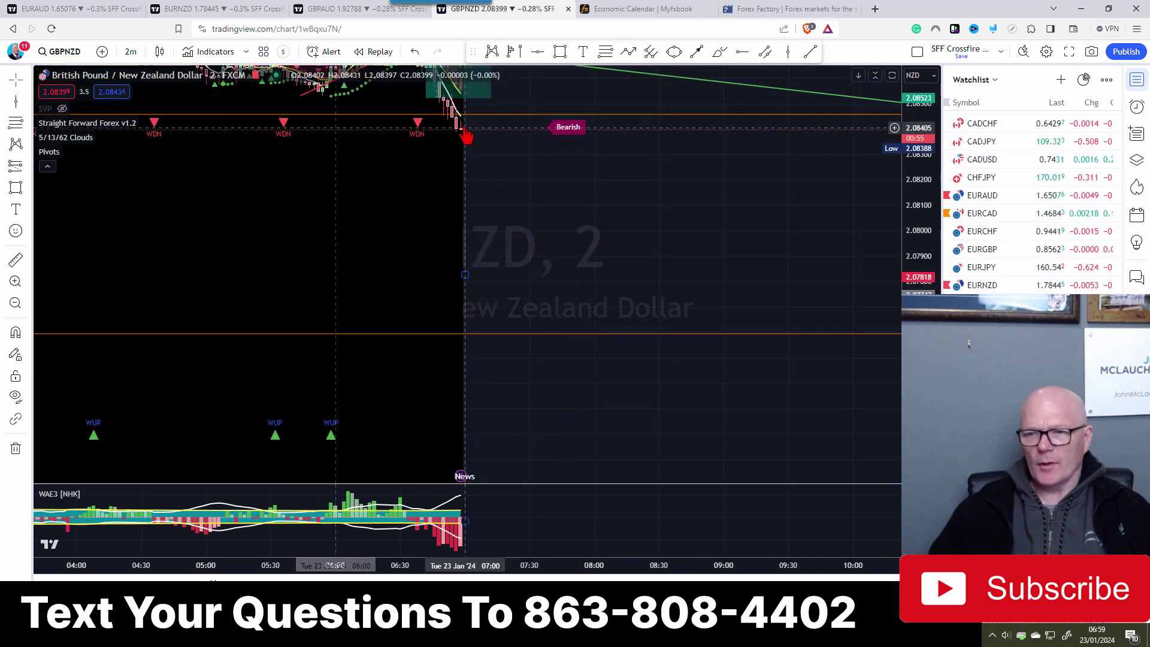
{"action": "left_click_drag", "start_coordinate": [282, 234], "coordinate": [373, 377]}
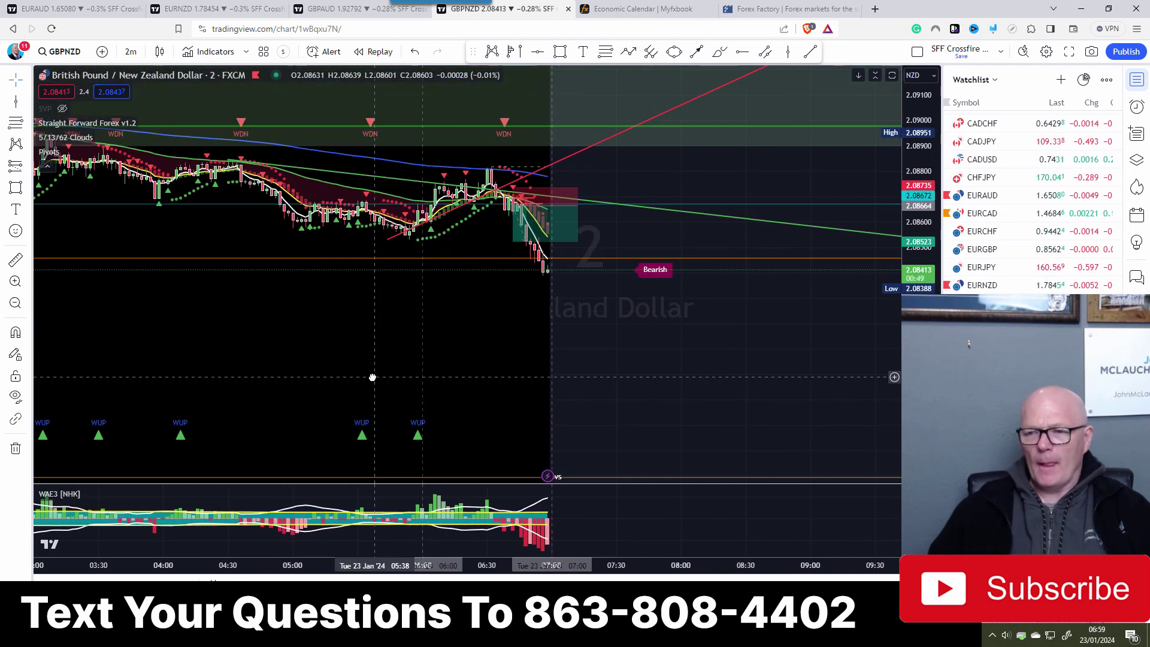
Inspect the short position's entry, stop and target against the candles from 06:40 on the 2-minute GBPNZD chart.
{"action": "scroll", "coordinate": [290, 378], "scroll_direction": "up", "scroll_amount": 5}
{"action": "left_click_drag", "start_coordinate": [185, 323], "coordinate": [827, 339]}
{"action": "scroll", "coordinate": [819, 339], "scroll_direction": "up", "scroll_amount": 3}
{"action": "left_click_drag", "start_coordinate": [639, 387], "coordinate": [586, 353]}
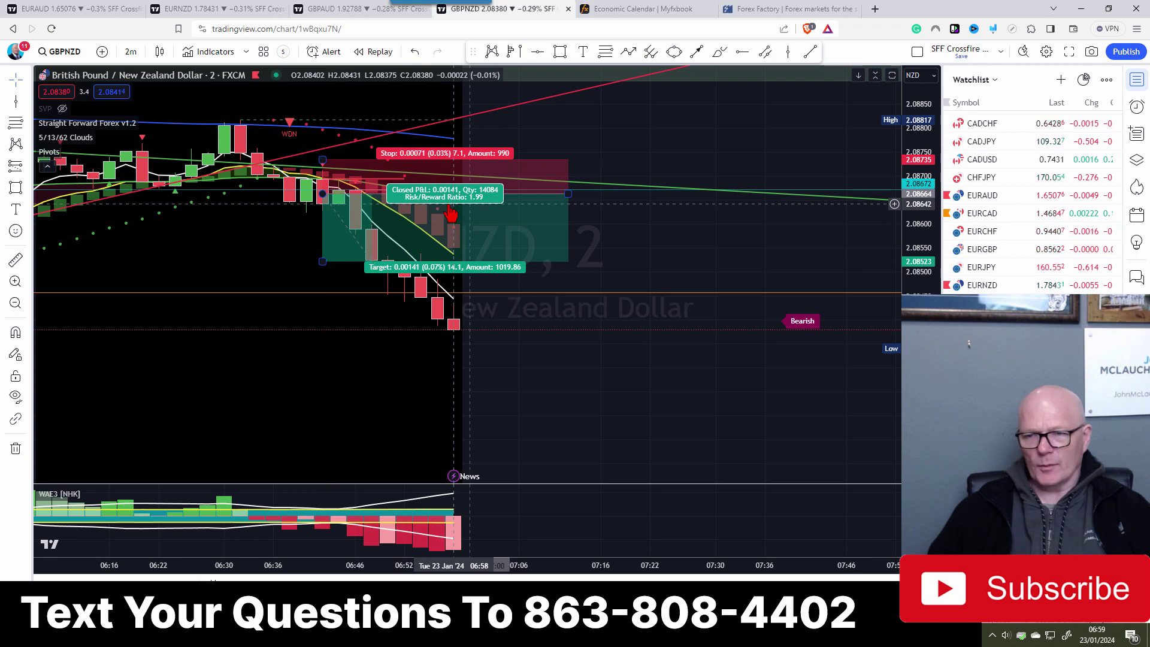
{"action": "left_click", "coordinate": [552, 275]}
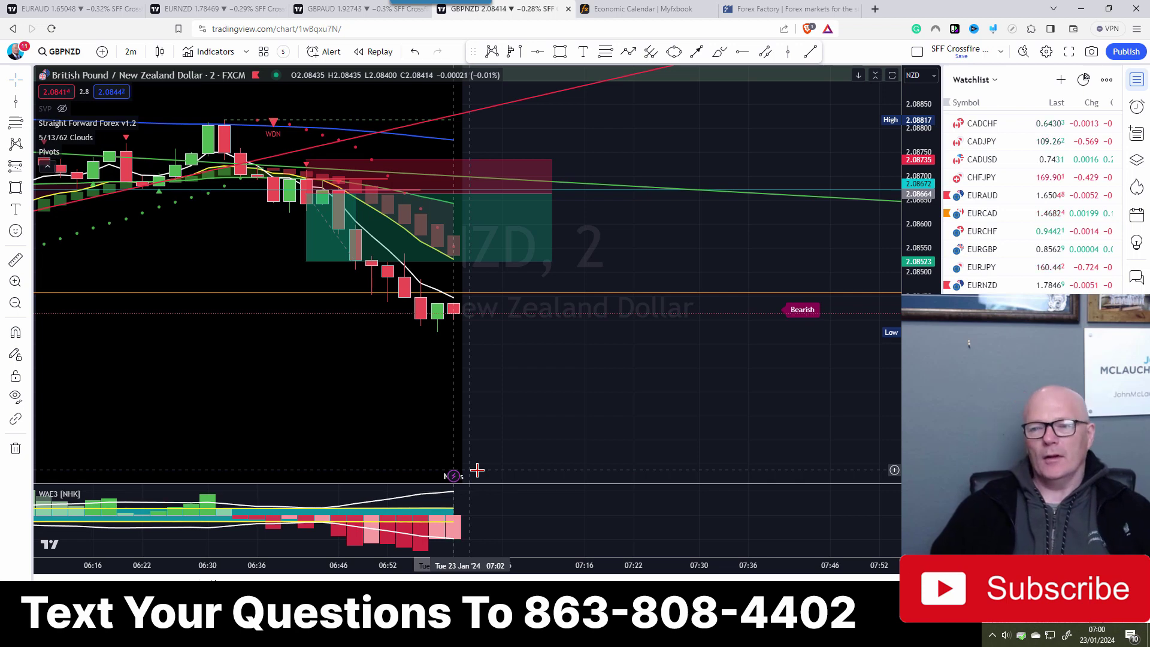
Examine the GBPNZD candles around 07:00 against the pivot just above them.
{"action": "left_click_drag", "start_coordinate": [539, 411], "coordinate": [530, 367]}
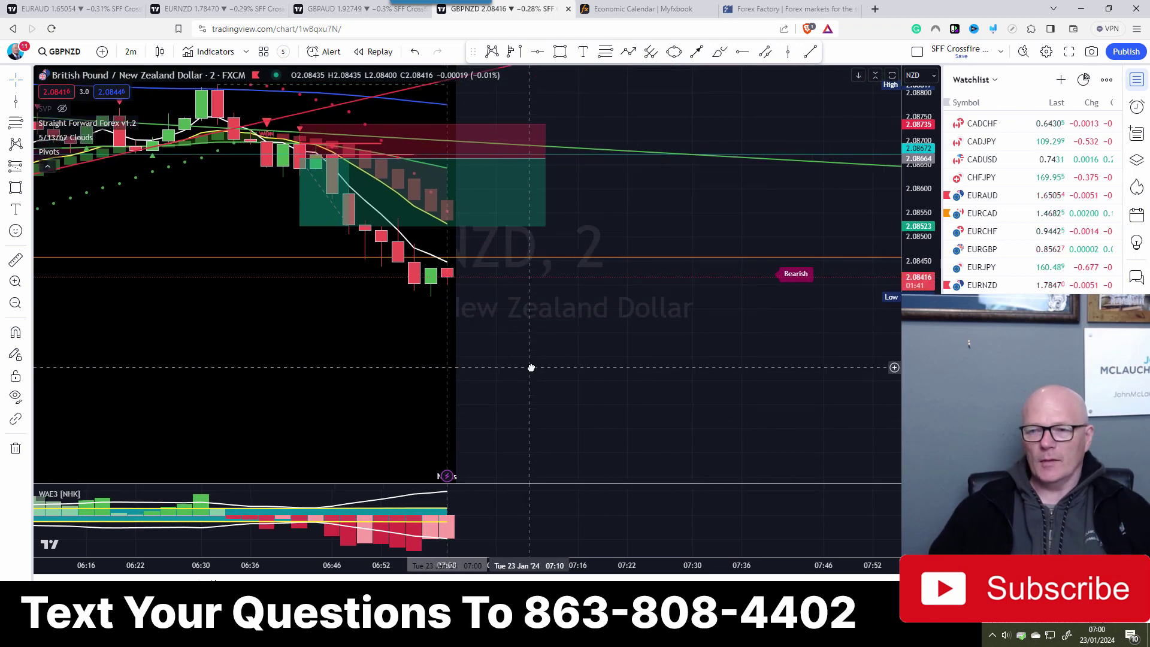
{"action": "scroll", "coordinate": [530, 367], "scroll_direction": "down", "scroll_amount": 3}
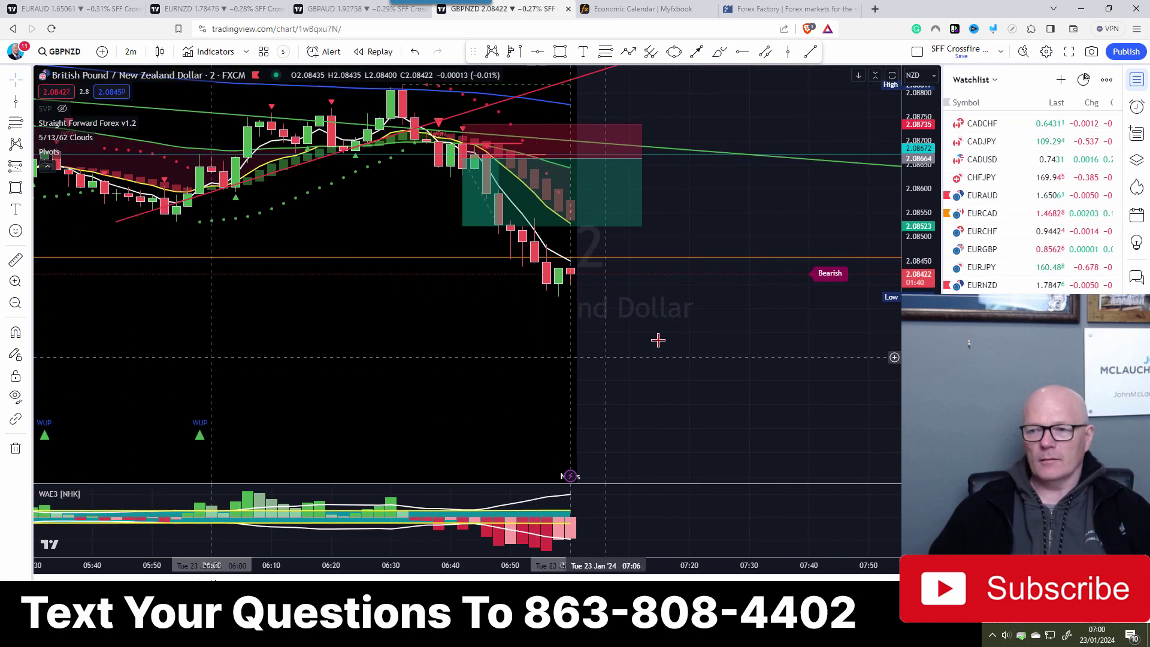
{"action": "left_click_drag", "start_coordinate": [632, 337], "coordinate": [514, 336]}
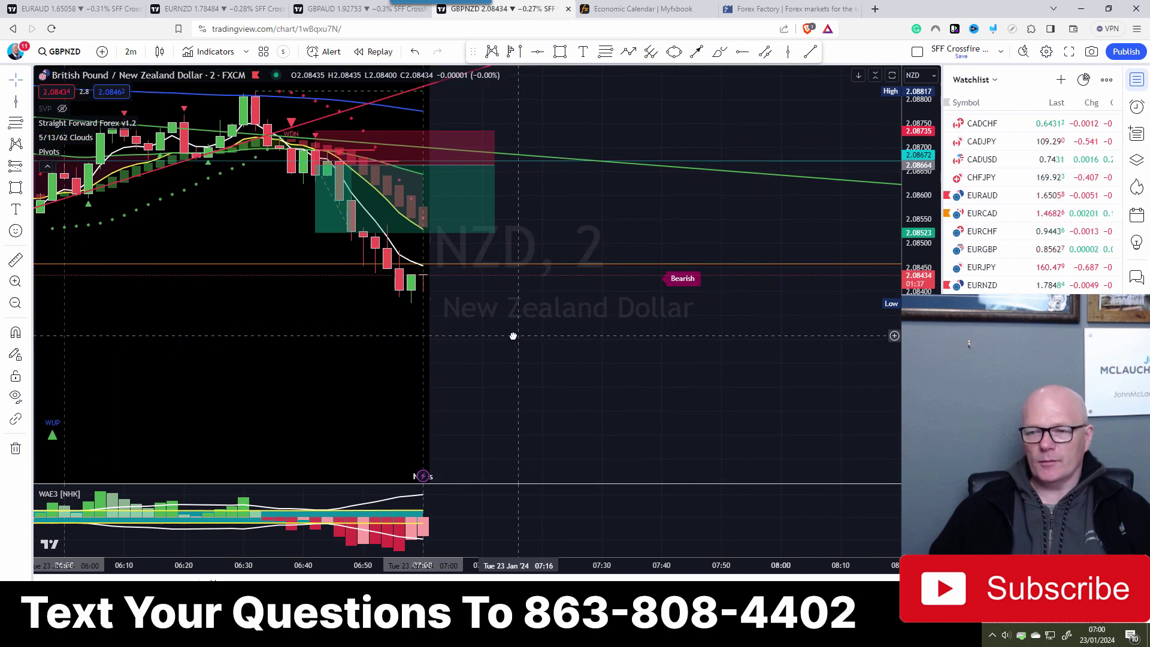
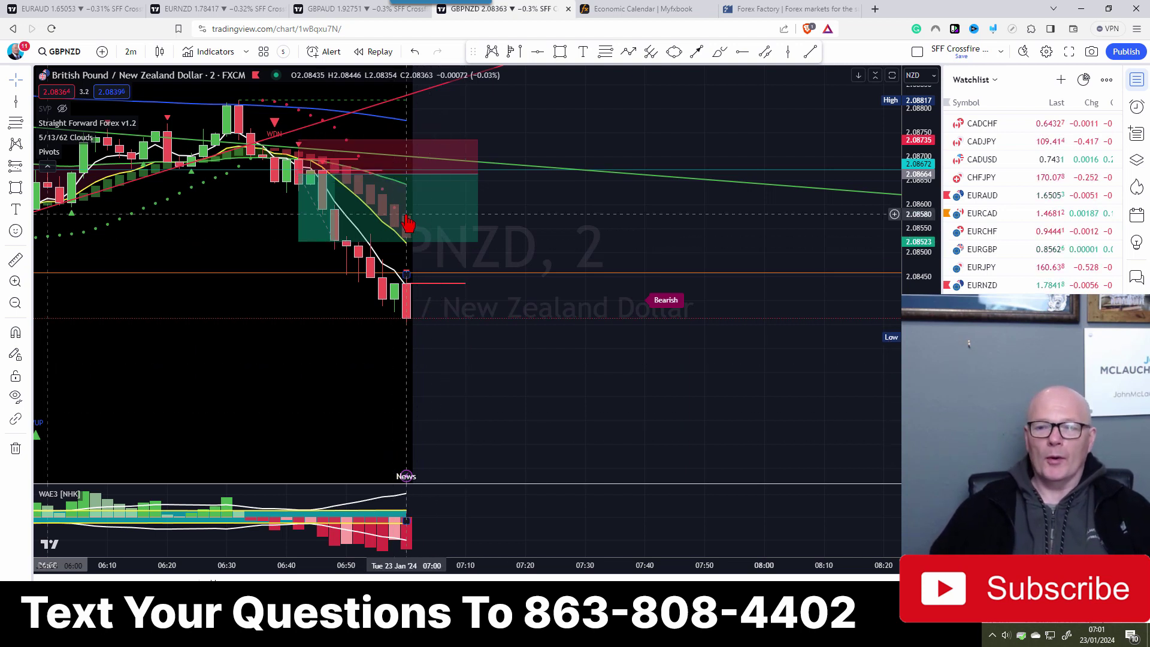
Review the GBPNZD sell-off from the 06:30 high through the short position's entry and target.
{"action": "left_click", "coordinate": [440, 207]}
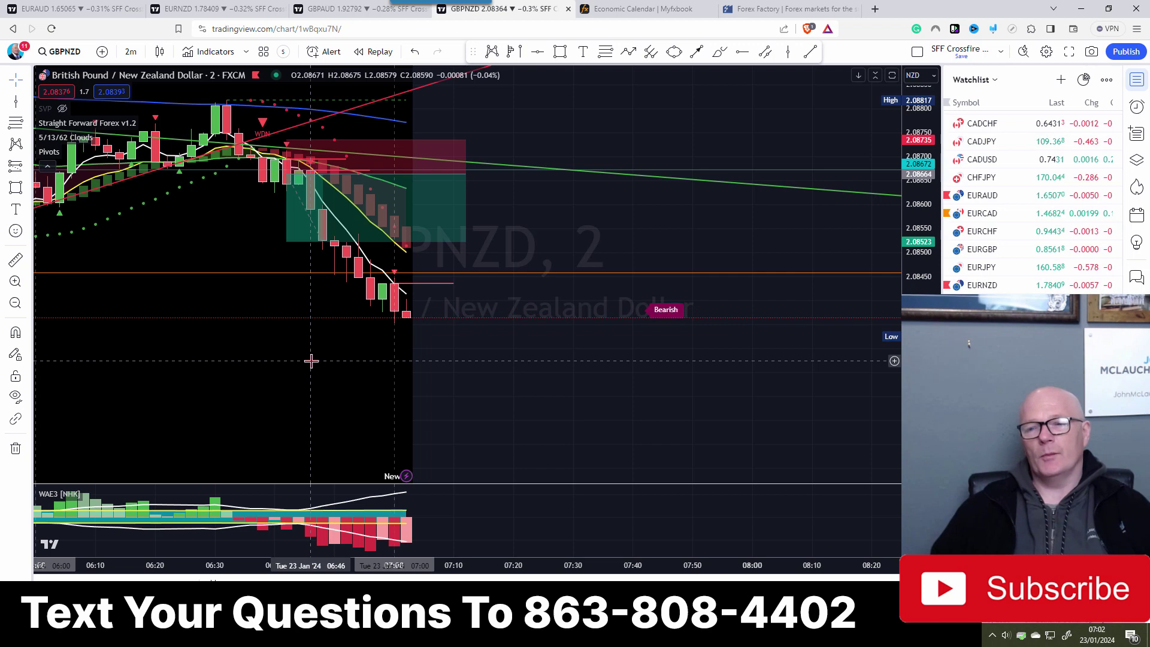
{"action": "left_click", "coordinate": [417, 211]}
{"action": "left_click", "coordinate": [221, 211]}
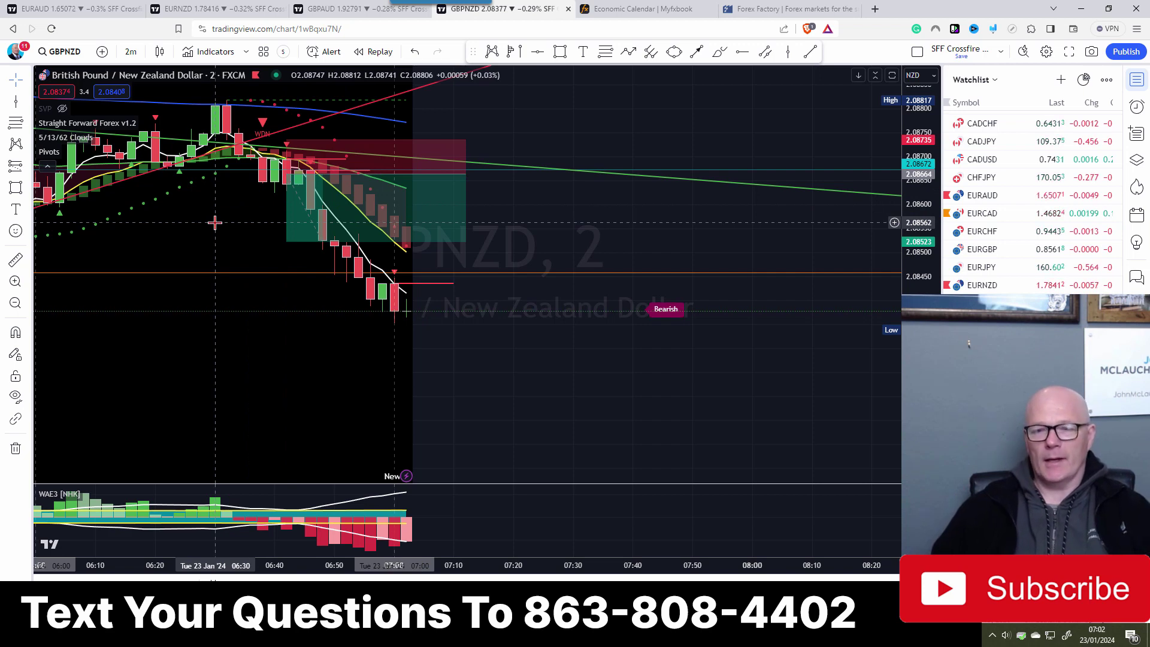
{"action": "left_click", "coordinate": [326, 218]}
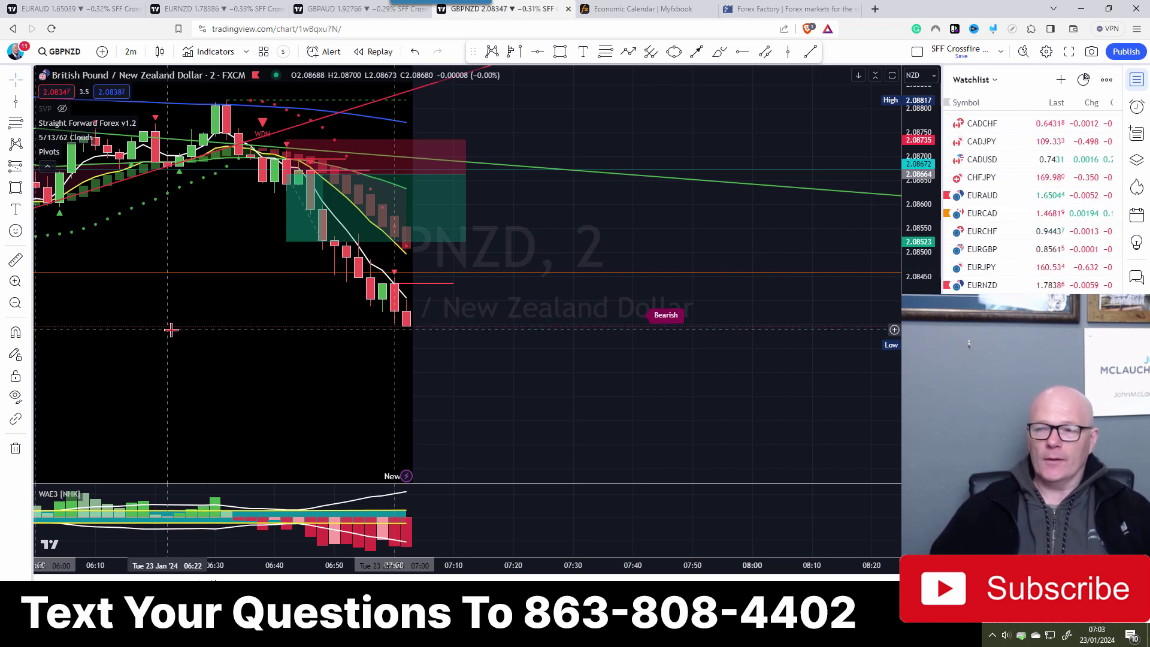
{"action": "left_click", "coordinate": [448, 239]}
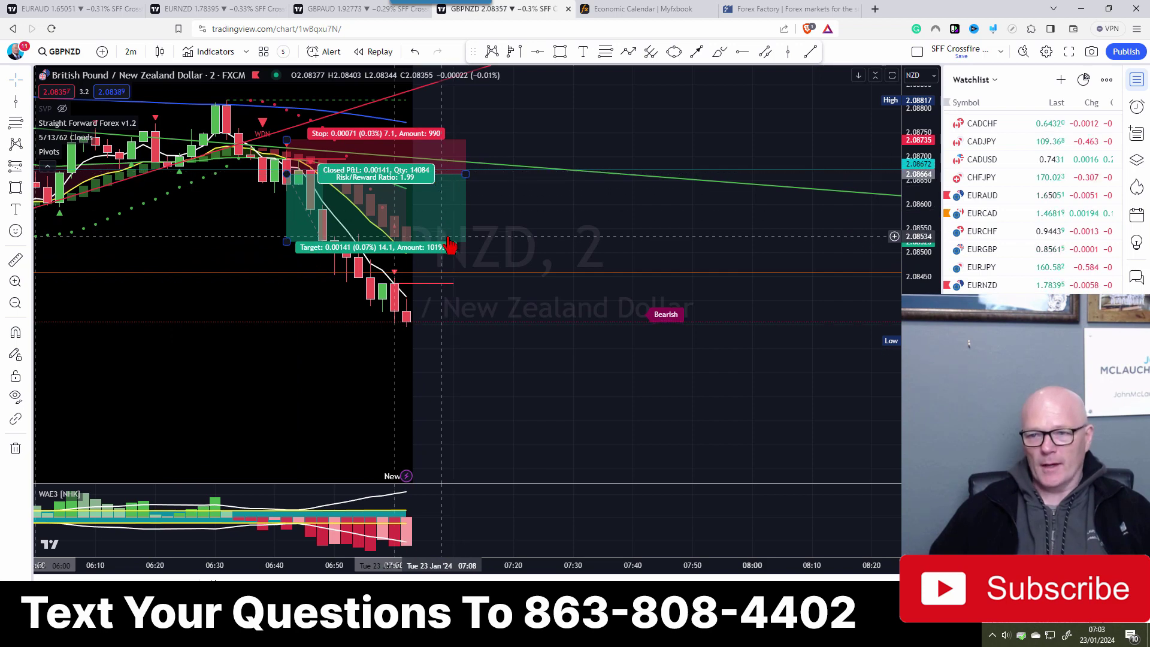
{"action": "left_click", "coordinate": [256, 248]}
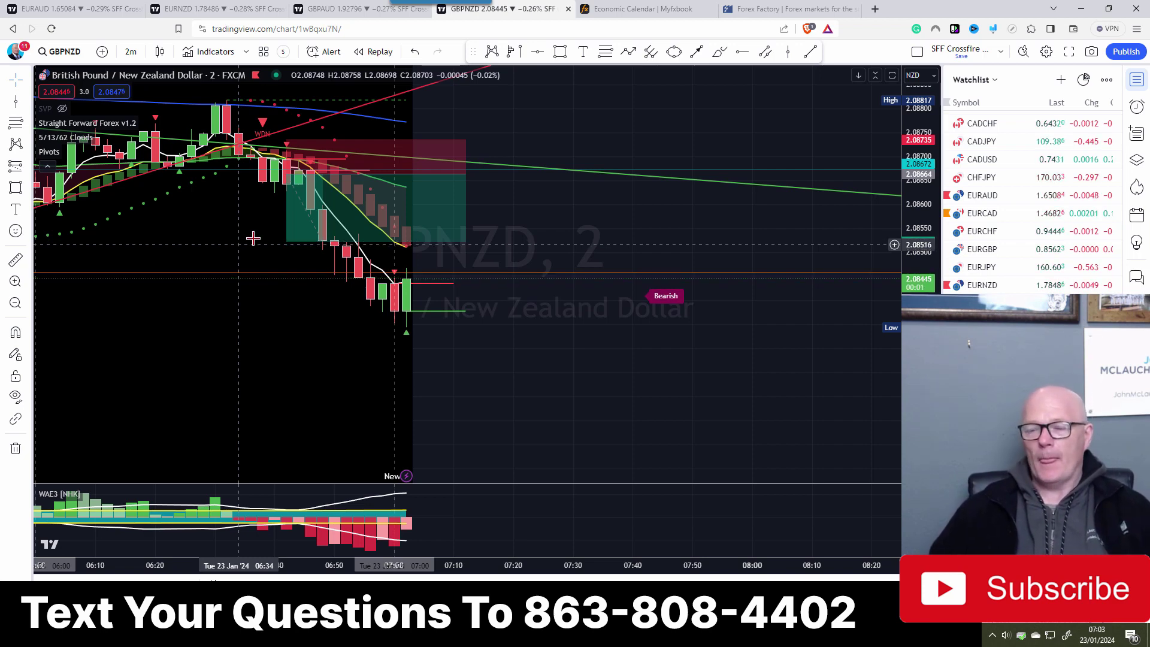
Compare the latest 2-minute candles on the EURAUD, EURNZD and GBPAUD charts, ending on GBPAUD.
{"action": "left_click", "coordinate": [61, 11]}
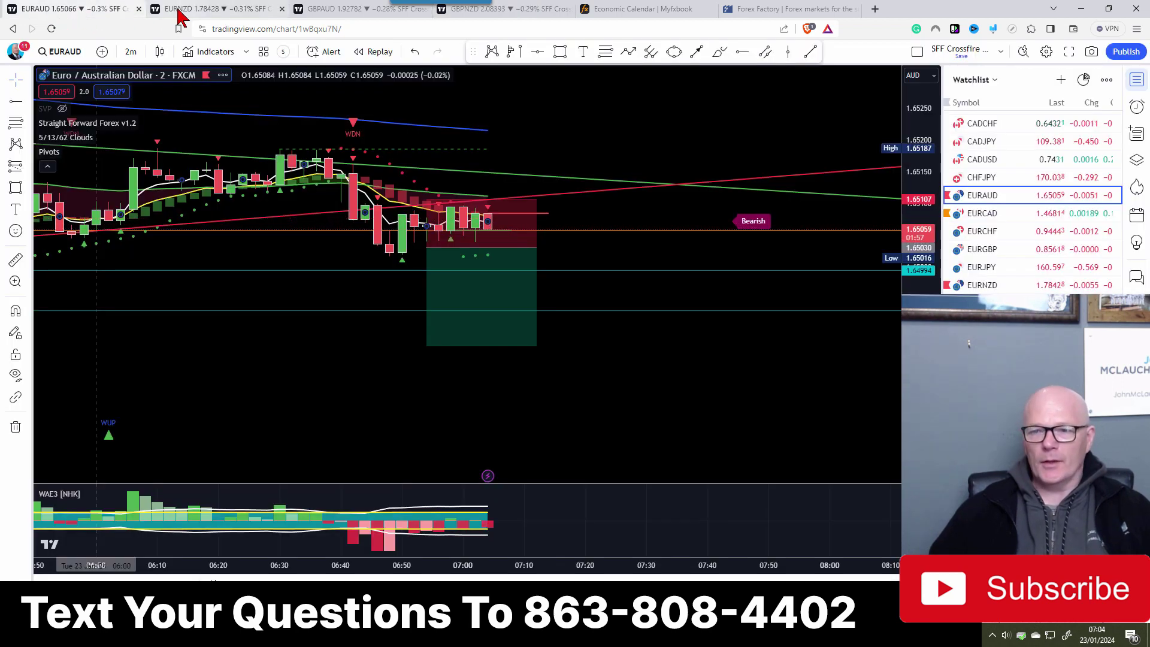
{"action": "mouse_move", "coordinate": [461, 257]}
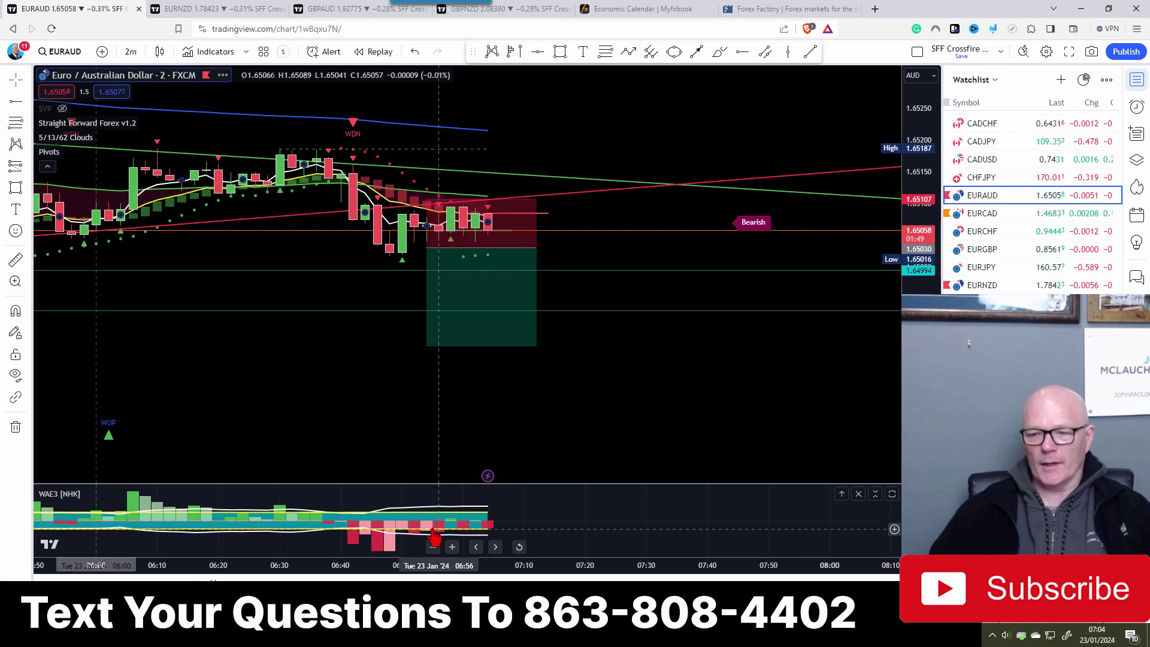
{"action": "left_click", "coordinate": [181, 12]}
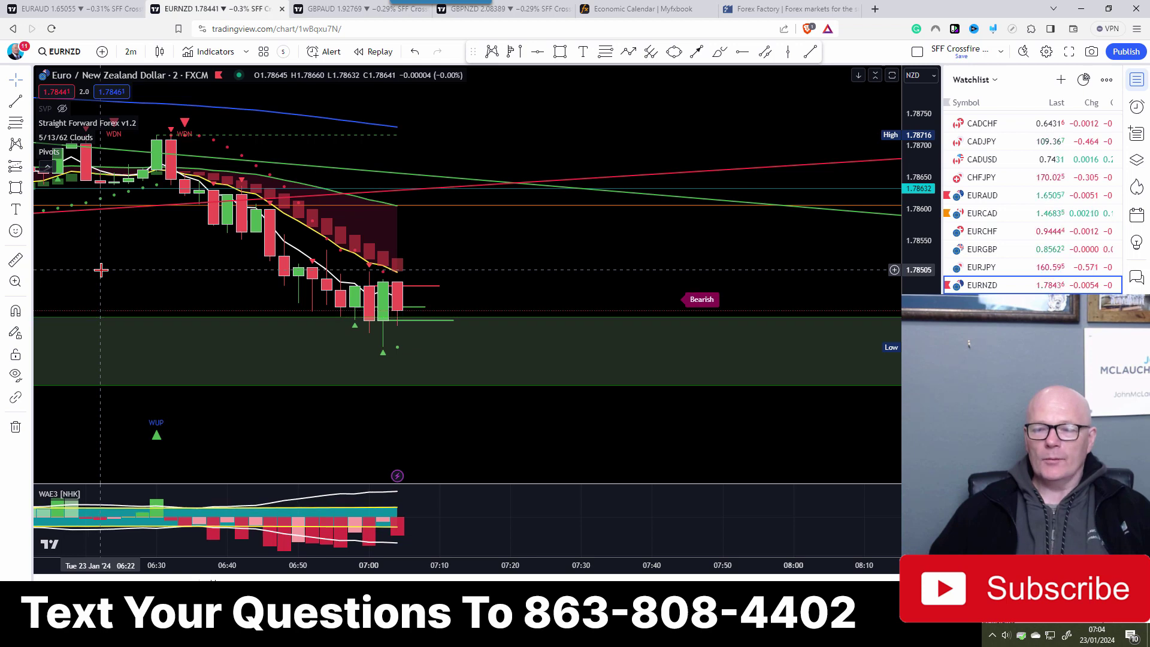
{"action": "left_click", "coordinate": [327, 10]}
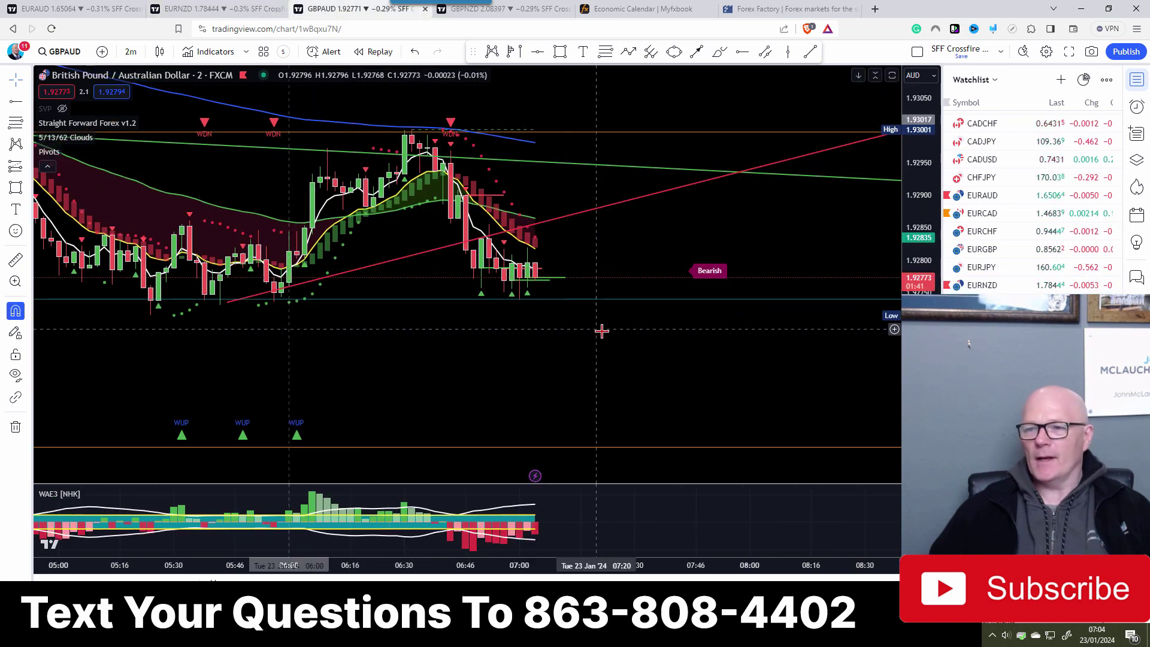
Compare the latest 2-minute candles on the GBPAUD, EURNZD, EURAUD and GBPNZD charts, ending on GBPNZD.
{"action": "left_click_drag", "start_coordinate": [602, 330], "coordinate": [522, 350]}
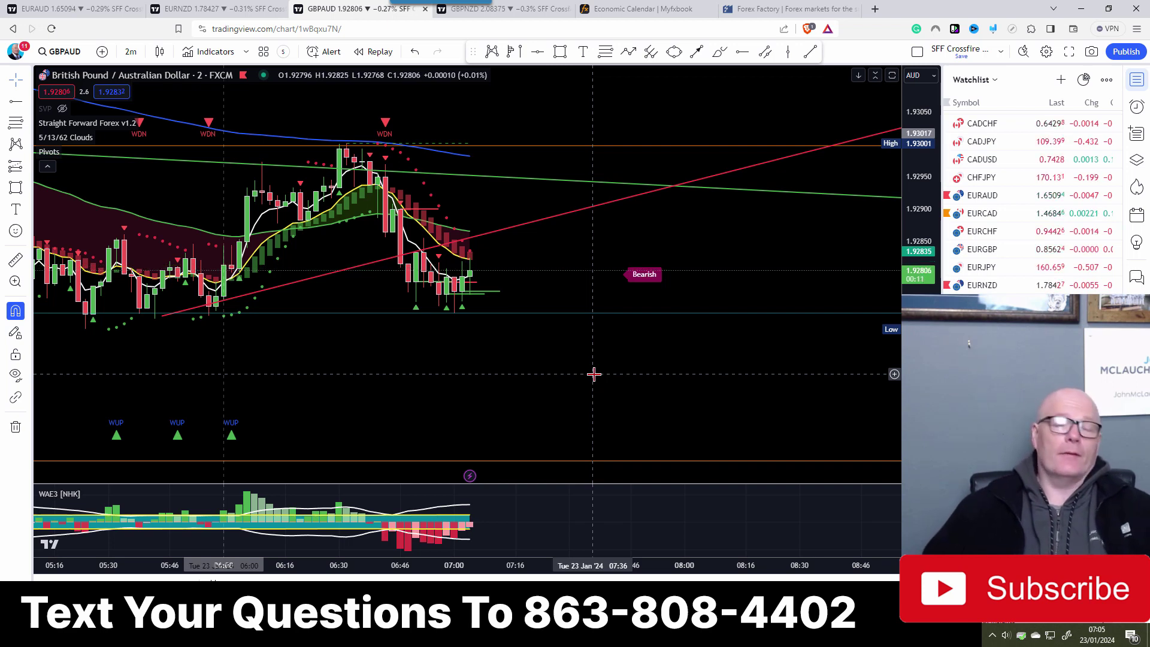
{"action": "left_click", "coordinate": [529, 11]}
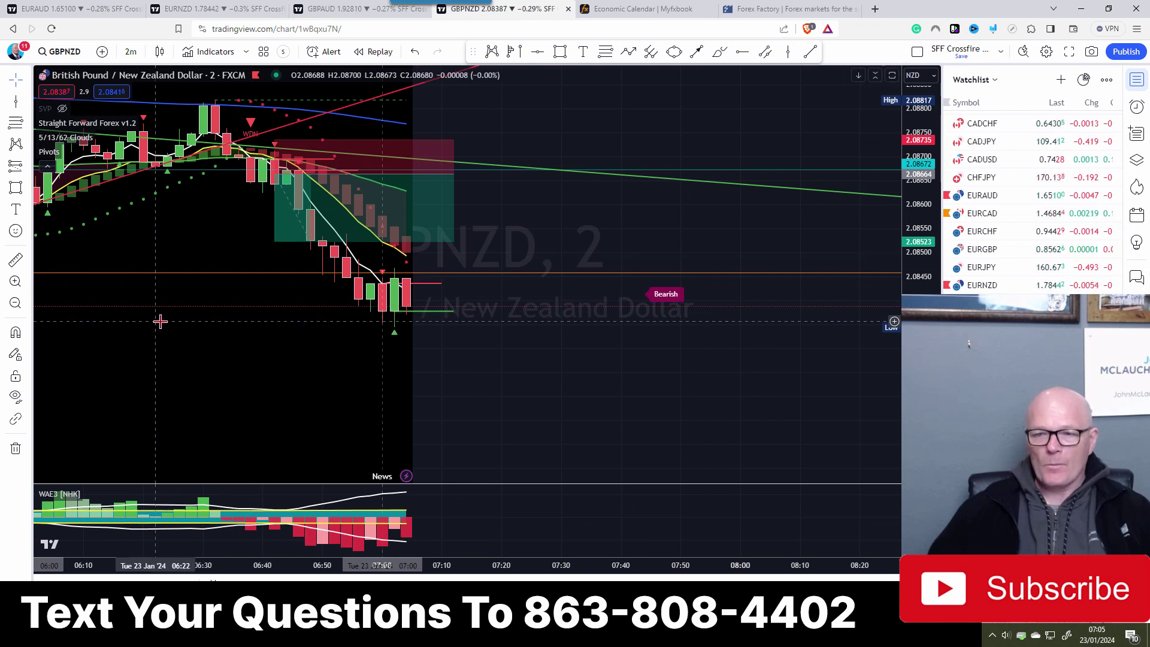
{"action": "left_click", "coordinate": [350, 10]}
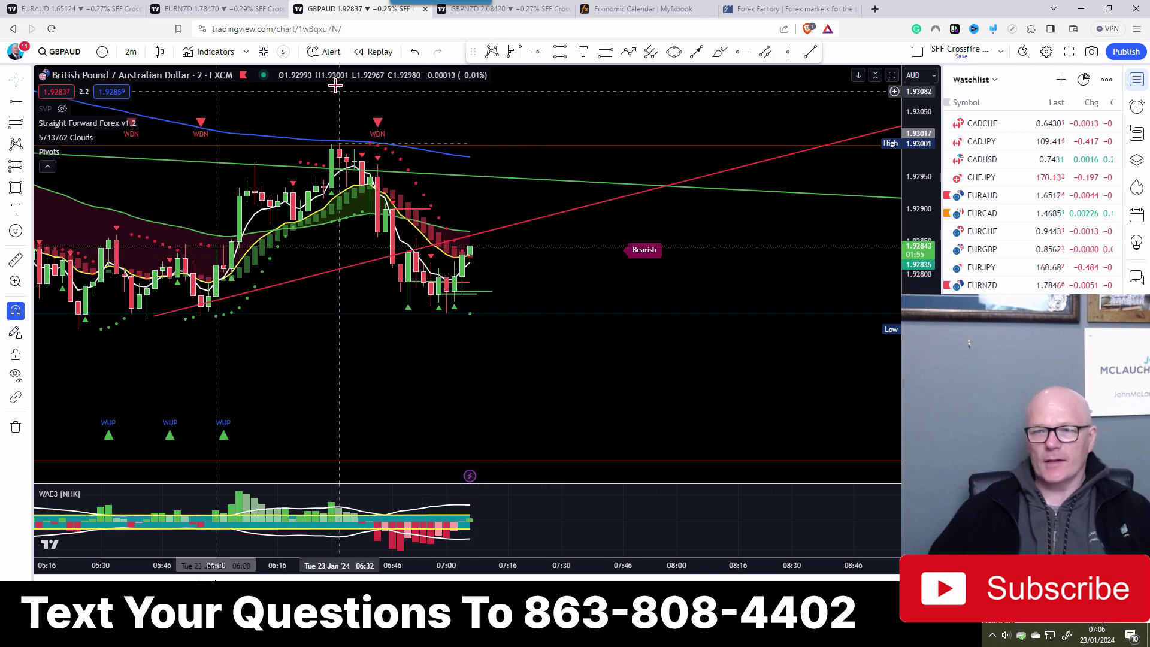
{"action": "left_click", "coordinate": [213, 12]}
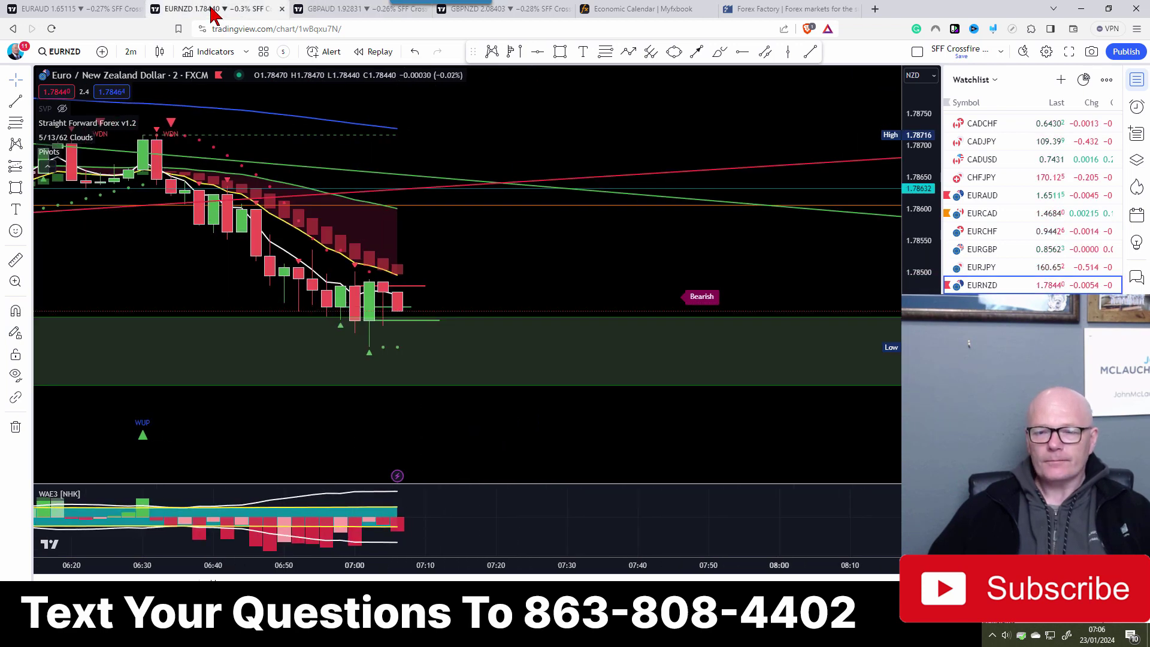
{"action": "left_click", "coordinate": [101, 11]}
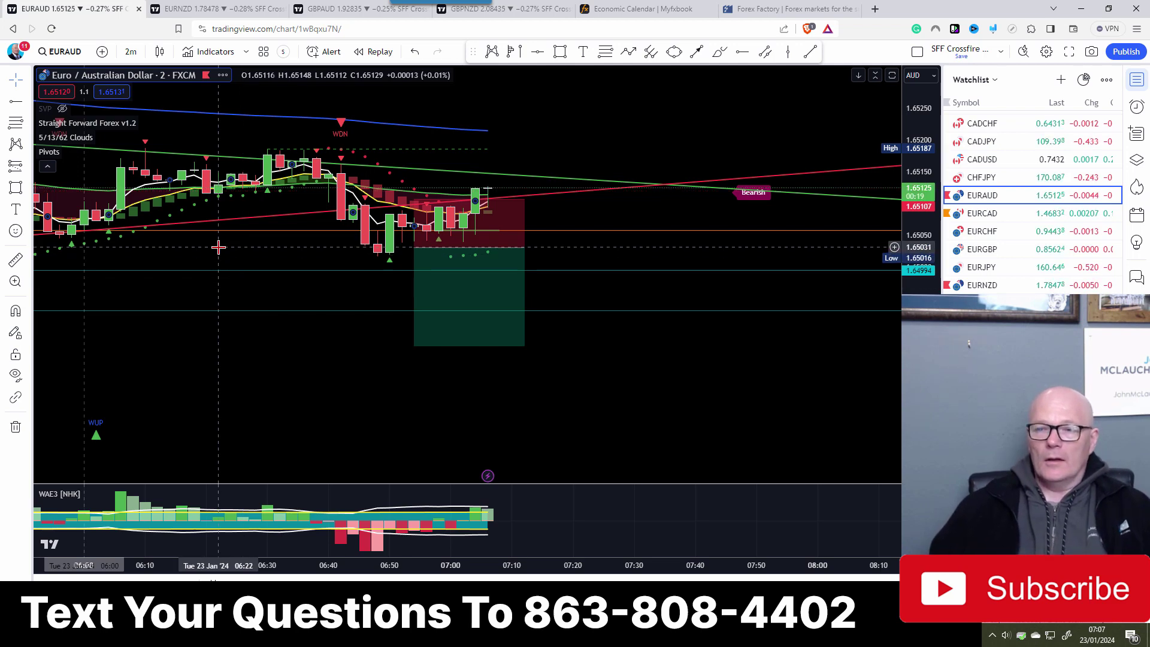
{"action": "left_click", "coordinate": [193, 10]}
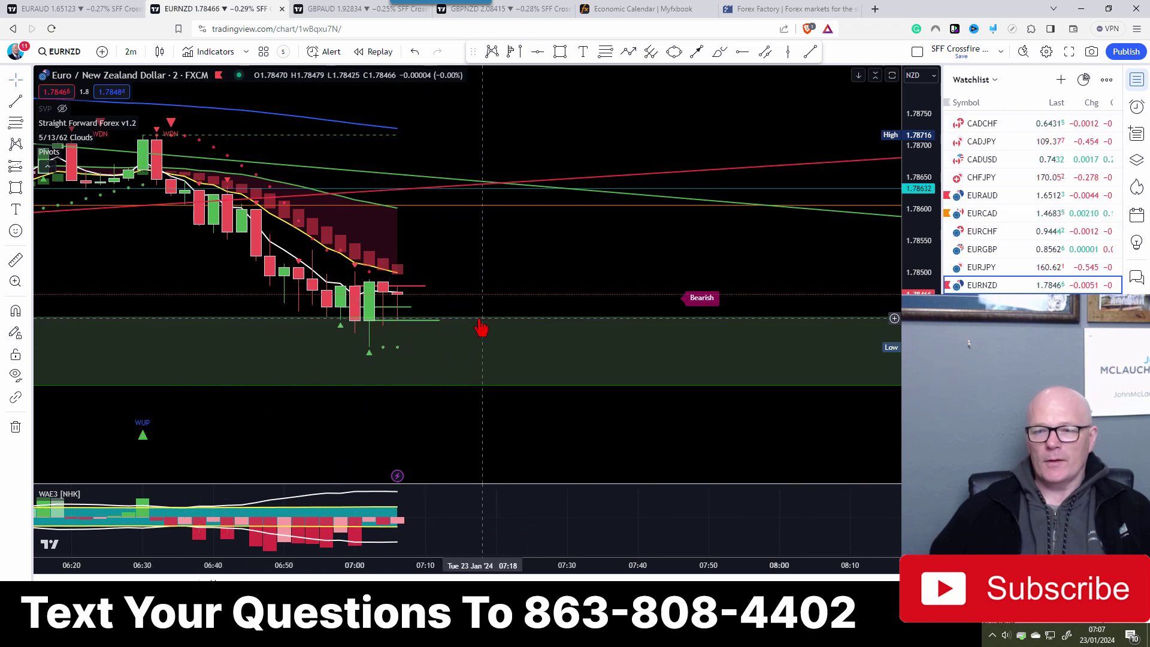
{"action": "left_click", "coordinate": [533, 16]}
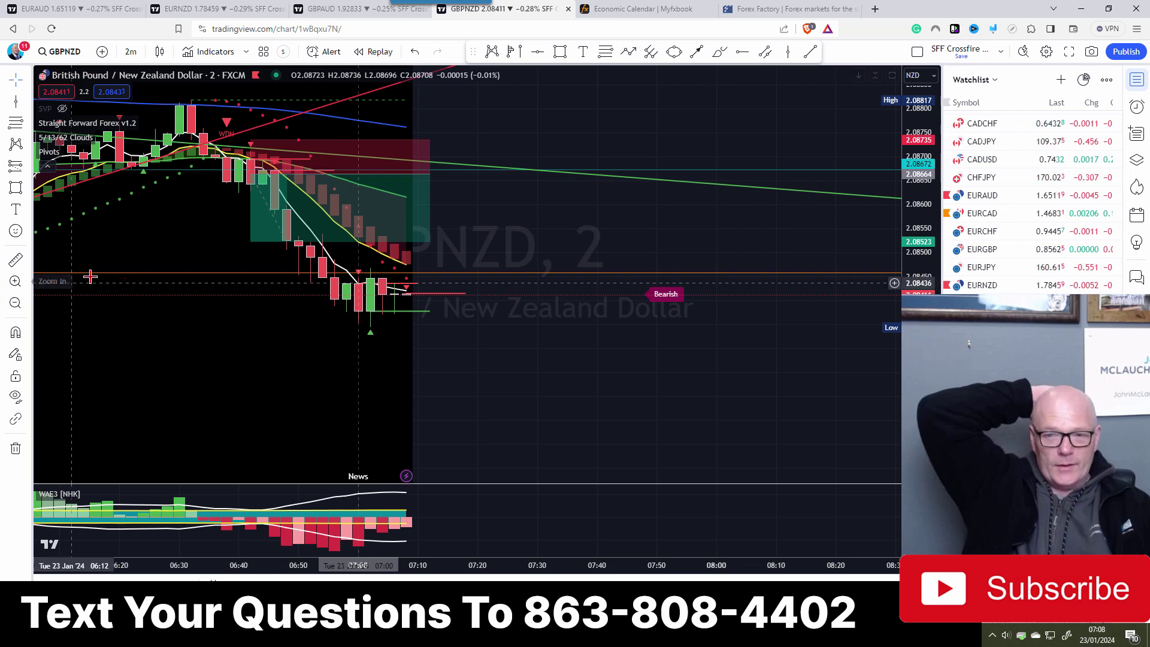
Examine GBPNZD's decline from the 06:30 high past the short position's target against the orange pivot.
{"action": "left_click", "coordinate": [315, 257]}
{"action": "left_click", "coordinate": [192, 282]}
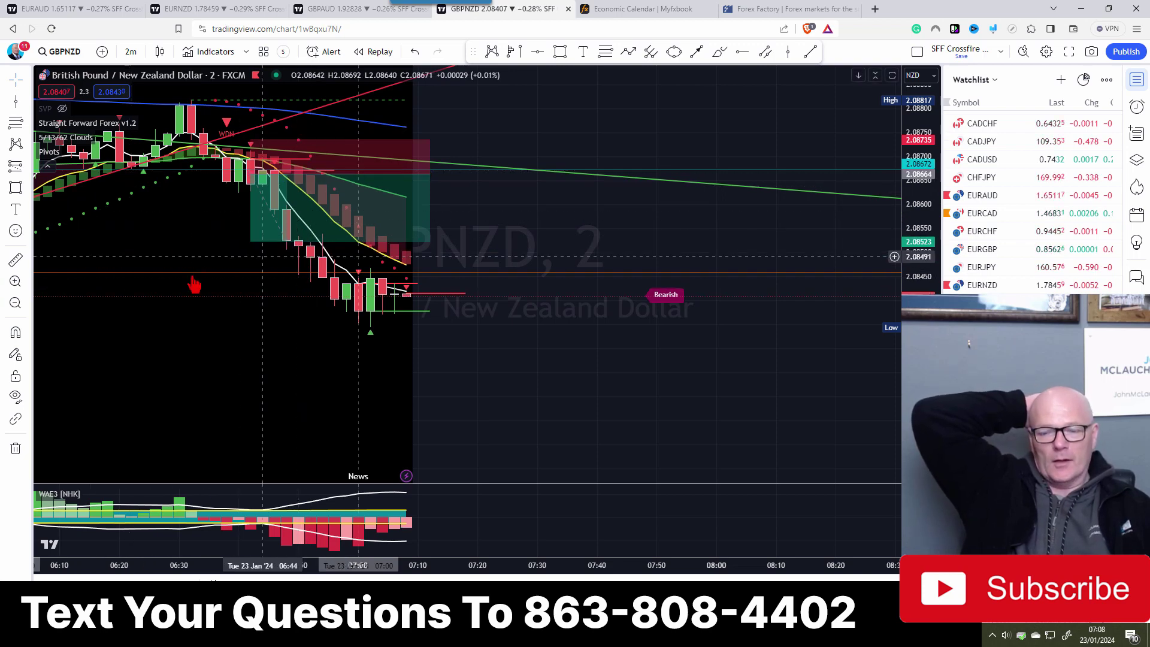
{"action": "left_click", "coordinate": [333, 234]}
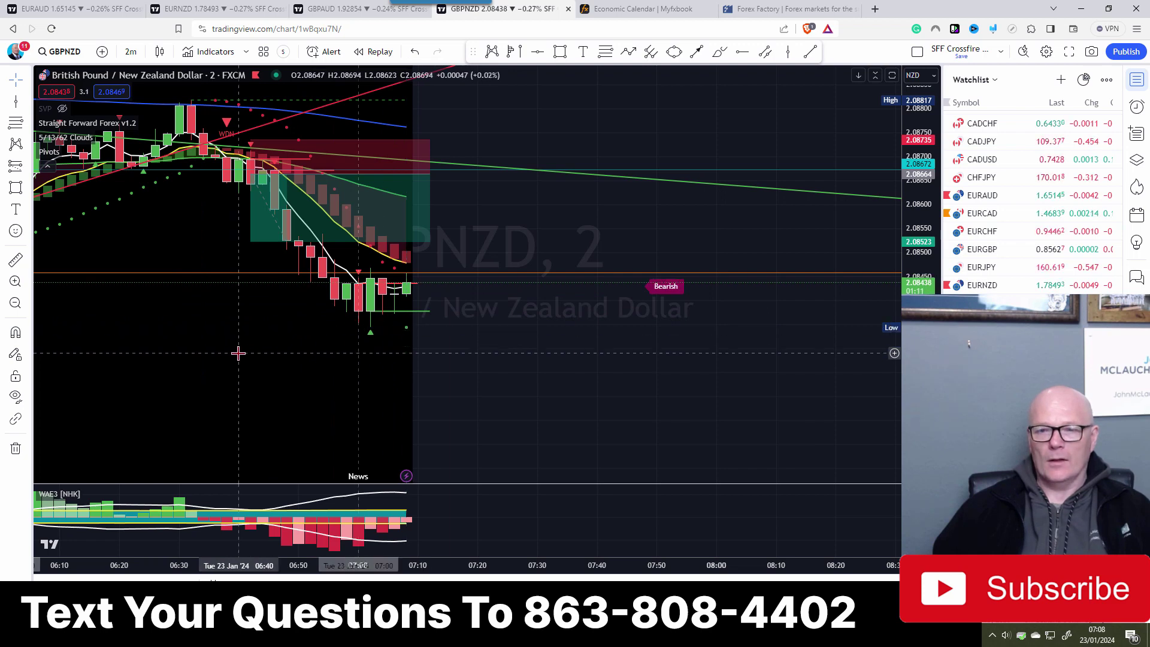
{"action": "left_click_drag", "start_coordinate": [236, 351], "coordinate": [272, 308]}
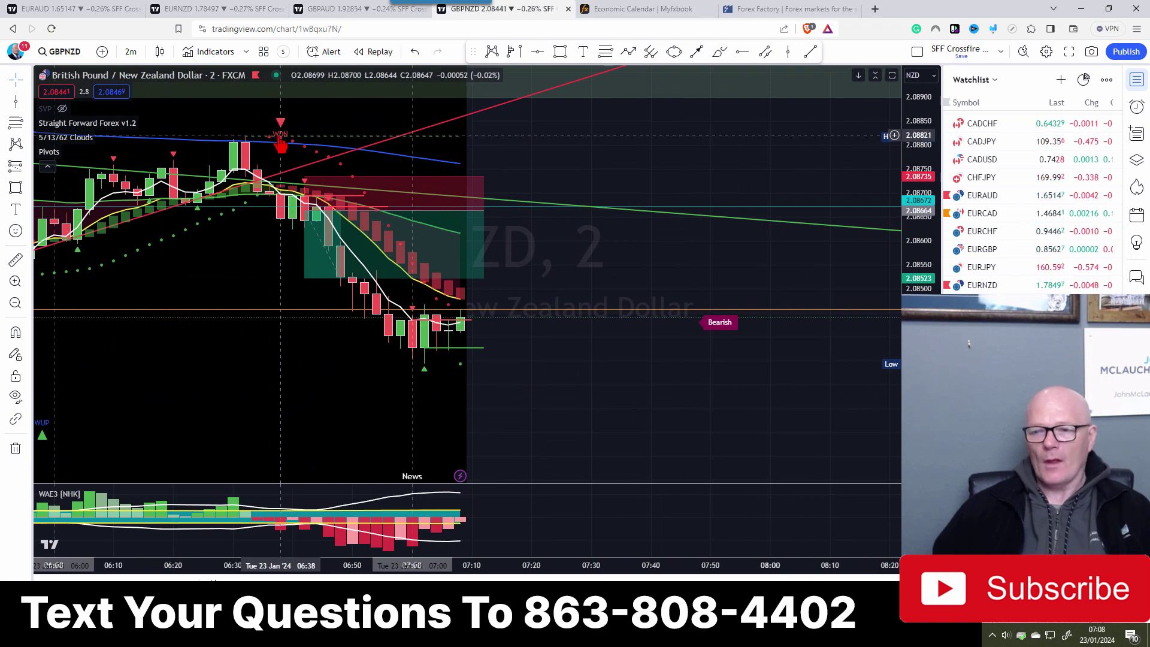
{"action": "left_click", "coordinate": [448, 288]}
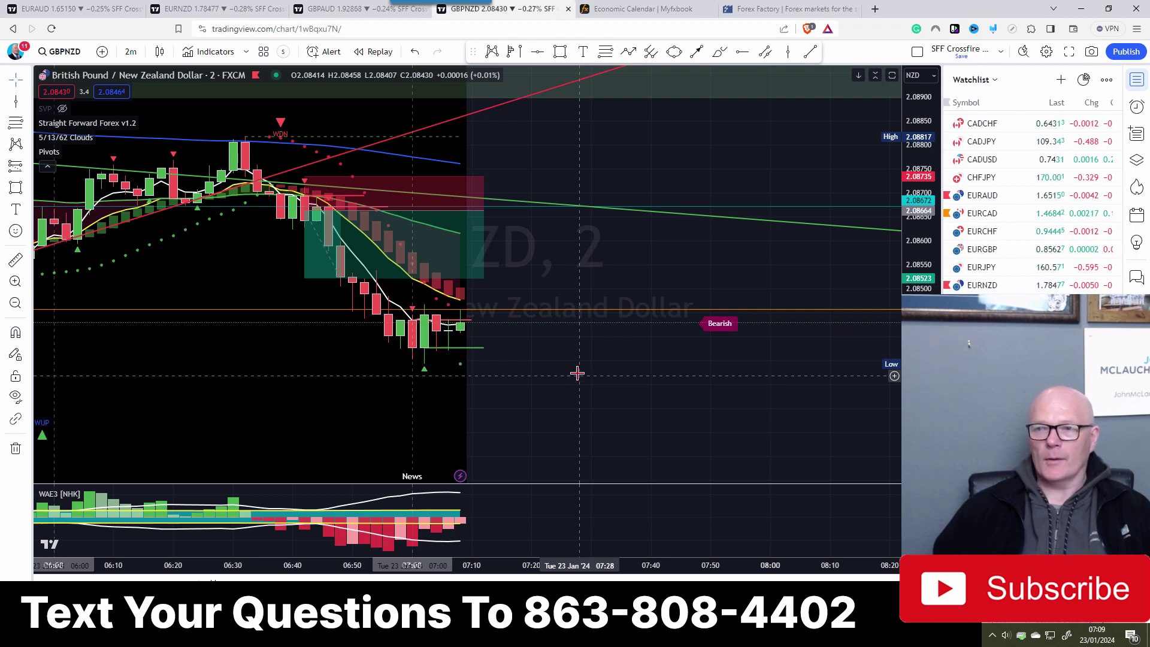
On the EURAUD chart, draw a horizontal ray at 1.65231 starting near 03:52, level with the swing highs around 04:30.
{"action": "left_click", "coordinate": [70, 12]}
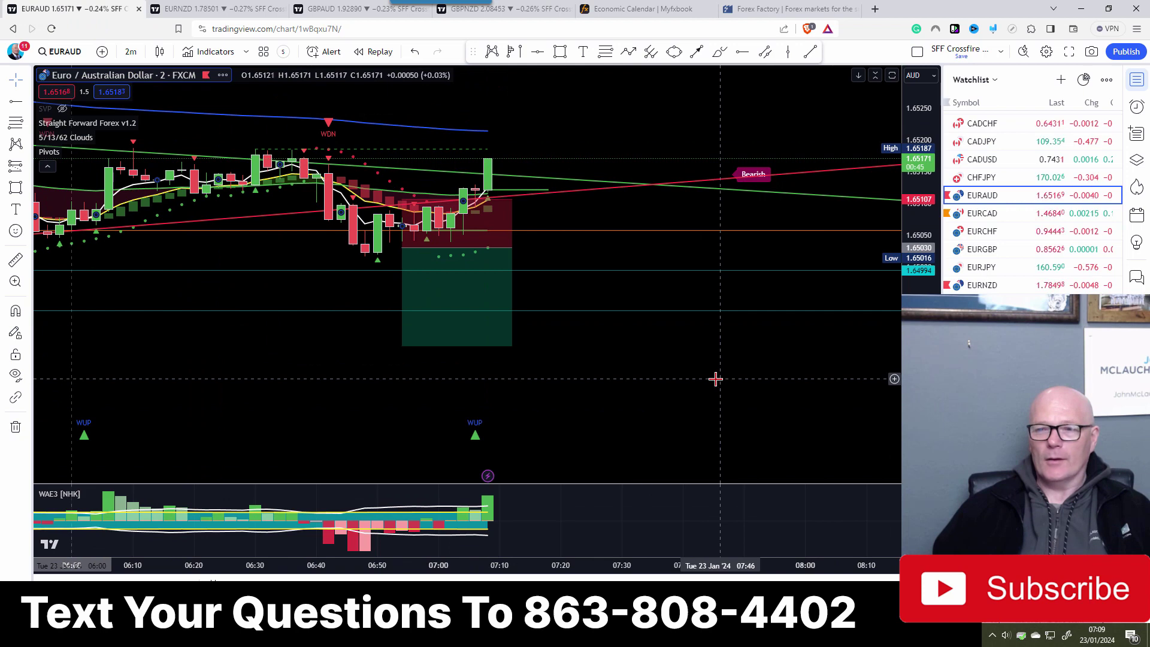
{"action": "left_click_drag", "start_coordinate": [677, 362], "coordinate": [721, 505]}
{"action": "left_click_drag", "start_coordinate": [611, 239], "coordinate": [562, 236]}
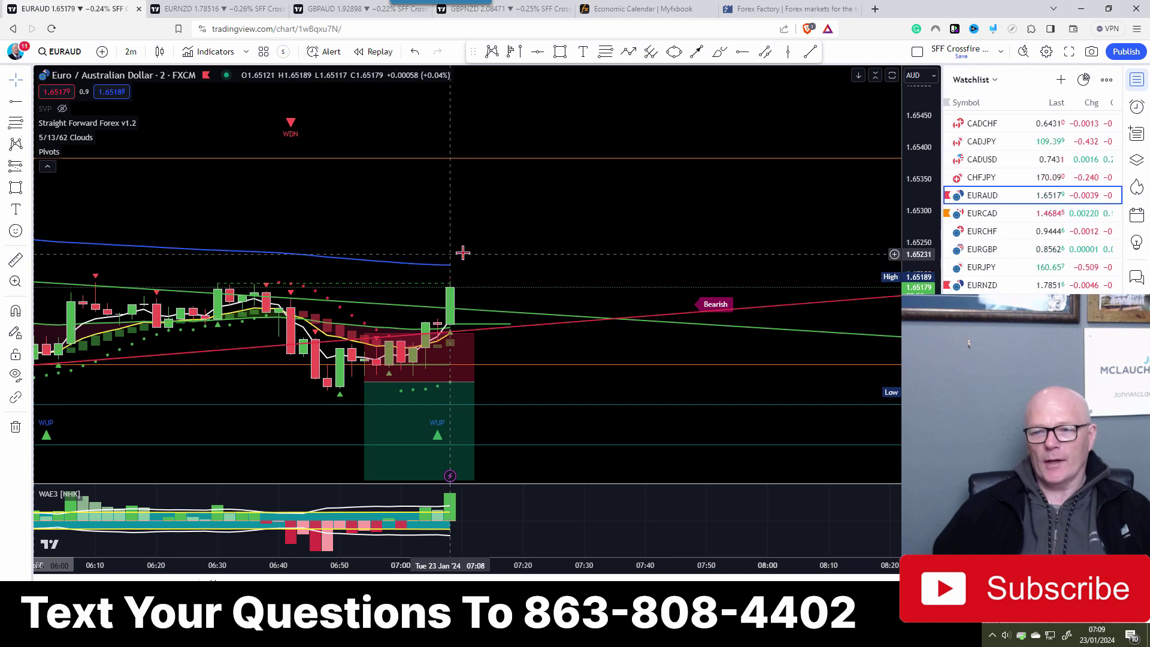
{"action": "scroll", "coordinate": [455, 222], "scroll_direction": "down", "scroll_amount": 10}
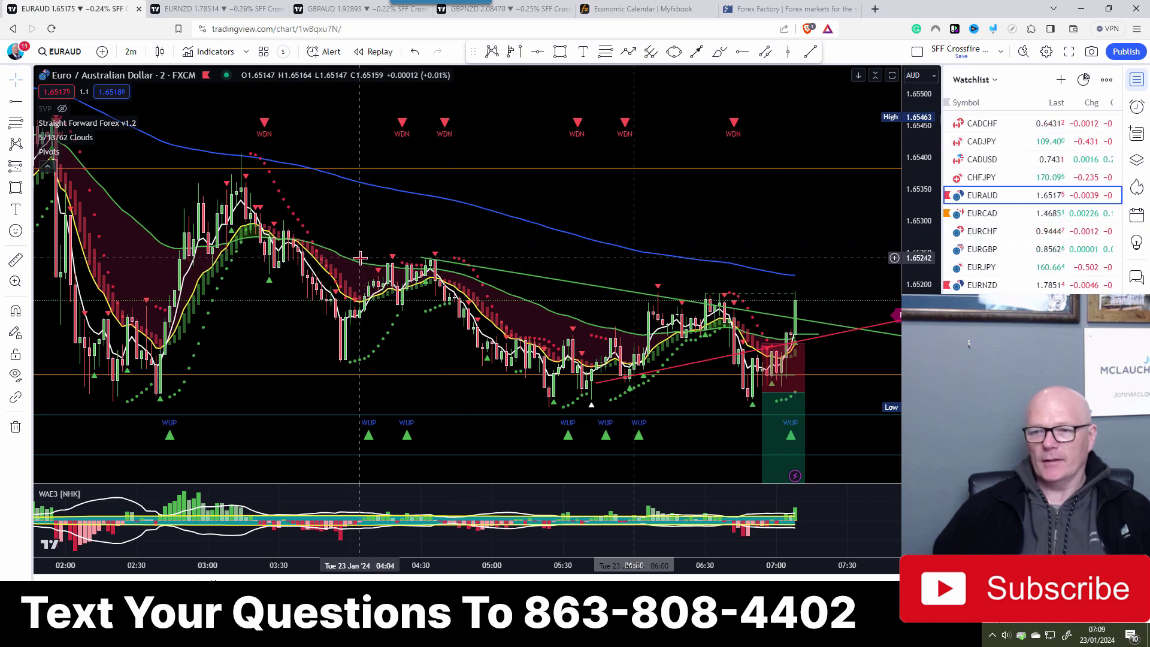
{"action": "left_click", "coordinate": [743, 51]}
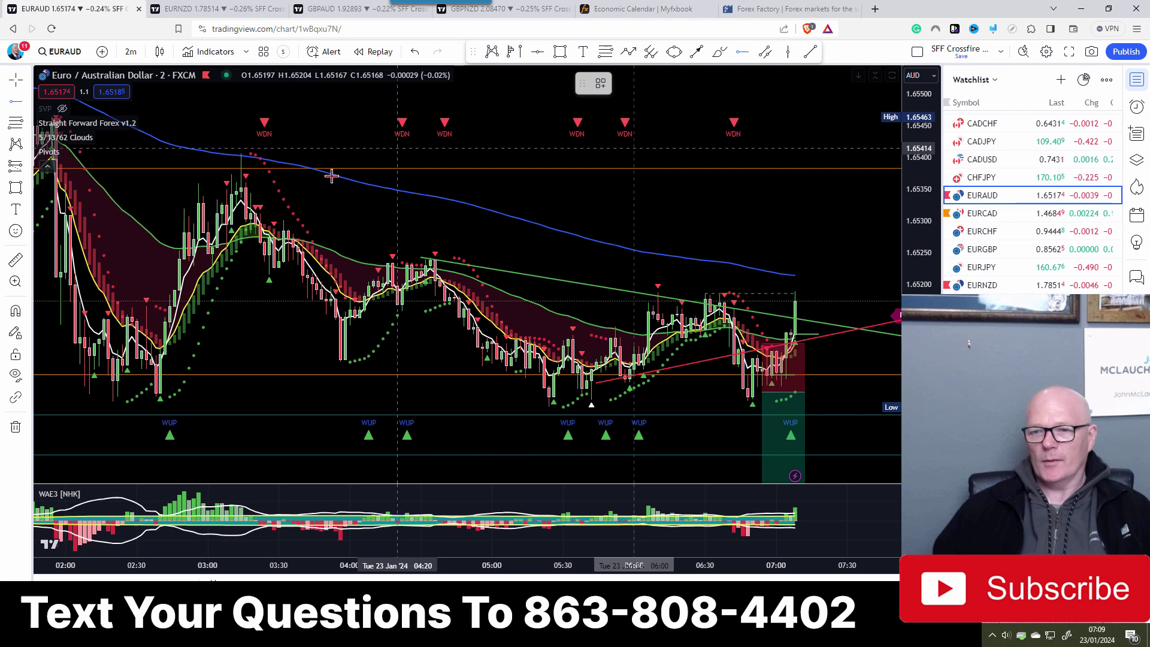
{"action": "left_click", "coordinate": [332, 264]}
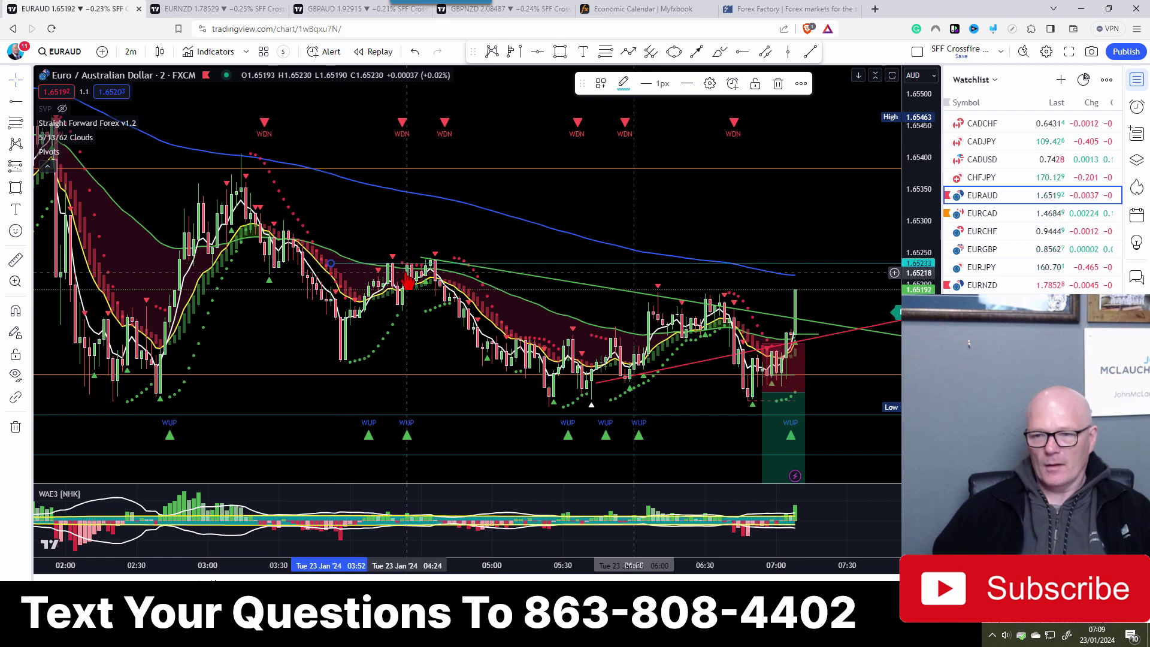
{"action": "key", "text": "Delete"}
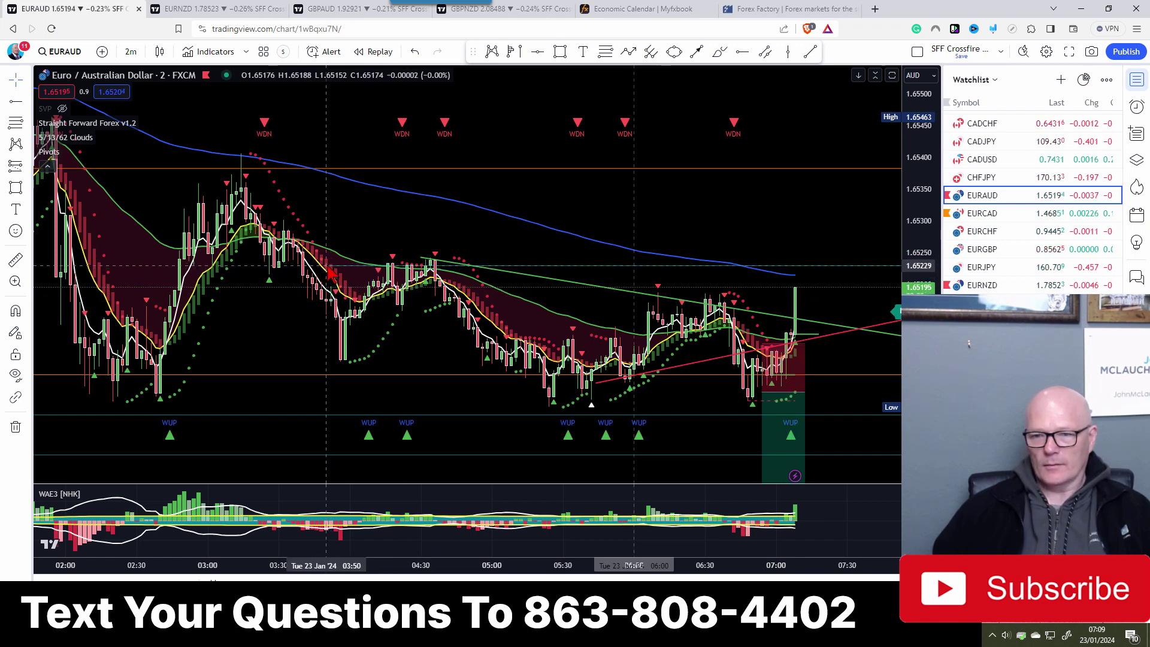
{"action": "left_click", "coordinate": [326, 264]}
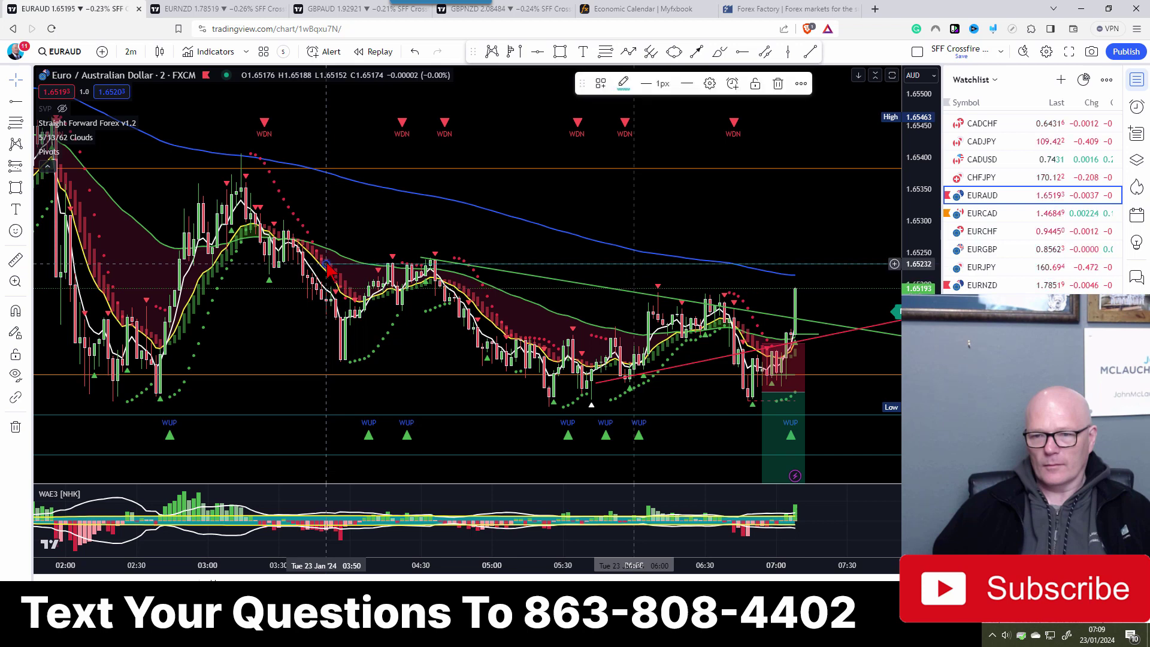
{"action": "key", "text": "Delete"}
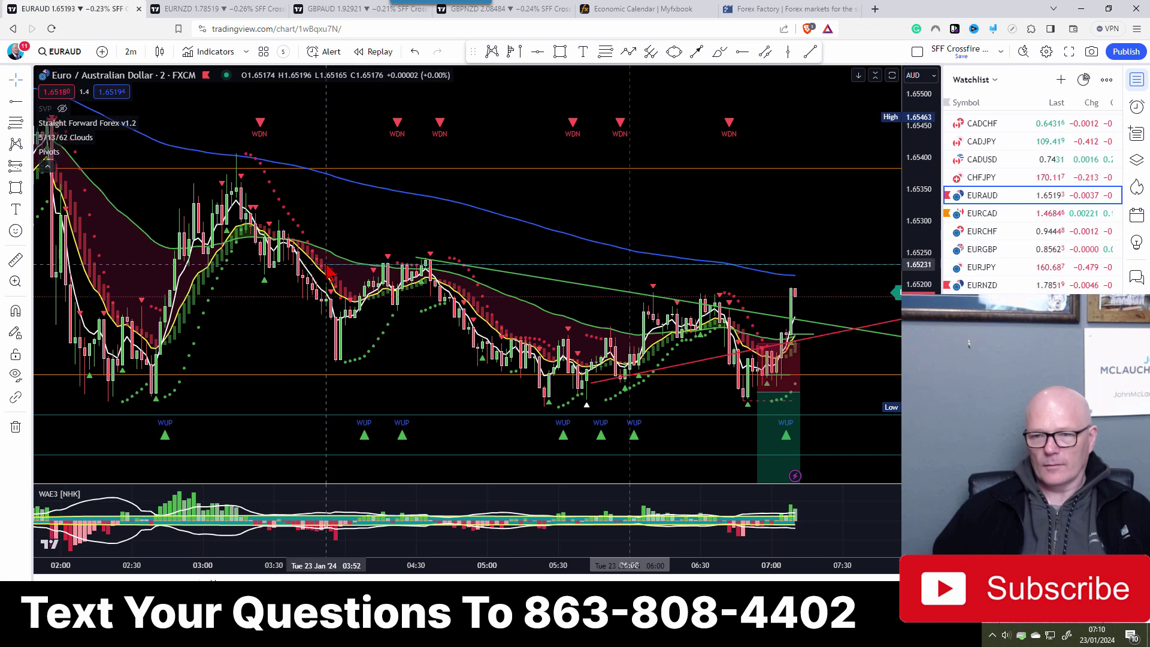
{"action": "left_click", "coordinate": [327, 267]}
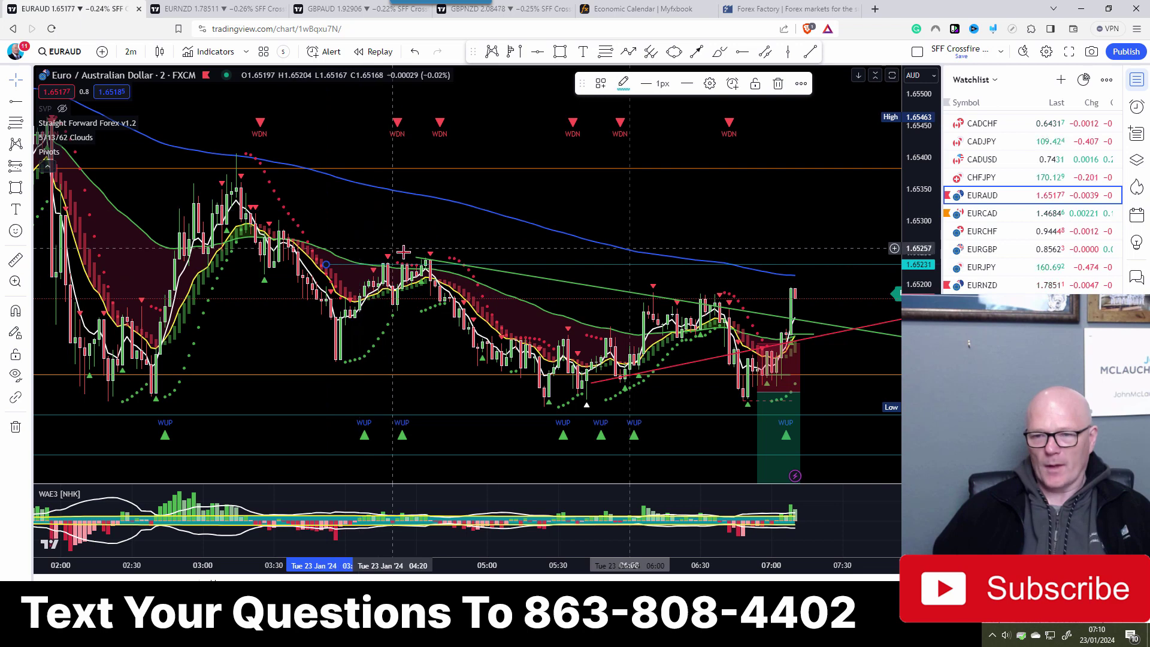
Measure the price distance on EURAUD from the 1.65231 ray up to the orange pivot above it.
{"action": "left_click_drag", "start_coordinate": [705, 272], "coordinate": [490, 218]}
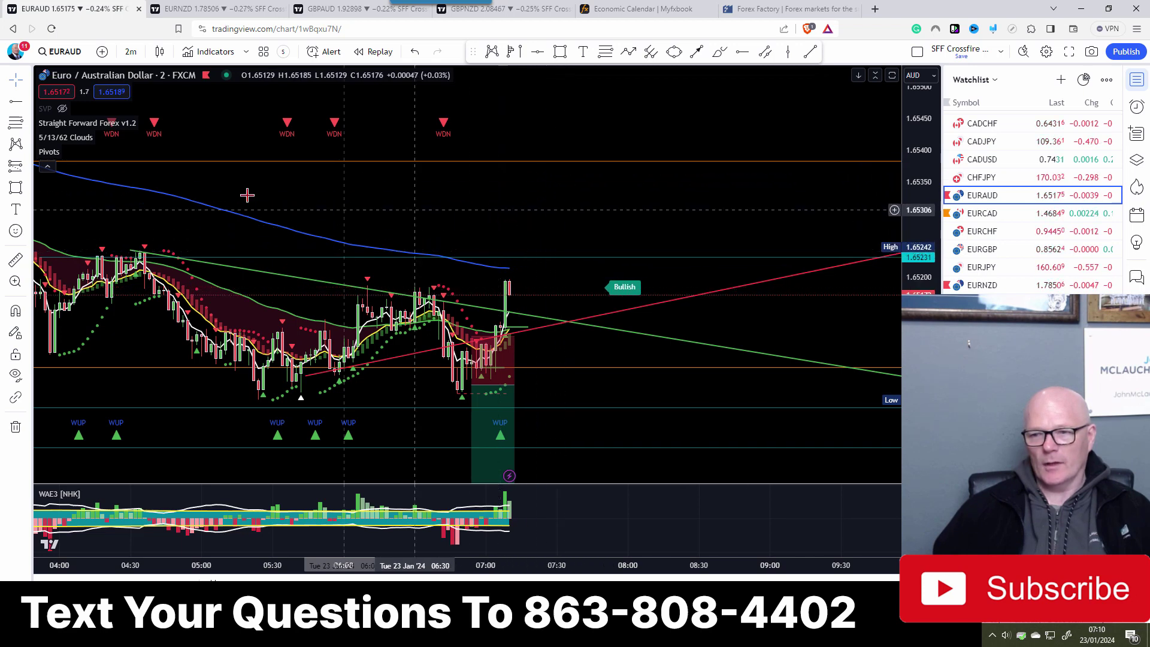
{"action": "left_click", "coordinate": [15, 259]}
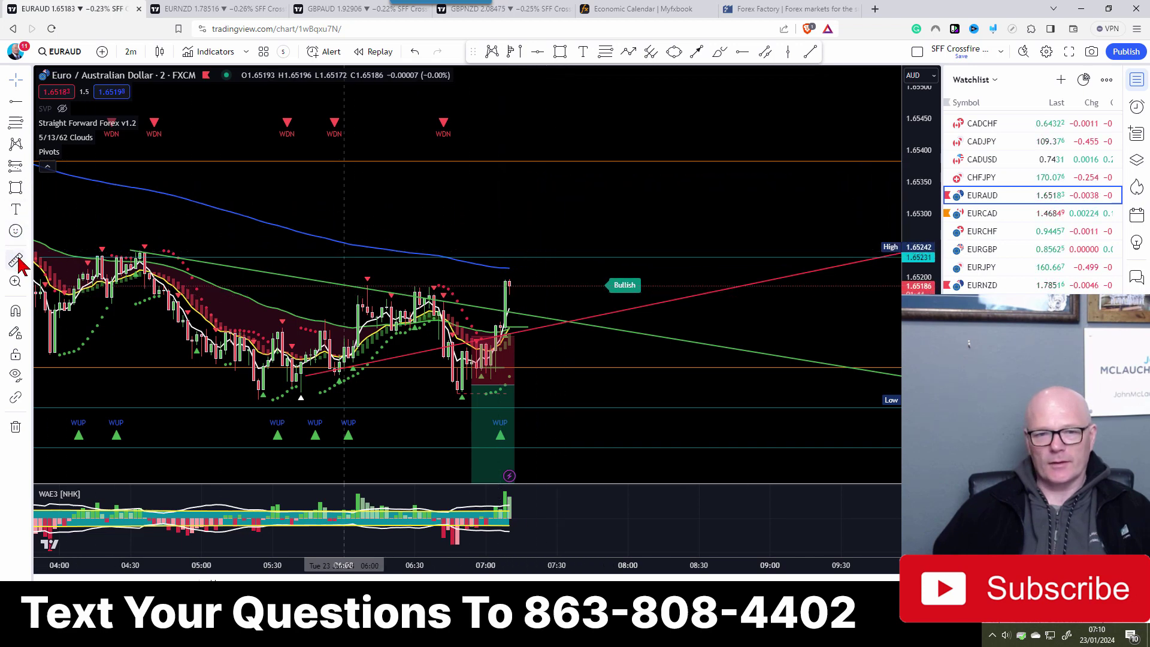
{"action": "left_click", "coordinate": [519, 251]}
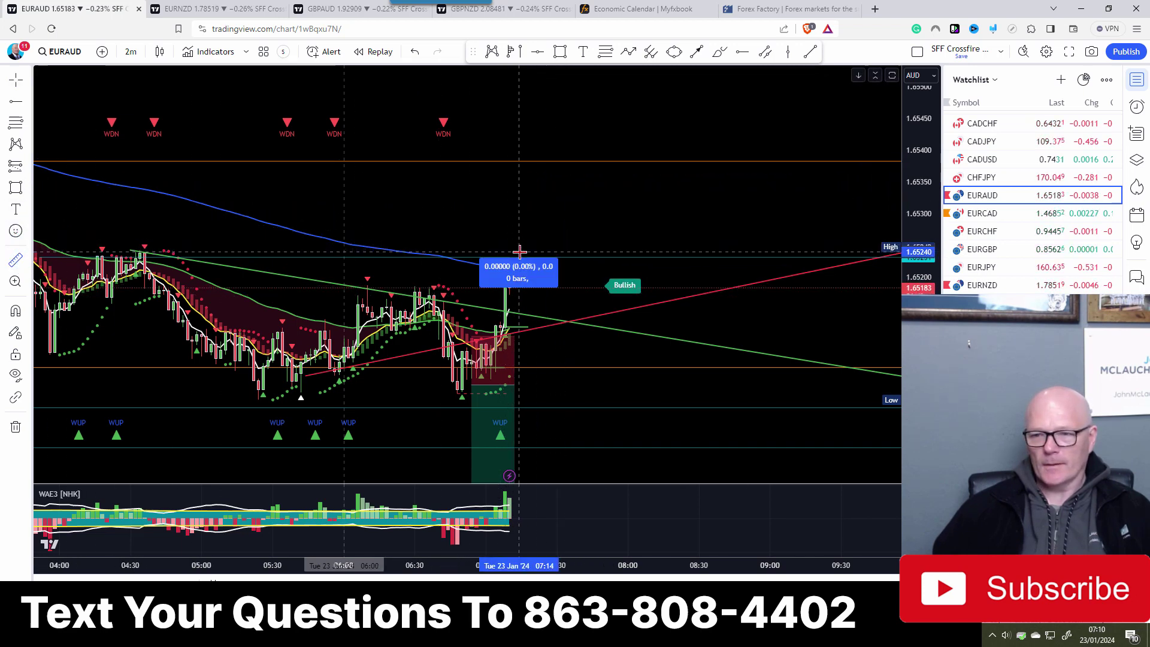
{"action": "left_click", "coordinate": [516, 155]}
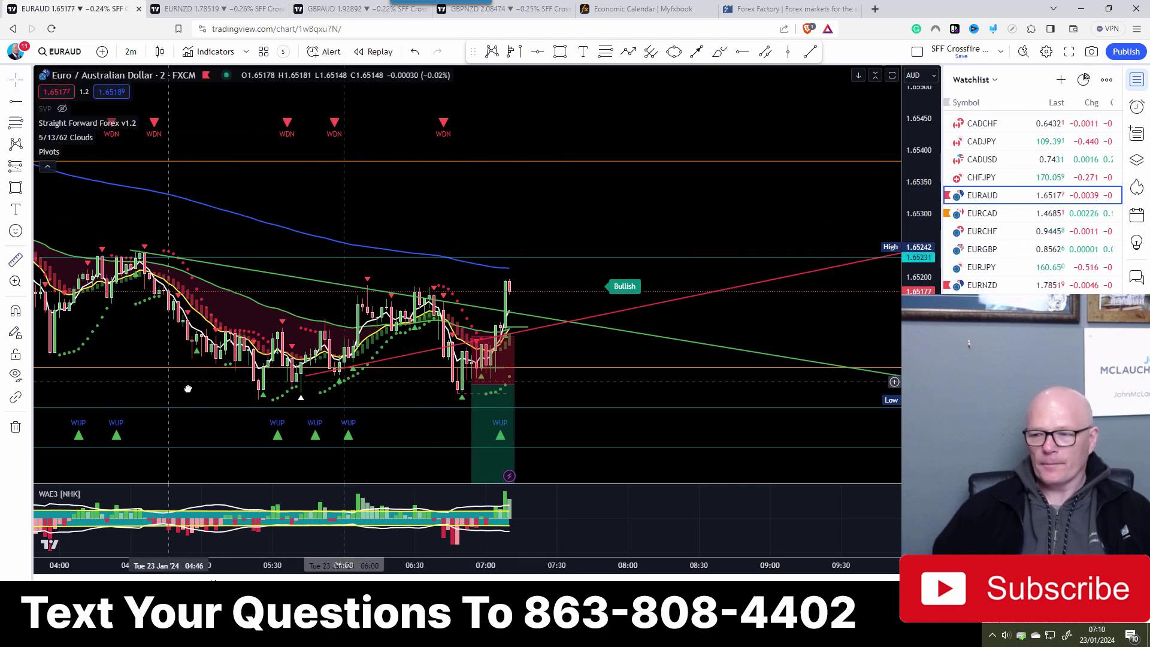
{"action": "left_click_drag", "start_coordinate": [188, 388], "coordinate": [269, 396]}
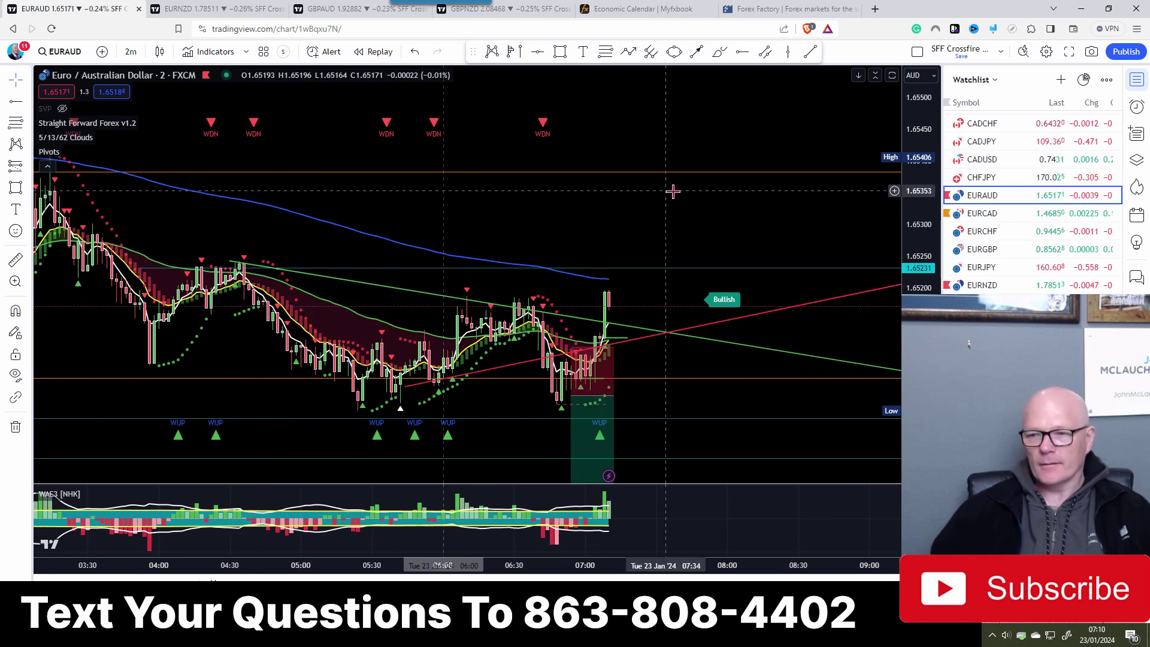
{"action": "left_click_drag", "start_coordinate": [580, 215], "coordinate": [478, 209]}
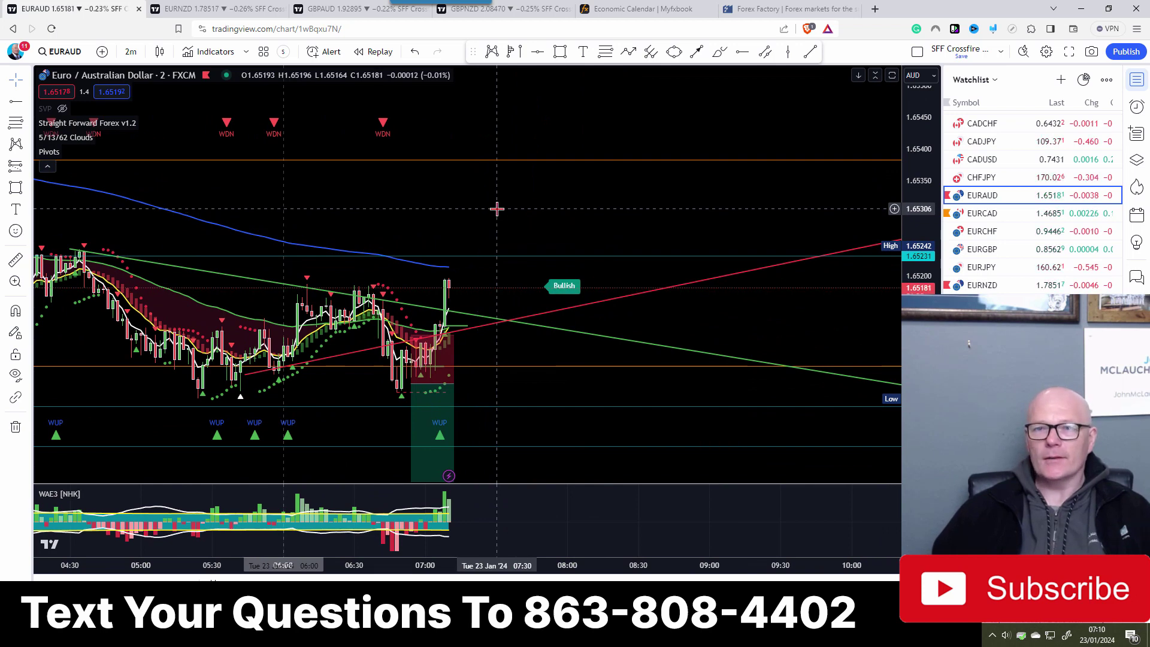
{"action": "left_click_drag", "start_coordinate": [457, 206], "coordinate": [363, 190]}
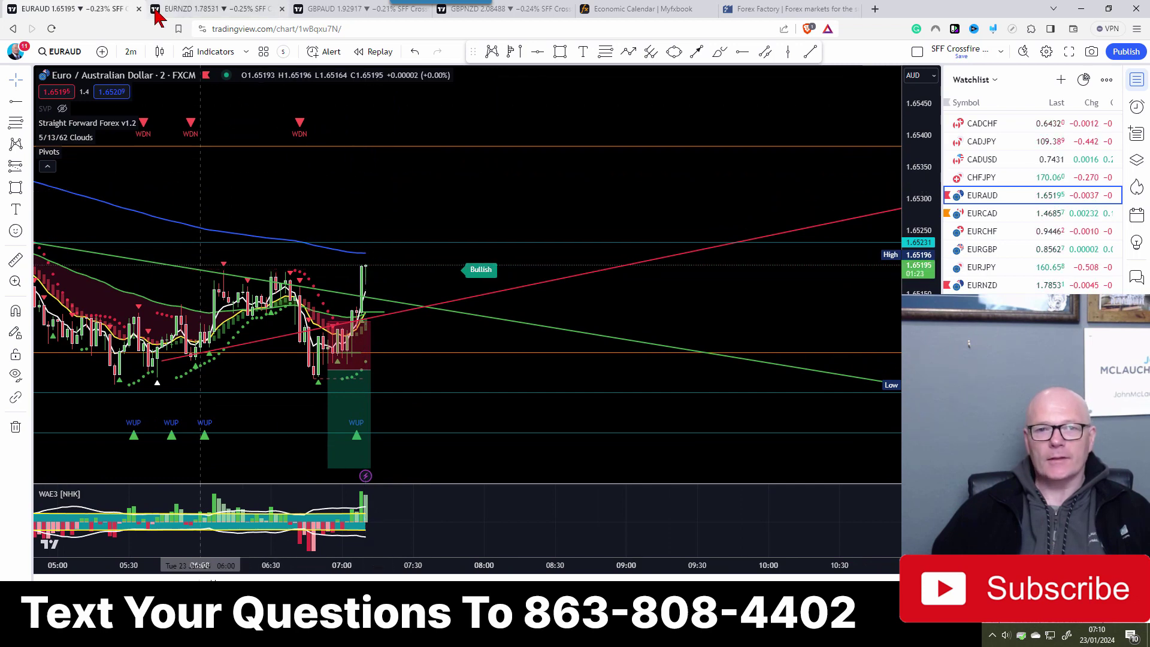
Examine the latest EURNZD candles against the green support zone, the moving averages and the pivots overhead.
{"action": "left_click", "coordinate": [176, 9]}
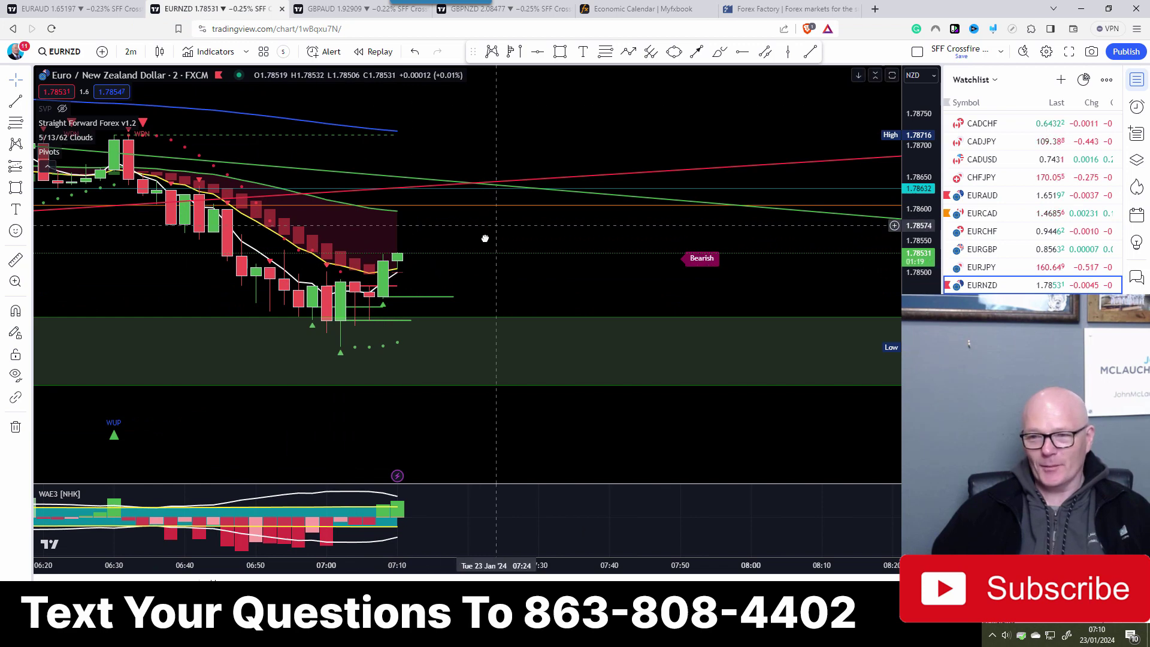
{"action": "left_click_drag", "start_coordinate": [482, 239], "coordinate": [507, 293]}
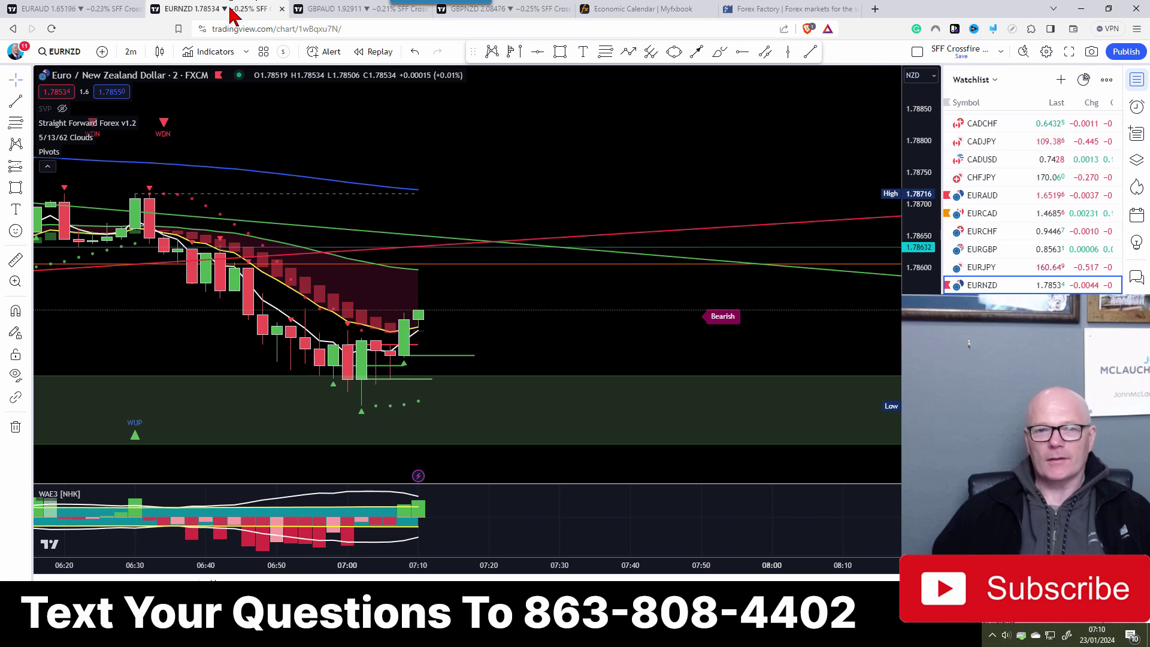
{"action": "scroll", "coordinate": [480, 144], "scroll_direction": "down", "scroll_amount": 2}
{"action": "left_click_drag", "start_coordinate": [488, 141], "coordinate": [288, 119]}
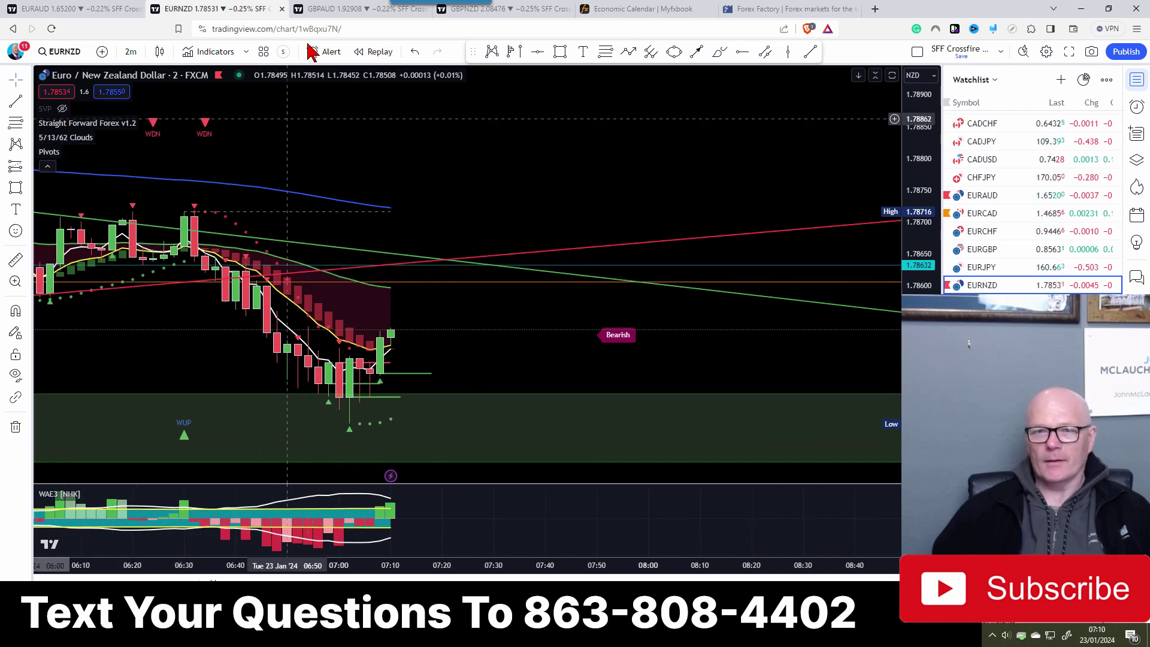
{"action": "left_click", "coordinate": [317, 9]}
On the EURAUD chart, place a long position with its entry at 1.65214, starting at 07:20 beside the latest candles.
{"action": "left_click", "coordinate": [53, 11]}
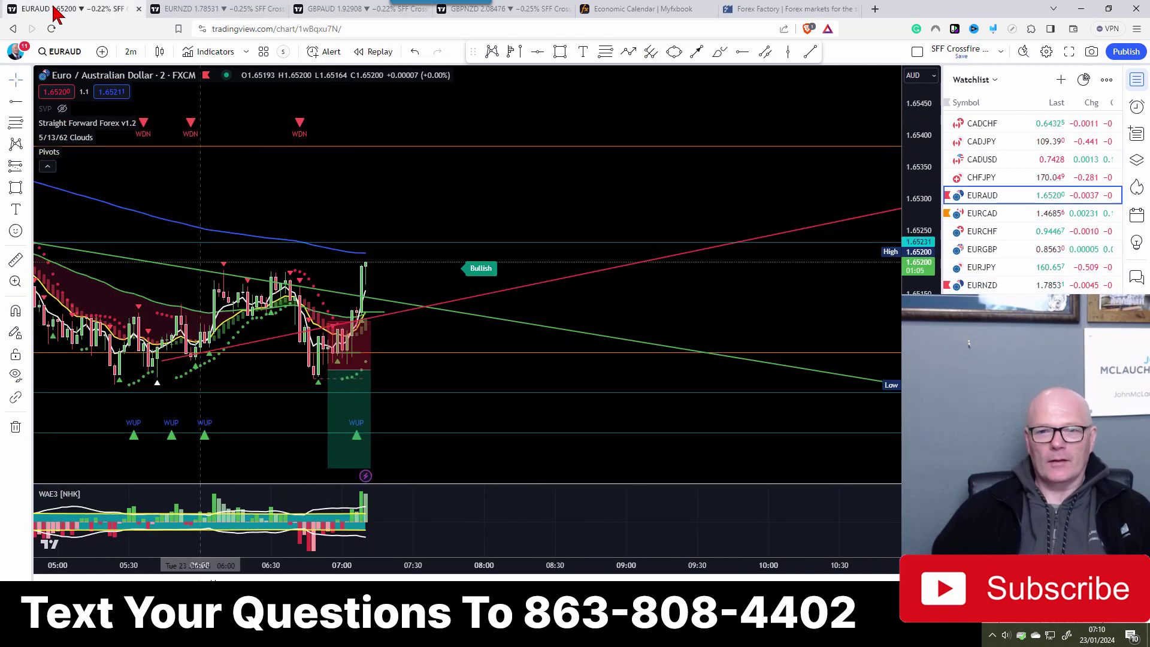
{"action": "left_click_drag", "start_coordinate": [346, 187], "coordinate": [496, 189]}
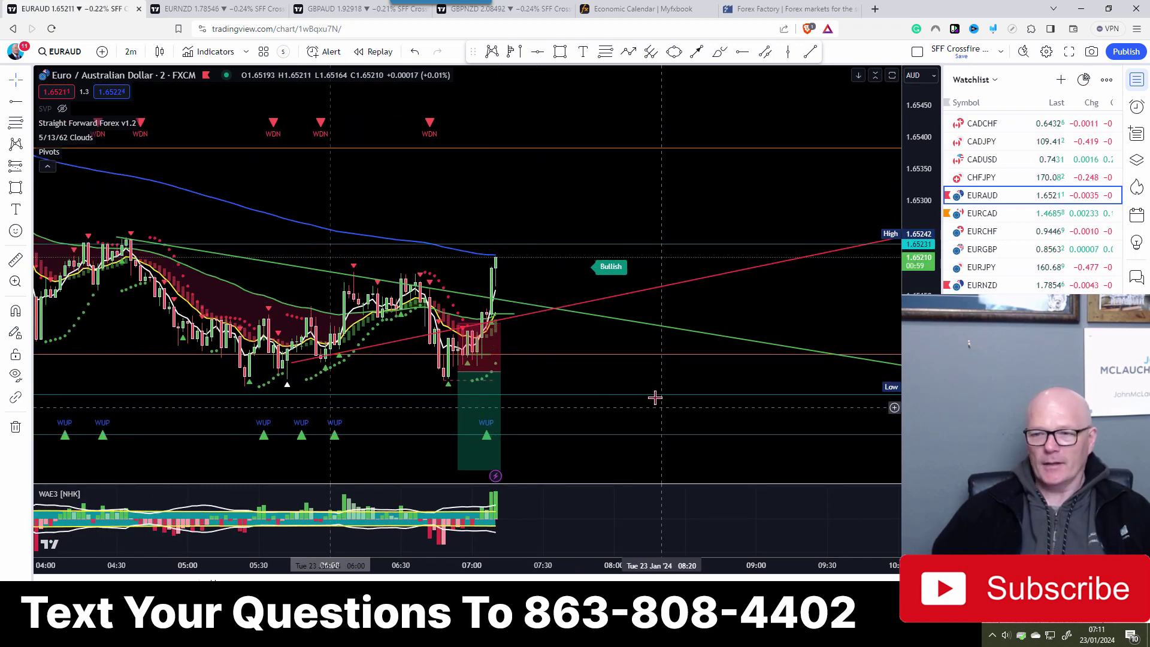
{"action": "scroll", "coordinate": [578, 323], "scroll_direction": "up", "scroll_amount": 2}
{"action": "scroll", "coordinate": [515, 317], "scroll_direction": "up", "scroll_amount": 1}
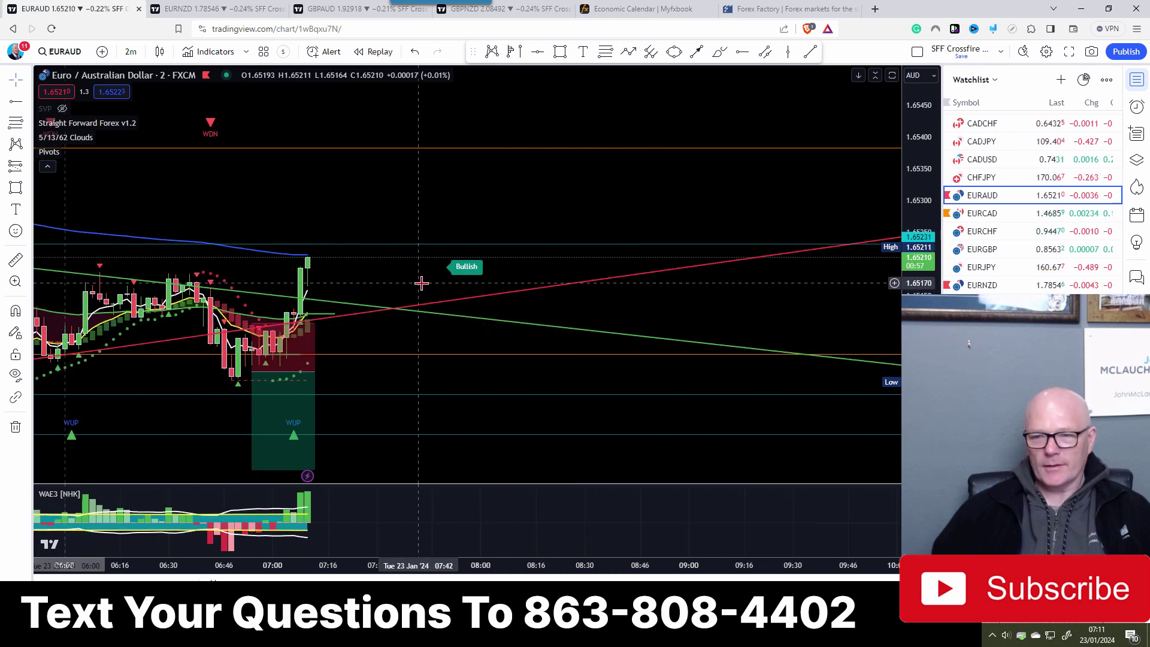
{"action": "left_click_drag", "start_coordinate": [318, 270], "coordinate": [486, 268]}
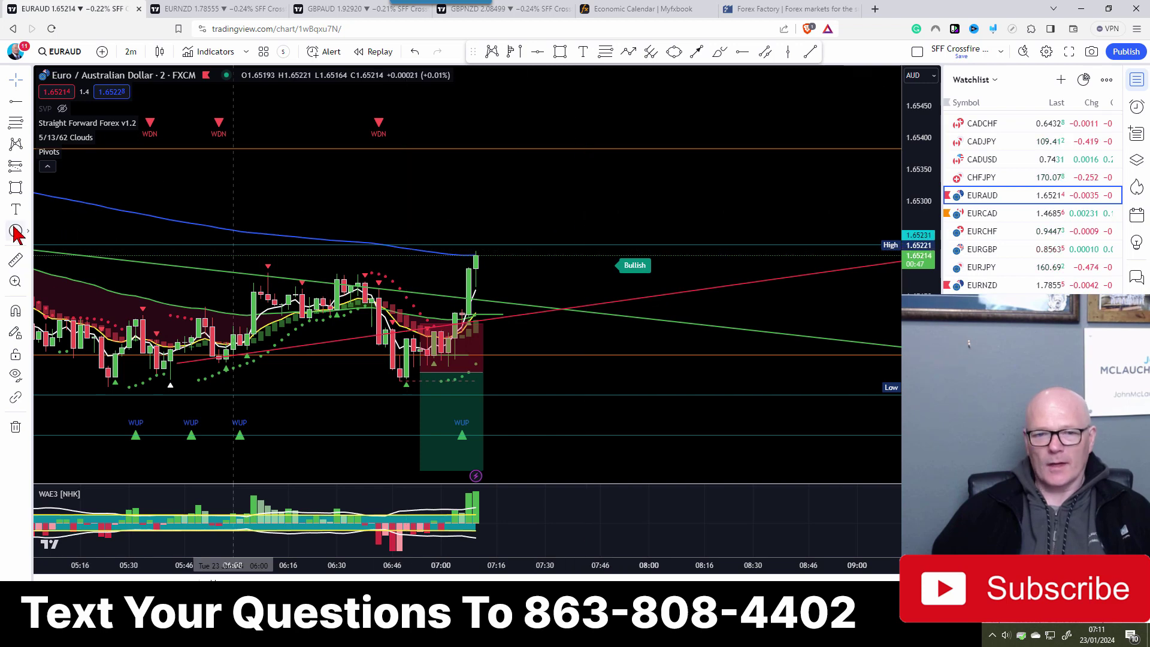
{"action": "left_click", "coordinate": [27, 167]}
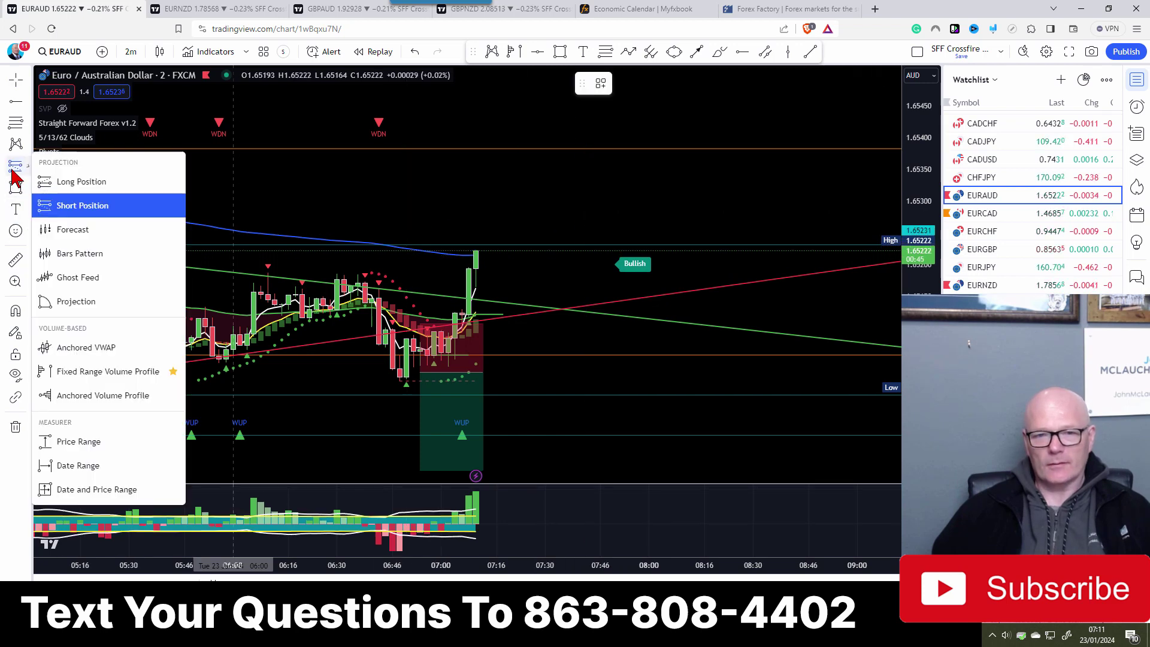
{"action": "left_click", "coordinate": [78, 182]}
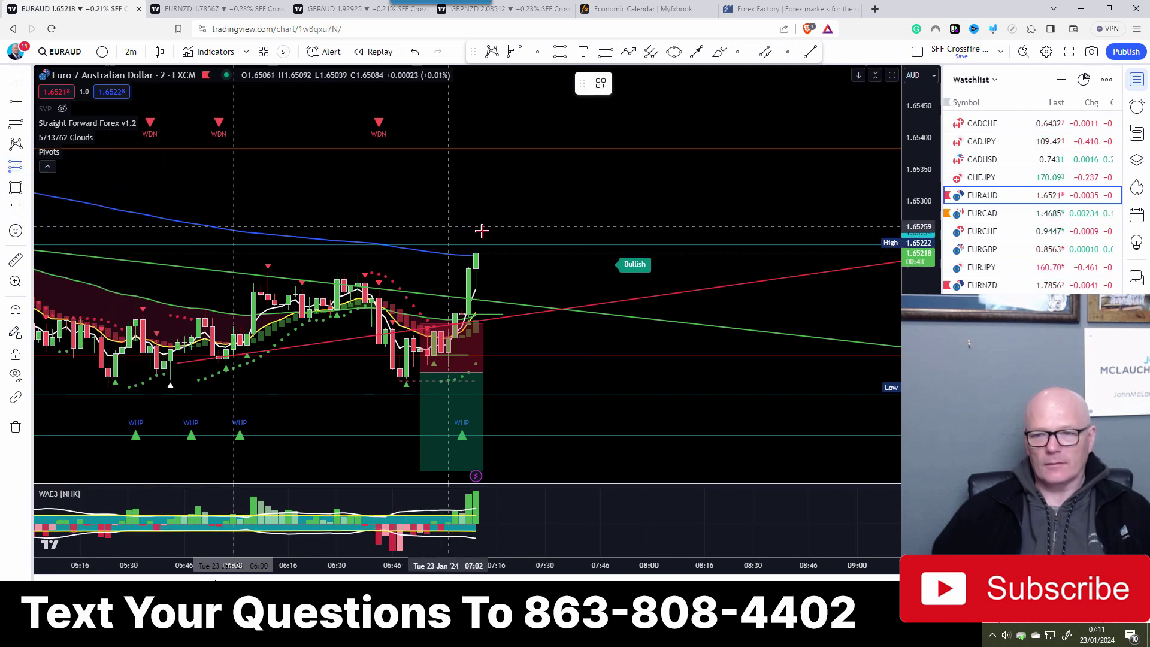
{"action": "left_click", "coordinate": [510, 256]}
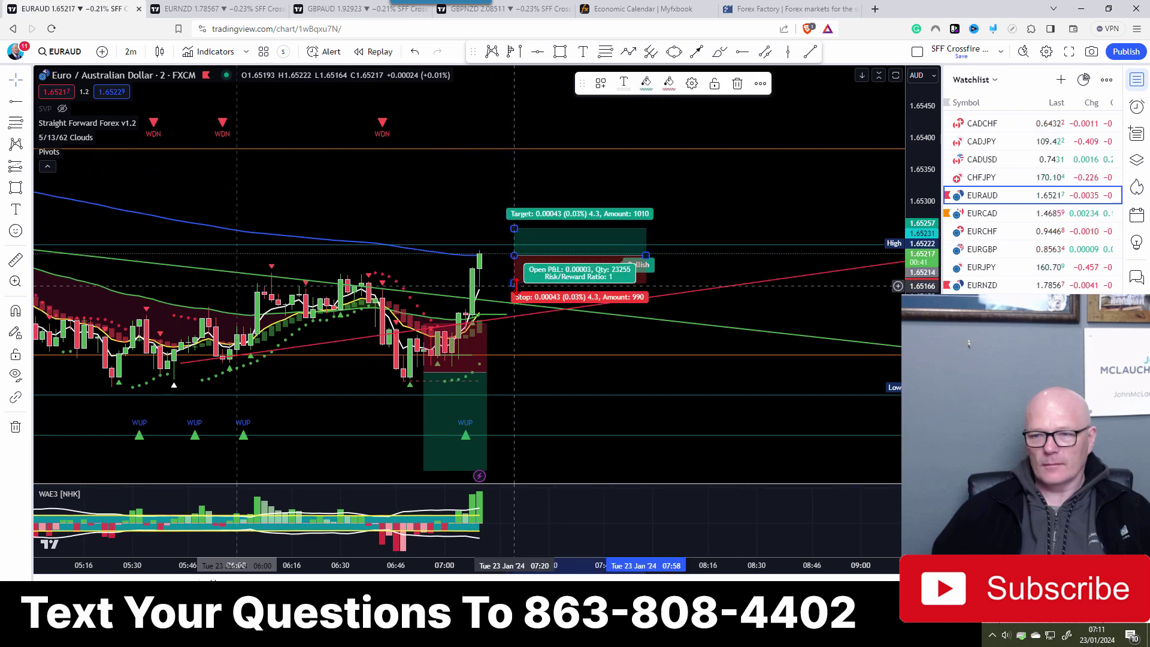
Set the EURAUD long position's stop 0.00082 below entry and its target at 1.65378, just under the orange pivot.
{"action": "left_click_drag", "start_coordinate": [514, 283], "coordinate": [513, 316]}
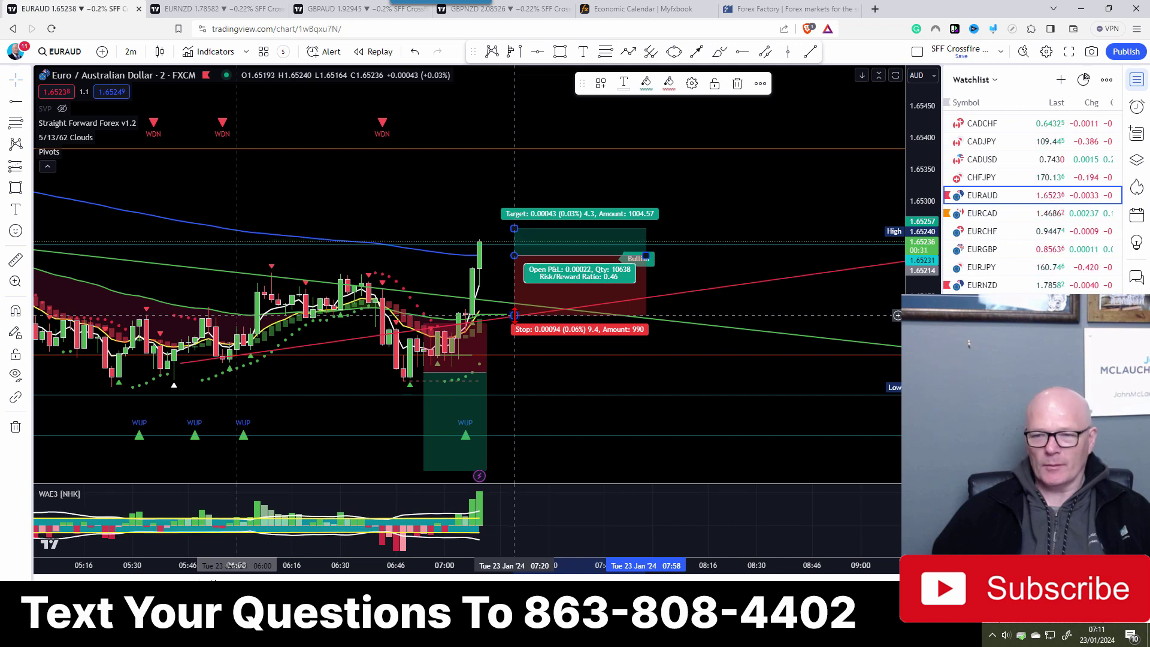
{"action": "left_click_drag", "start_coordinate": [514, 315], "coordinate": [514, 307]}
{"action": "left_click_drag", "start_coordinate": [514, 304], "coordinate": [514, 308]}
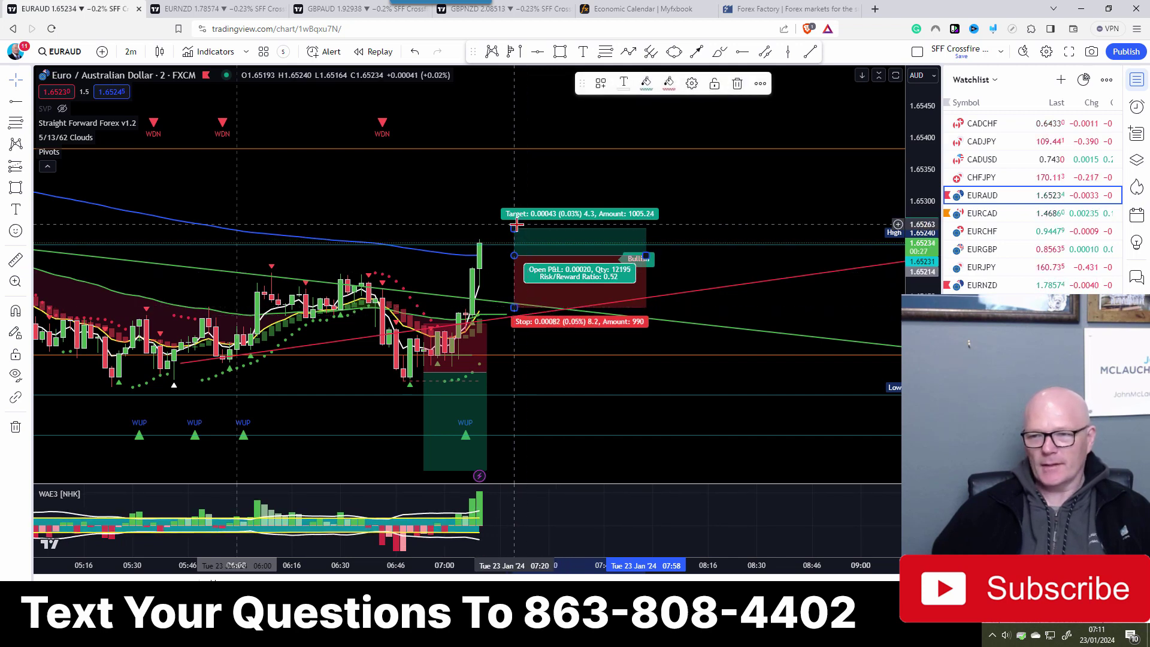
{"action": "left_click_drag", "start_coordinate": [514, 229], "coordinate": [492, 152]}
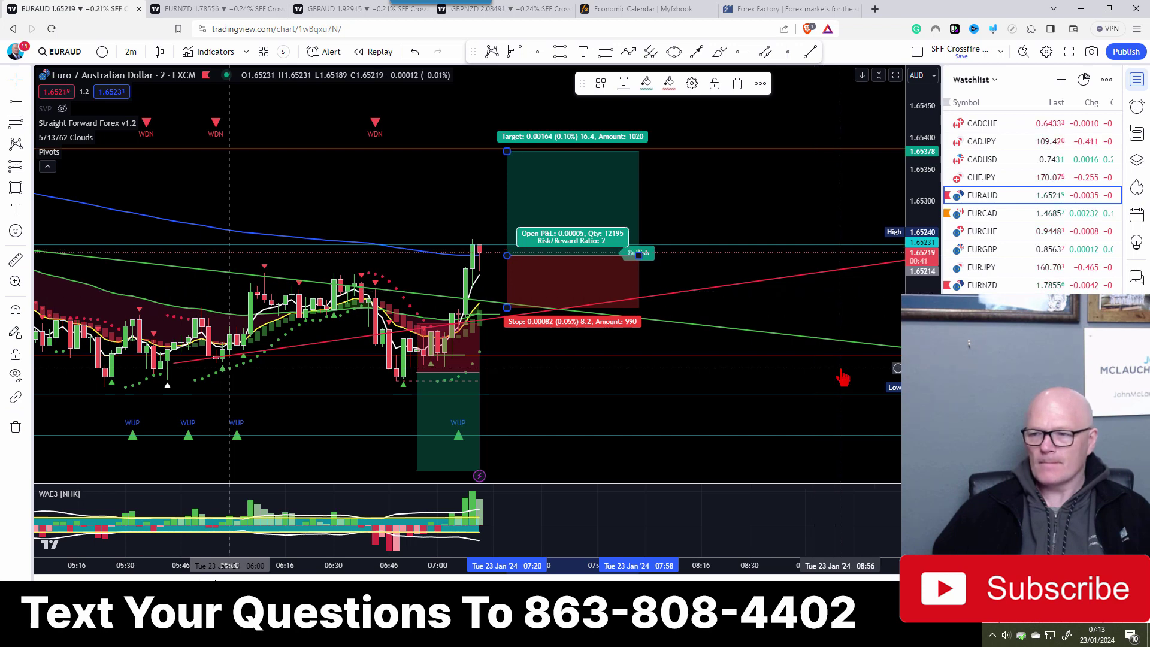
Compare EURNZD, GBPAUD and EURAUD, then examine GBPAUD's price action against the orange pivot, trendlines, moving averages and the Imbalance zone above.
{"action": "left_click", "coordinate": [174, 13]}
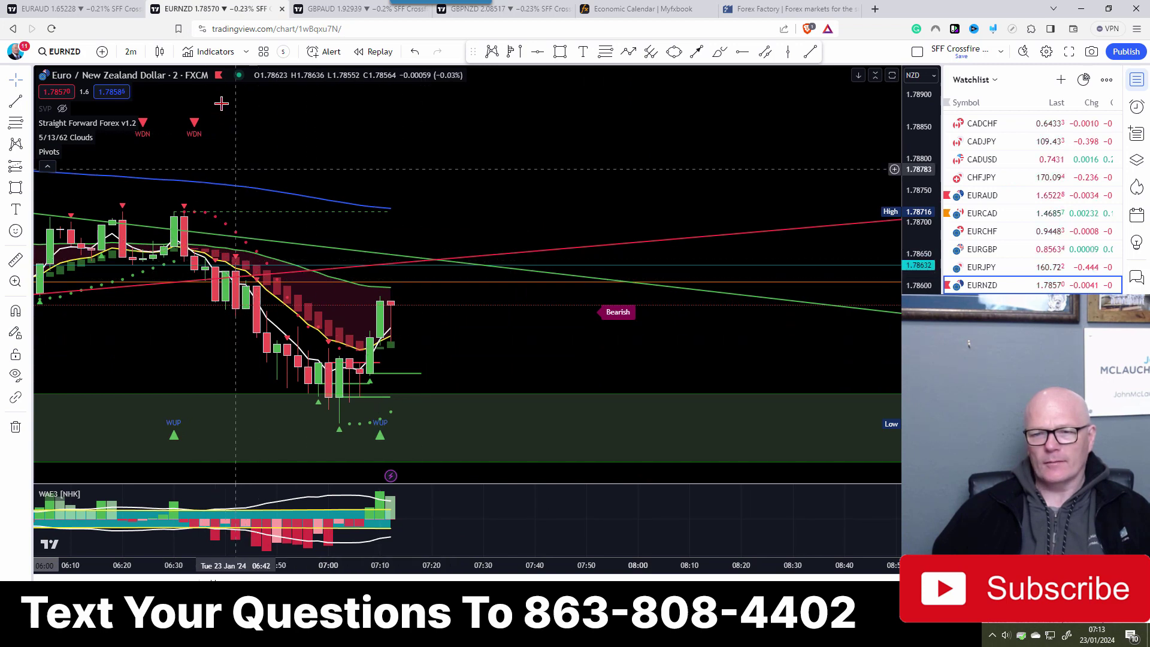
{"action": "left_click", "coordinate": [329, 10]}
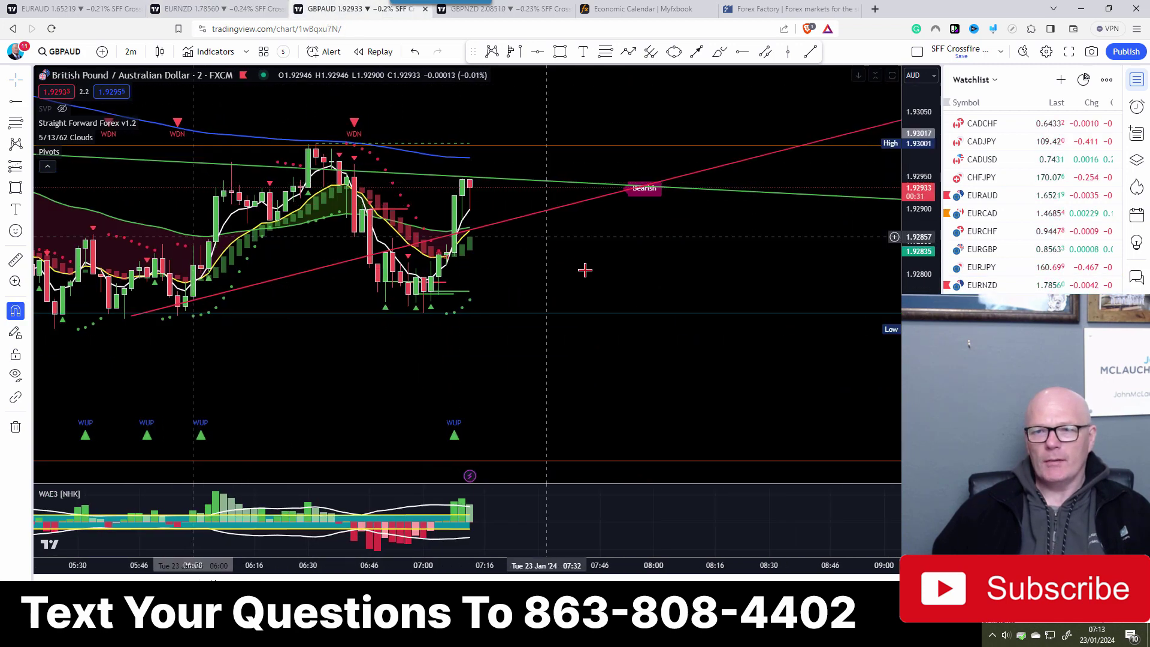
{"action": "left_click_drag", "start_coordinate": [572, 254], "coordinate": [566, 319]}
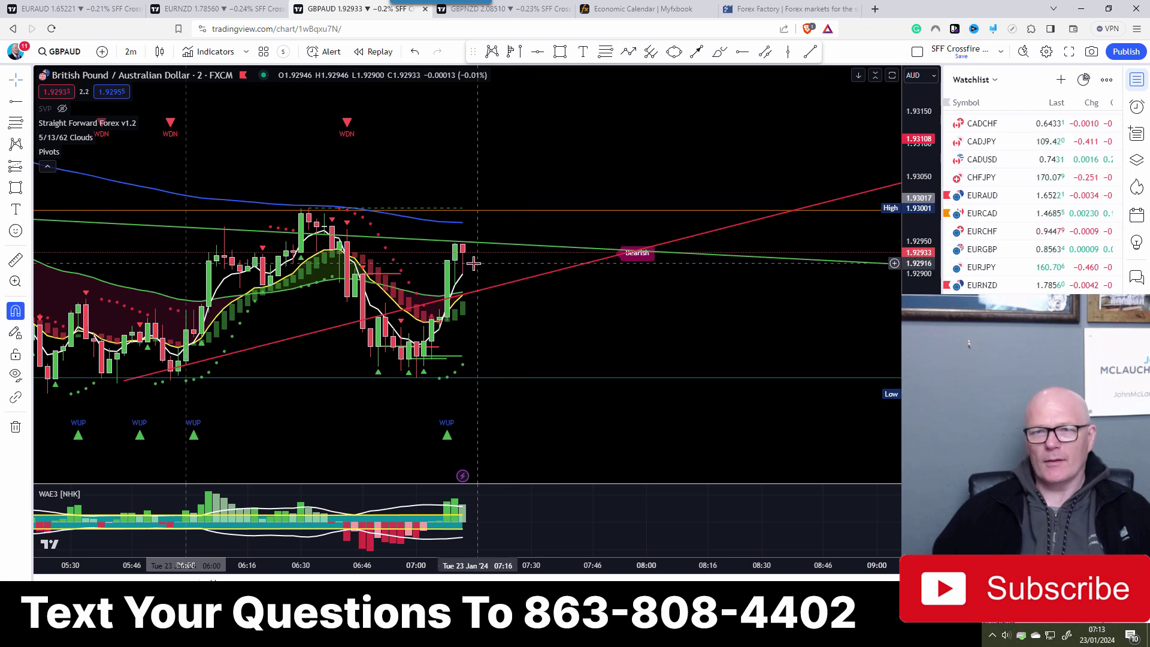
{"action": "left_click", "coordinate": [90, 11]}
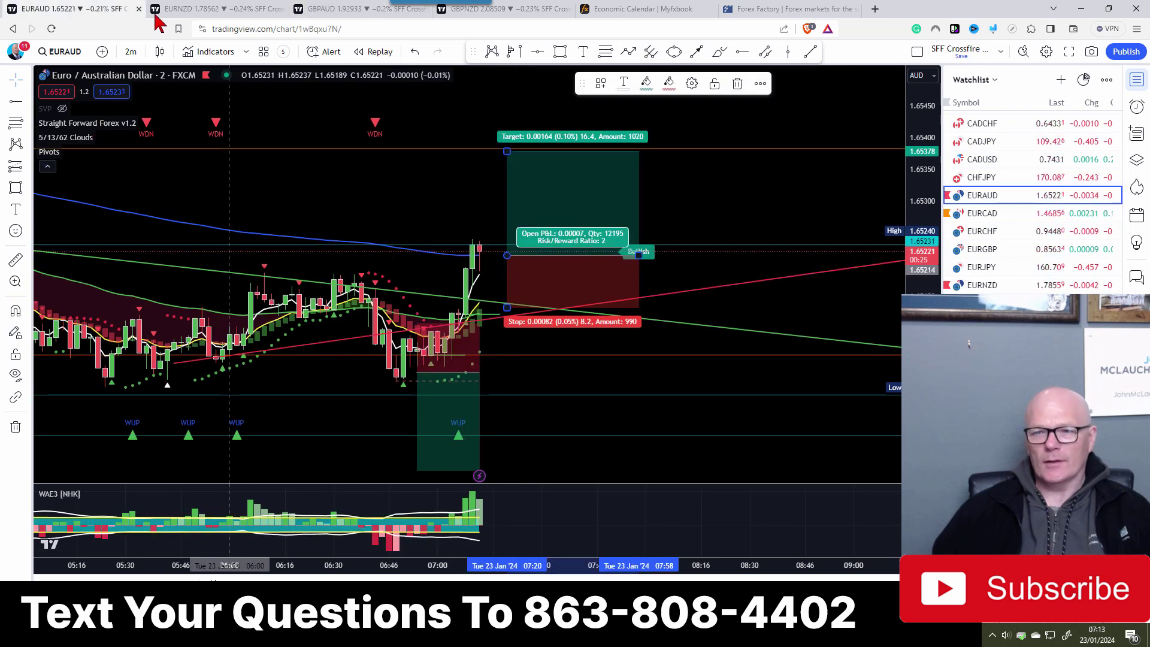
{"action": "left_click", "coordinate": [313, 11]}
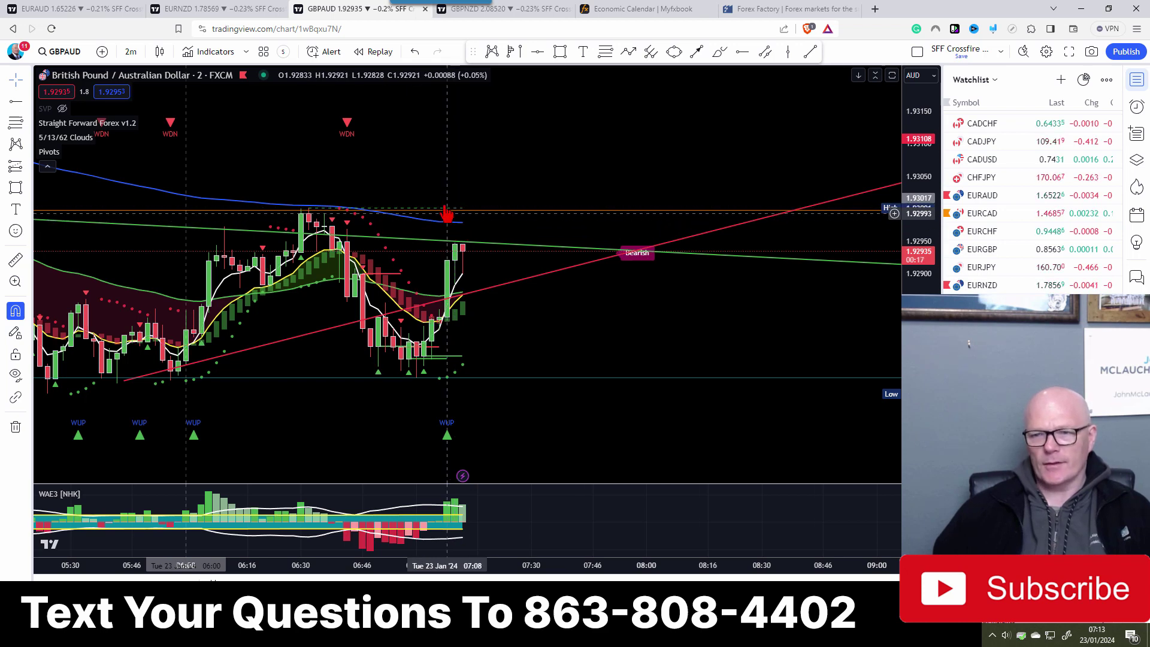
{"action": "left_click_drag", "start_coordinate": [479, 174], "coordinate": [590, 279]}
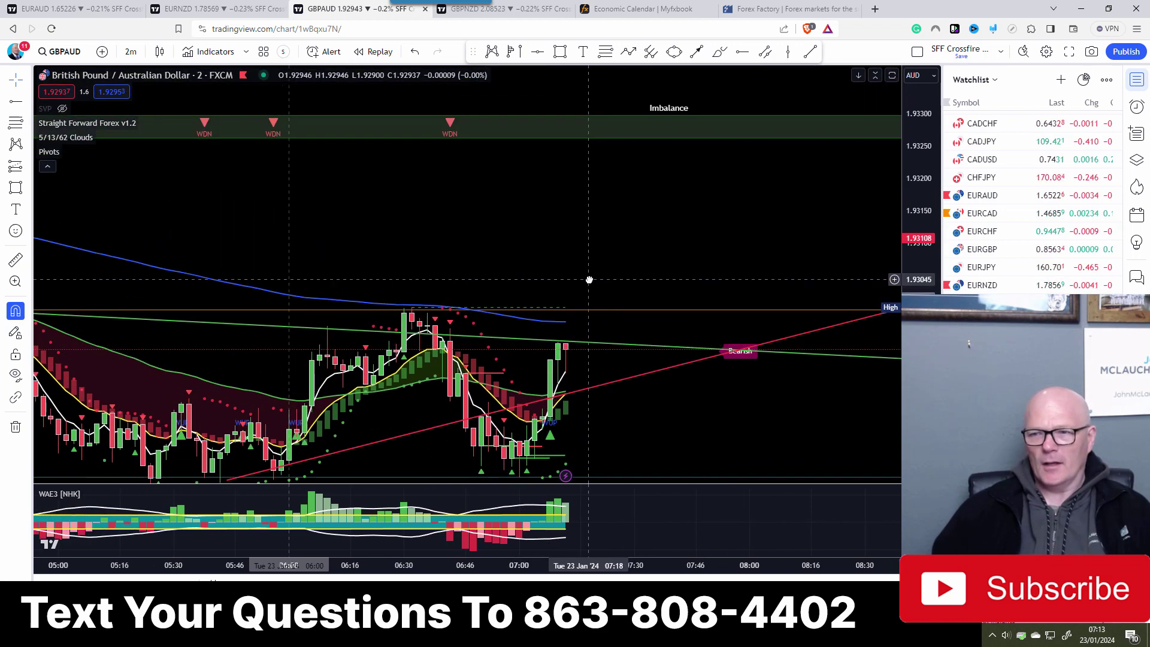
{"action": "scroll", "coordinate": [526, 277], "scroll_direction": "down", "scroll_amount": 5}
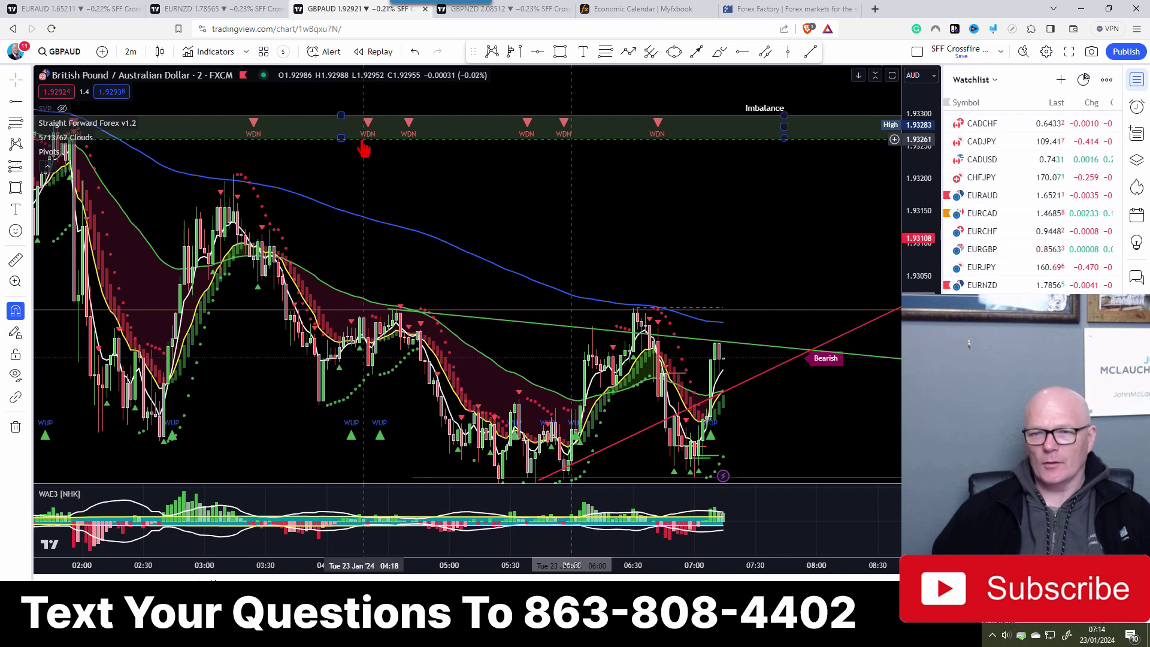
{"action": "left_click_drag", "start_coordinate": [334, 159], "coordinate": [527, 221]}
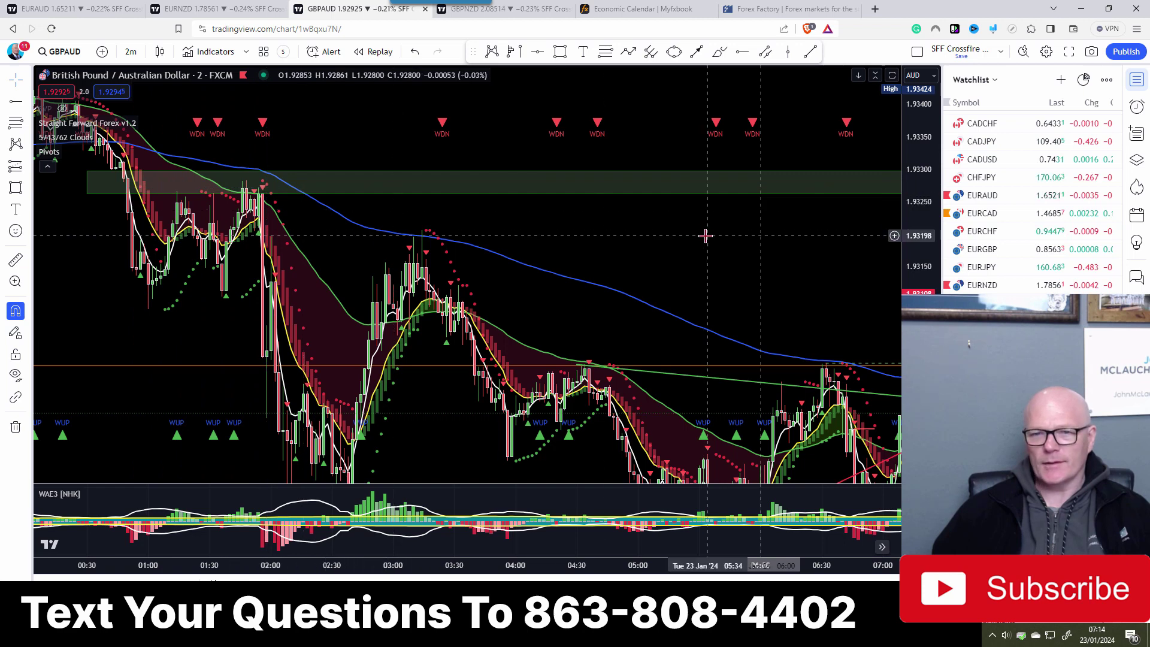
{"action": "left_click_drag", "start_coordinate": [706, 235], "coordinate": [292, 170]}
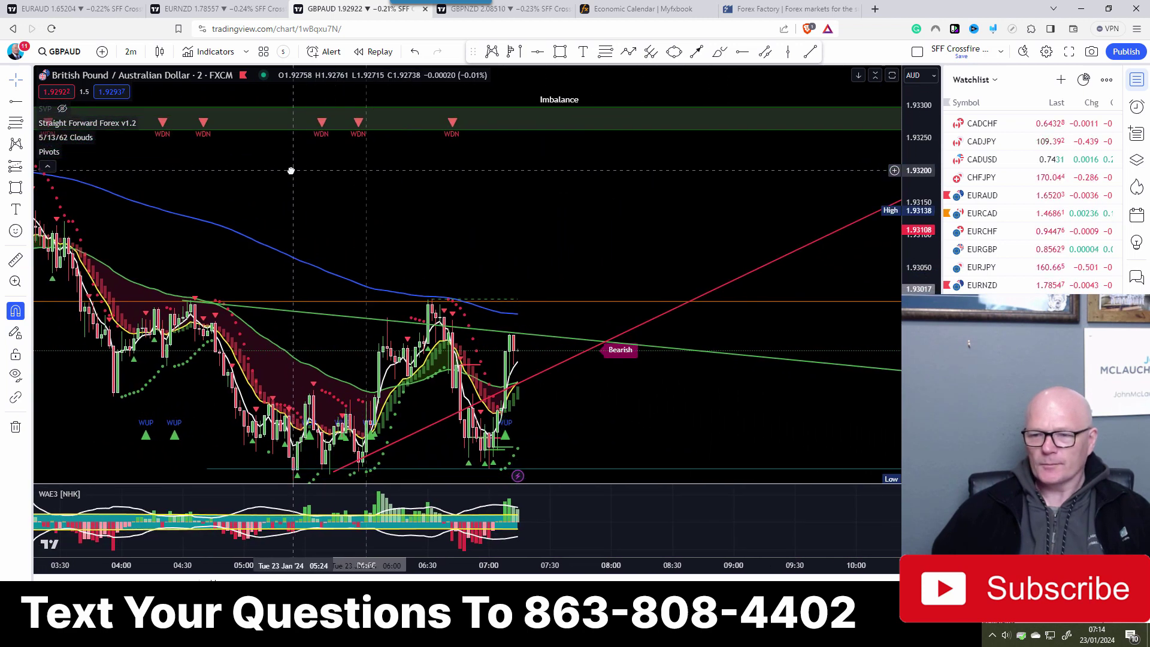
{"action": "left_click_drag", "start_coordinate": [529, 249], "coordinate": [475, 236]}
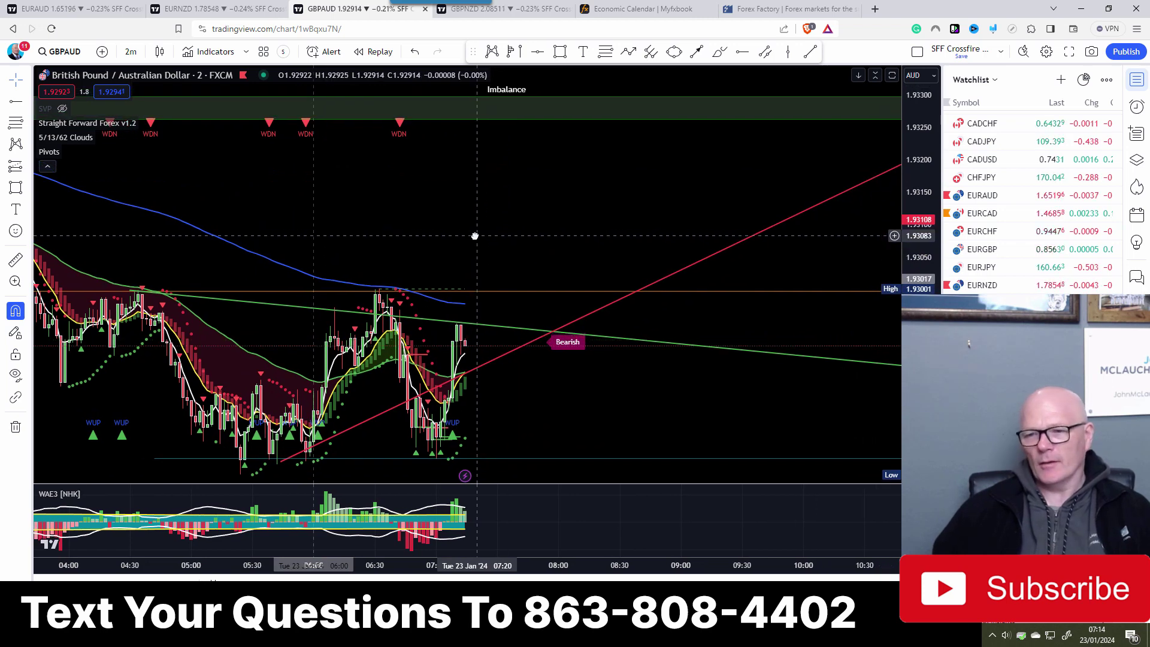
{"action": "right_click", "coordinate": [496, 300]}
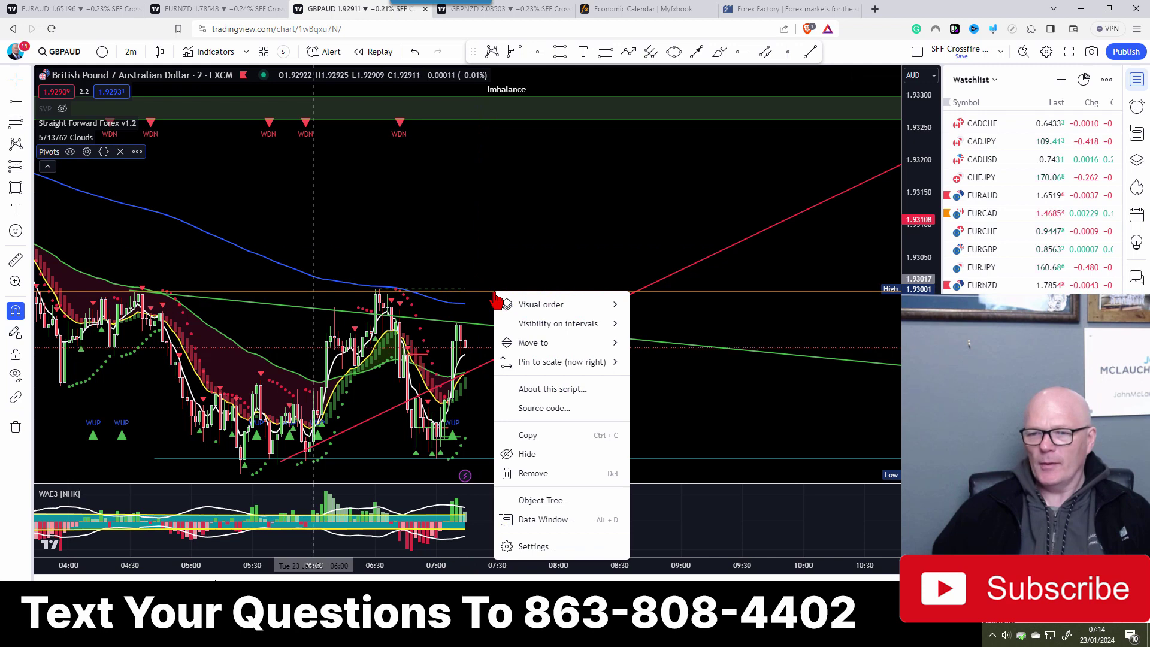
{"action": "left_click", "coordinate": [486, 251]}
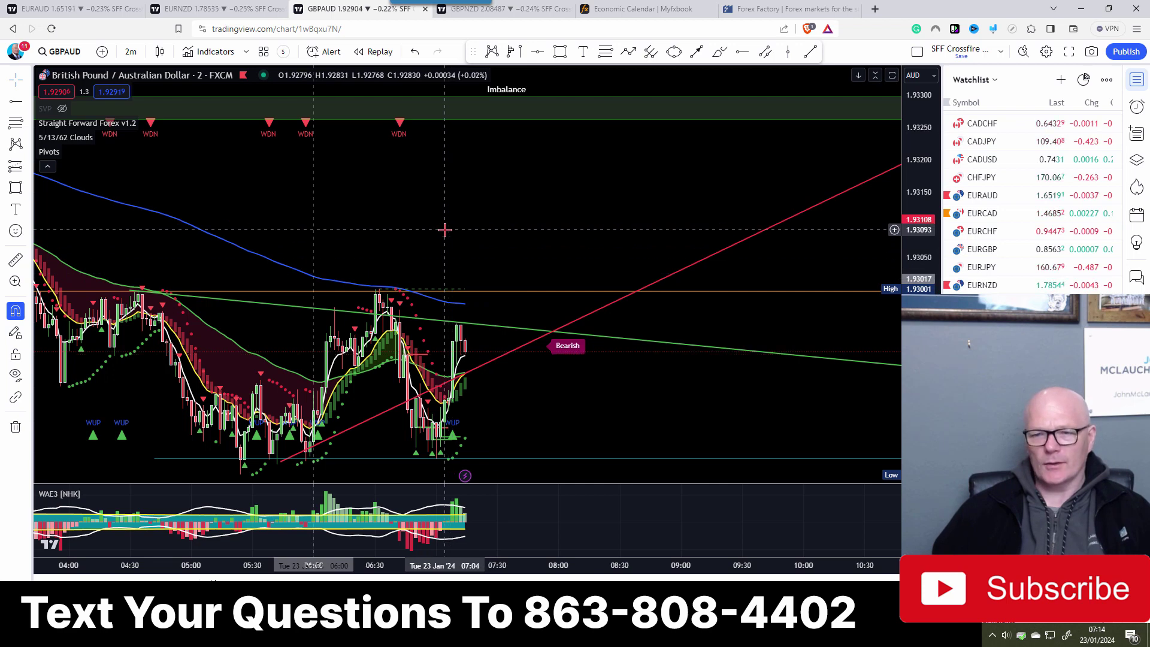
{"action": "left_click", "coordinate": [558, 460]}
{"action": "right_click", "coordinate": [558, 461]}
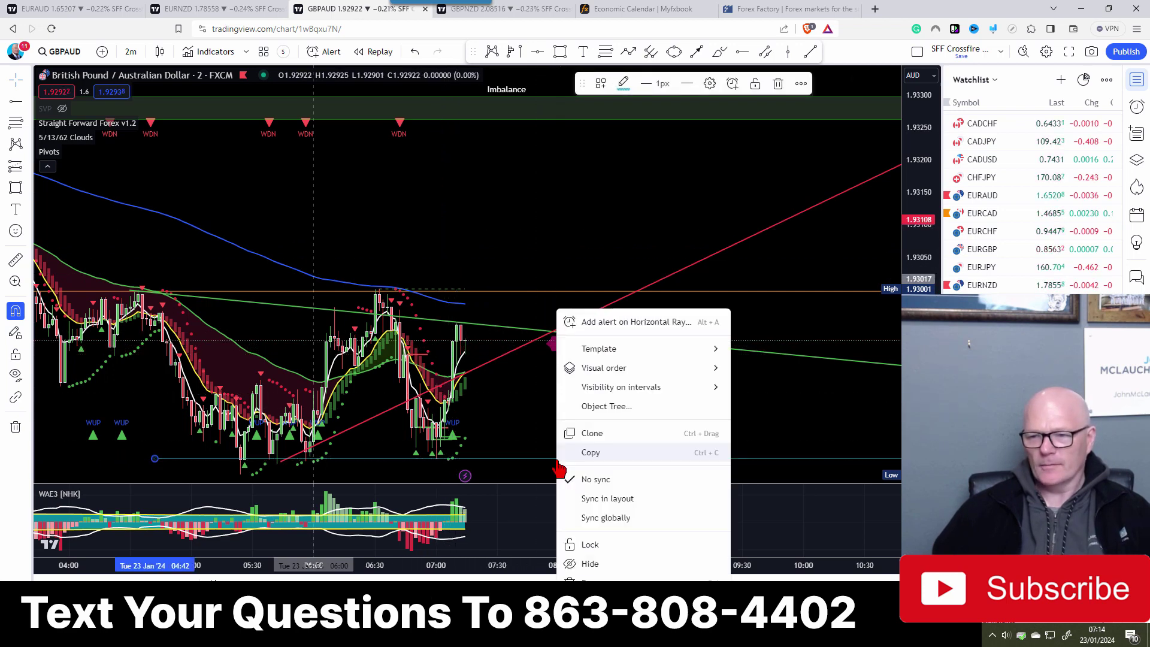
{"action": "left_click", "coordinate": [545, 222]}
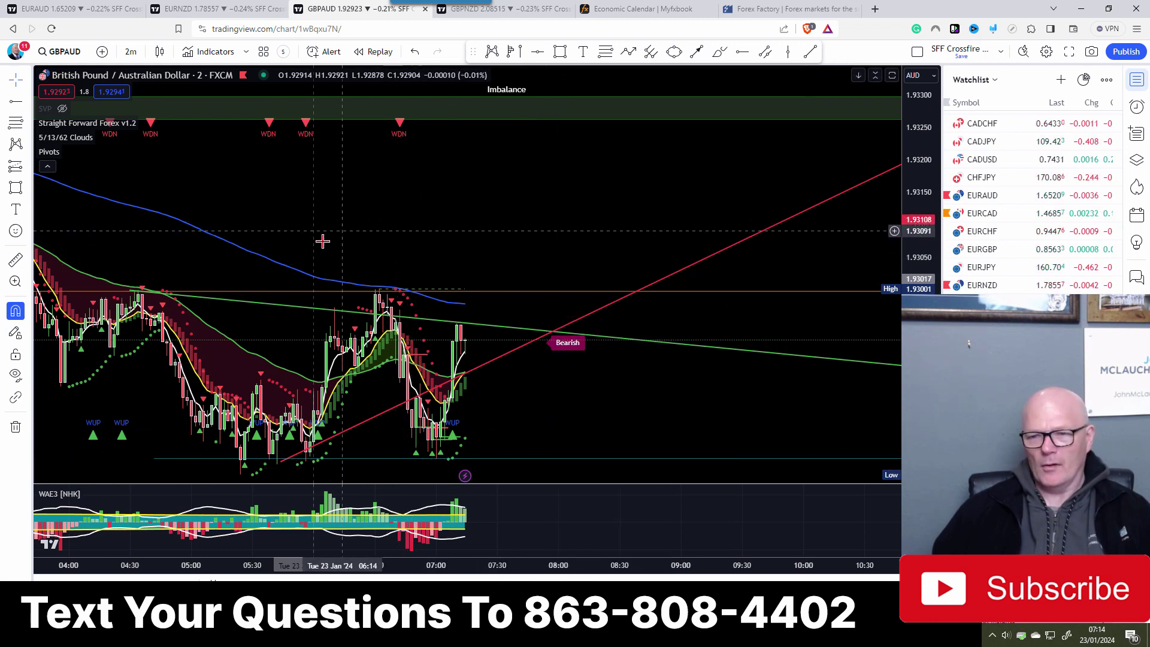
Draw a horizontal ray at 1.93010 from 05:16, just above GBPAUD's orange pivot, and create an Only Once alert for price Crossing Up it.
{"action": "left_click", "coordinate": [743, 52]}
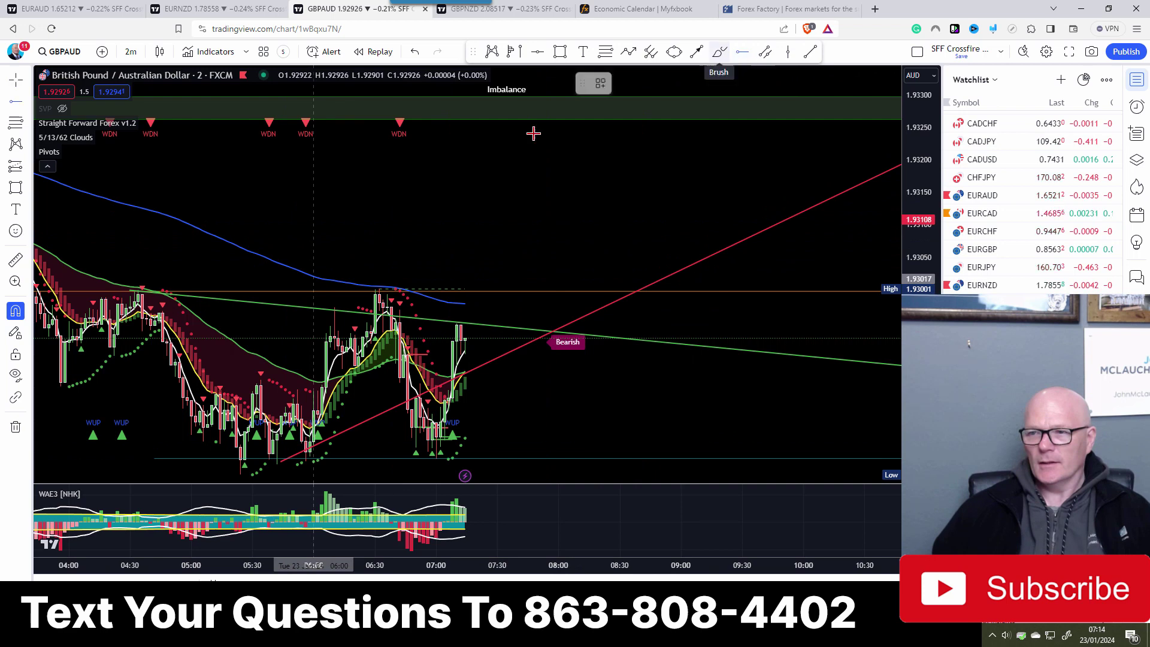
{"action": "left_click", "coordinate": [225, 284]}
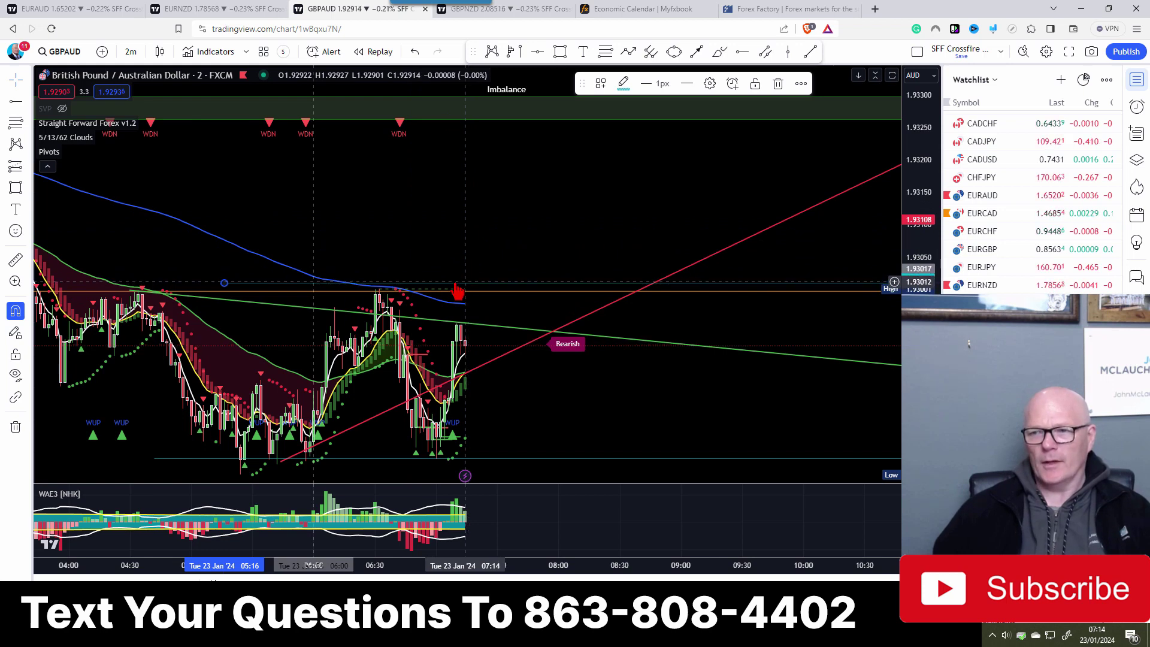
{"action": "left_click", "coordinate": [733, 83]}
{"action": "left_click", "coordinate": [689, 208]}
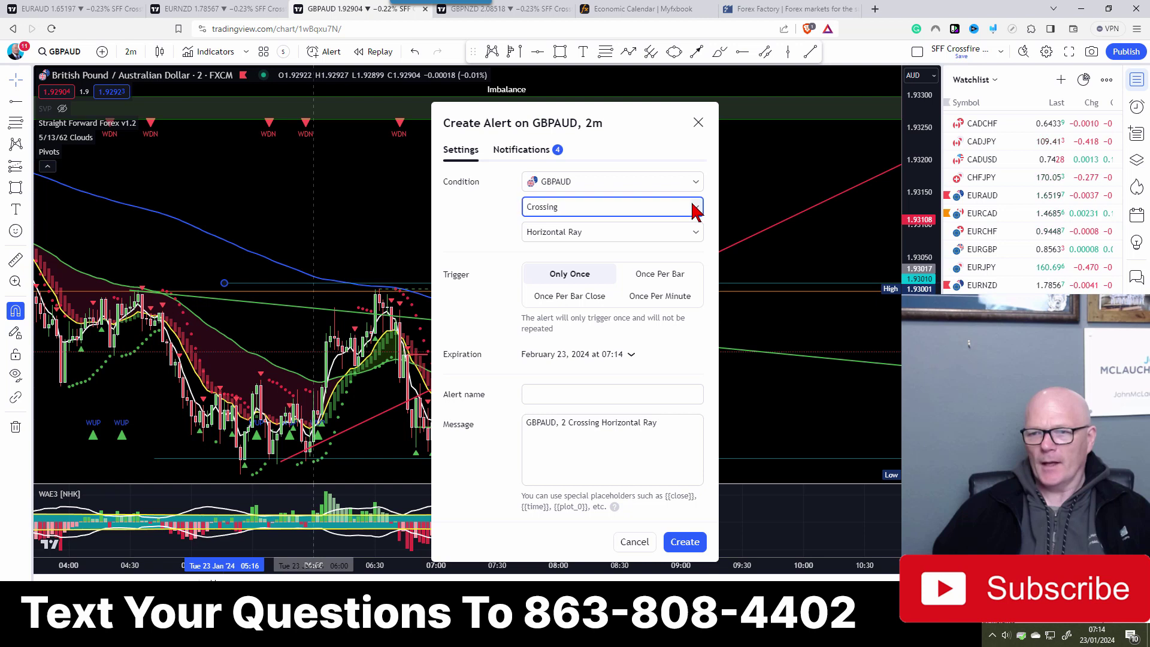
{"action": "left_click", "coordinate": [551, 250]}
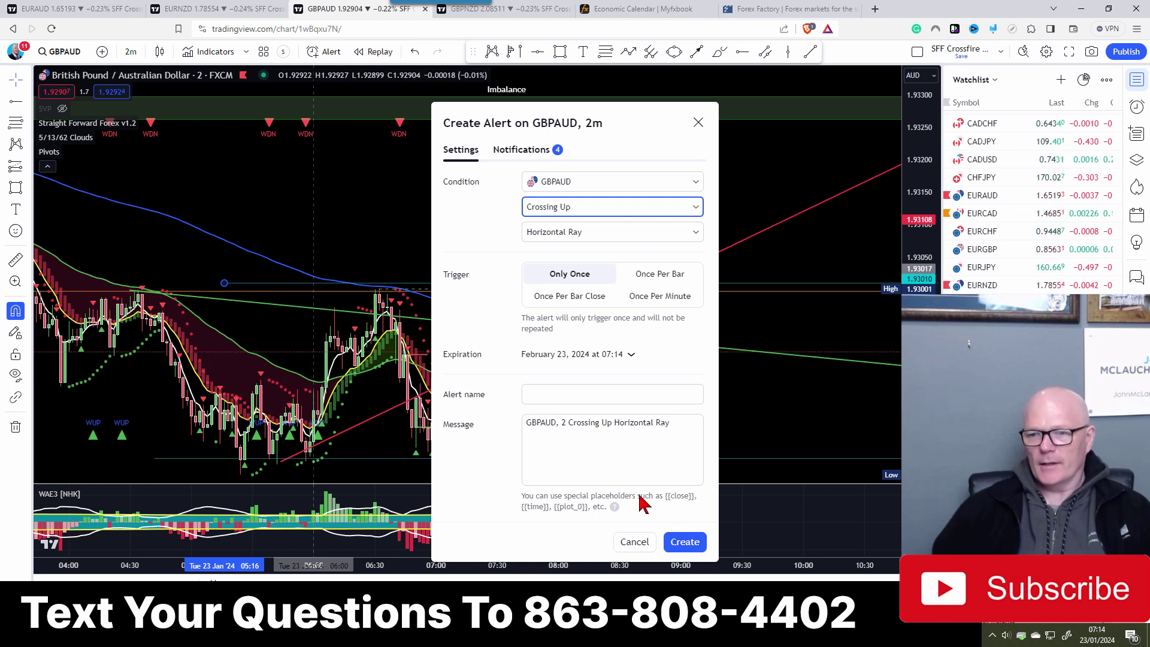
{"action": "left_click", "coordinate": [685, 542]}
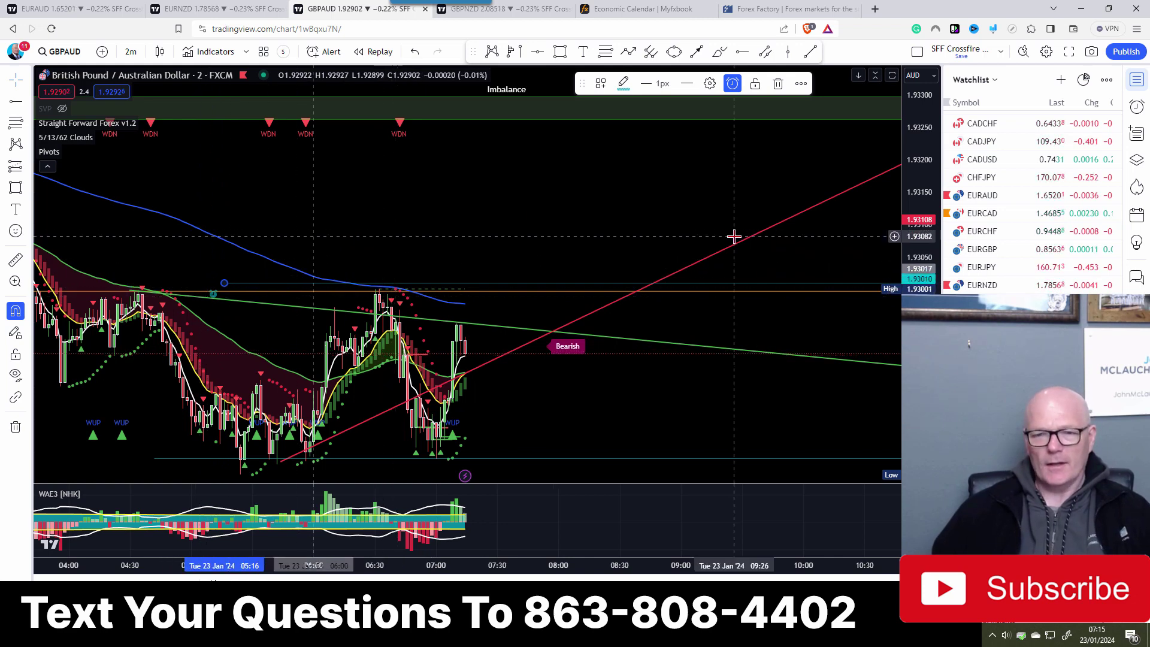
{"action": "left_click", "coordinate": [629, 231]}
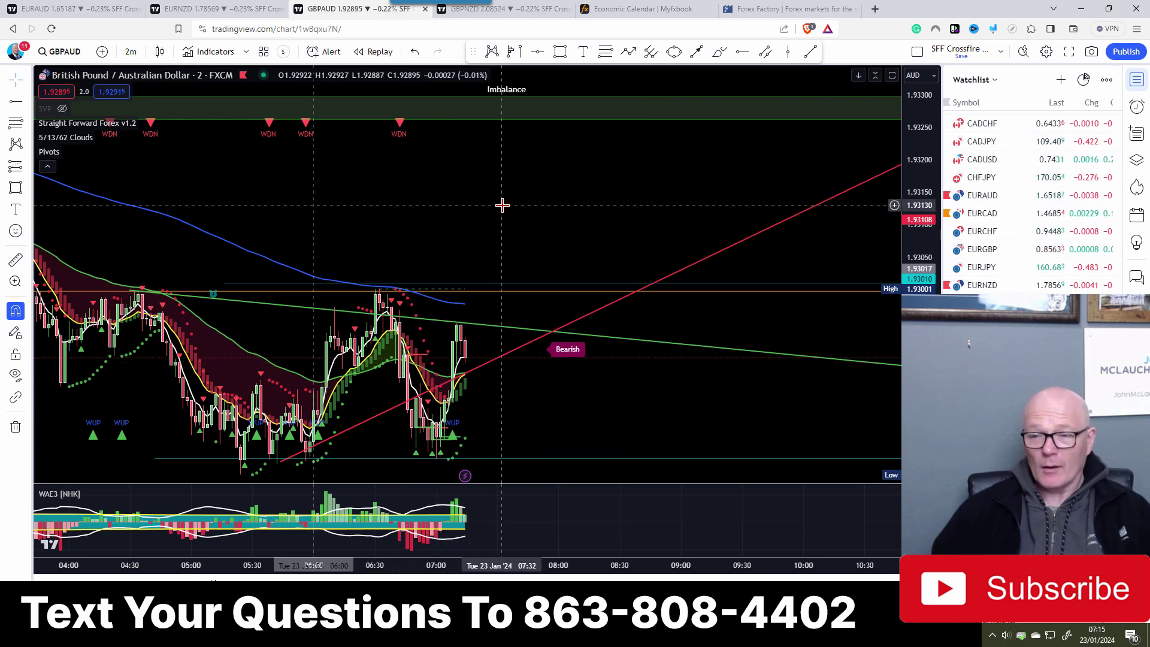
Examine the latest candles on GBPNZD, EURAUD and EURNZD against their pivots, moving averages, trendlines and the drawn positions.
{"action": "left_click", "coordinate": [535, 11]}
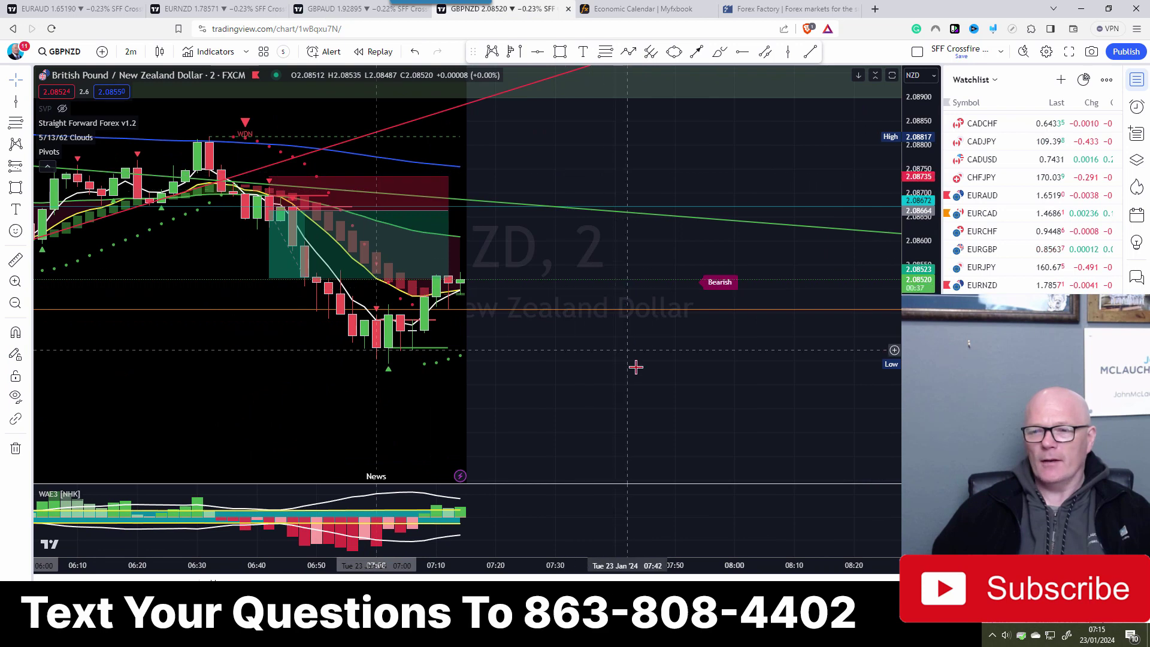
{"action": "left_click_drag", "start_coordinate": [589, 375], "coordinate": [500, 389]}
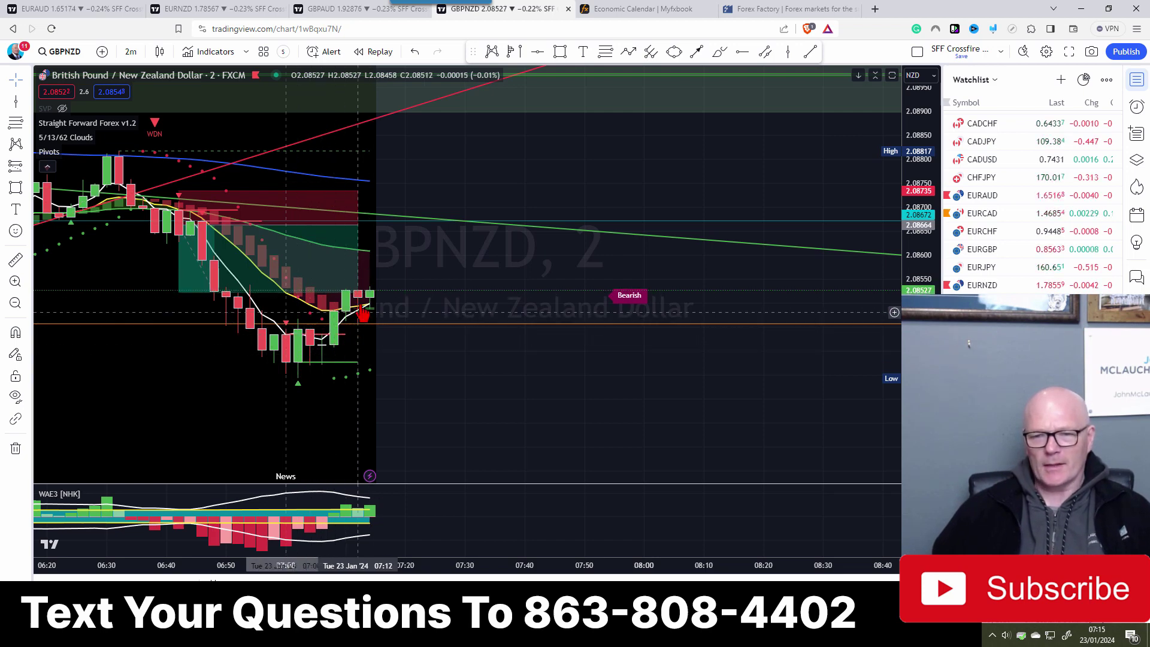
{"action": "mouse_move", "coordinate": [358, 302]}
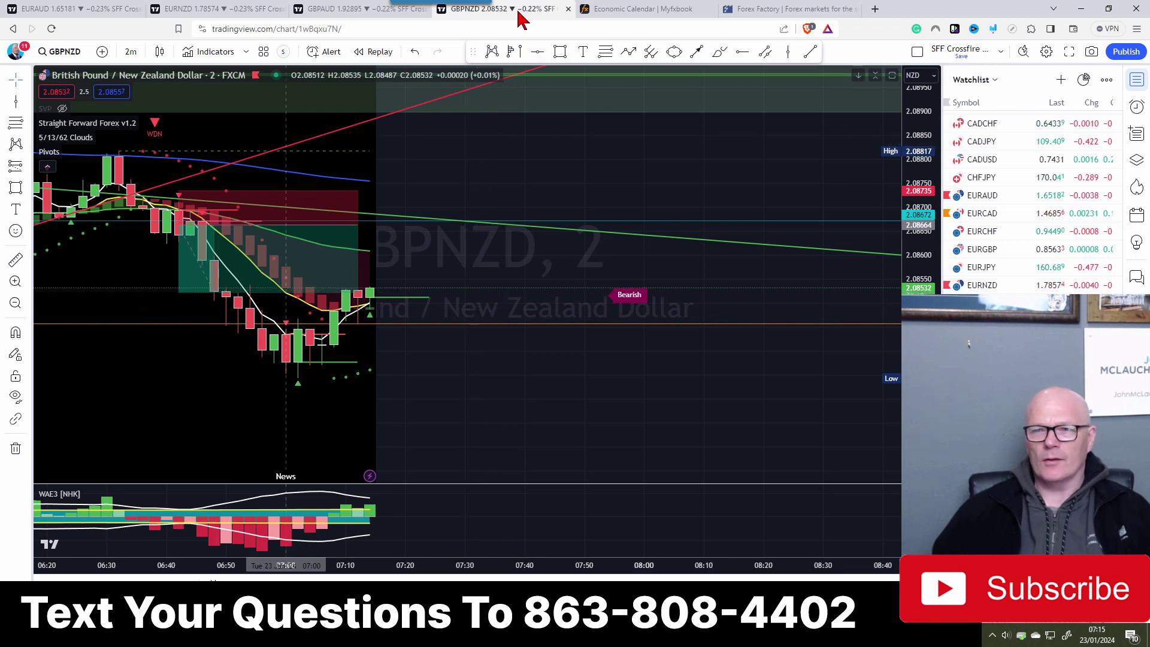
{"action": "left_click", "coordinate": [48, 12]}
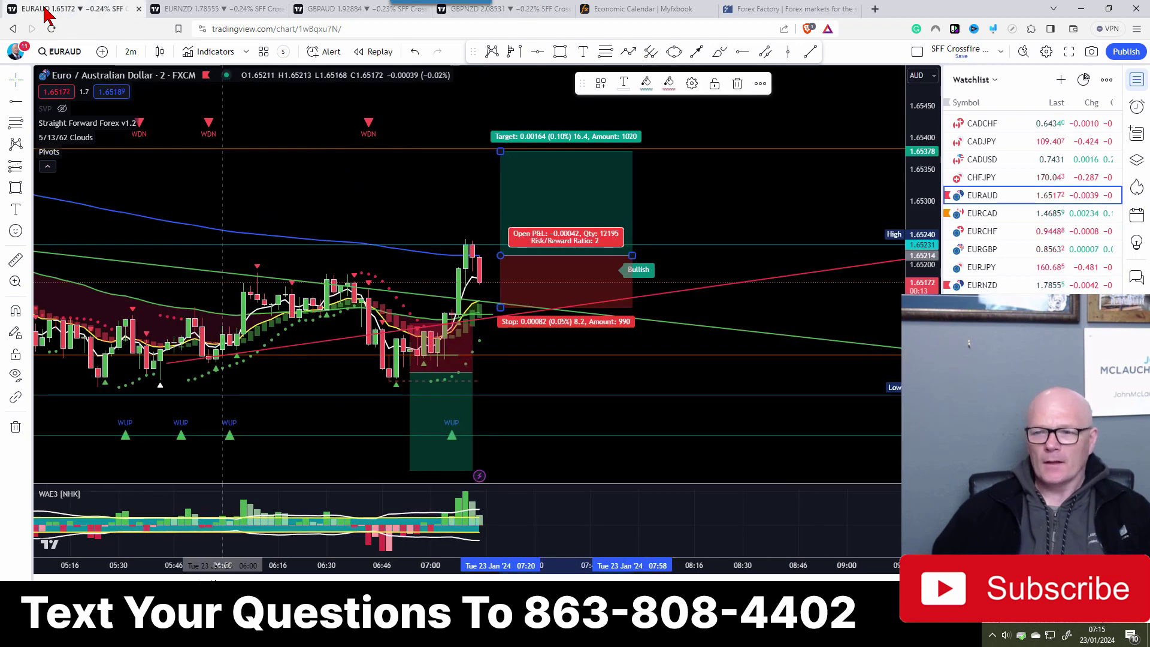
{"action": "left_click_drag", "start_coordinate": [355, 184], "coordinate": [321, 198]}
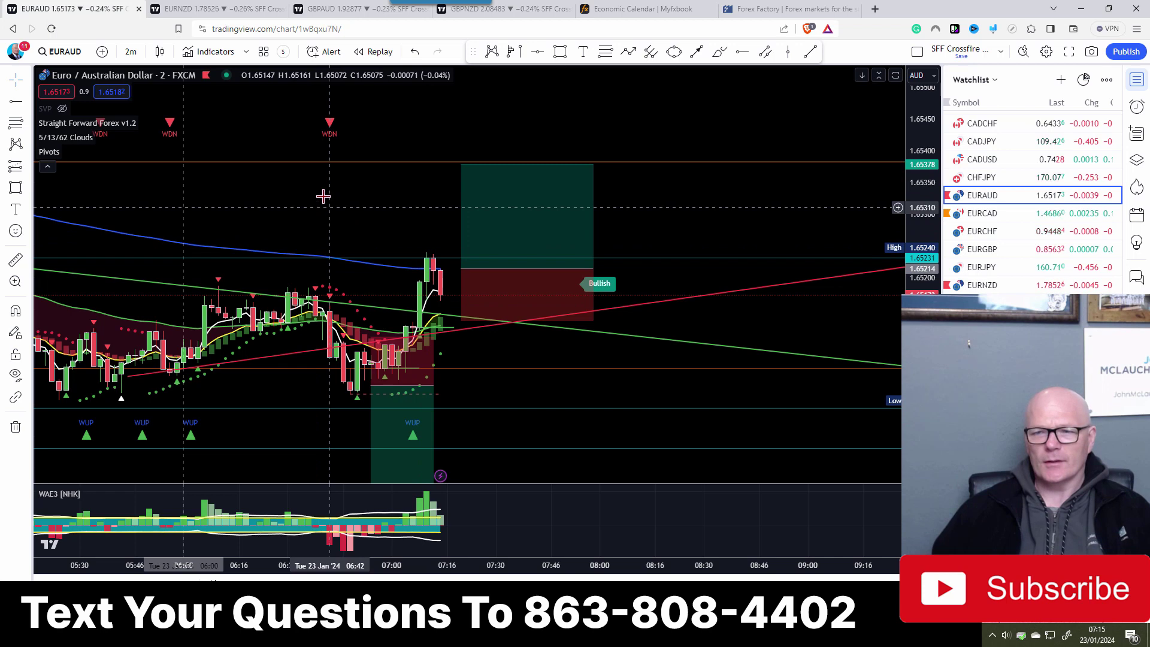
{"action": "left_click", "coordinate": [182, 10]}
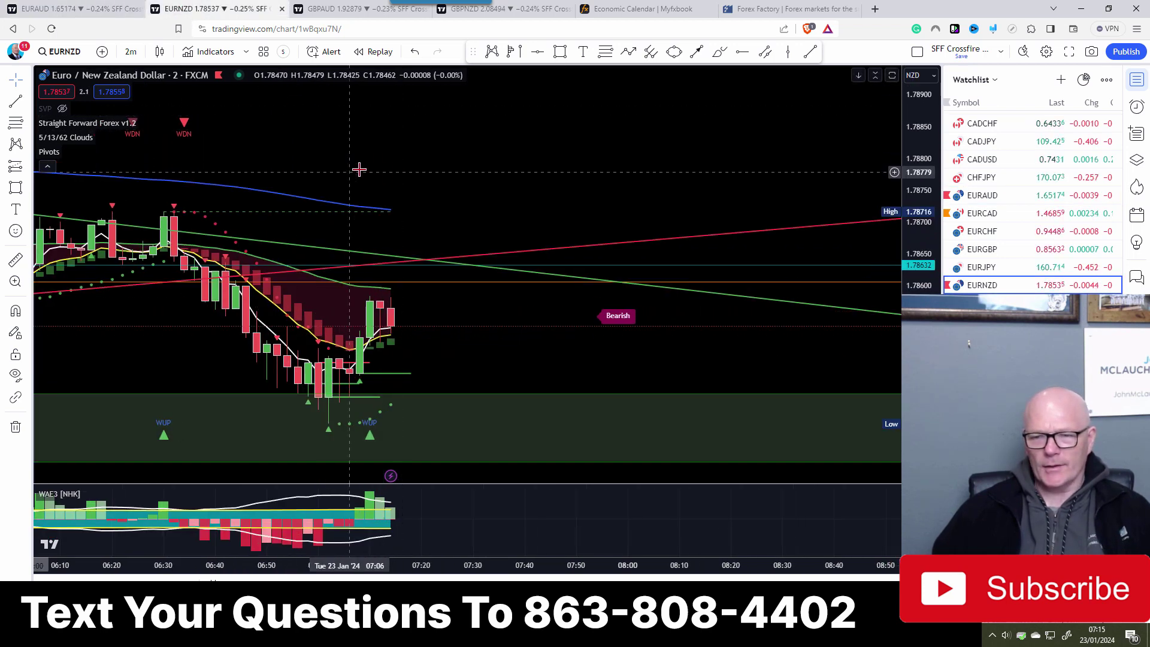
{"action": "mouse_move", "coordinate": [175, 362]}
{"action": "left_mouse_down"}
{"action": "mouse_move", "coordinate": [164, 362]}
{"action": "mouse_move", "coordinate": [168, 348]}
{"action": "left_mouse_up"}
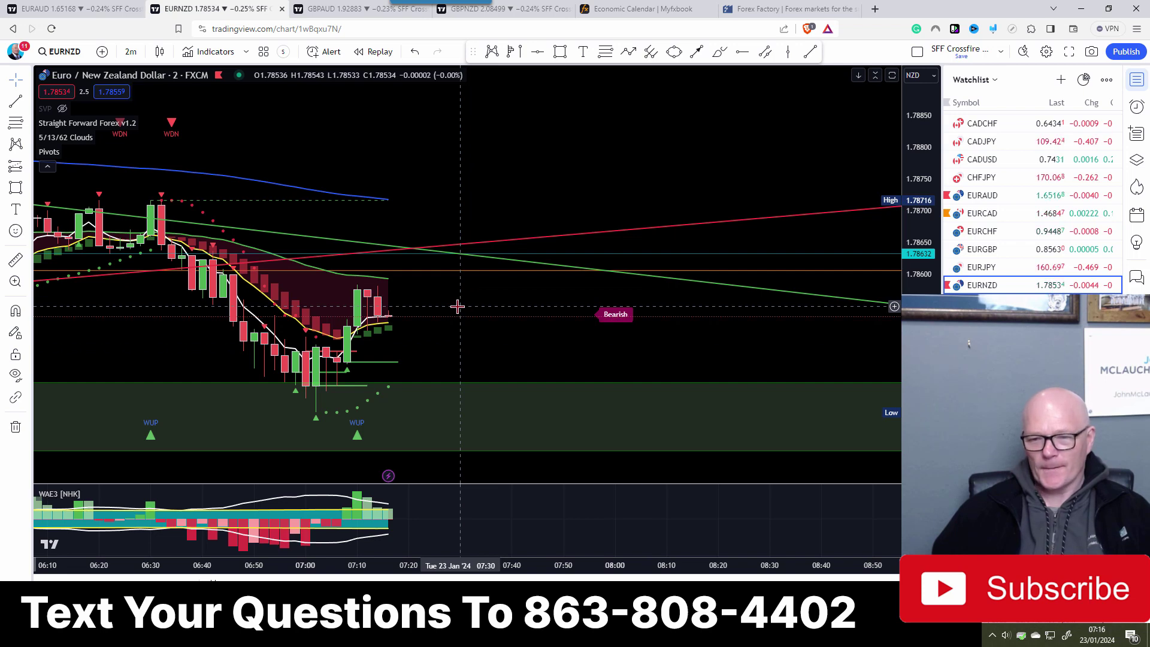
{"action": "left_click_drag", "start_coordinate": [475, 341], "coordinate": [446, 297]}
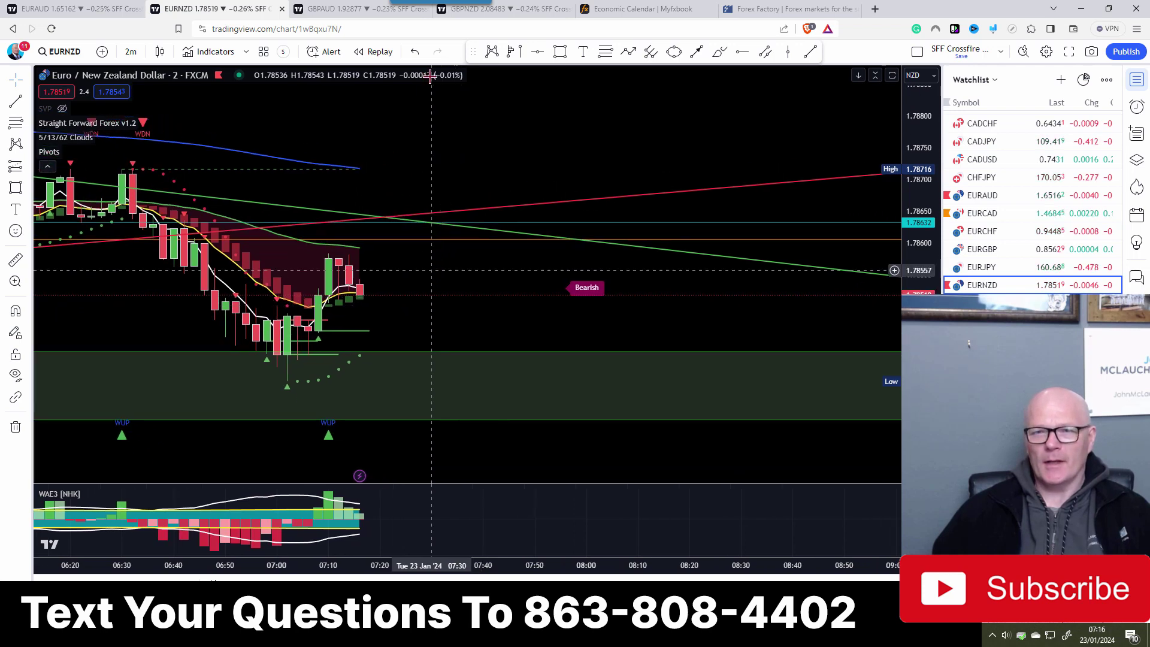
{"action": "left_click", "coordinate": [486, 9]}
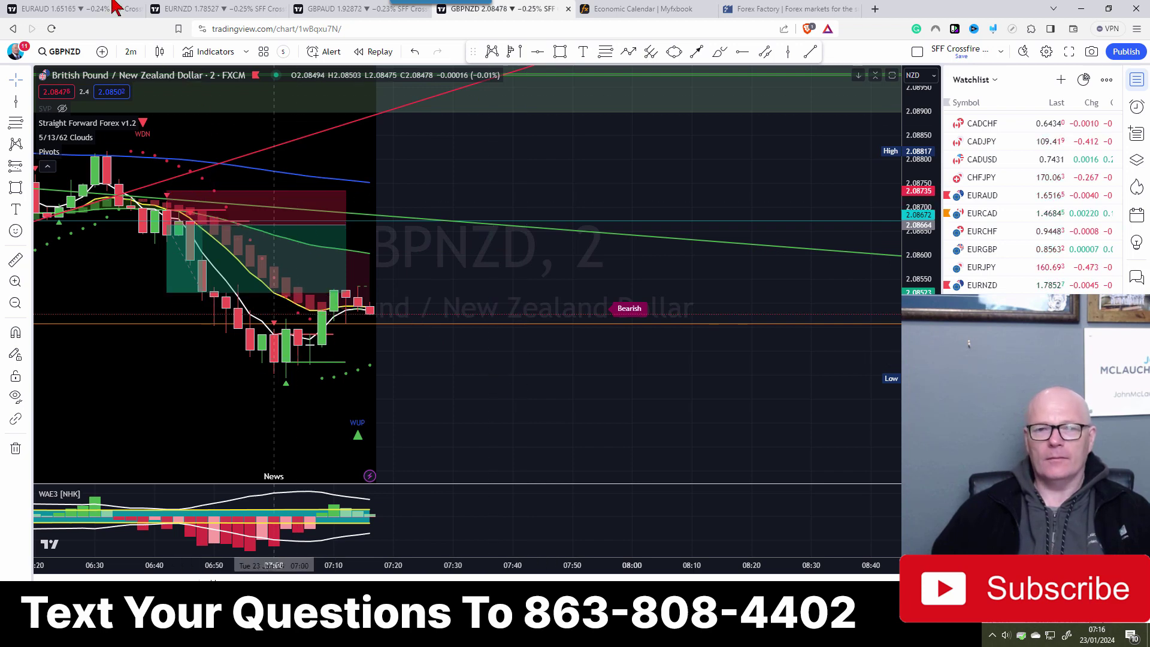
{"action": "left_click", "coordinate": [99, 11]}
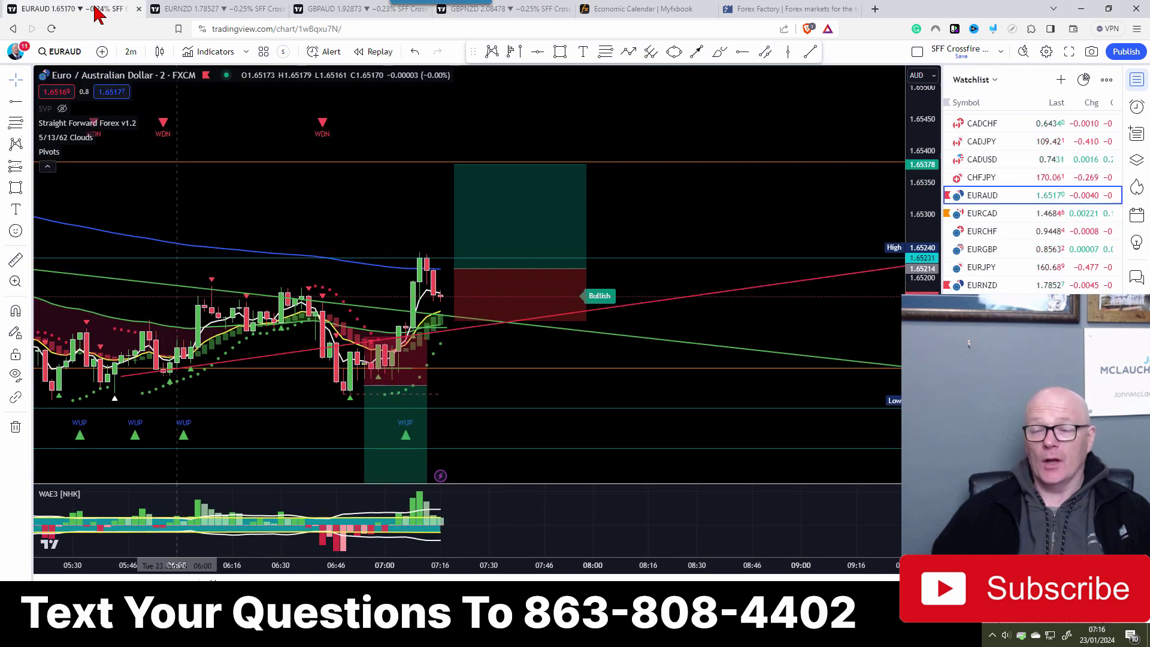